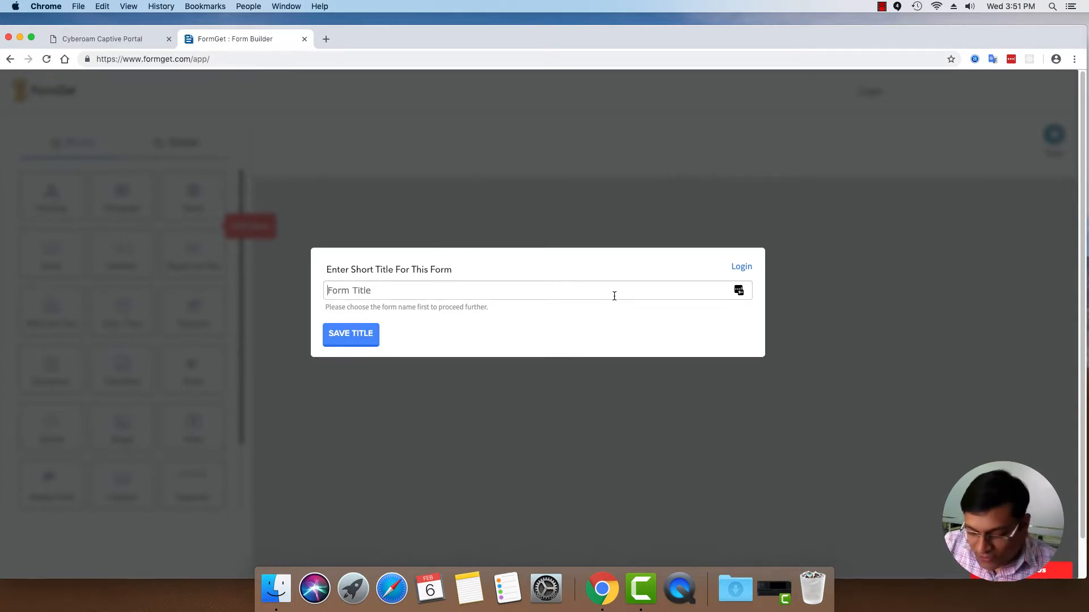
- Title the new form 'Contact Us' and save the title
text(Contact Us)
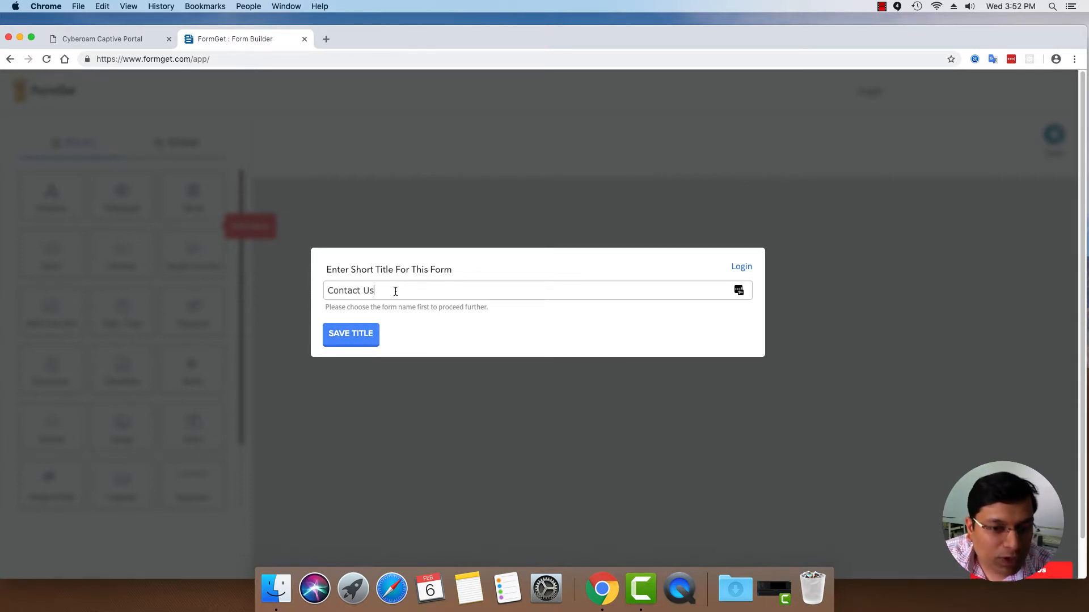
click(355, 339)
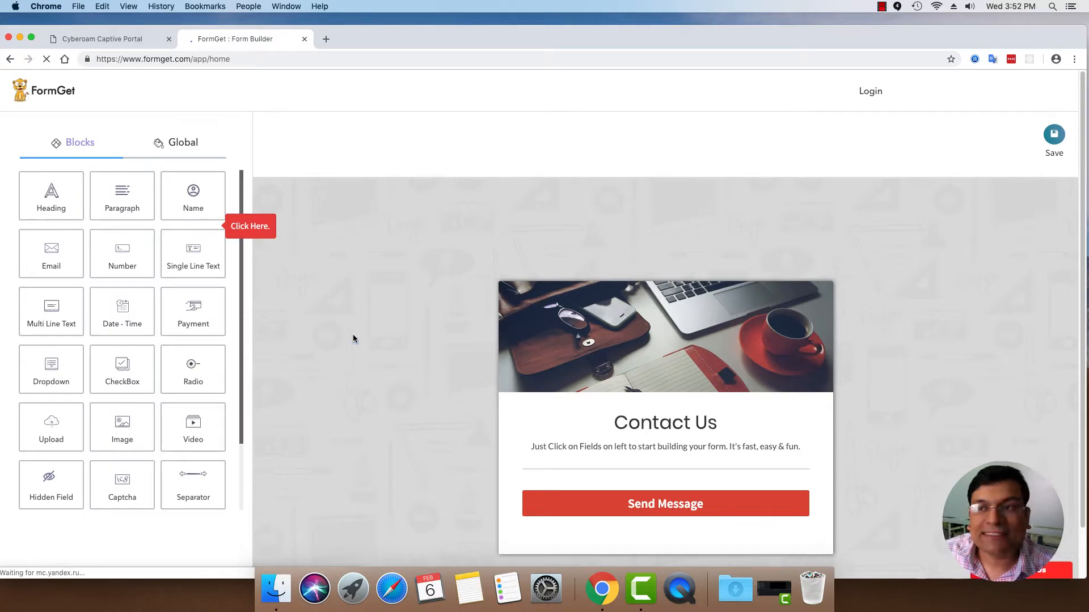
- Go full screen and add first/last name, email and multi-line text fields
click(32, 38)
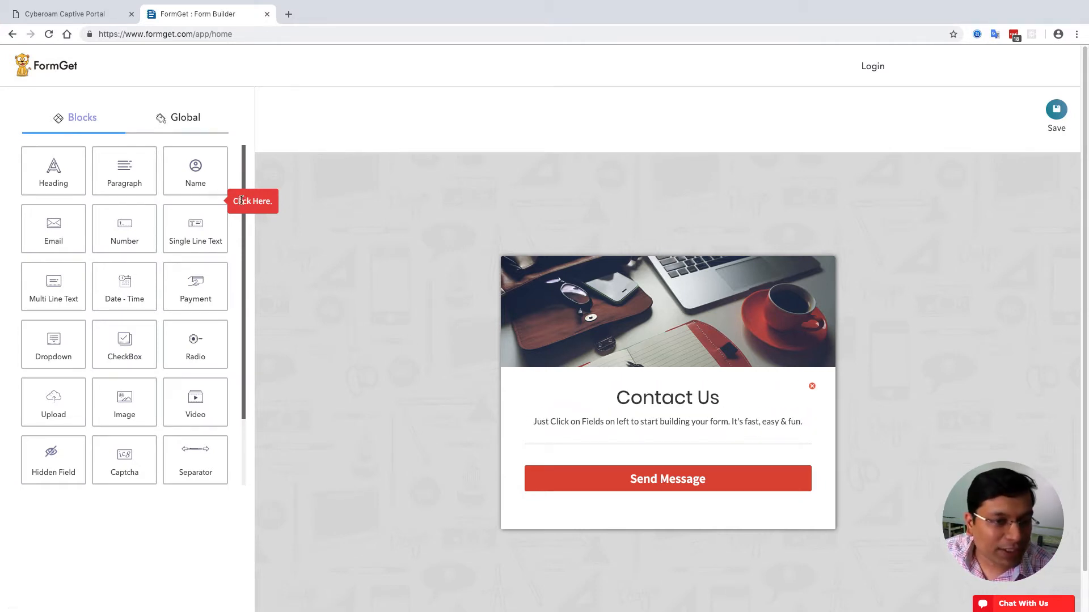
click(196, 175)
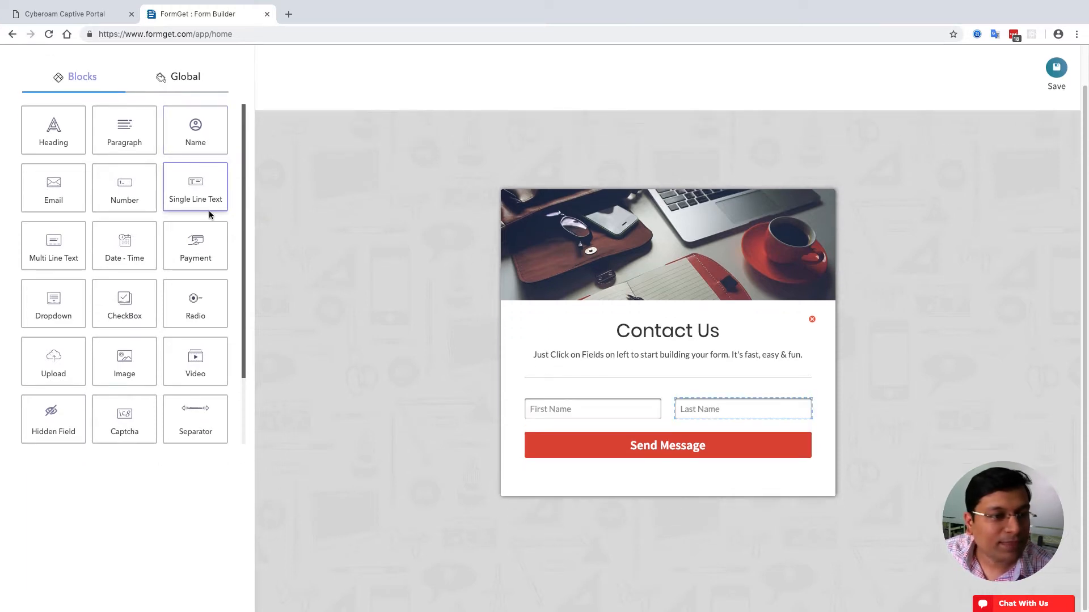
click(68, 194)
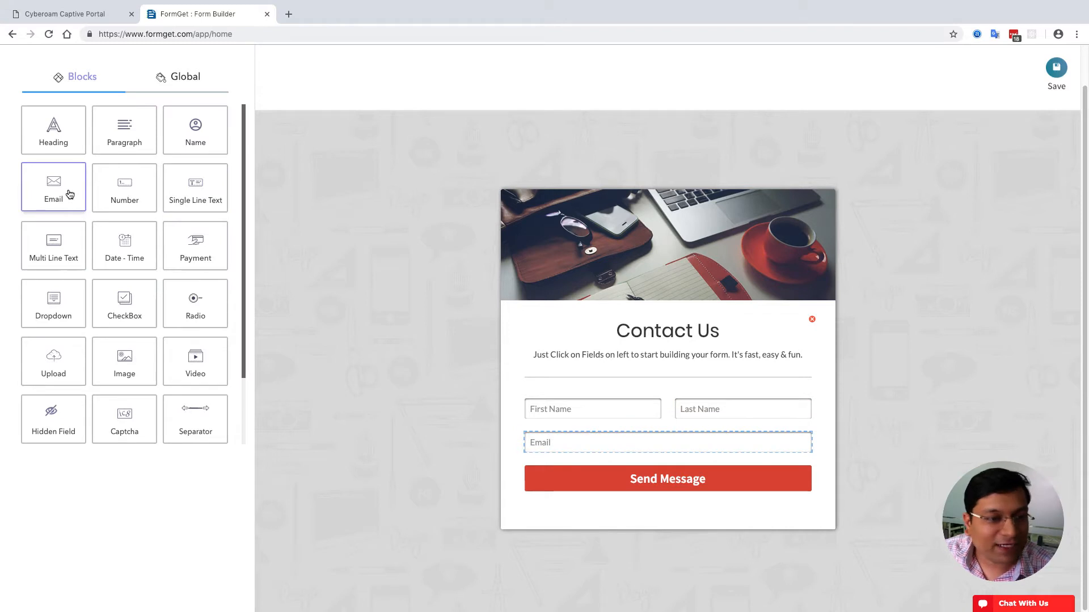
click(65, 256)
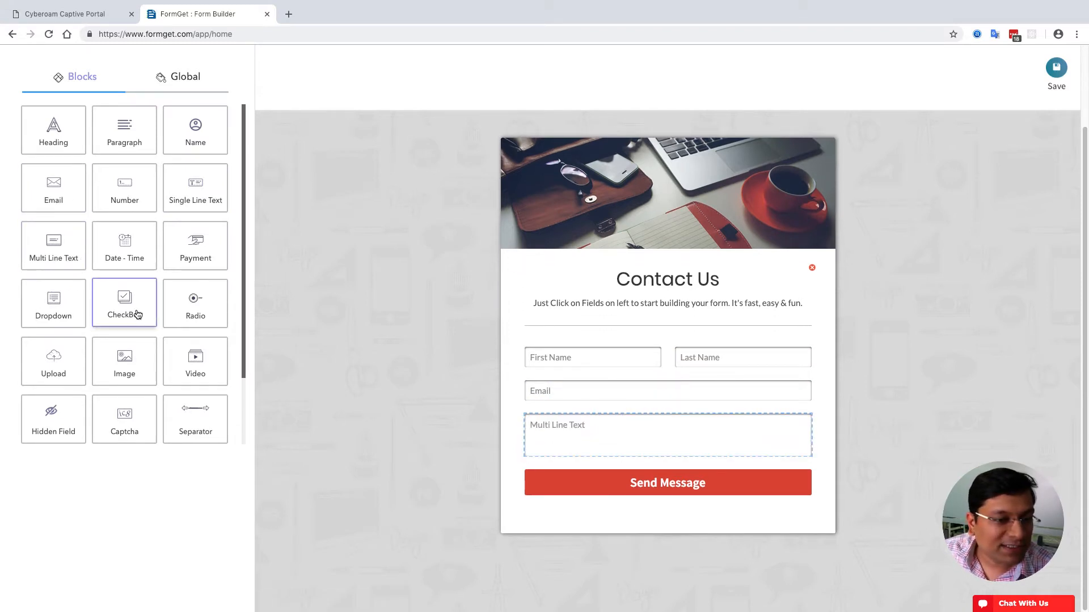
- Add a three-option single-choice question and a three-product payment section
click(189, 306)
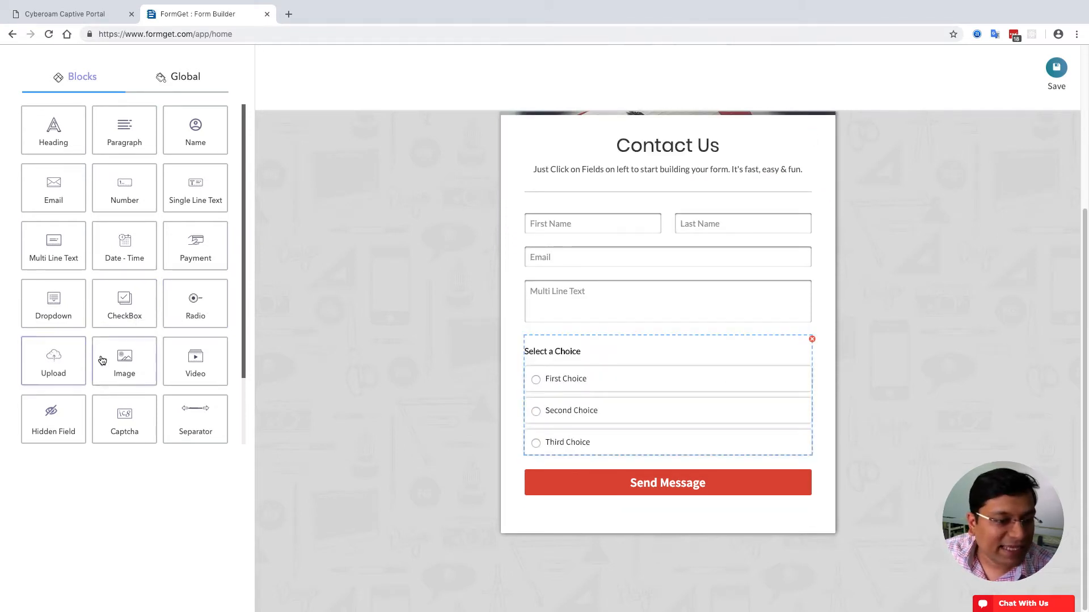
click(200, 251)
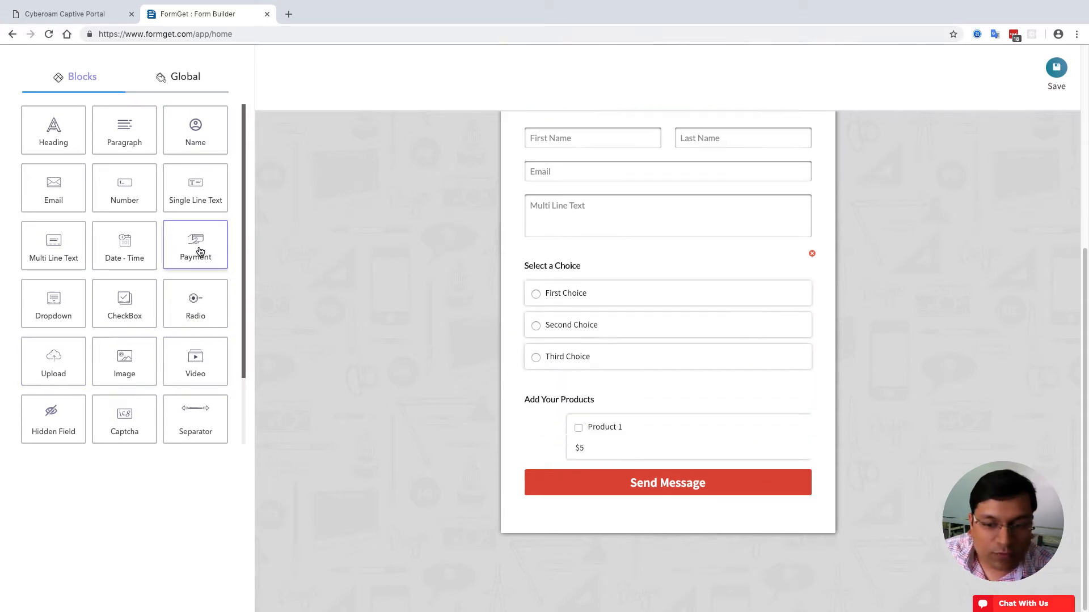
scroll(361, 347, up, 5)
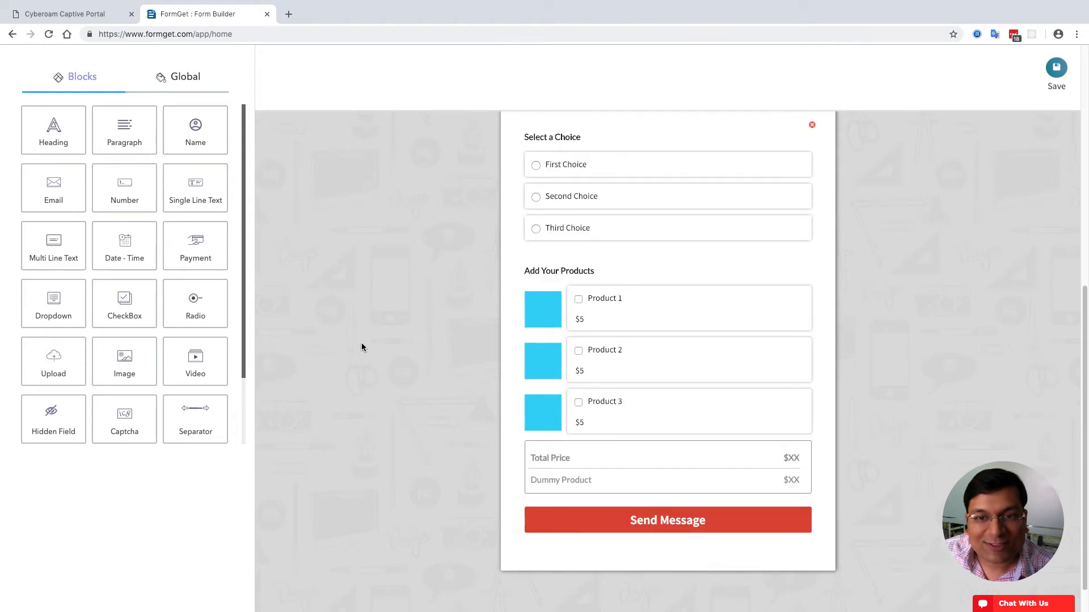
scroll(361, 347, up, 1)
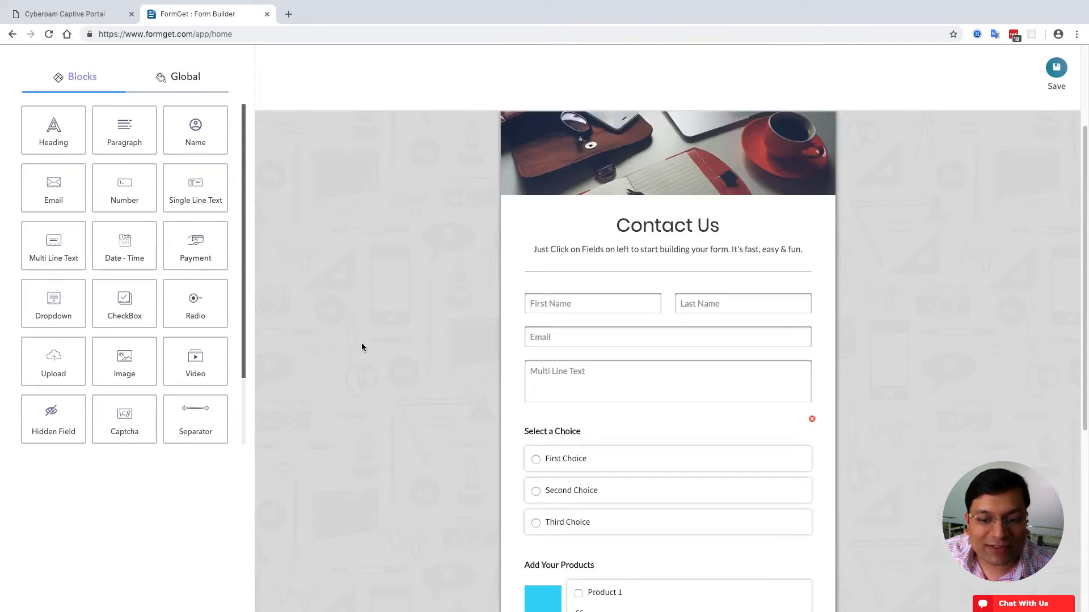
scroll(362, 347, up, 3)
scroll(361, 347, down, 4)
scroll(362, 347, up, 1)
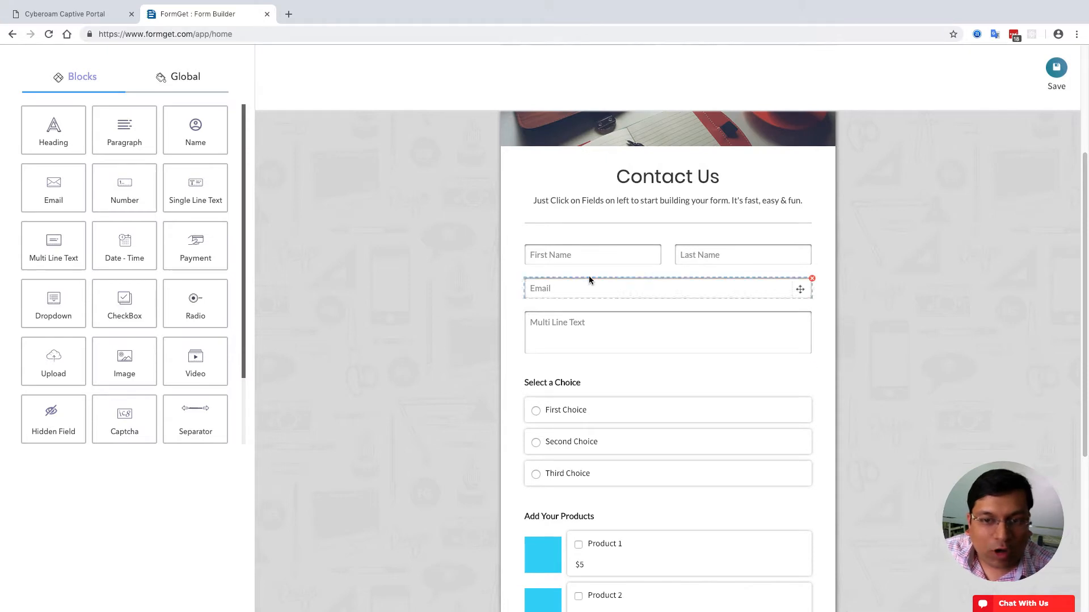
scroll(464, 284, up, 4)
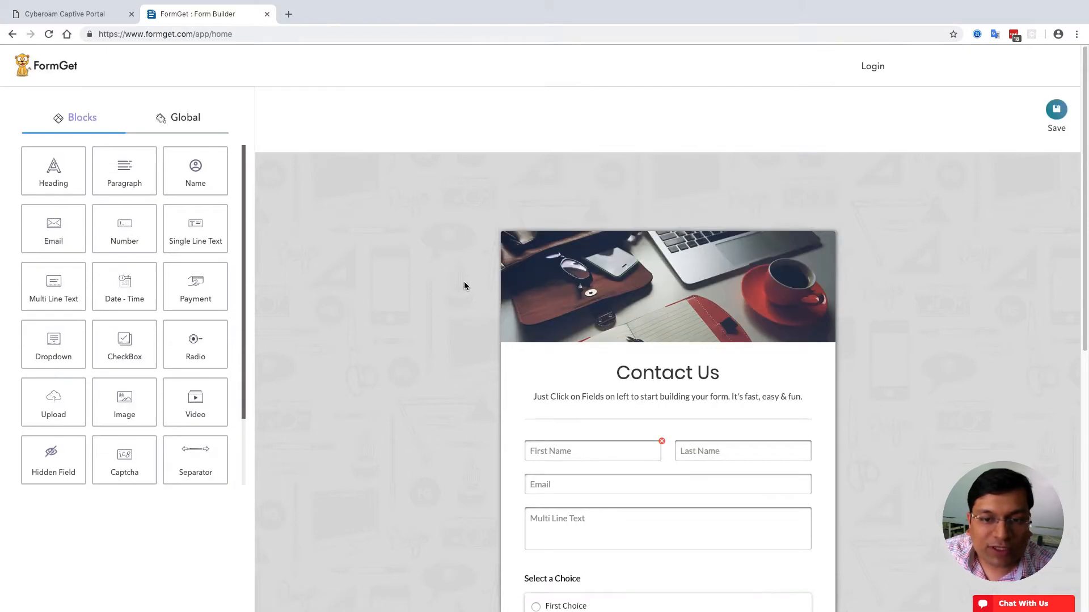
scroll(478, 314, down, 1)
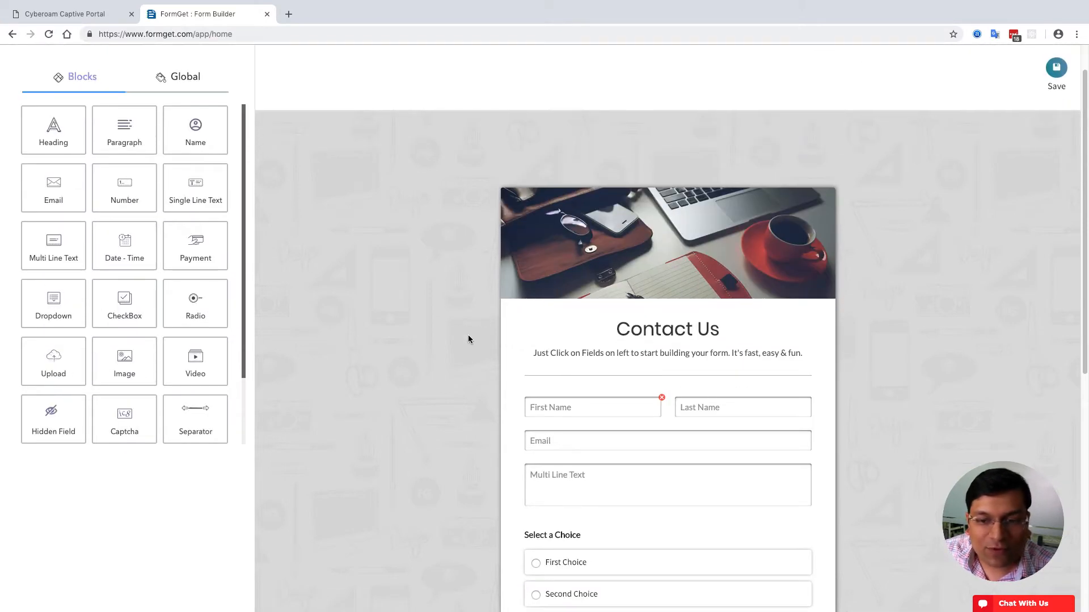
- Replace the heading text 'Contact Us' with 'Registration Form'
click(682, 330)
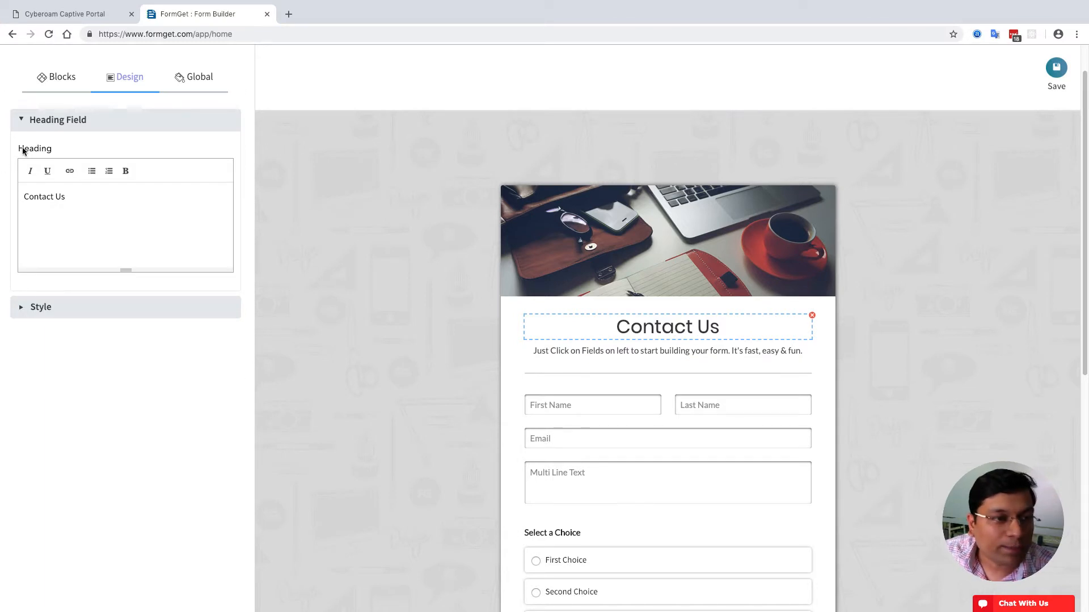
triple_click(72, 200)
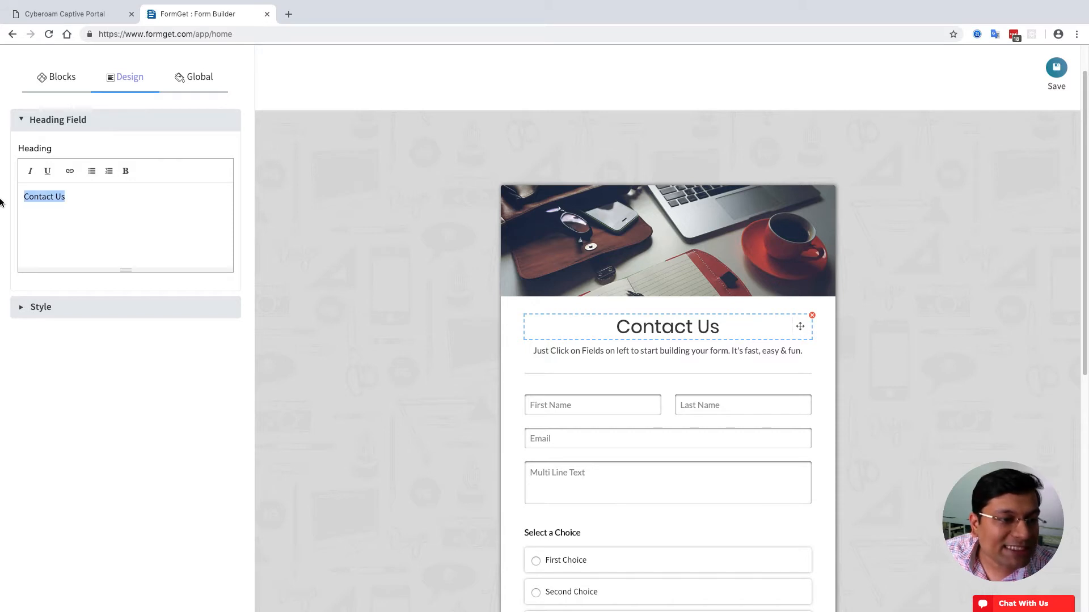
text(Regu)
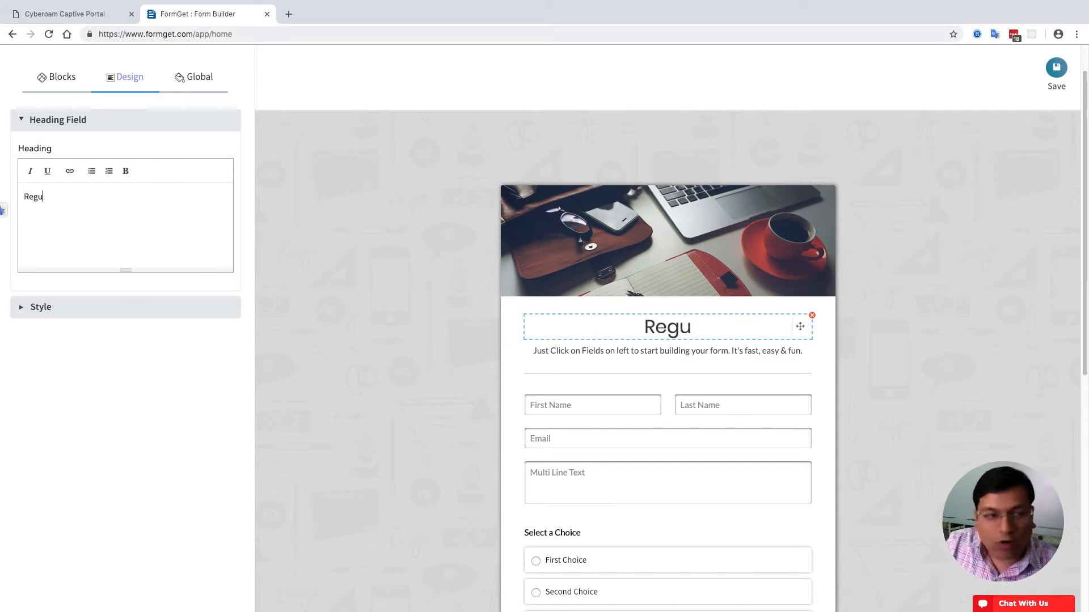
key(BackSpace)
text(istratio)
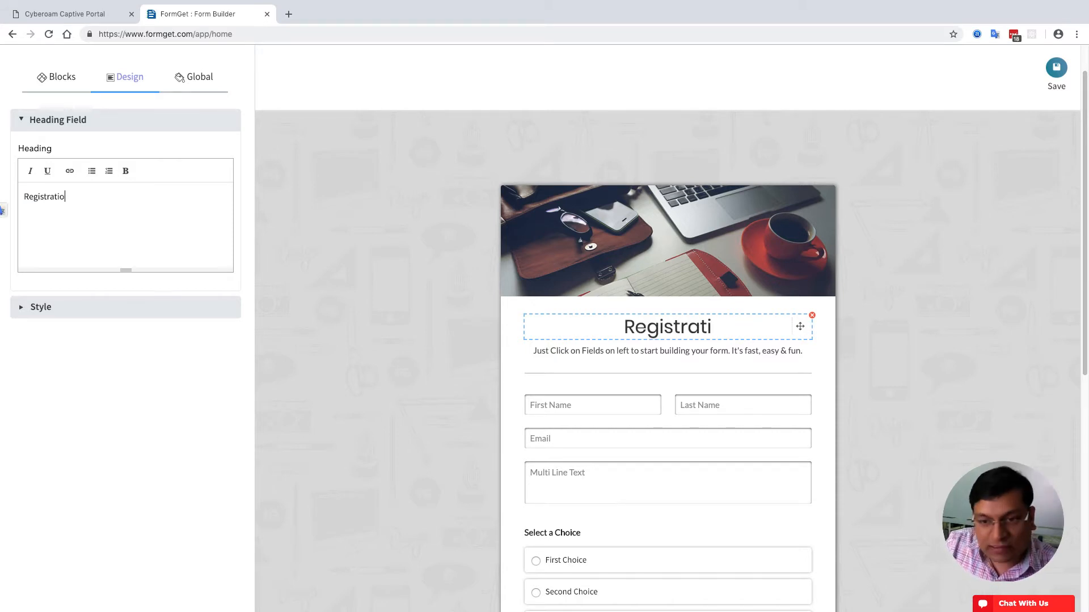
text(n Form)
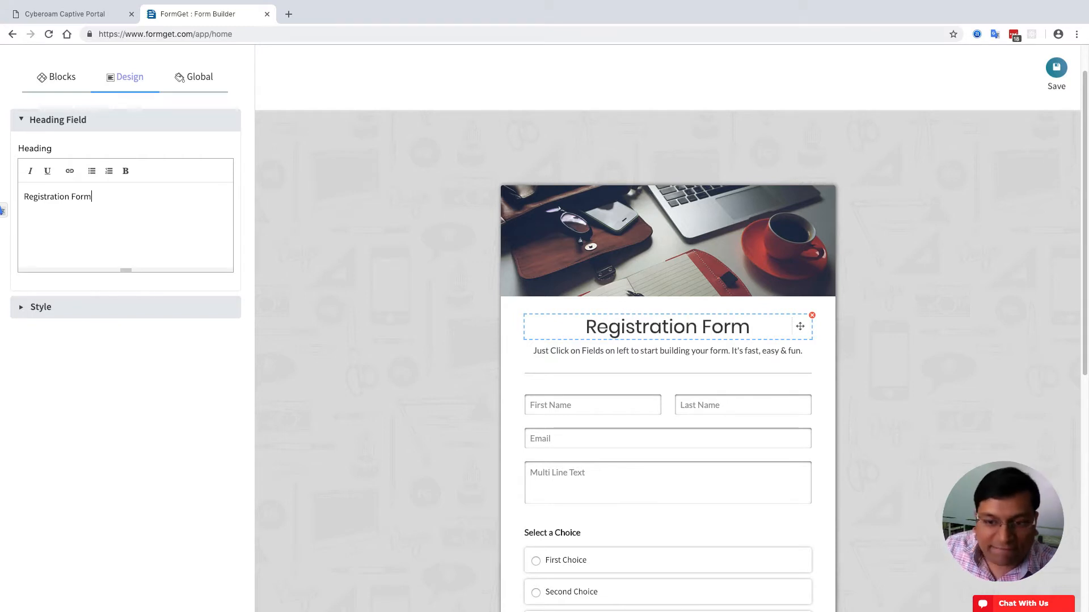
- Center-align the Registration Form heading and give it 25 top and bottom margin
click(88, 307)
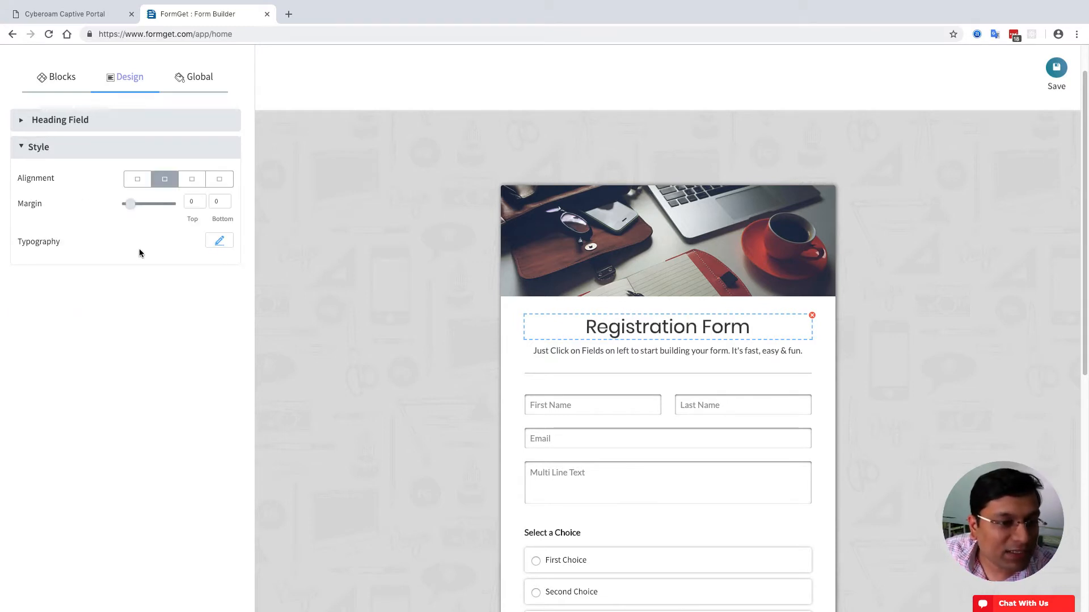
click(138, 179)
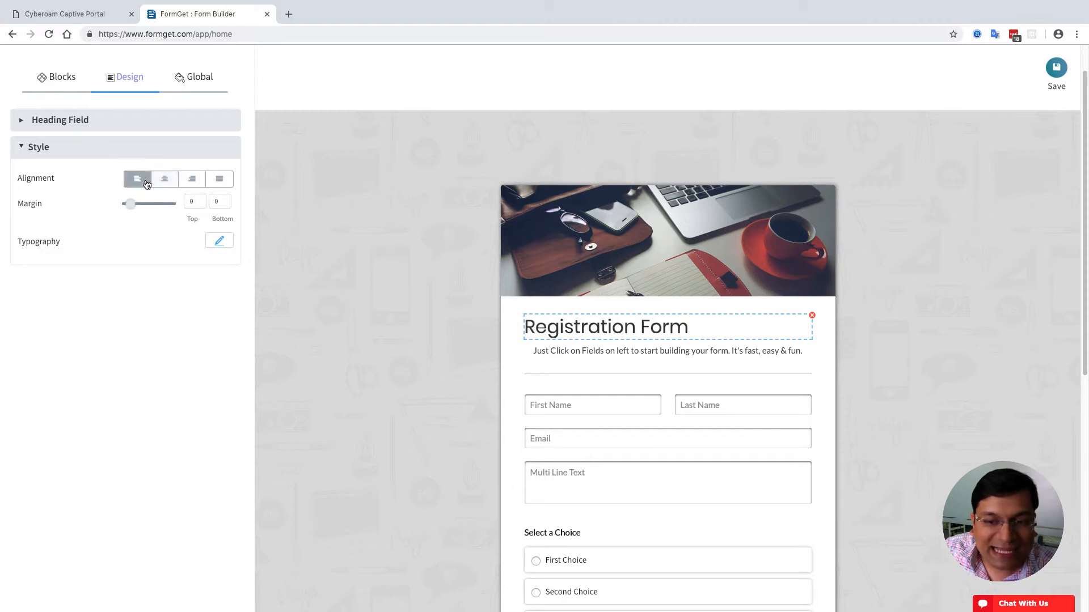
click(164, 181)
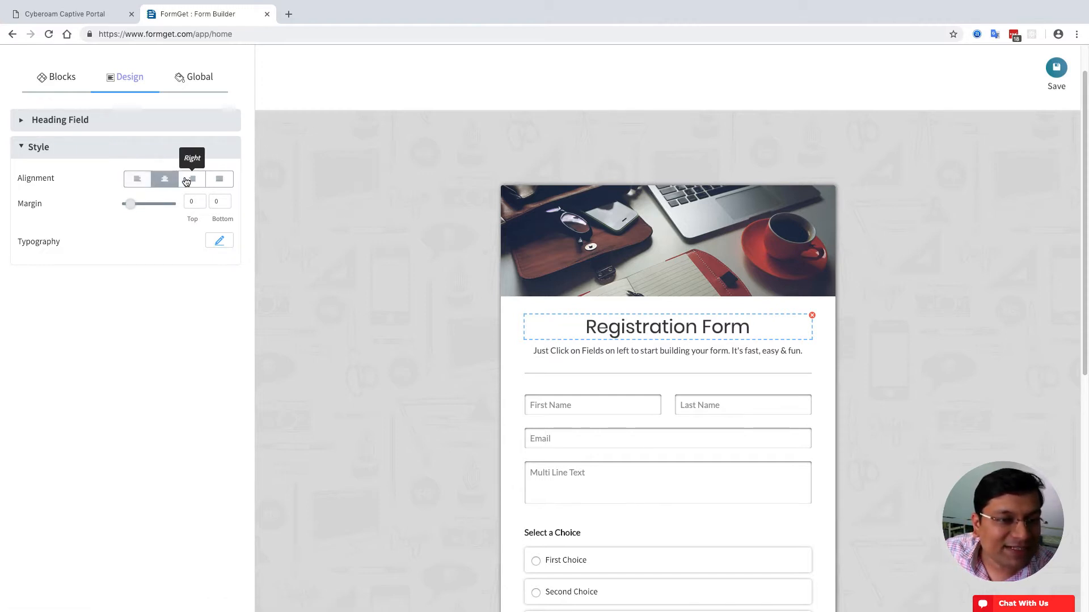
click(192, 179)
click(218, 180)
click(162, 182)
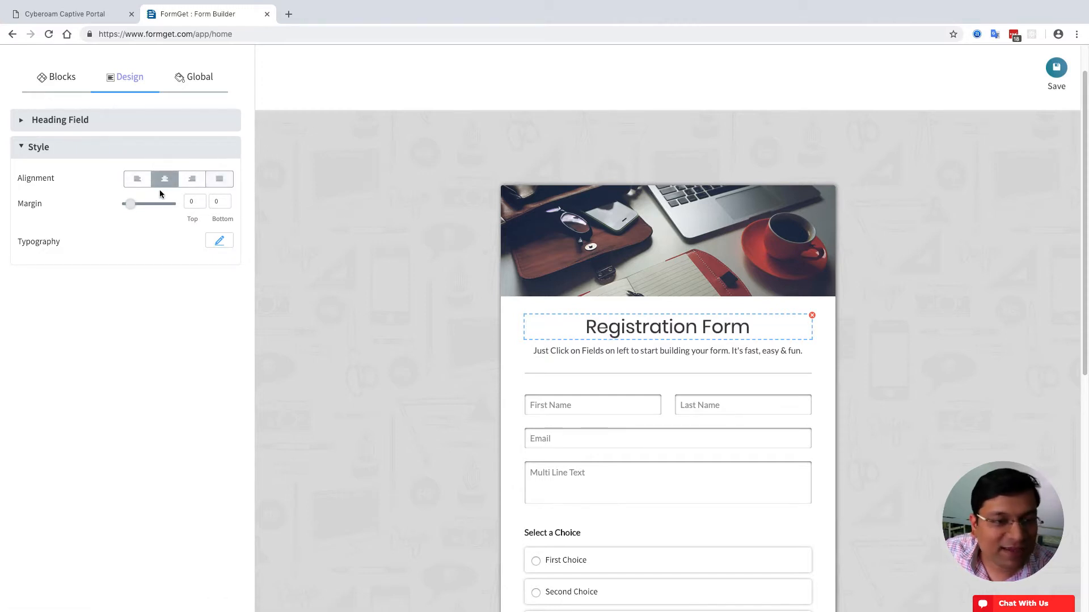
drag(130, 210, 144, 210)
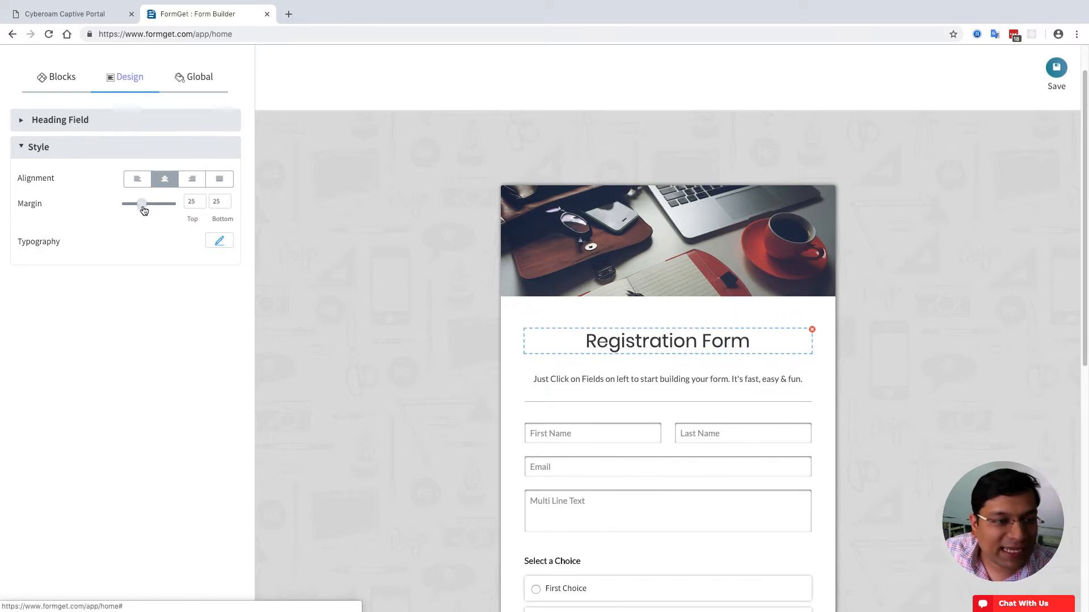
- Enlarge the heading font to size 46, trying the Bad Script and Dr Sugiyama families
click(220, 242)
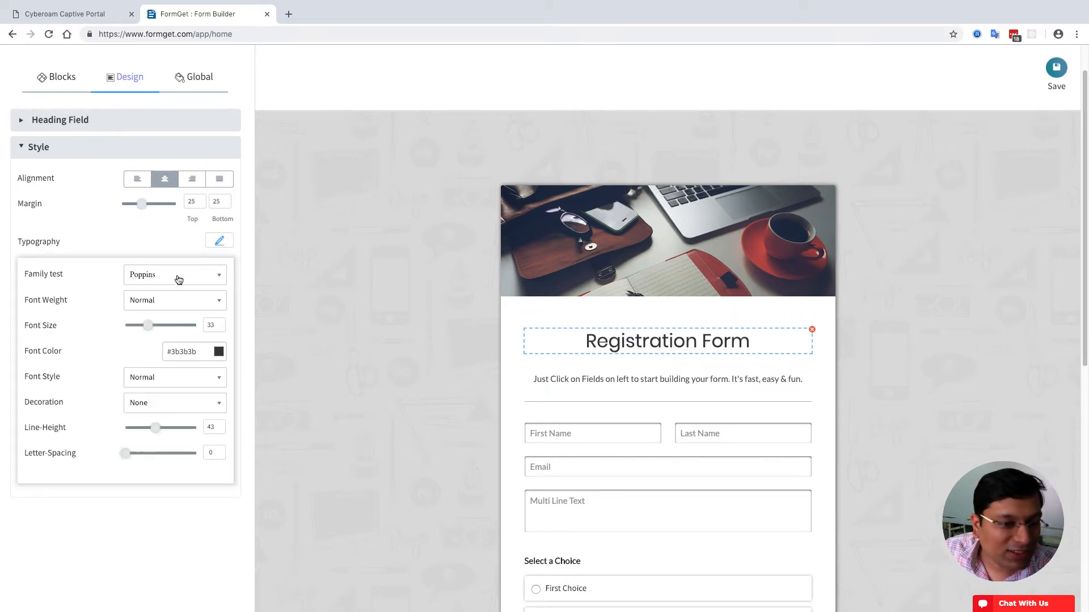
click(179, 278)
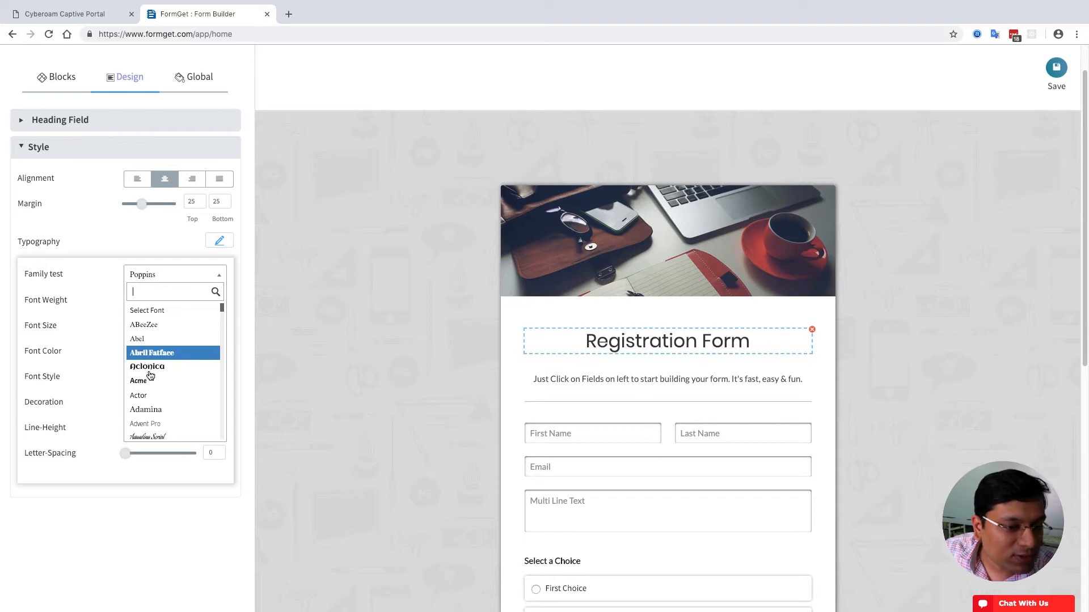
scroll(155, 436, down, 10)
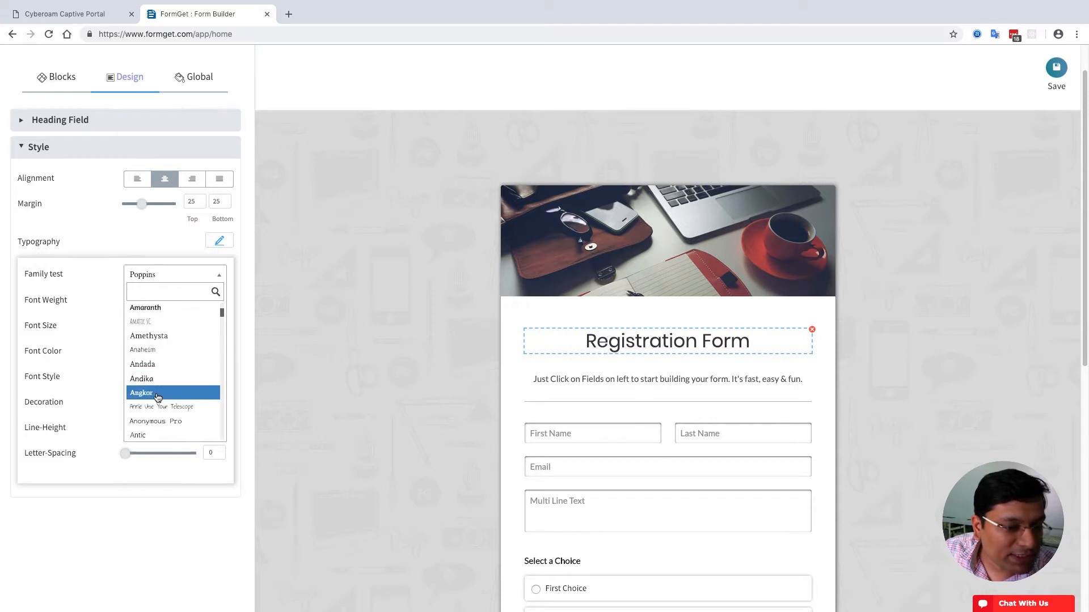
click(161, 399)
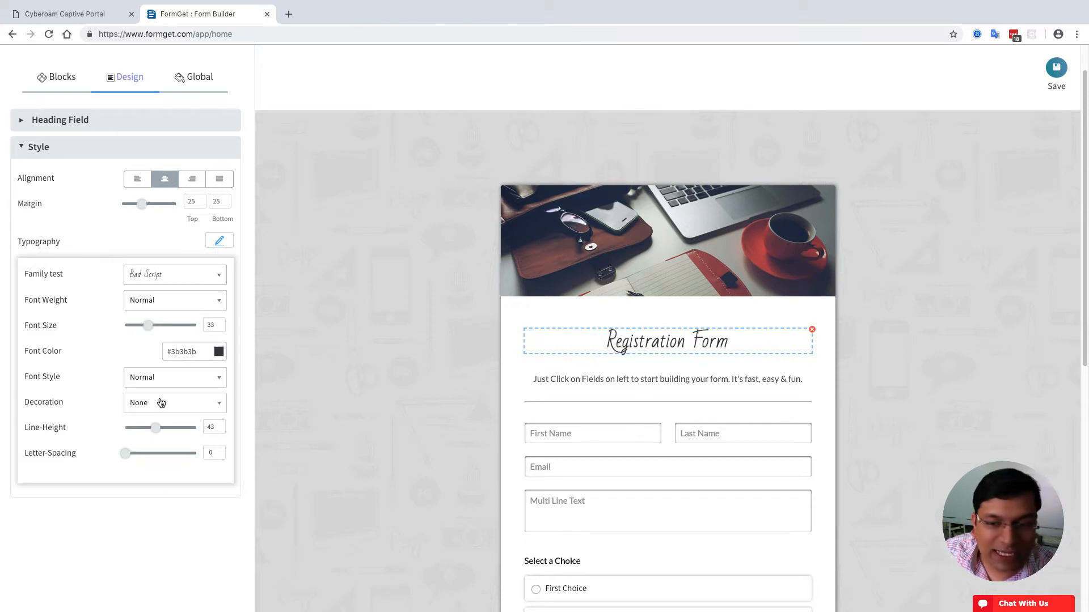
click(158, 276)
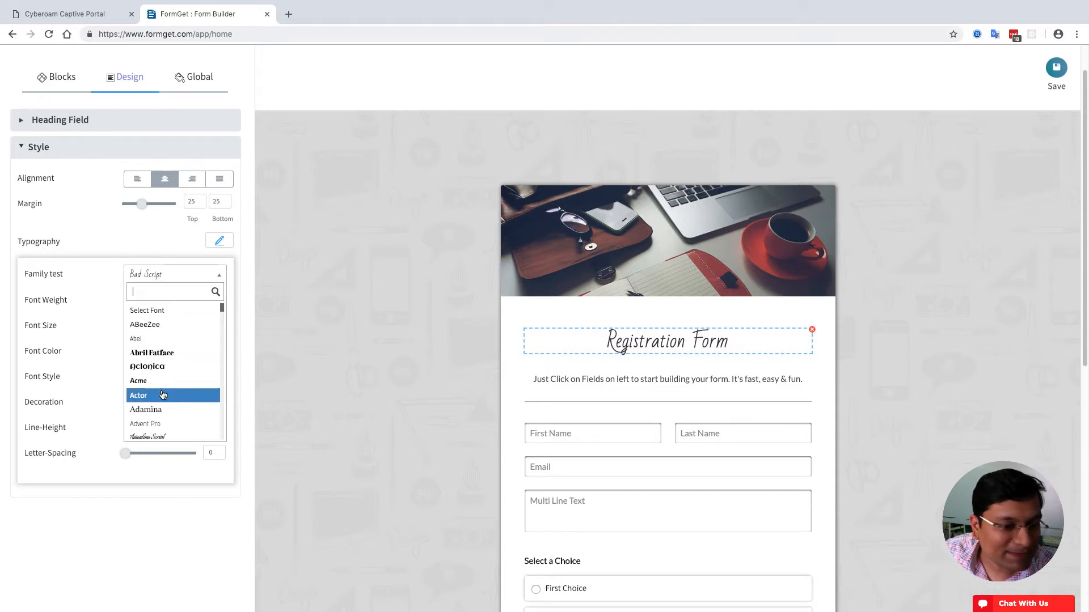
scroll(163, 395, down, 15)
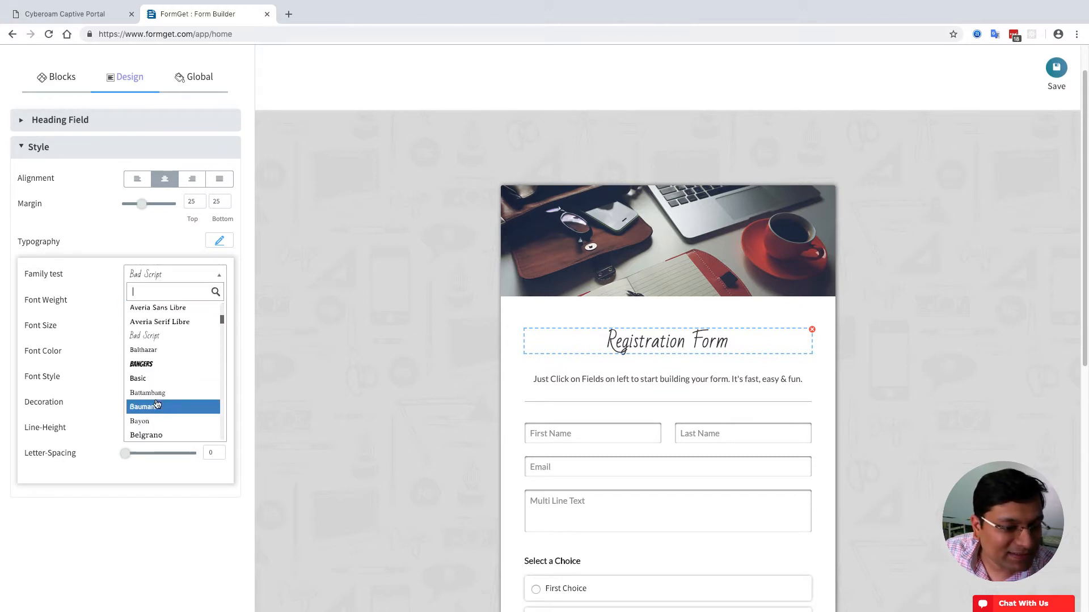
scroll(153, 370, down, 10)
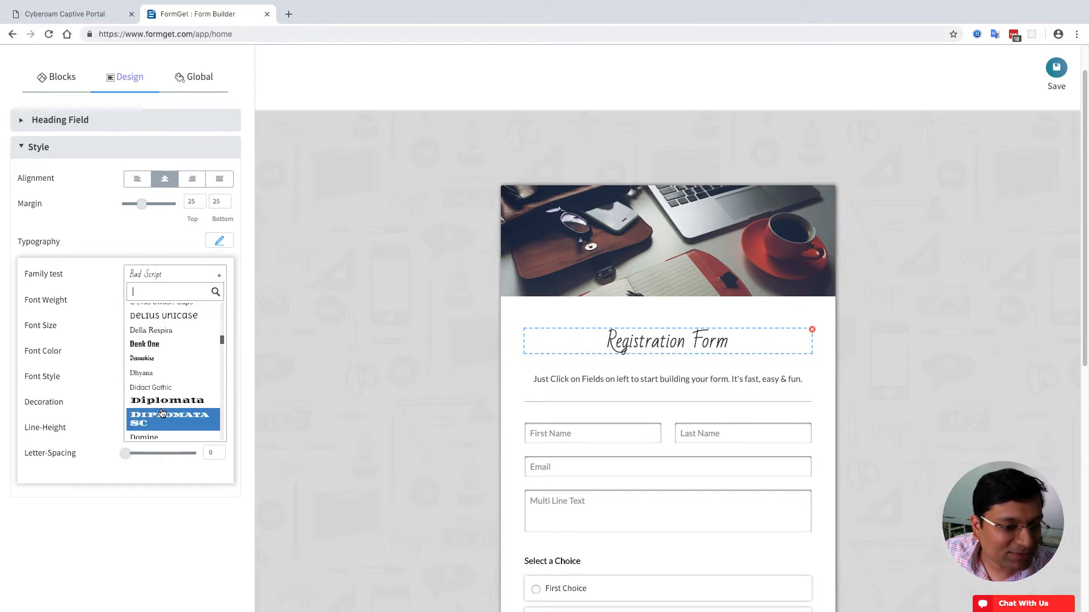
scroll(163, 401, down, 3)
click(164, 372)
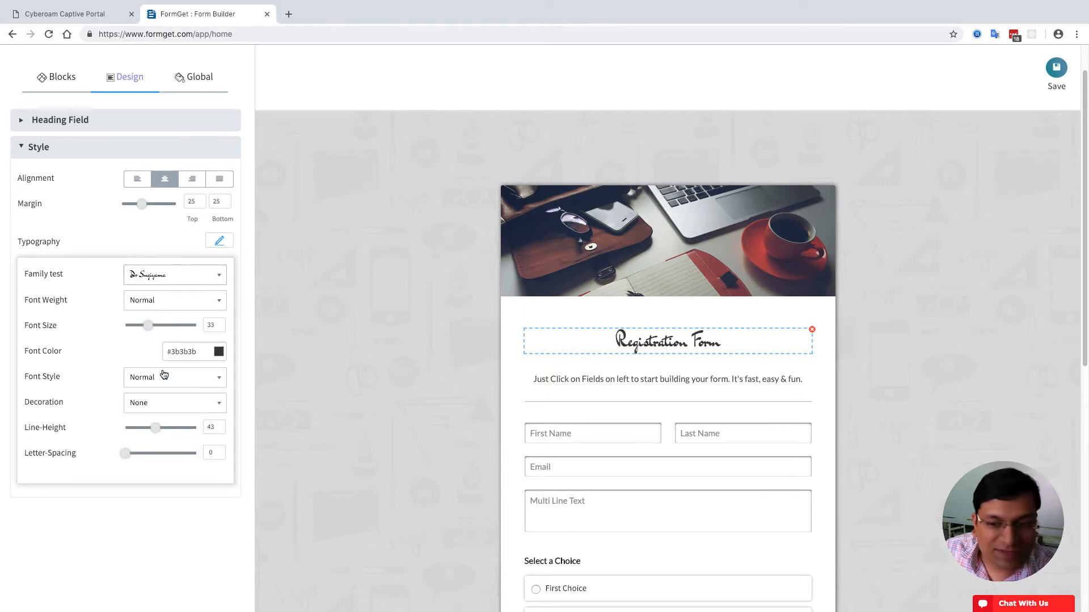
drag(150, 329, 161, 328)
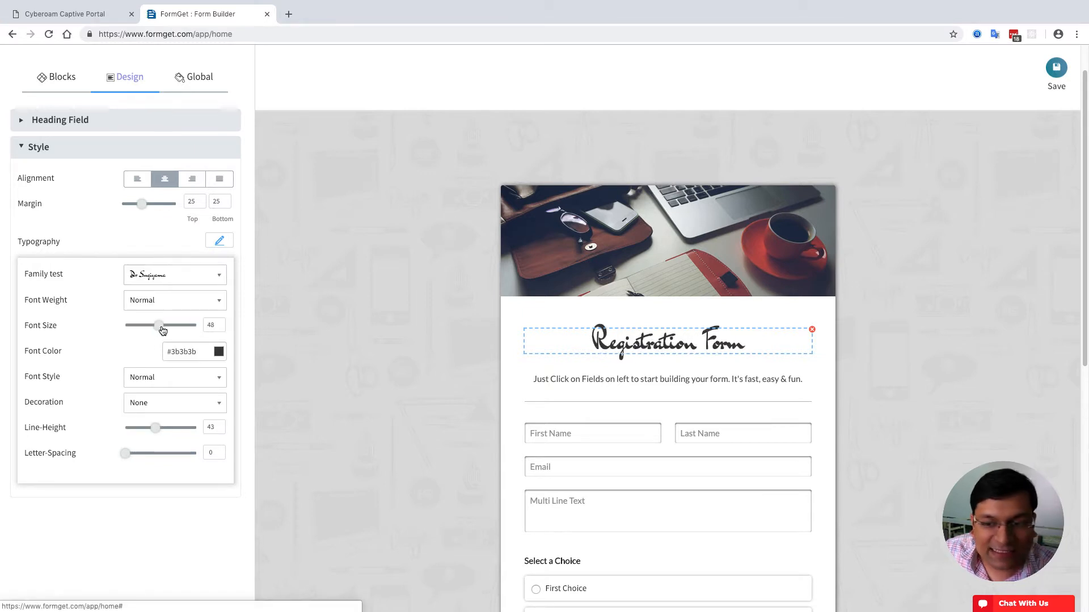
- Set the heading font family to Yellowtail
click(162, 306)
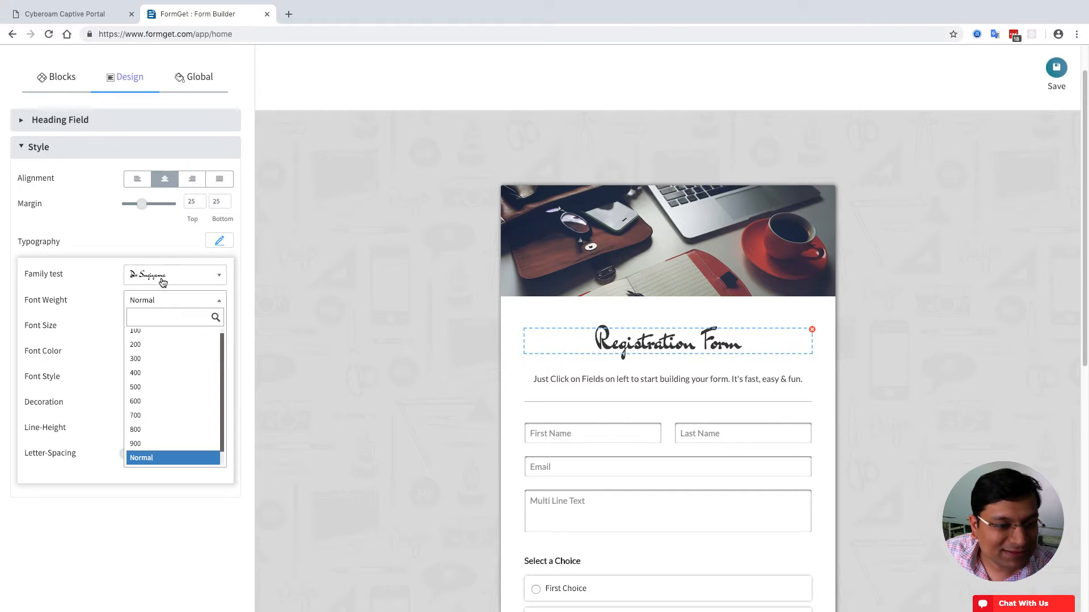
click(163, 278)
scroll(176, 397, down, 10)
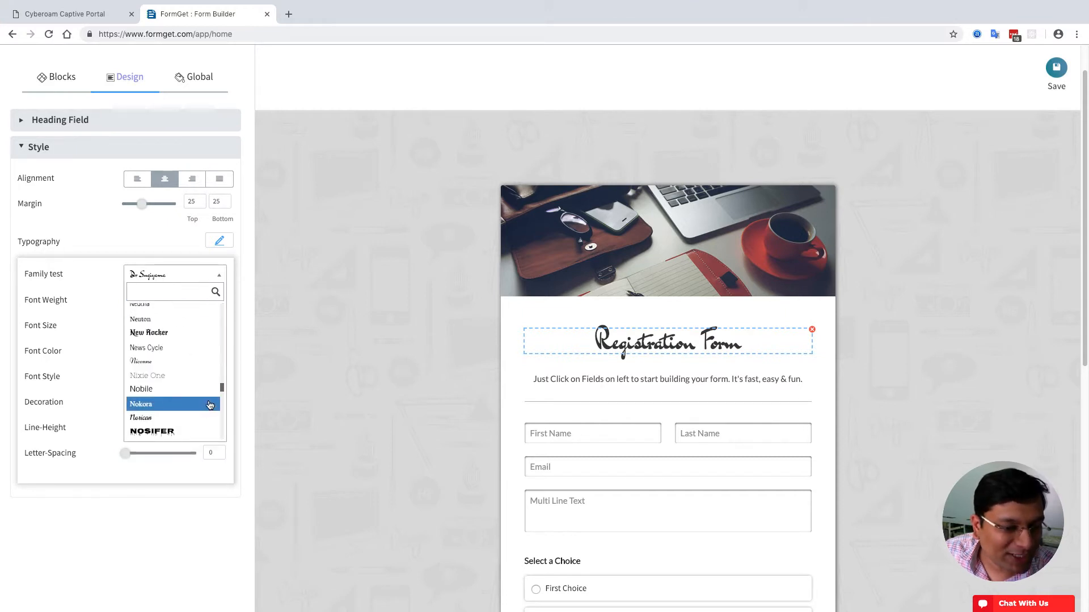
drag(222, 388, 222, 392)
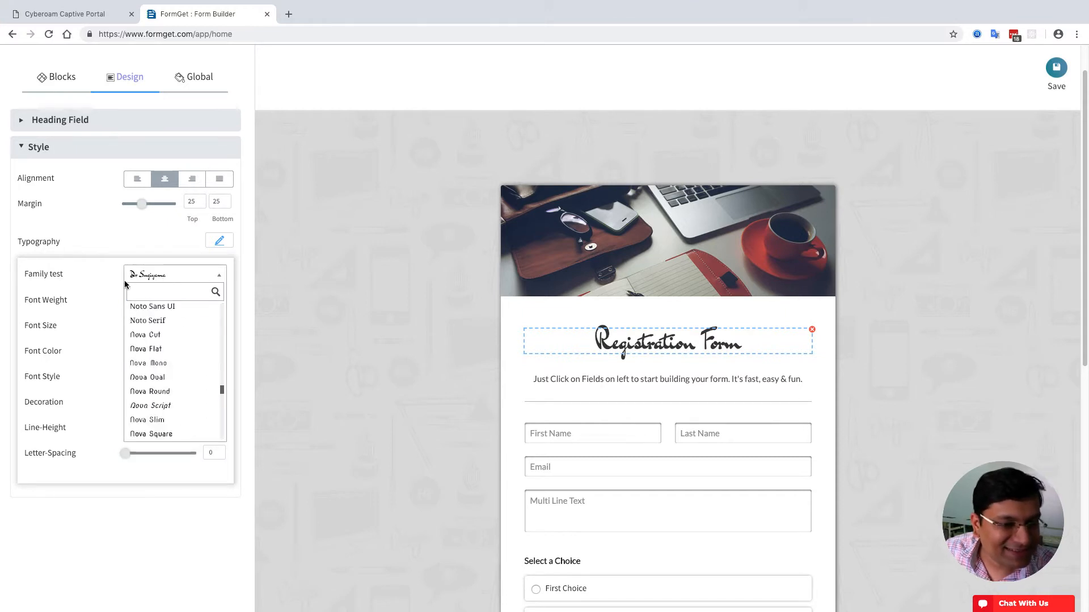
text(yellow)
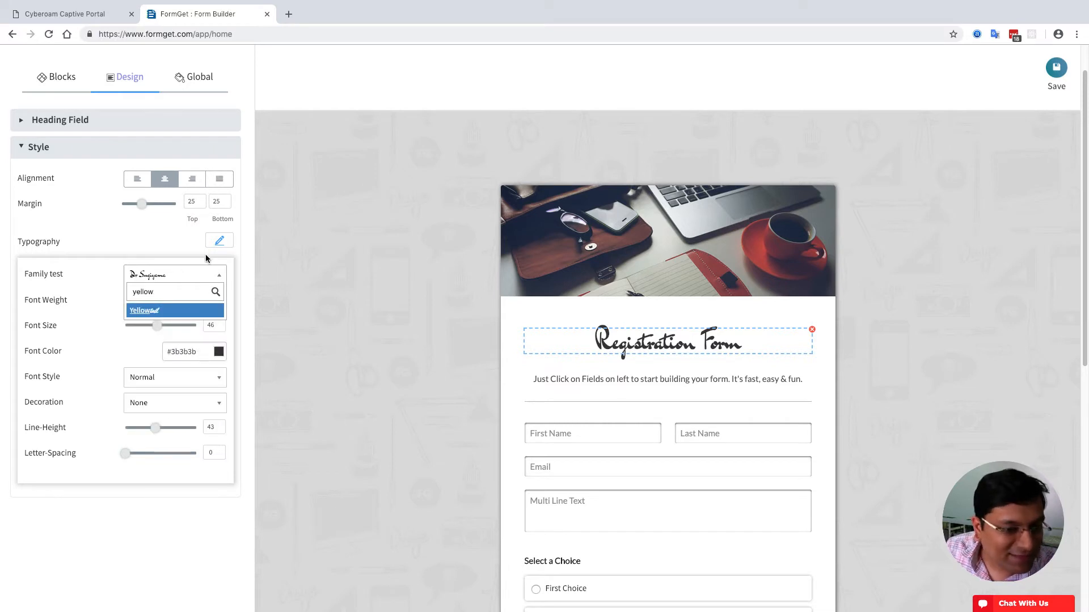
click(171, 310)
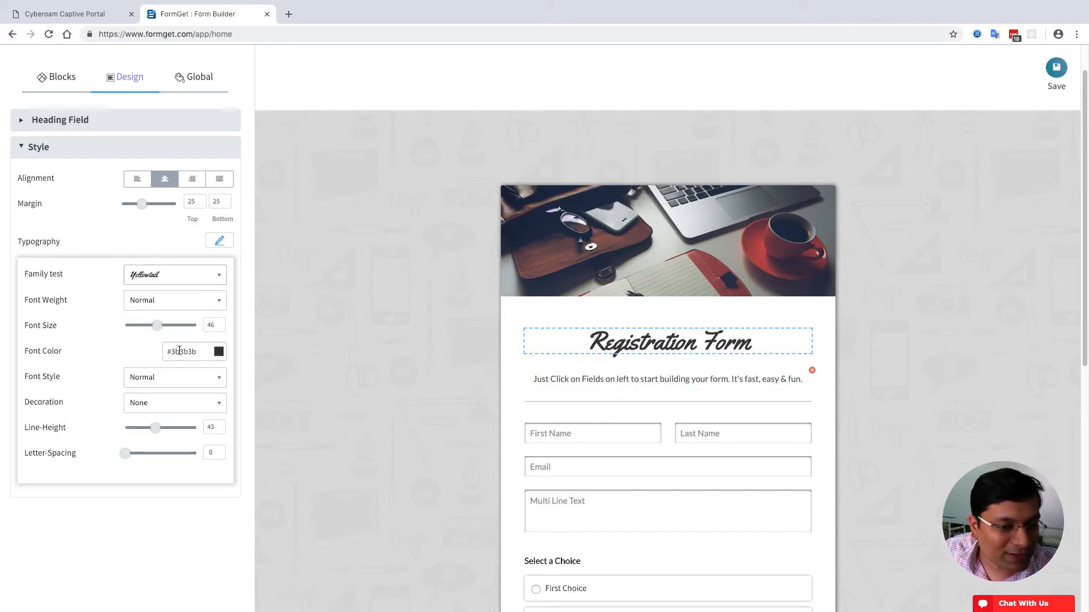
- Colour the heading text teal #008575
click(219, 351)
mouse_move(193, 388)
mouse_down()
mouse_move(178, 389)
mouse_move(199, 382)
mouse_move(211, 409)
mouse_move(202, 404)
mouse_up()
click(209, 391)
click(135, 346)
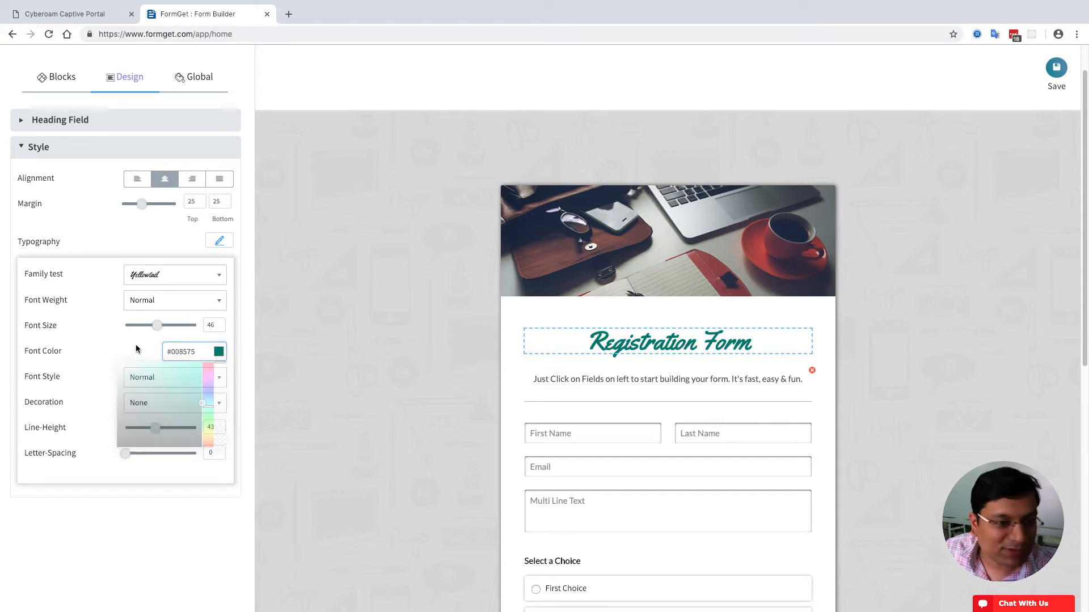
- Keep the heading without underline and set its line height to 47
click(207, 377)
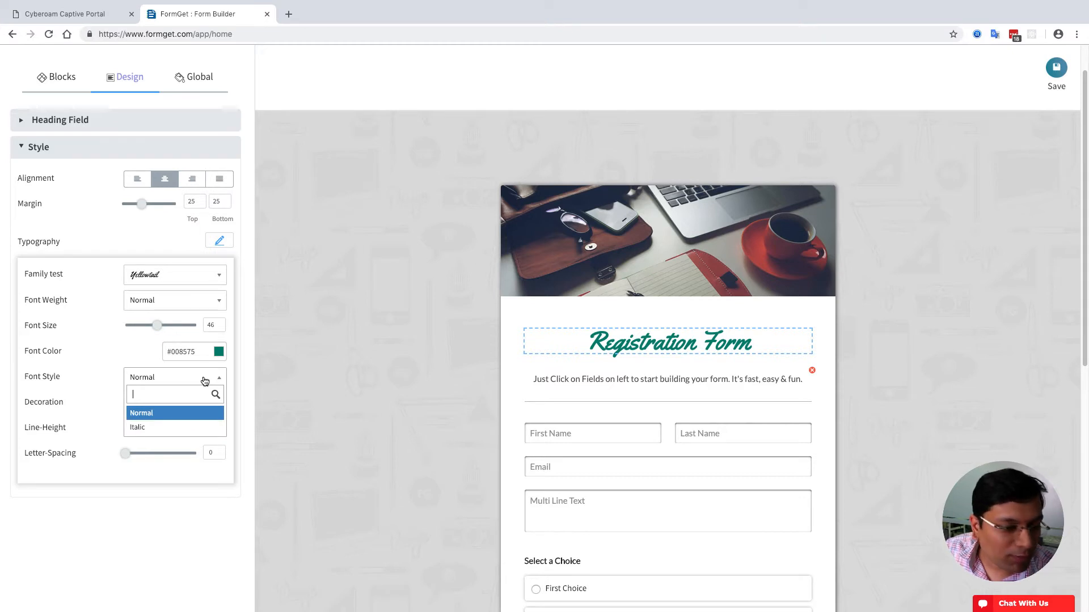
click(205, 381)
click(189, 400)
click(181, 451)
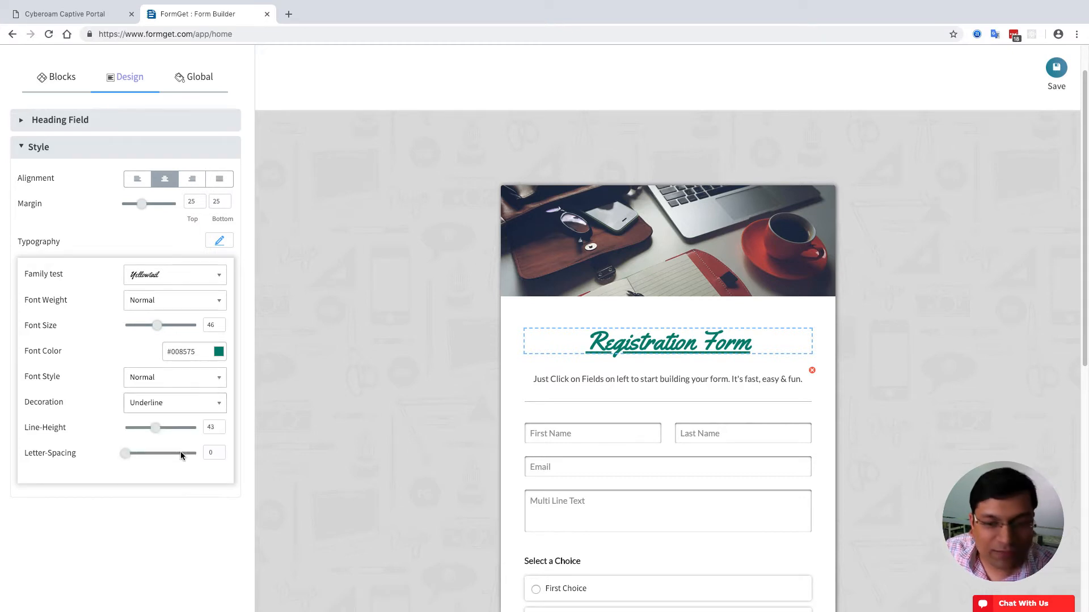
click(178, 408)
click(162, 441)
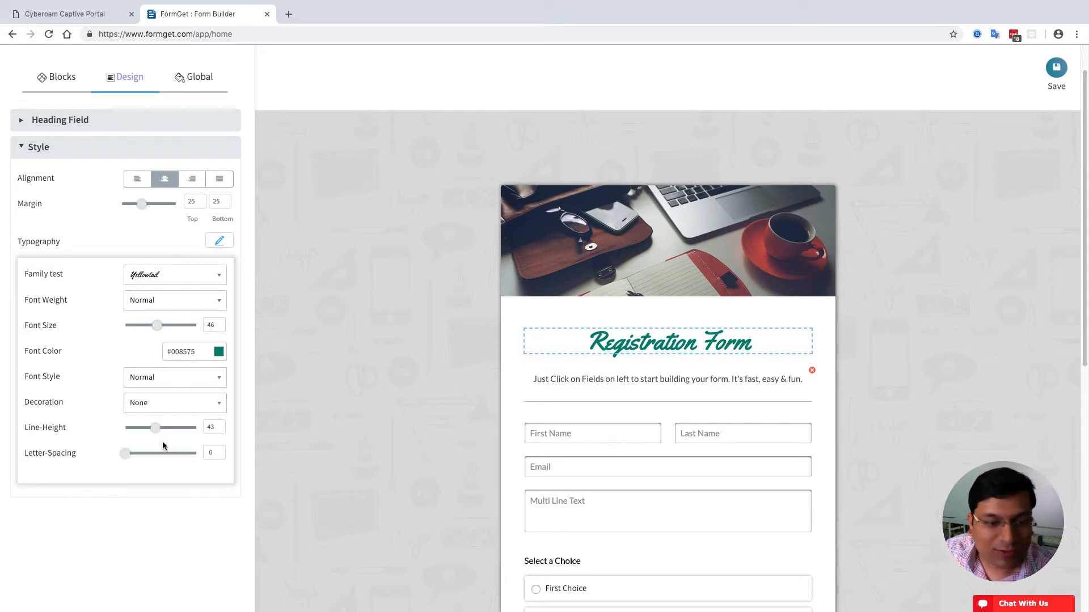
drag(156, 431, 161, 435)
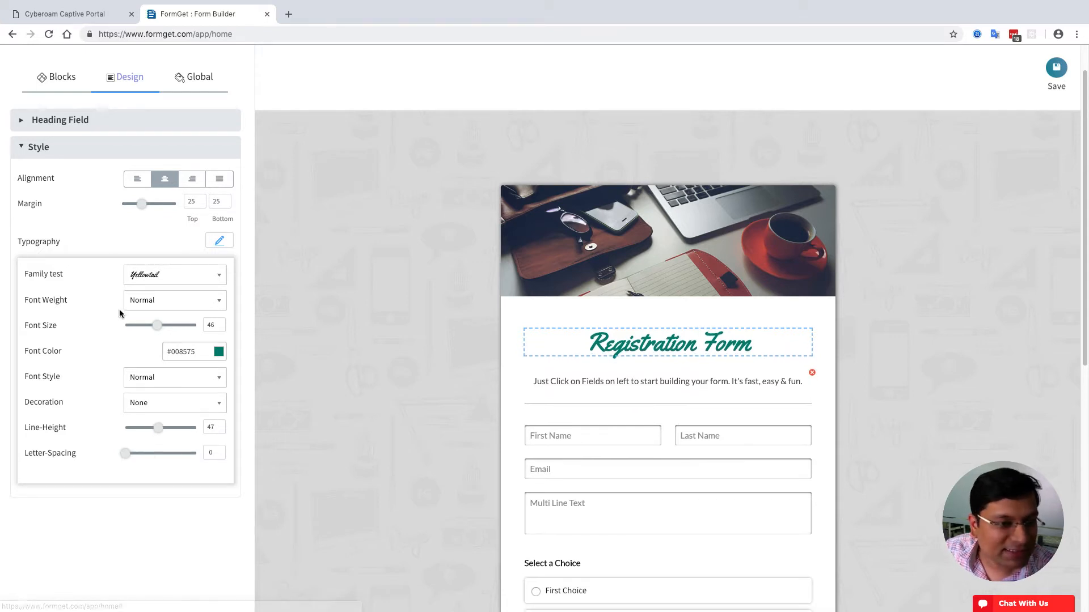
- Lower the heading's bottom margin to 5, then select the intro paragraph below it
click(226, 206)
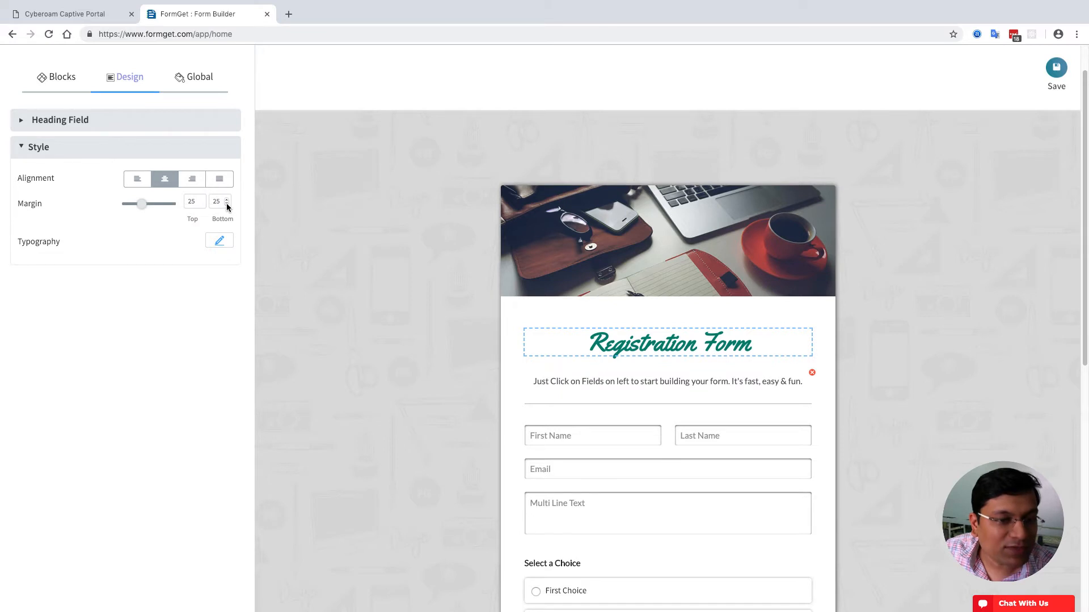
click(227, 204)
click(227, 204)
click(226, 204)
click(227, 204)
click(226, 204)
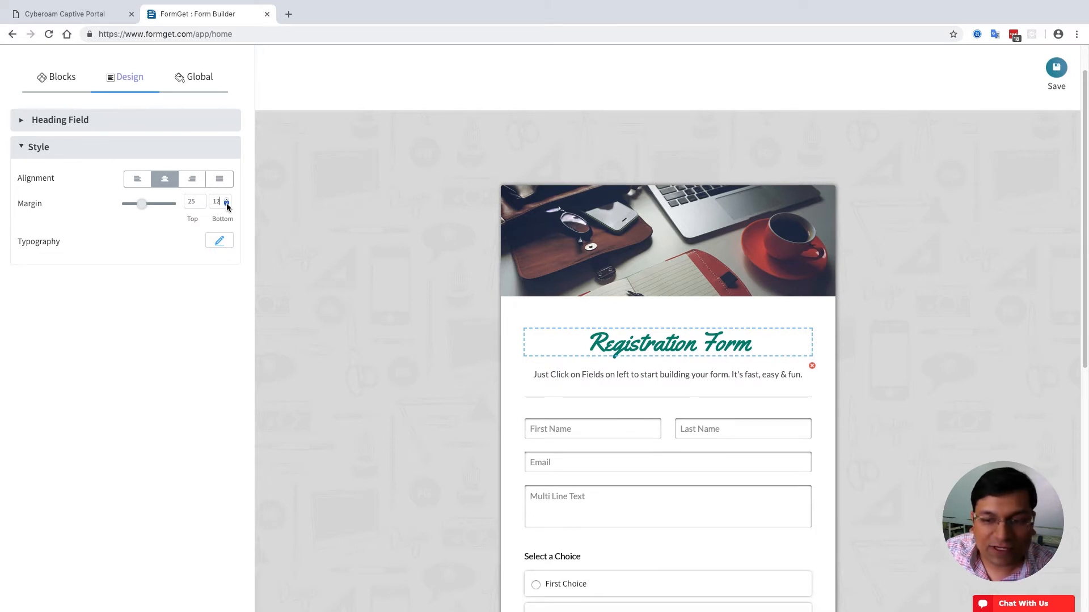
click(227, 204)
click(226, 204)
click(226, 204)
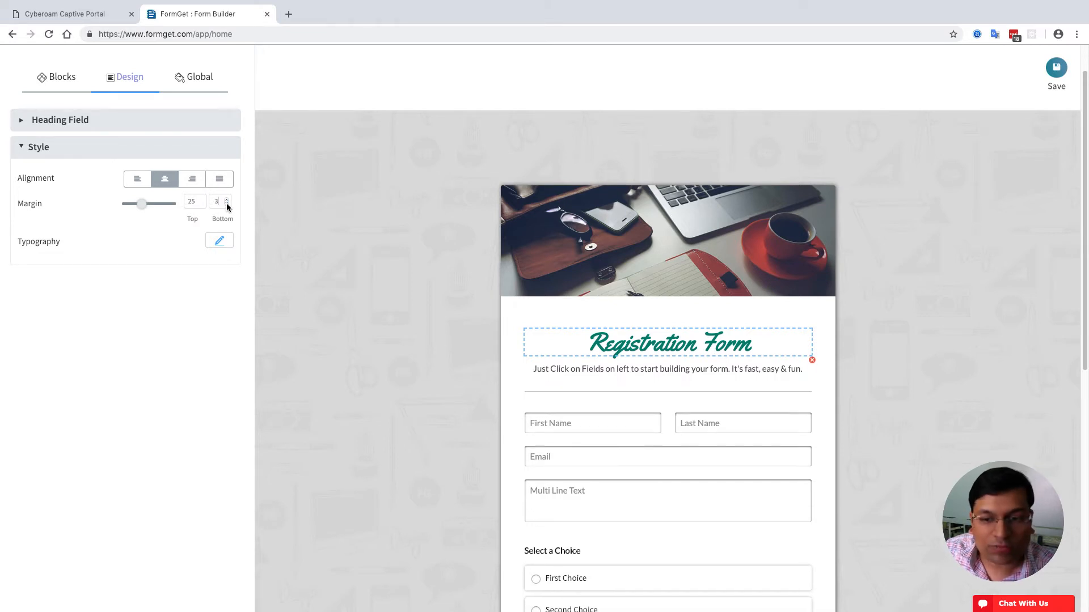
click(226, 204)
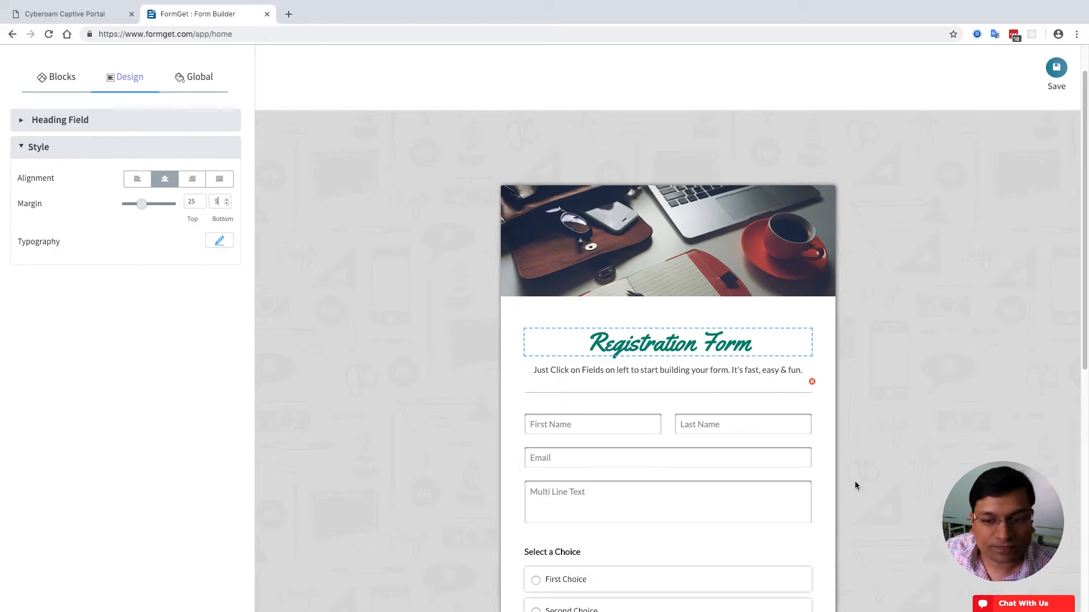
click(748, 373)
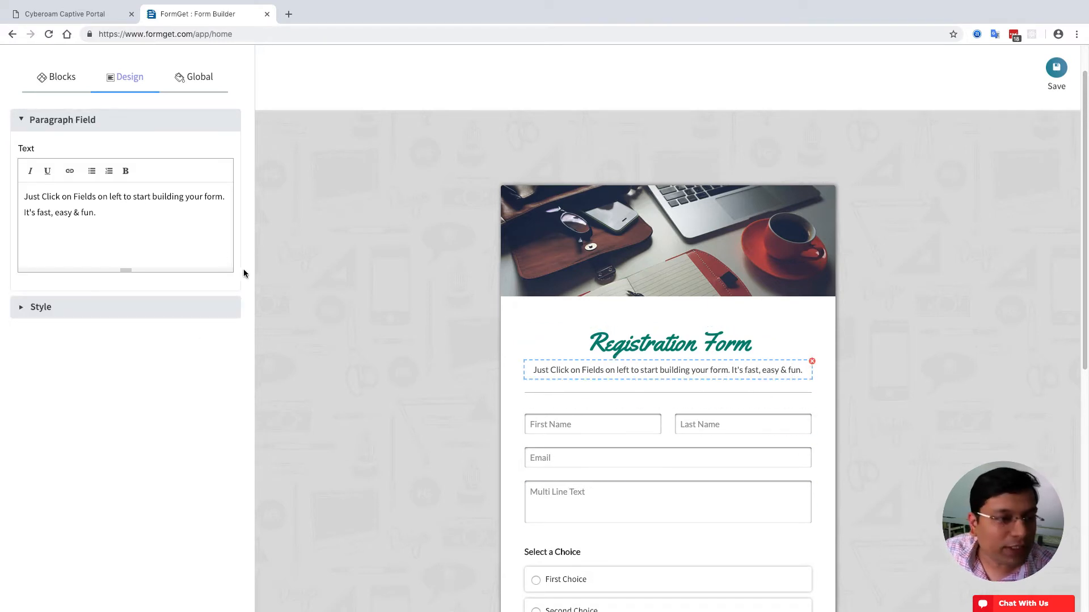
- Rewrite the intro as 'To register fill the form below and complete the payment…by 10th February.'
triple_click(145, 214)
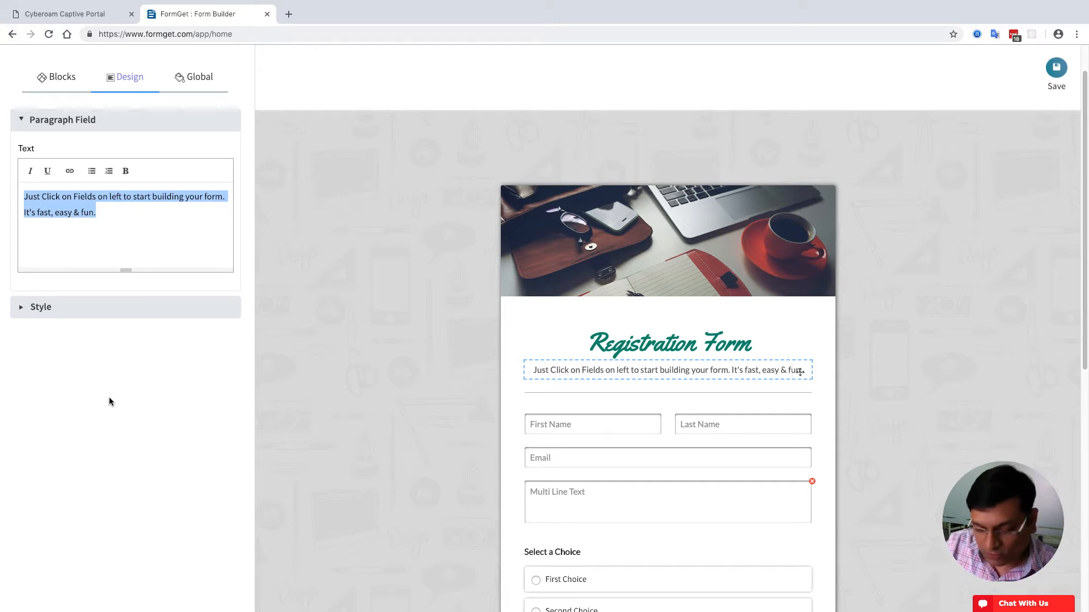
text(to regi)
key(ctrl+a)
text(To)
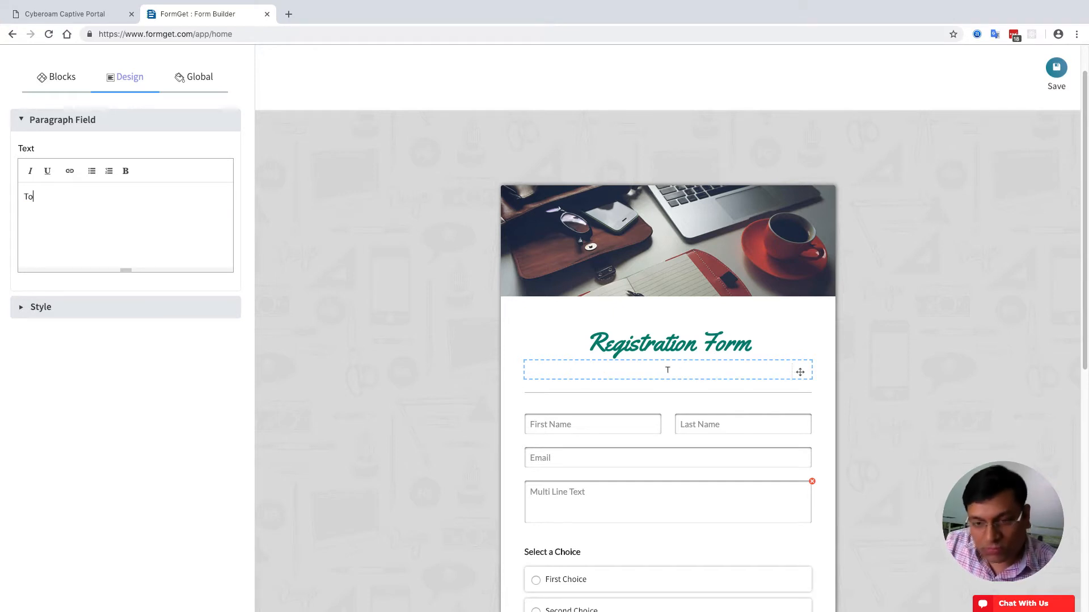
text( register)
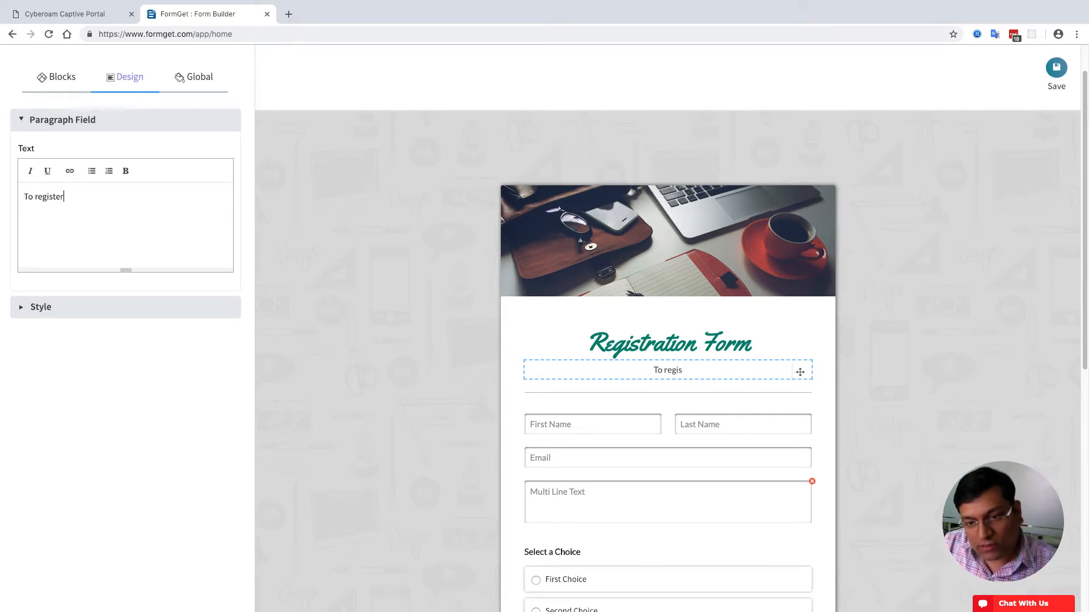
text( fill th)
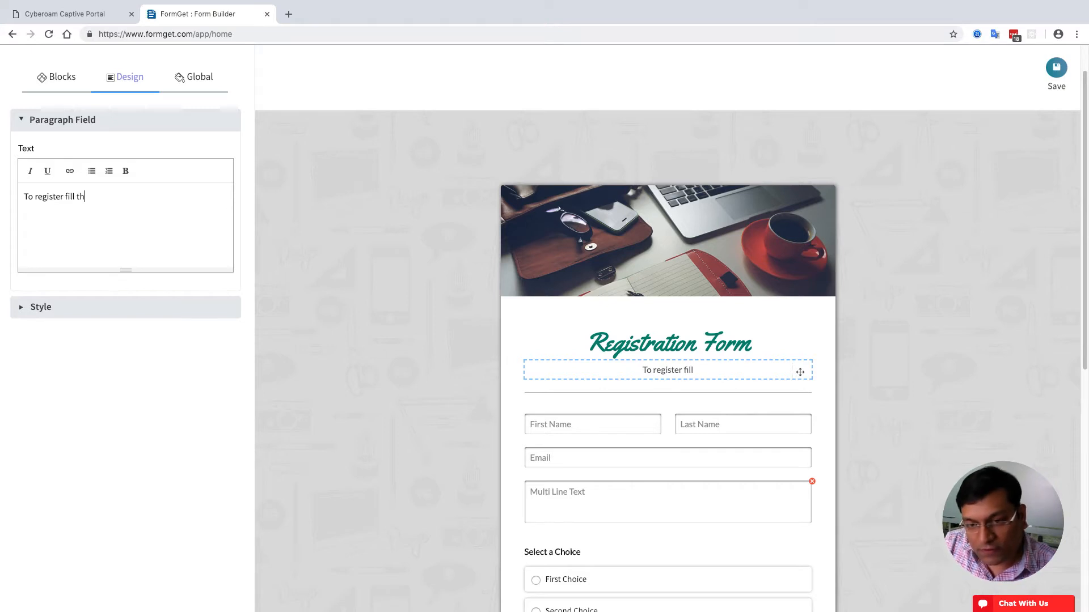
text(e form below an)
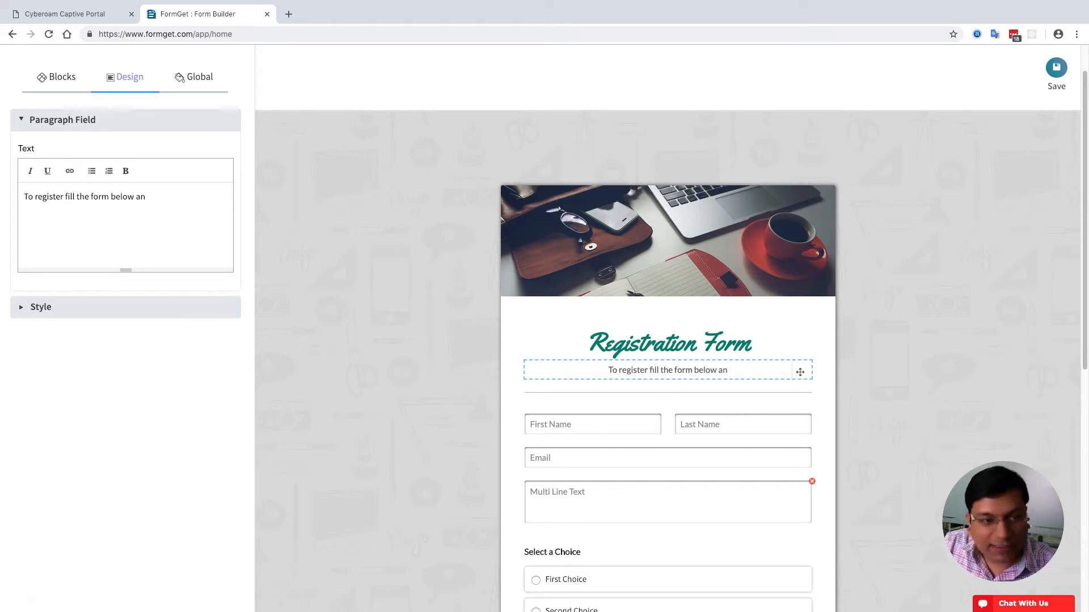
text(d complete the pause)
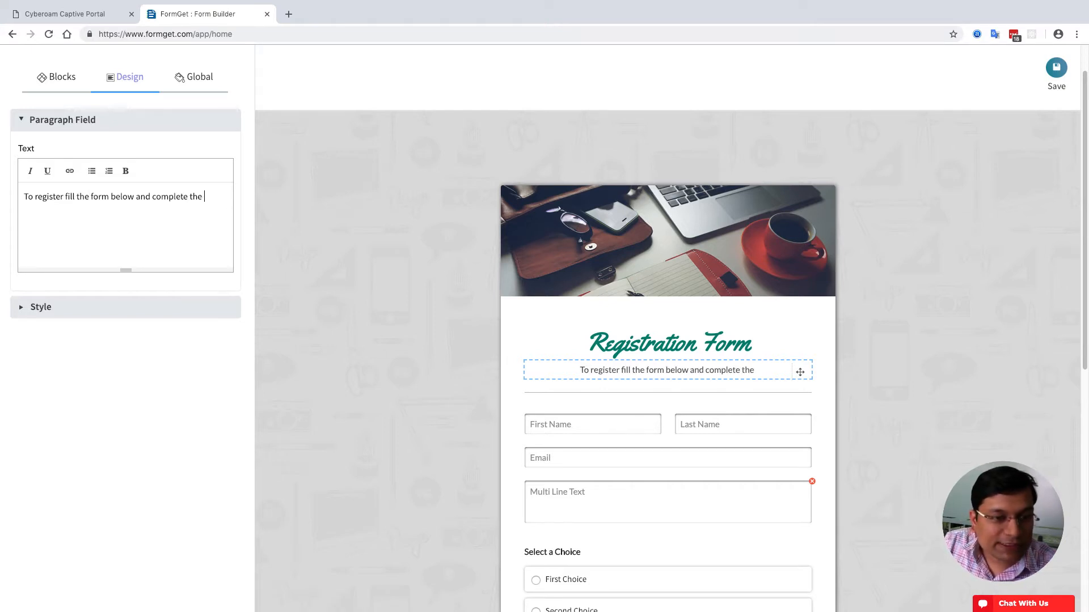
key(BackSpace)
key(BackSpace)
key(BackSpace)
text(yment. Make su)
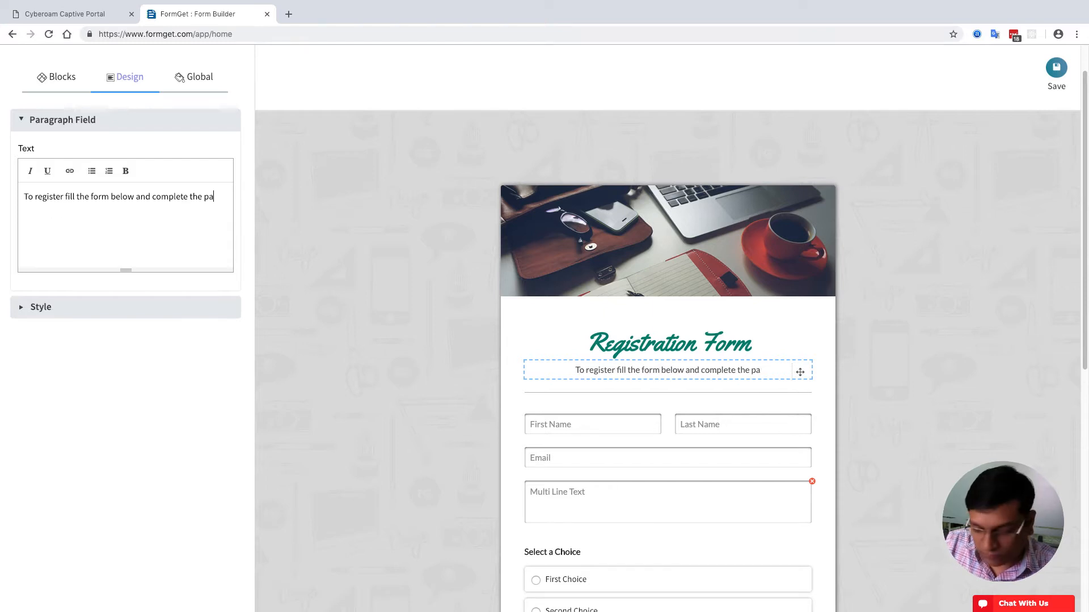
text(re that your a)
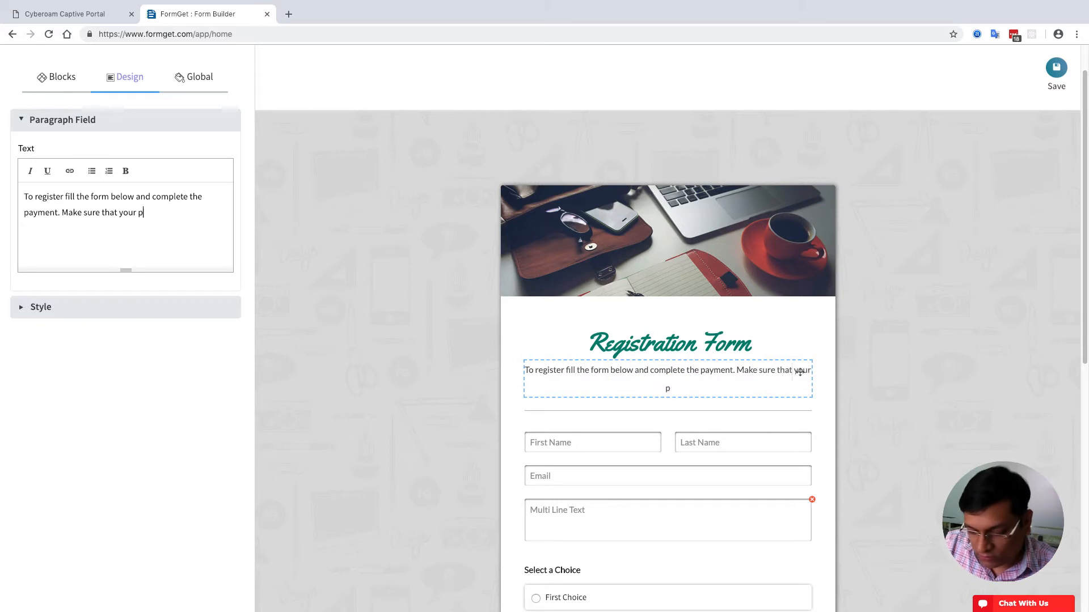
key(BackSpace)
text(payment is completed)
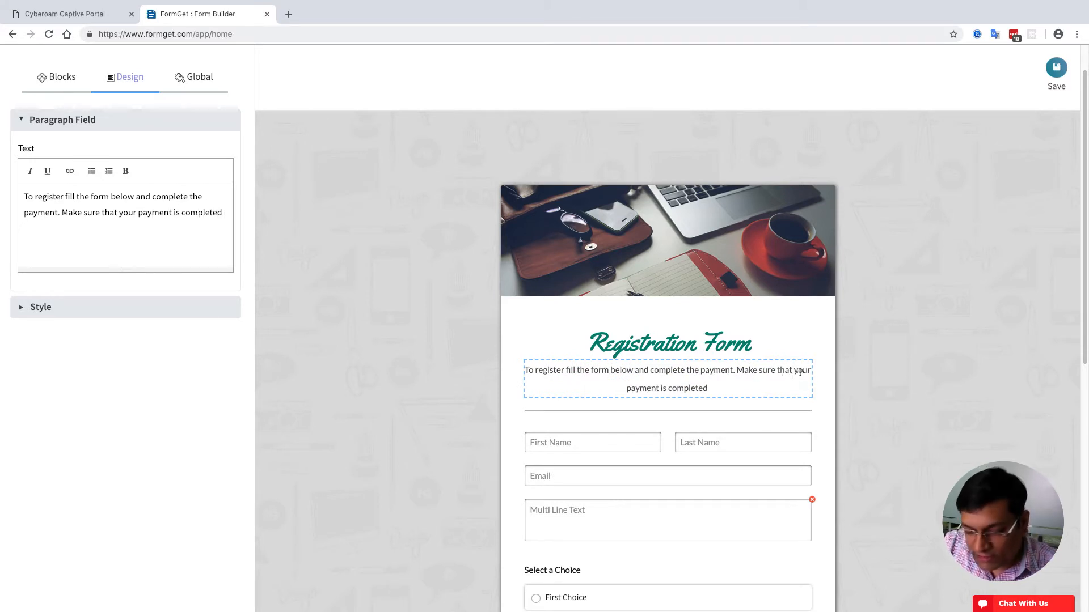
text( by 1-th)
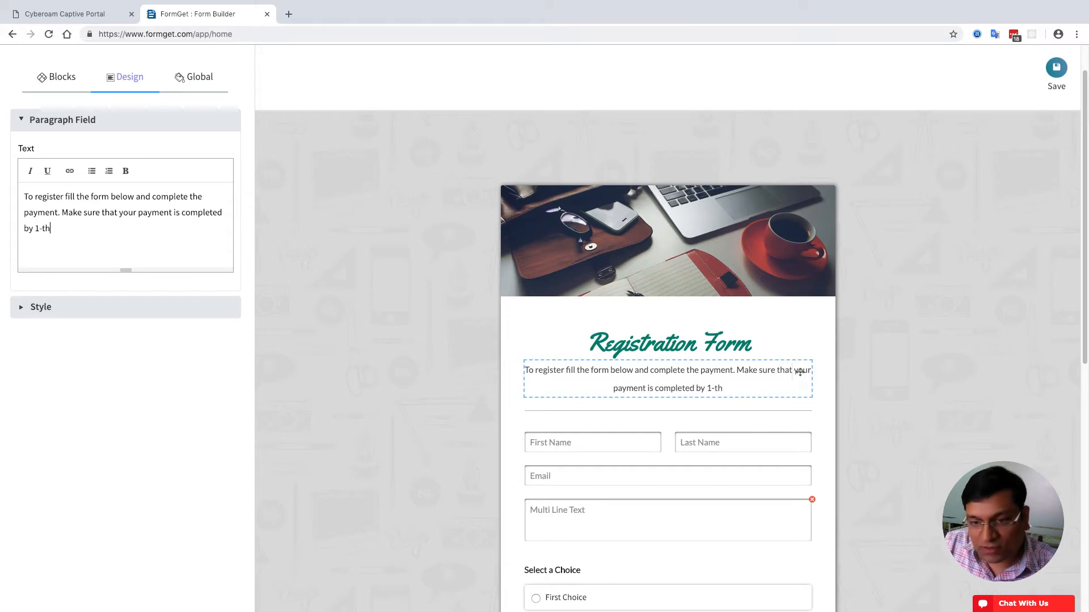
key(BackSpace)
key(BackSpace)
key(BackSpace)
text(0)
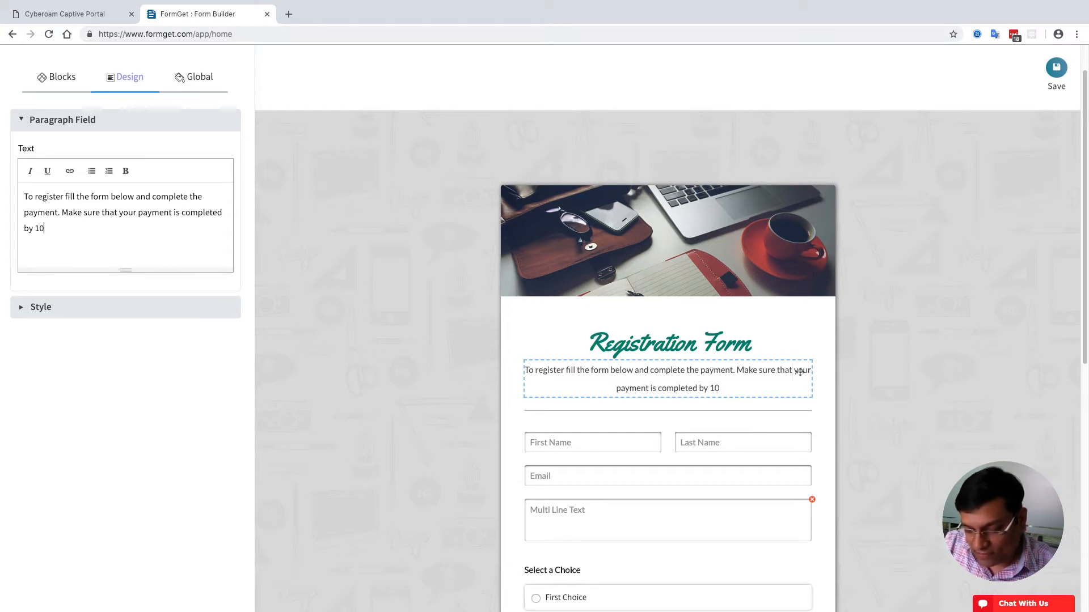
text(th Febr)
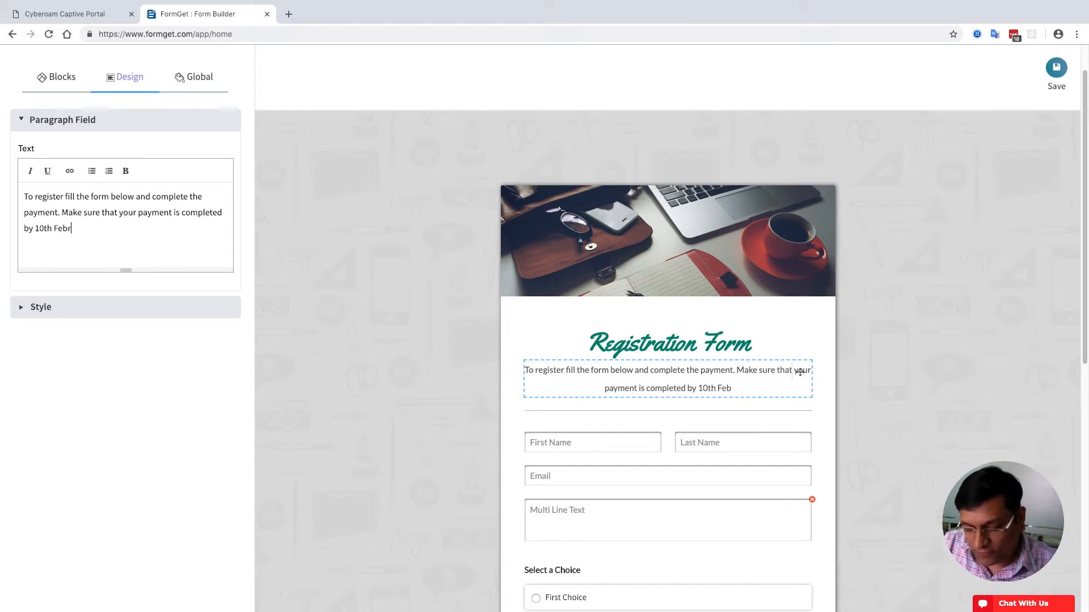
text(uary.)
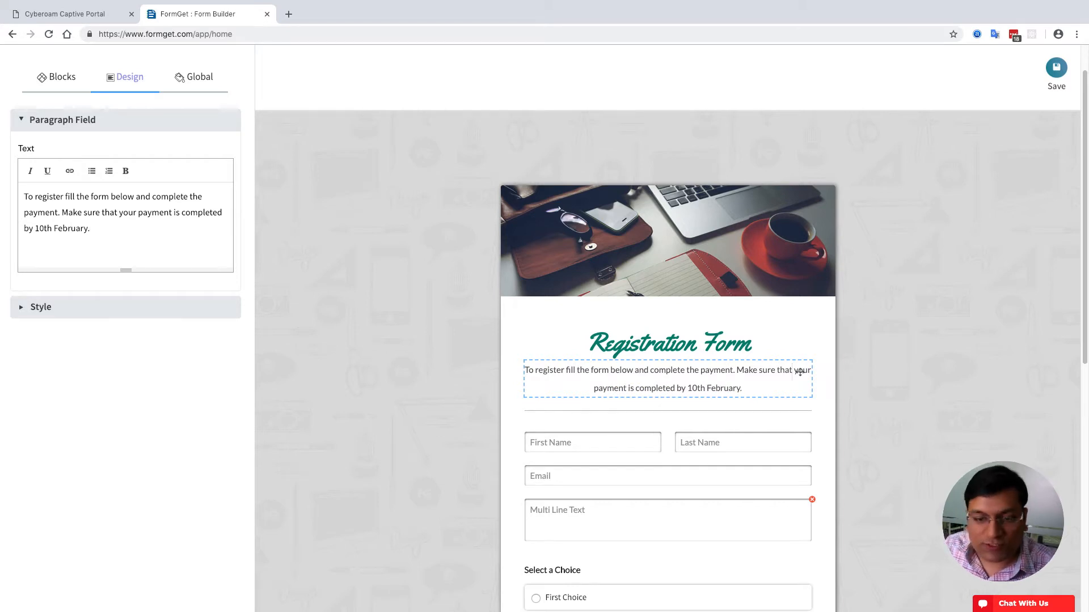
- Give the intro paragraph a top margin of 10 and ABeeZee font at size 14
click(50, 315)
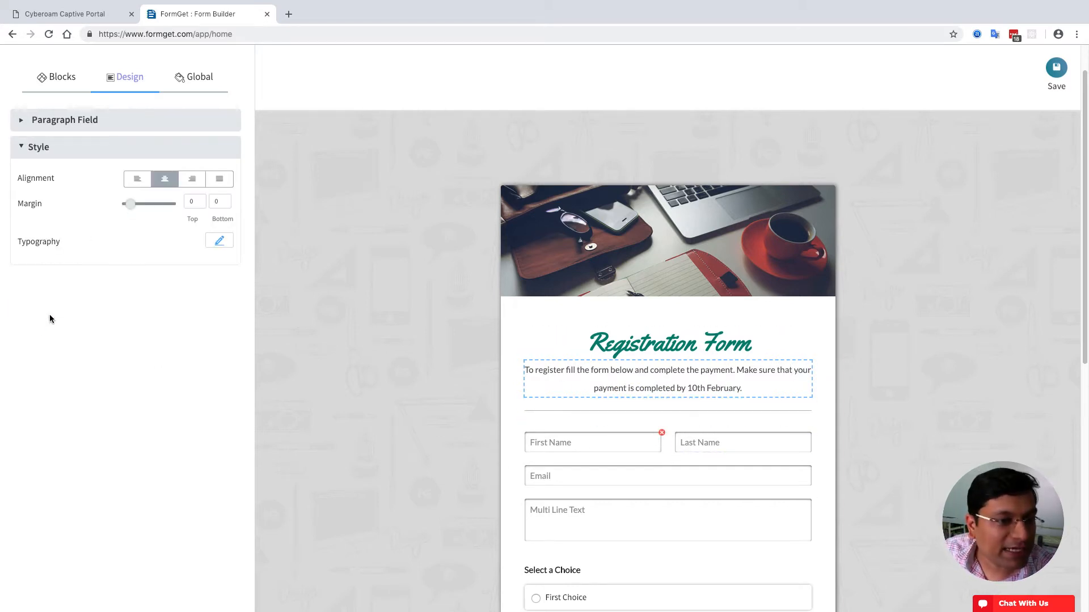
click(202, 199)
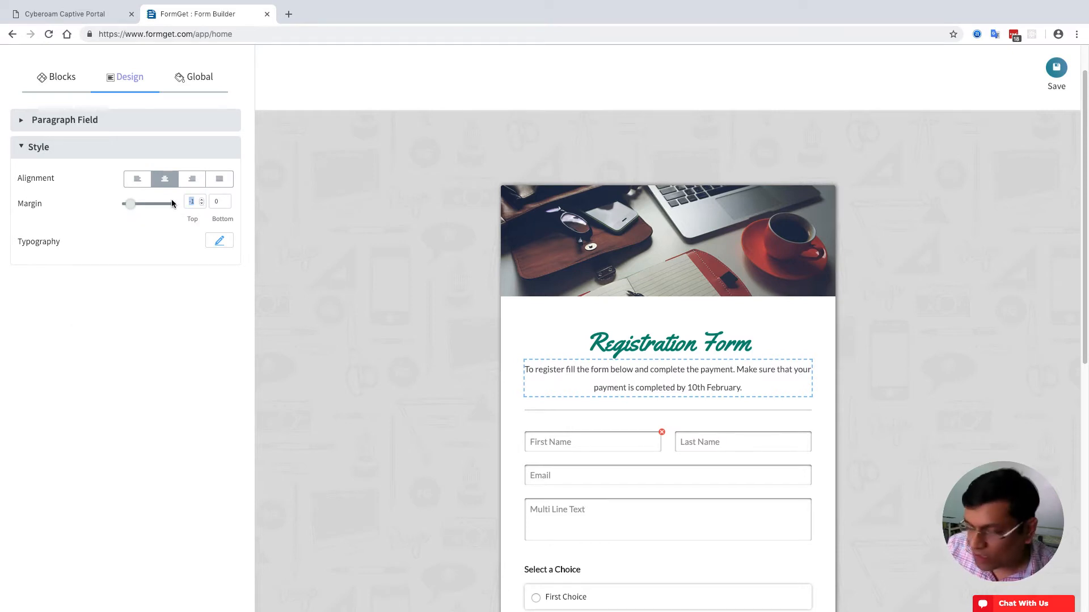
text(10)
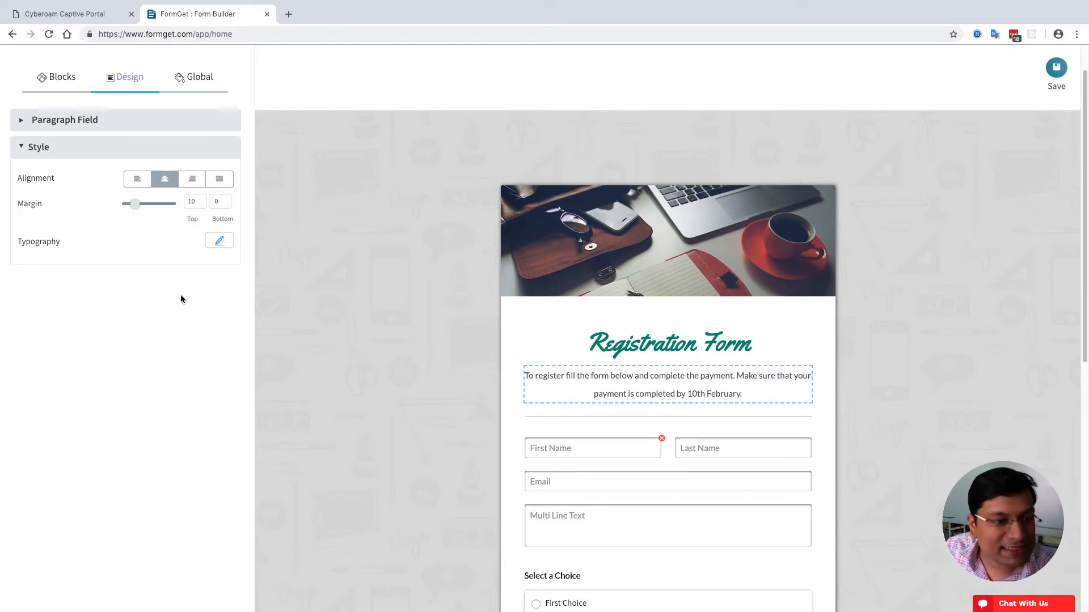
click(218, 241)
click(196, 281)
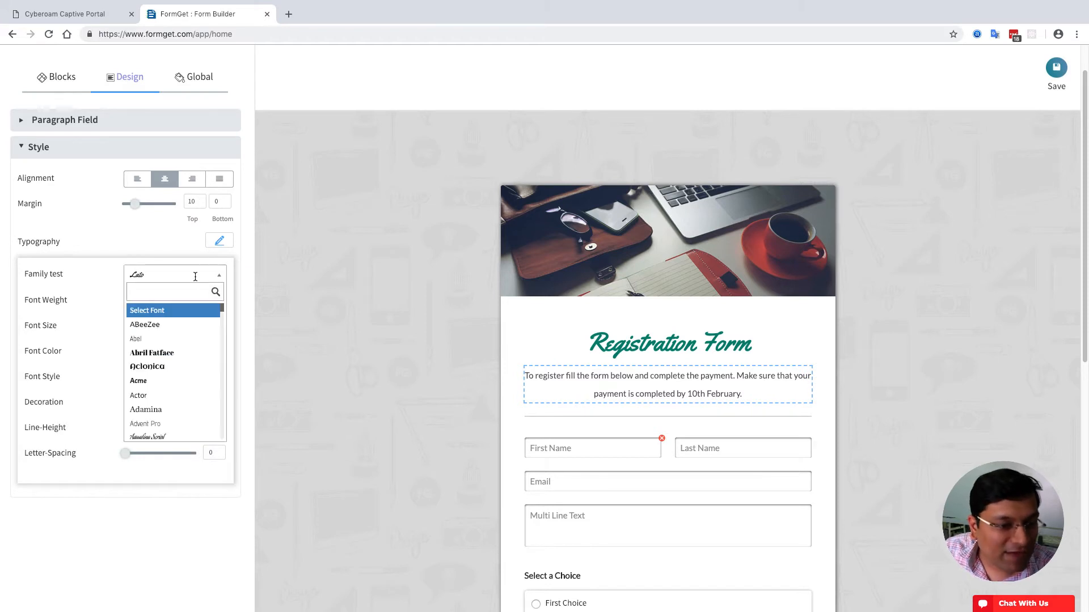
click(152, 325)
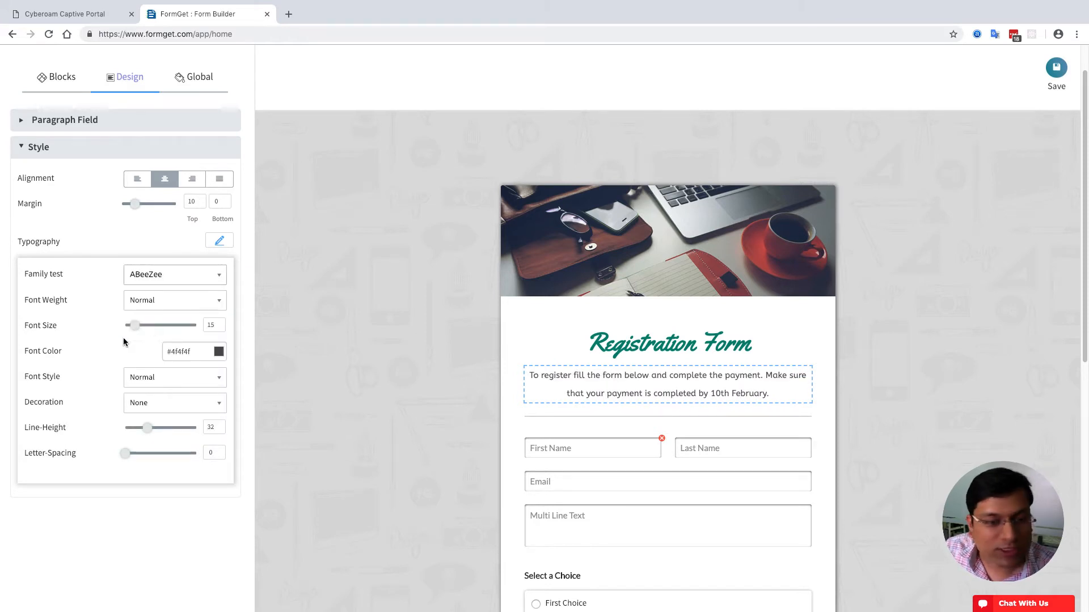
drag(138, 323, 138, 324)
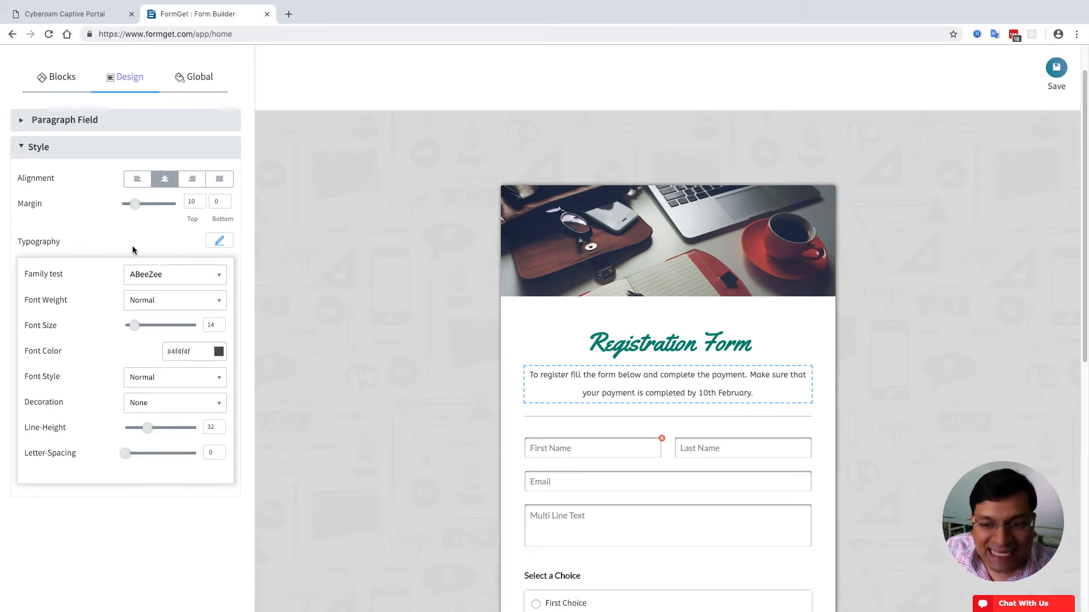
click(576, 328)
click(611, 239)
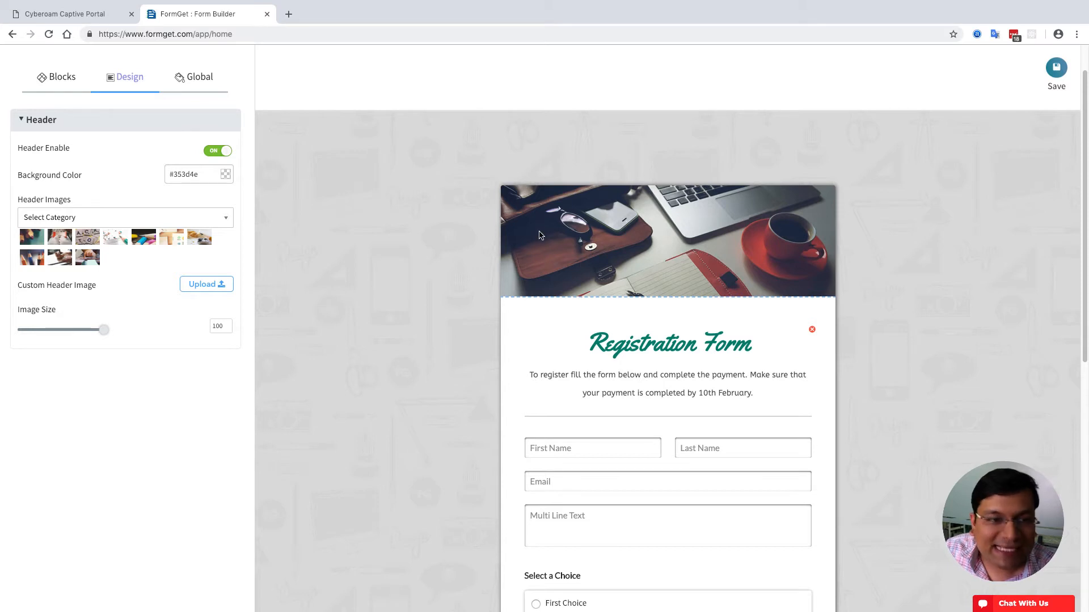
- Set the header image to the Business-category desk photo with keyboard and notebook
click(216, 152)
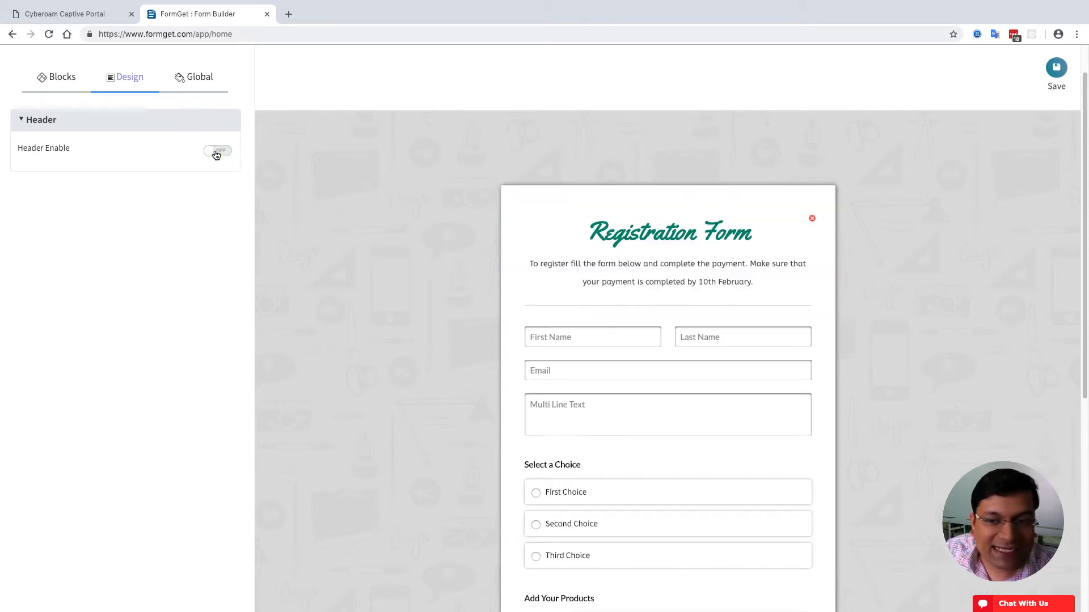
click(216, 152)
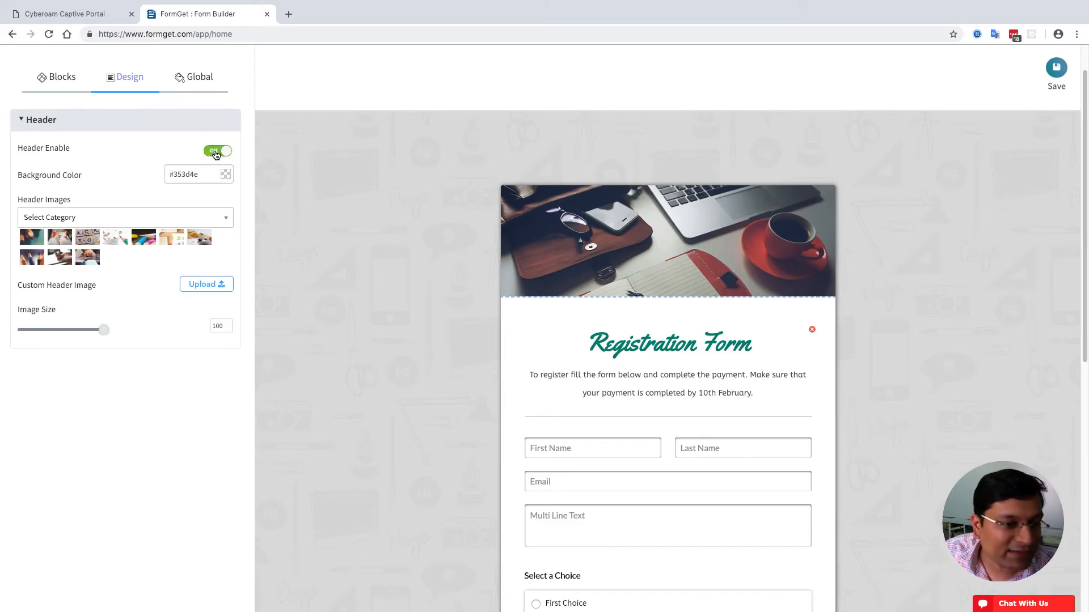
click(191, 218)
scroll(153, 309, down, 3)
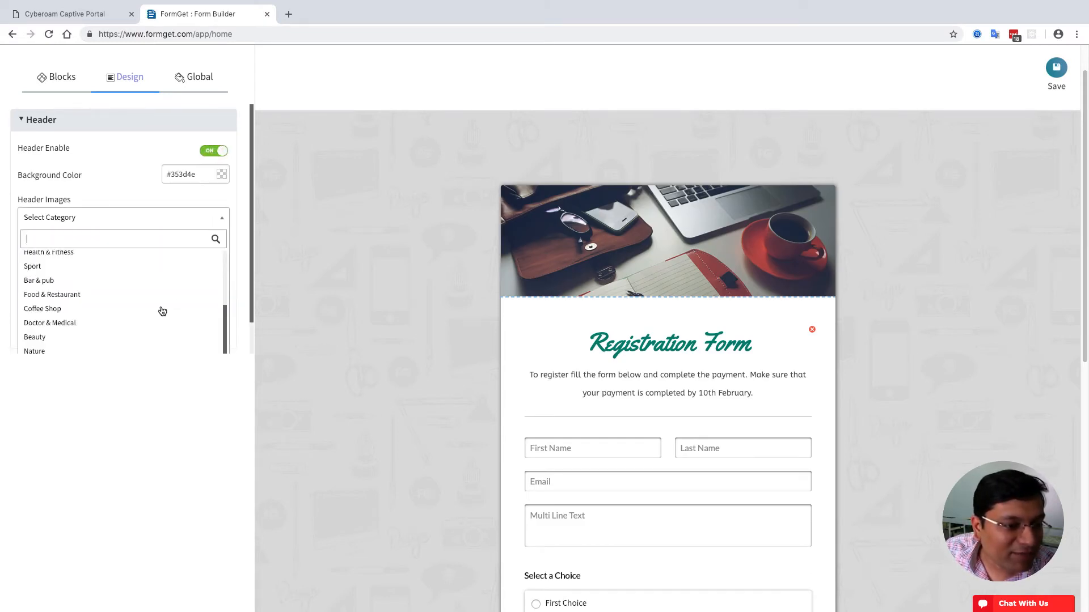
scroll(125, 309, up, 3)
click(65, 274)
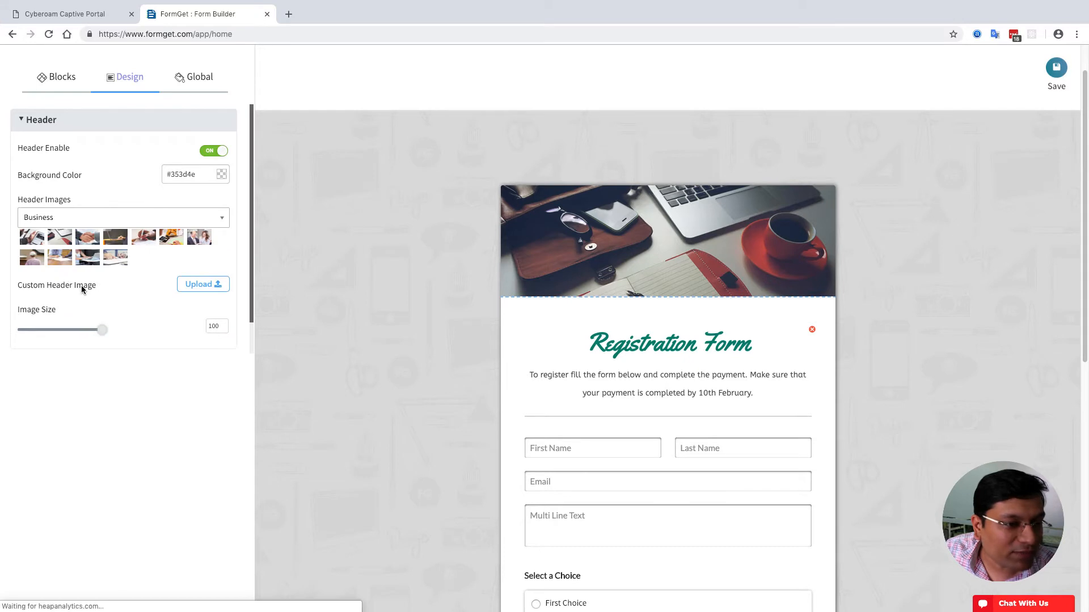
click(120, 243)
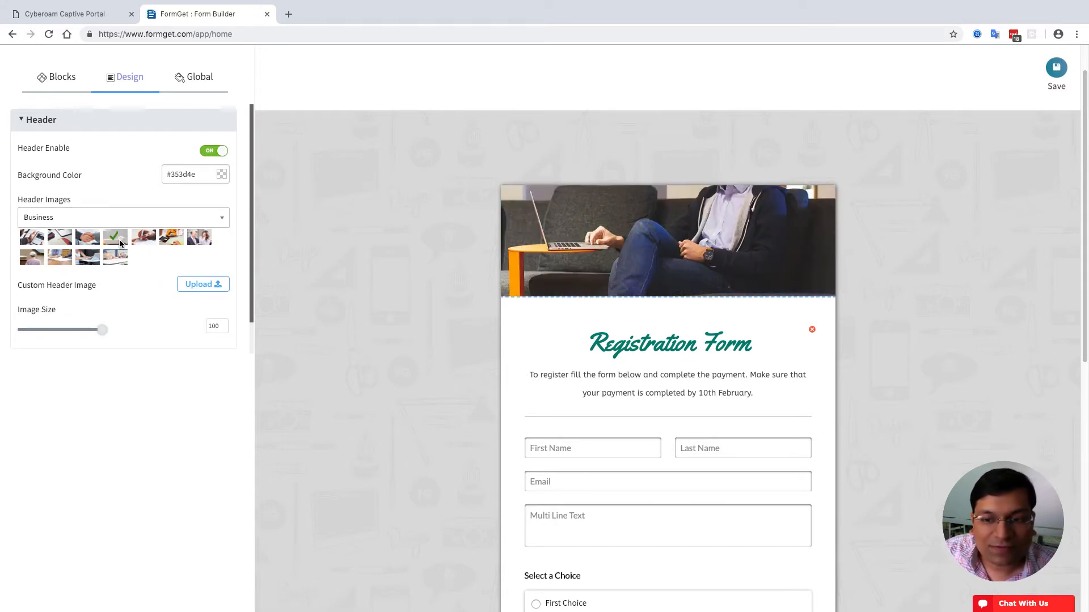
click(146, 242)
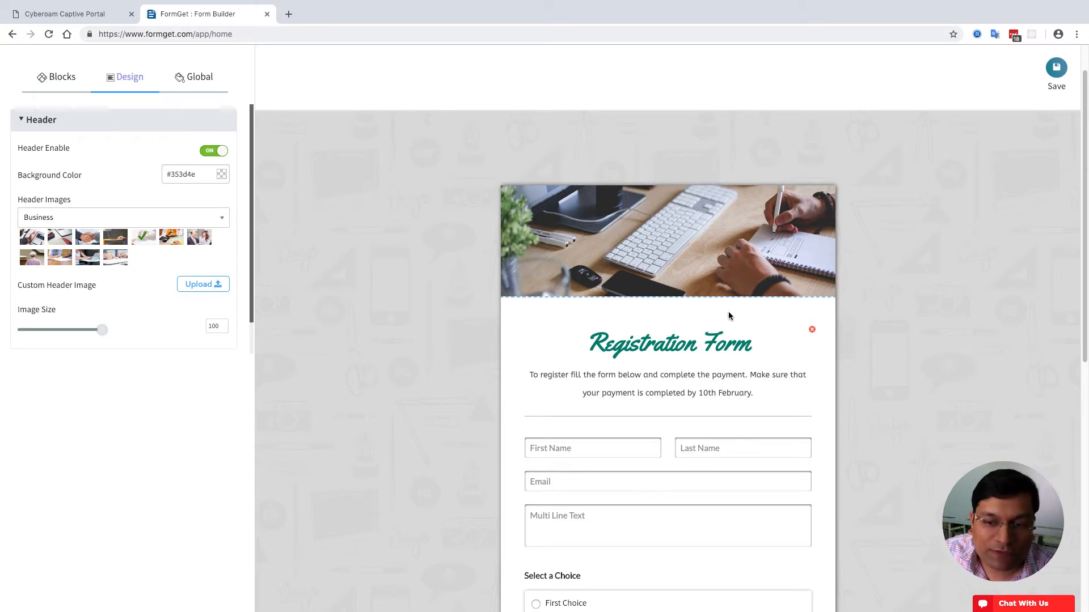
- Raise the Registration Form heading to font size 54 with a bottom margin of 10
click(644, 344)
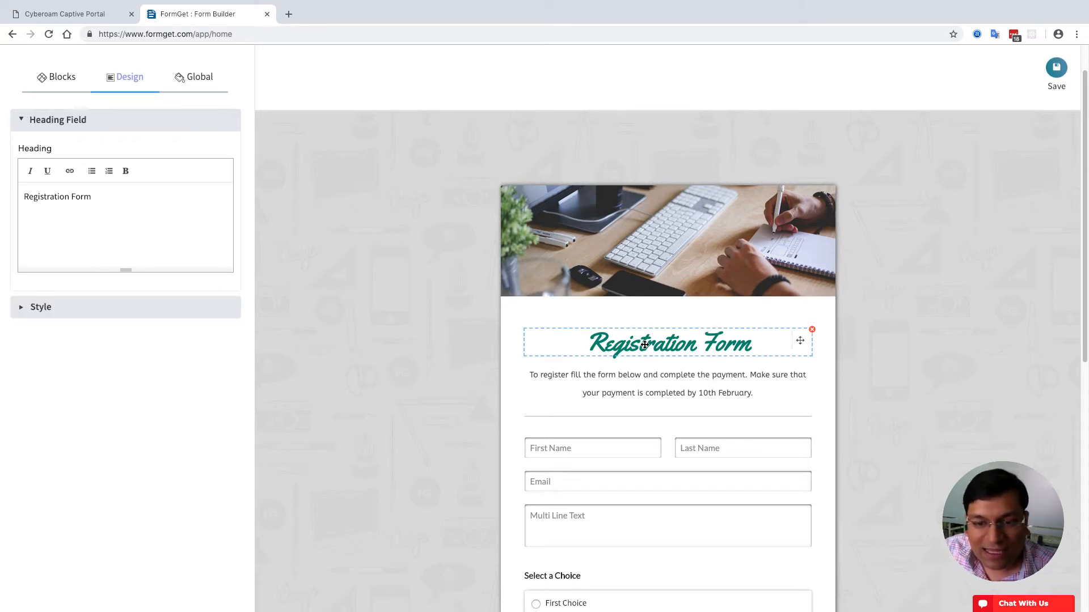
click(70, 307)
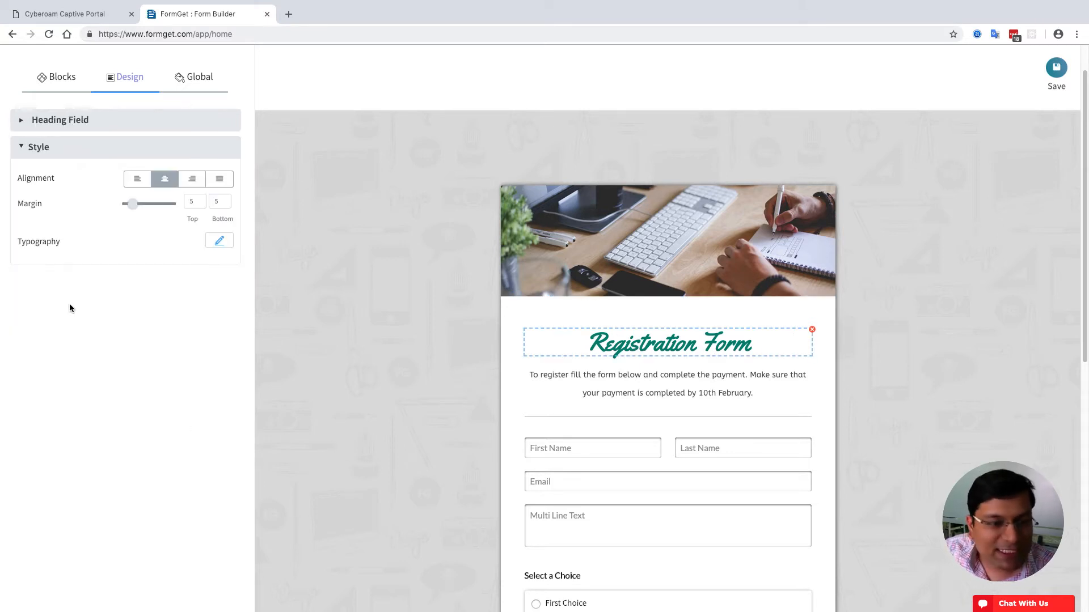
click(219, 241)
drag(156, 325, 166, 327)
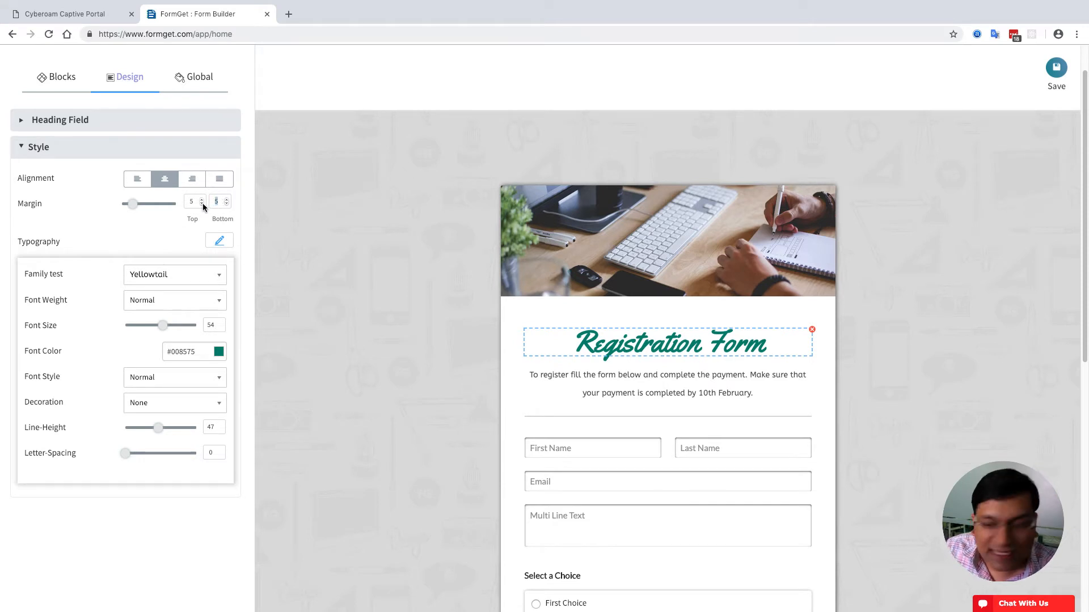
text(10)
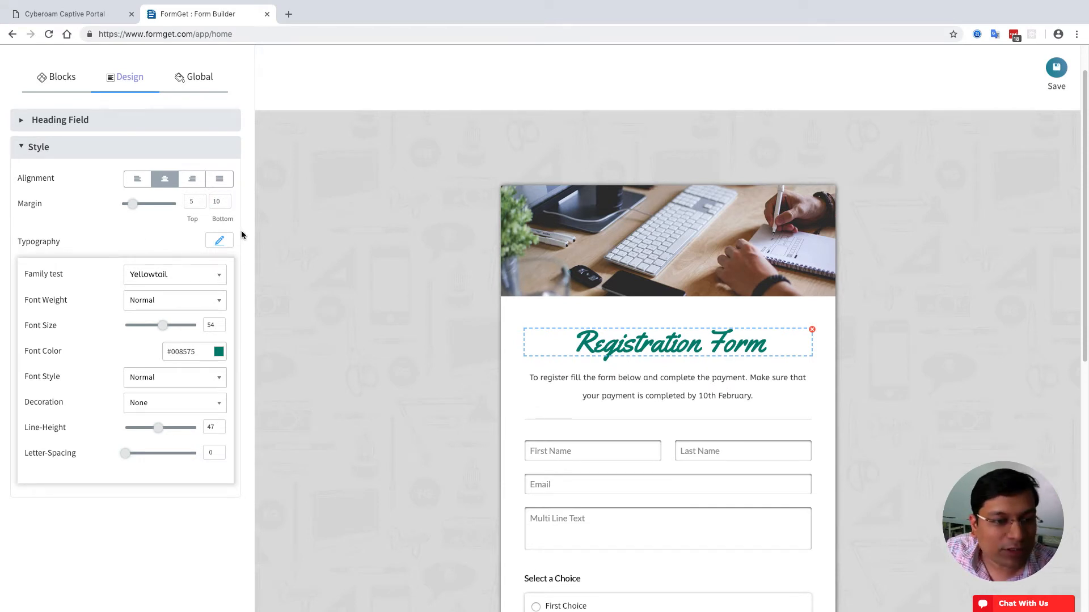
click(221, 240)
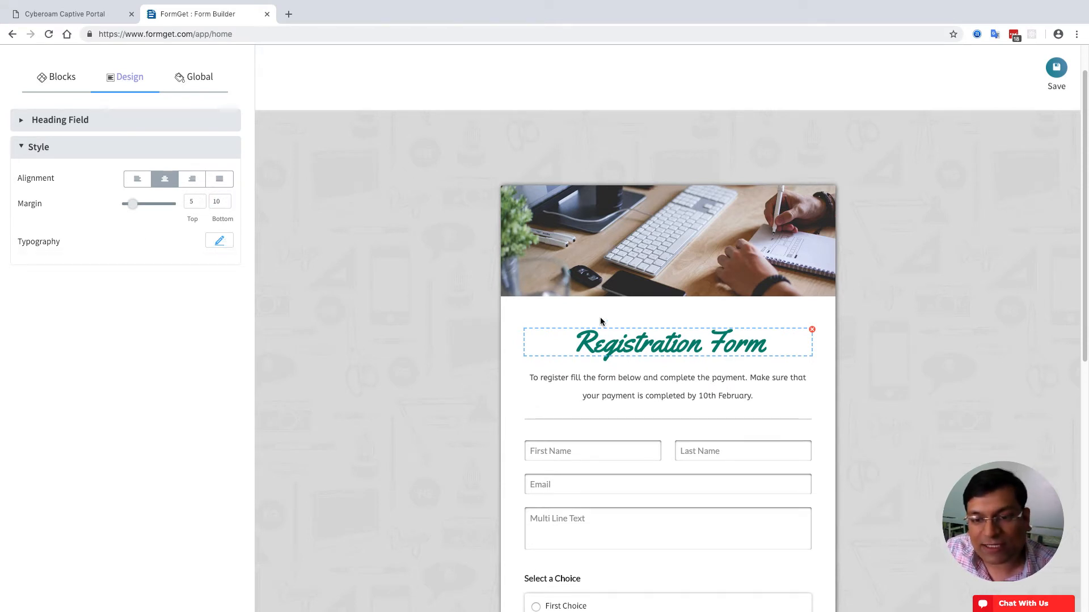
click(638, 270)
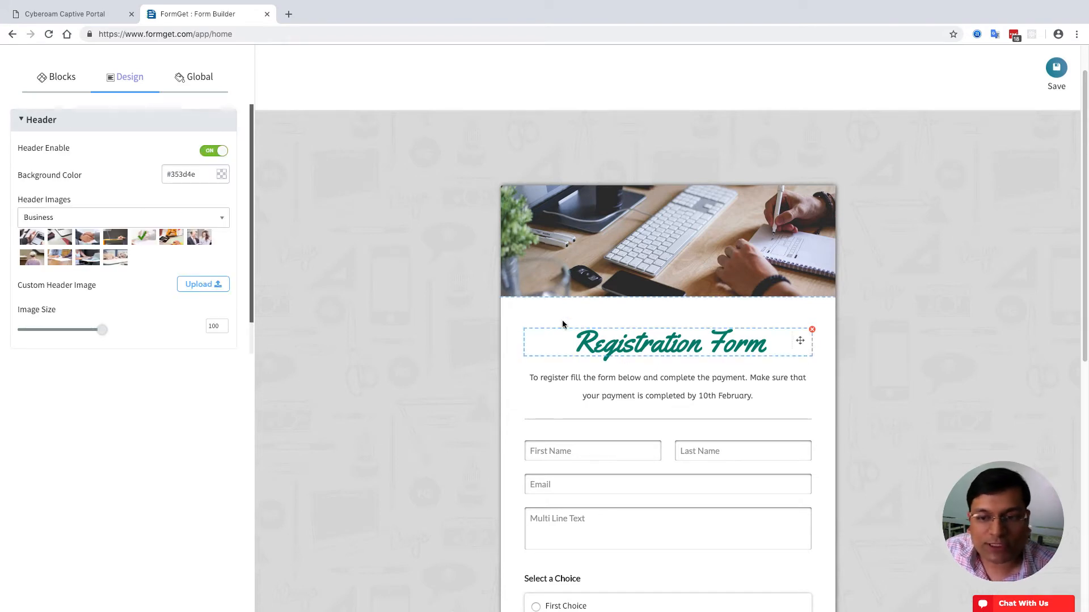
- In the Layout settings, try several preset page background images, ending on the green one
click(417, 335)
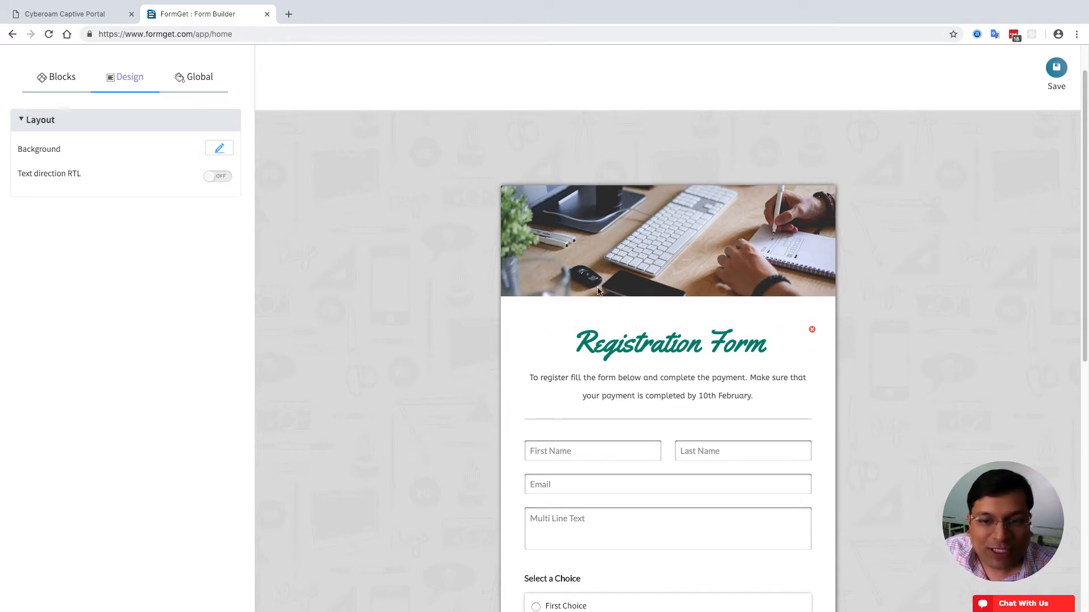
click(519, 320)
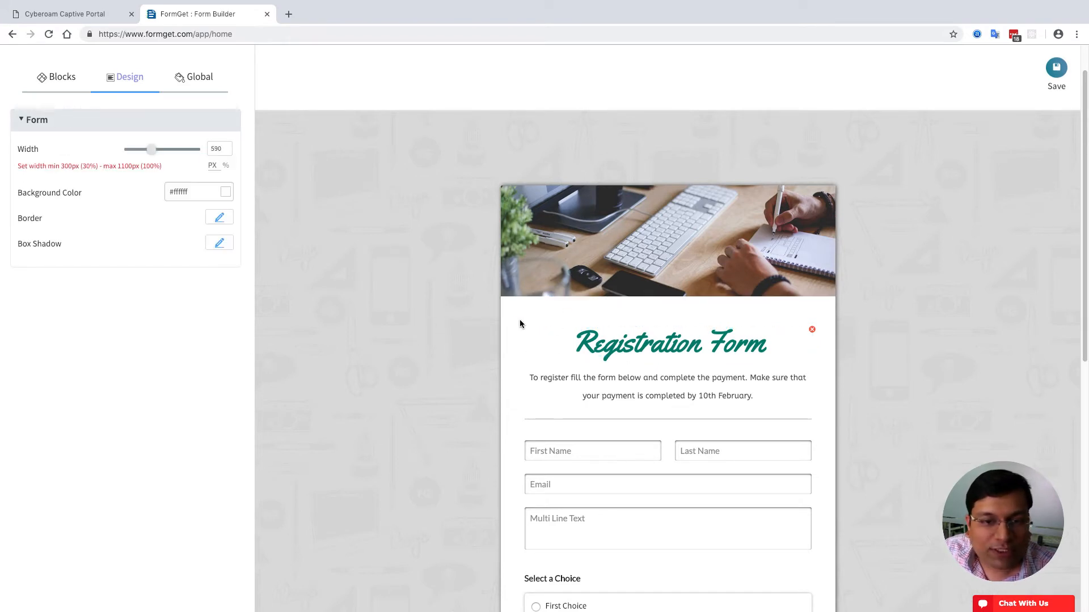
click(356, 307)
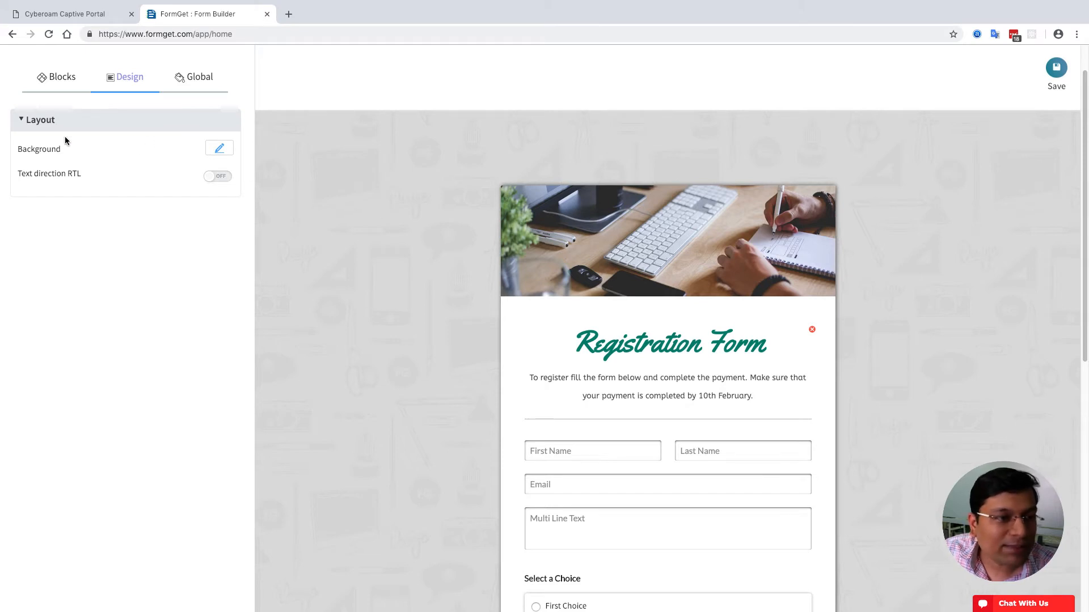
click(220, 152)
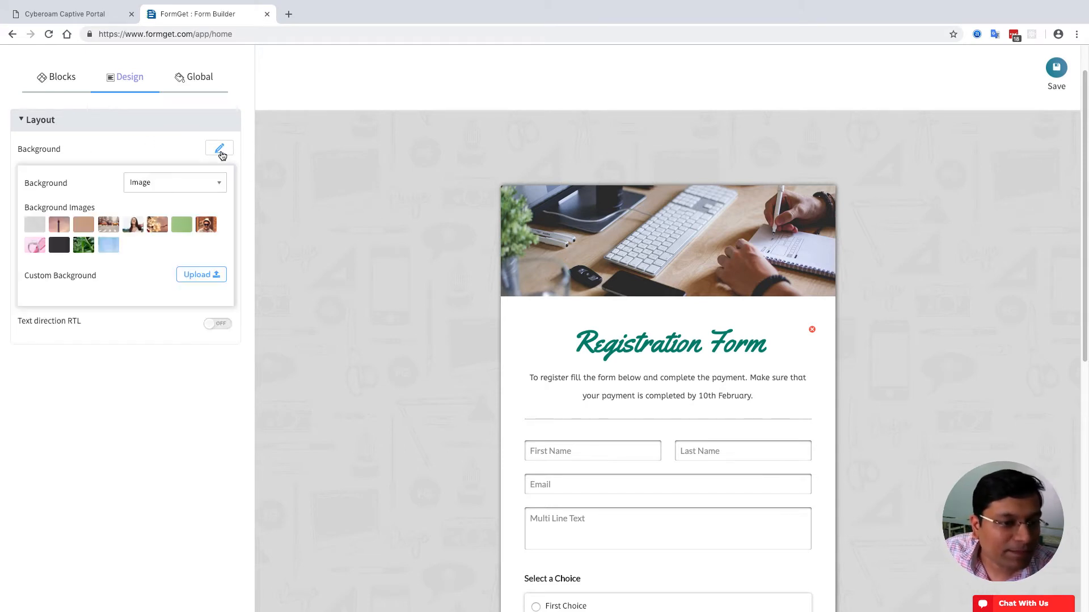
click(34, 227)
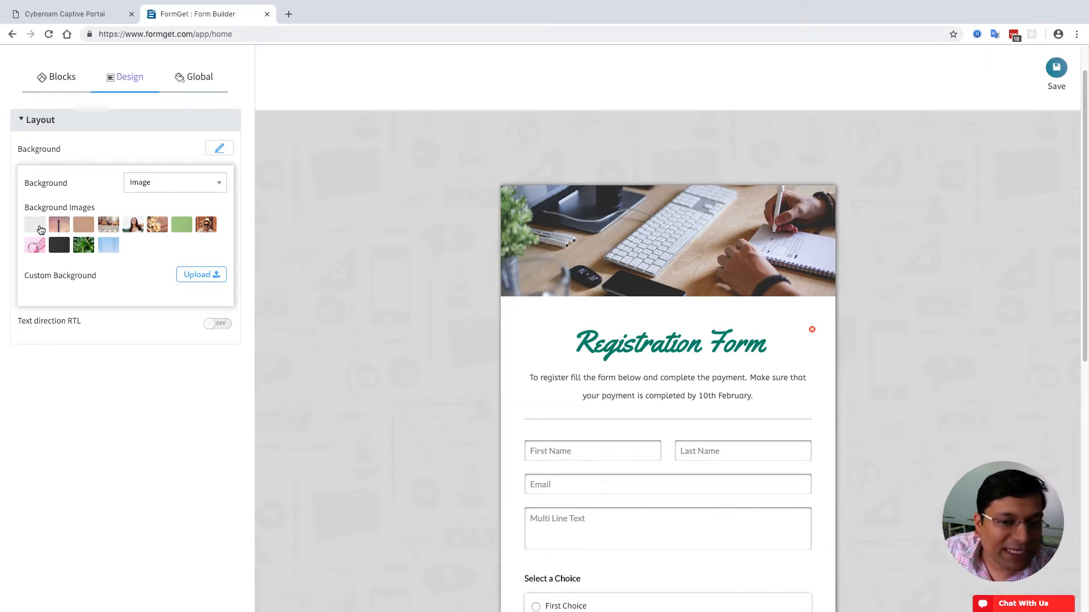
click(58, 227)
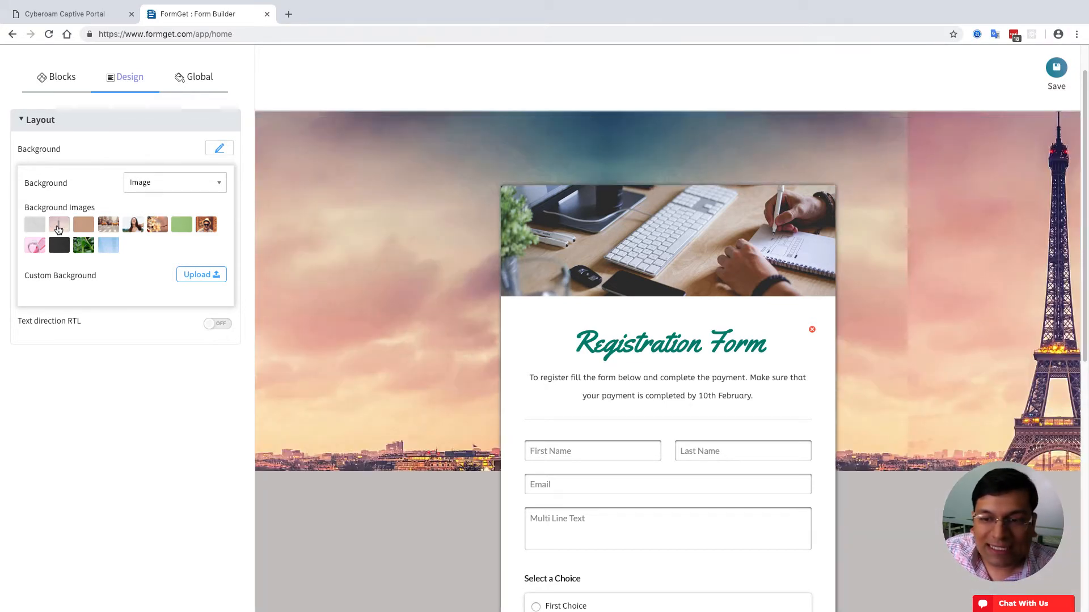
click(79, 227)
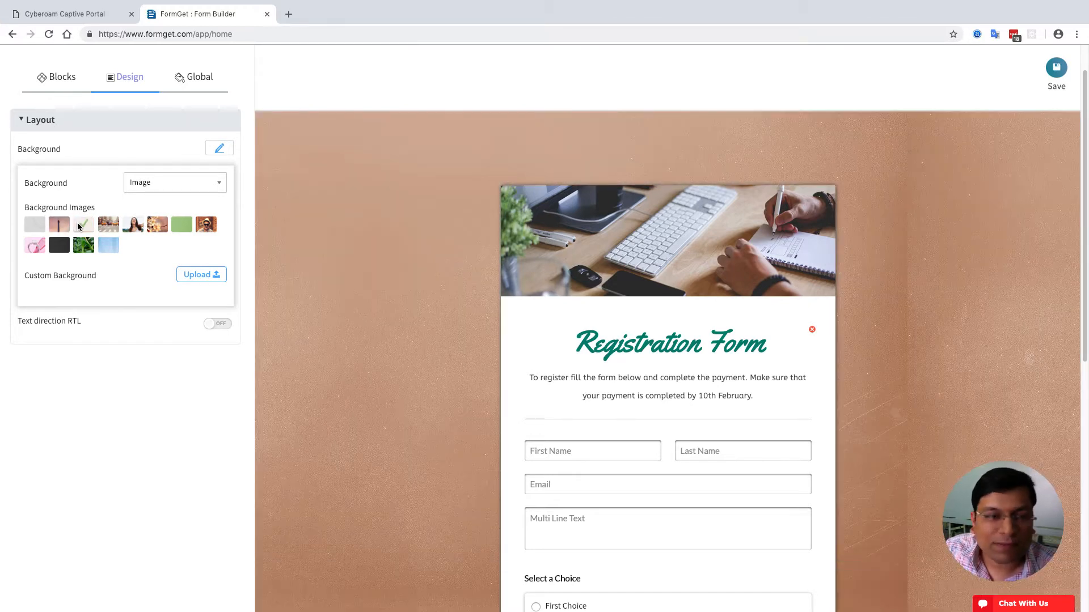
click(189, 226)
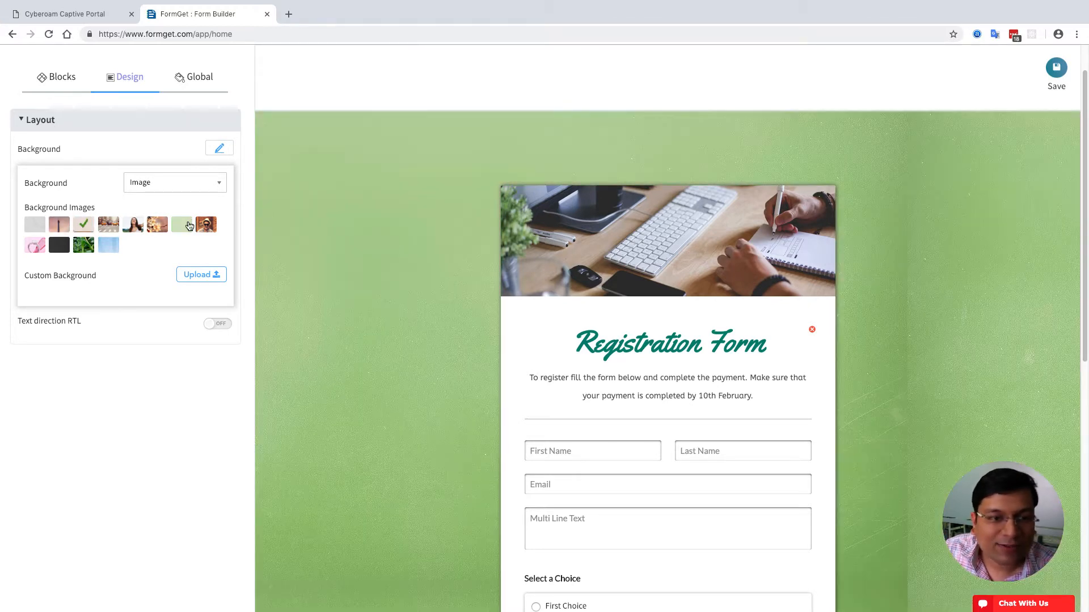
click(109, 247)
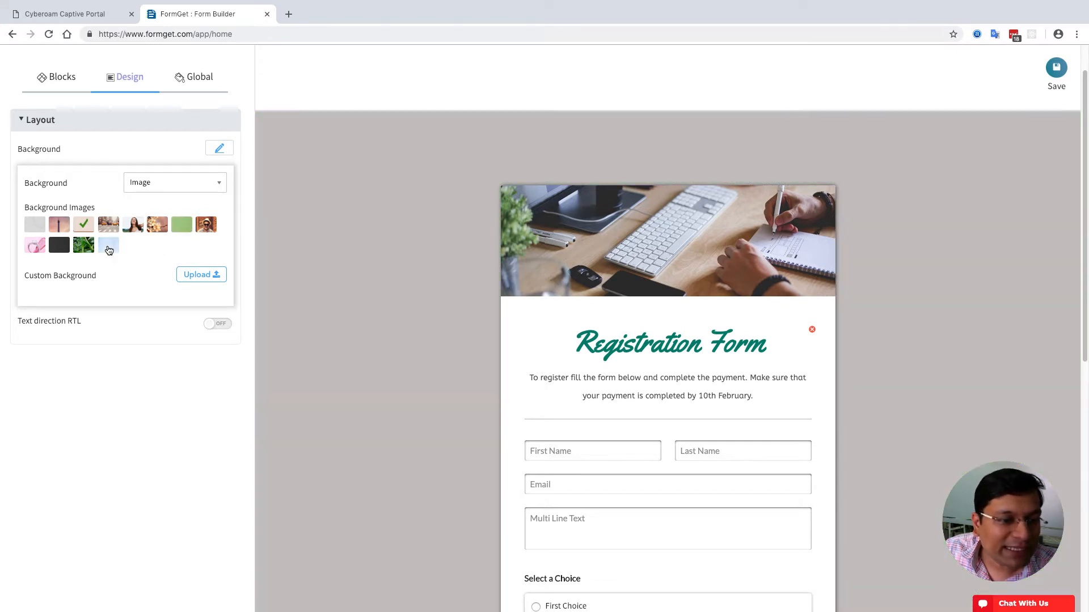
click(108, 250)
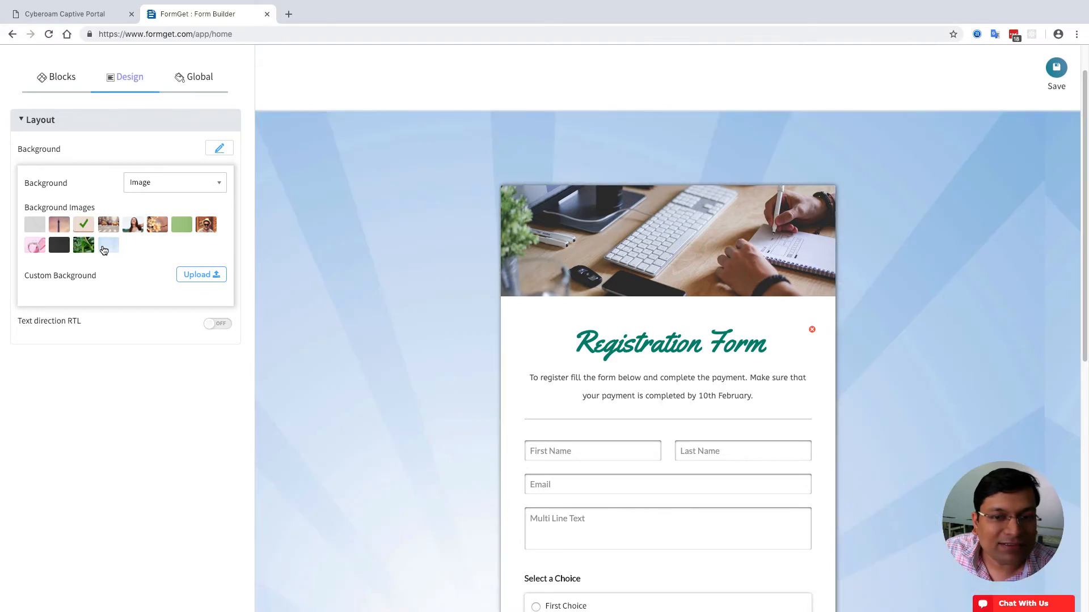
click(87, 248)
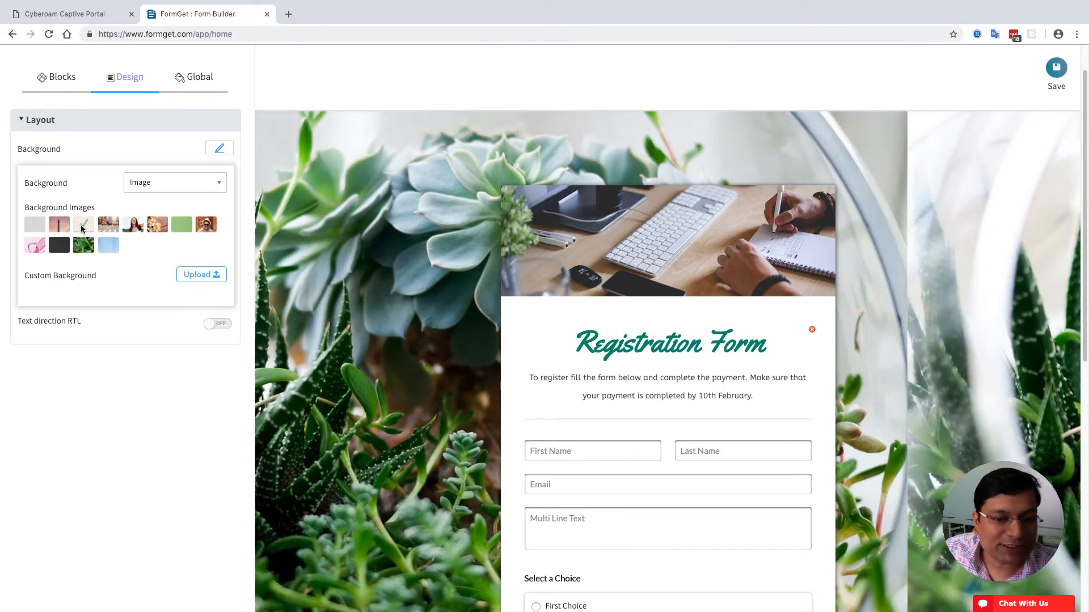
click(62, 226)
click(108, 225)
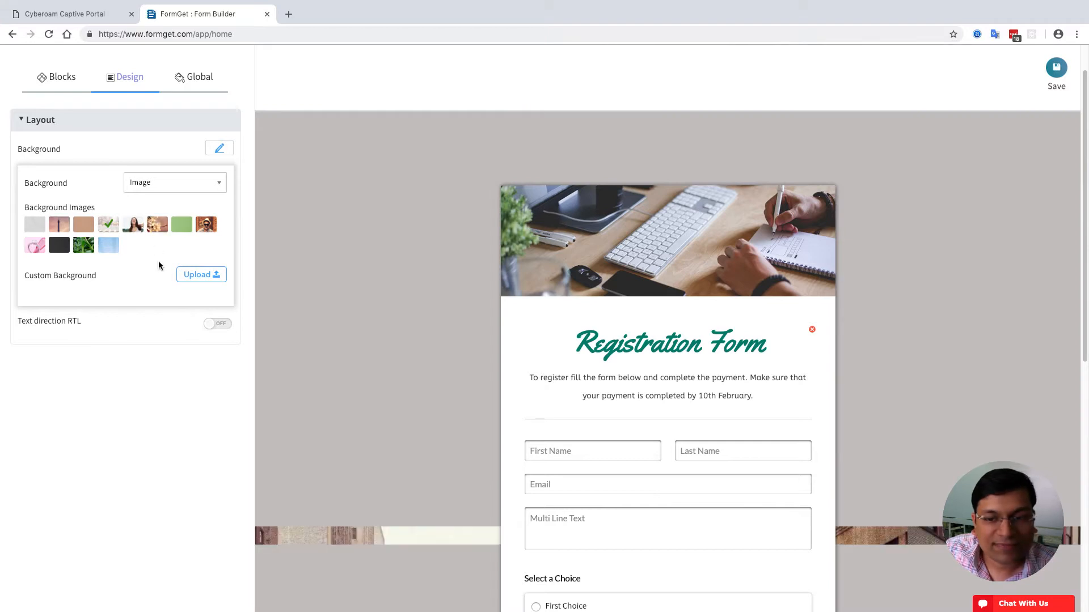
click(182, 225)
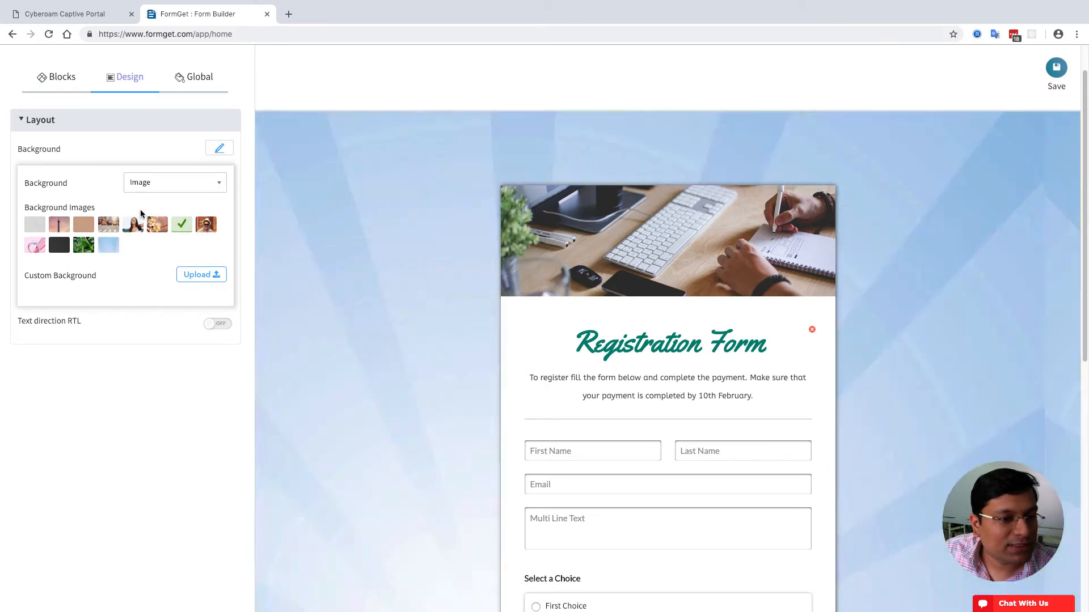
- Switch the page background type from image to plain colour
click(154, 189)
click(157, 233)
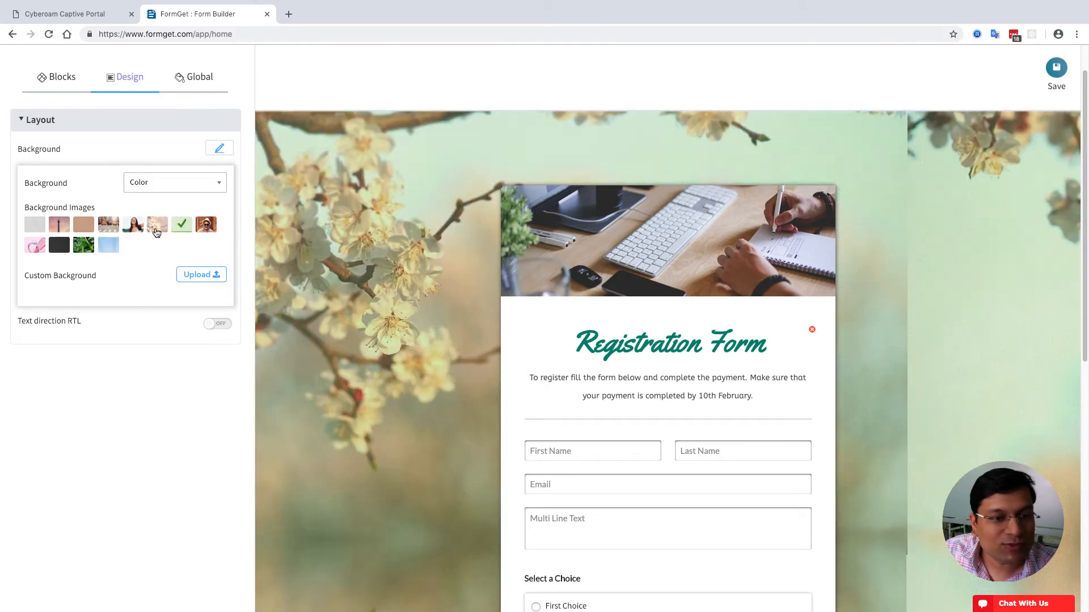
click(167, 185)
click(139, 218)
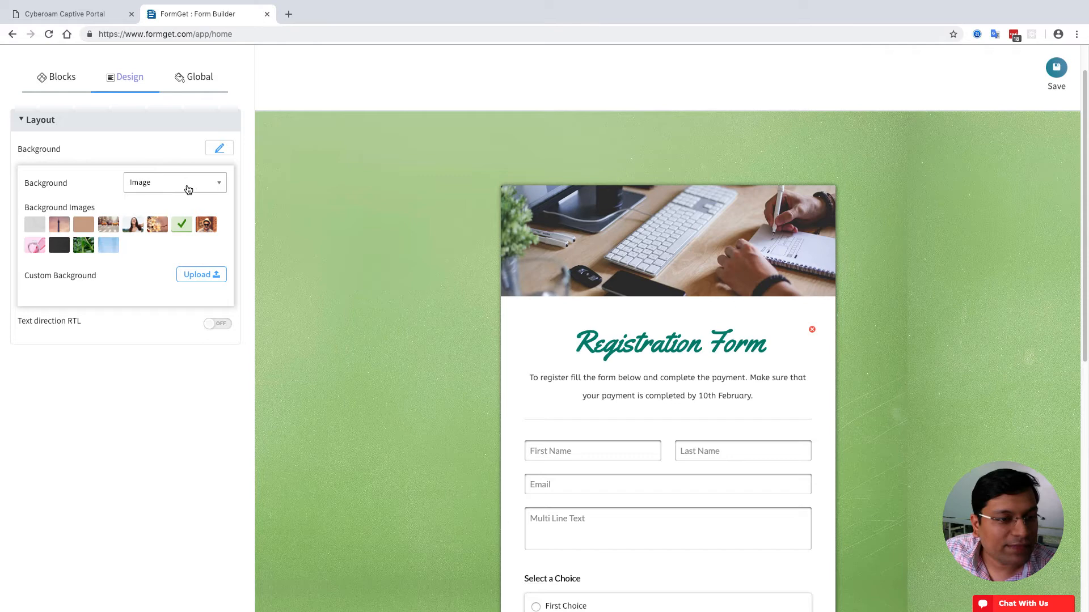
click(189, 189)
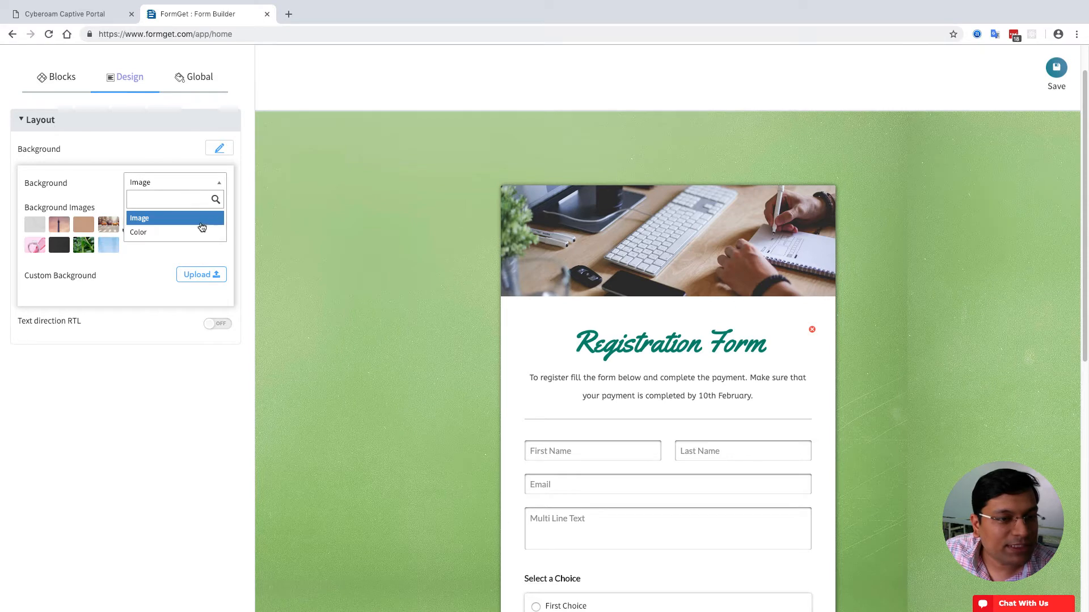
click(177, 221)
click(139, 181)
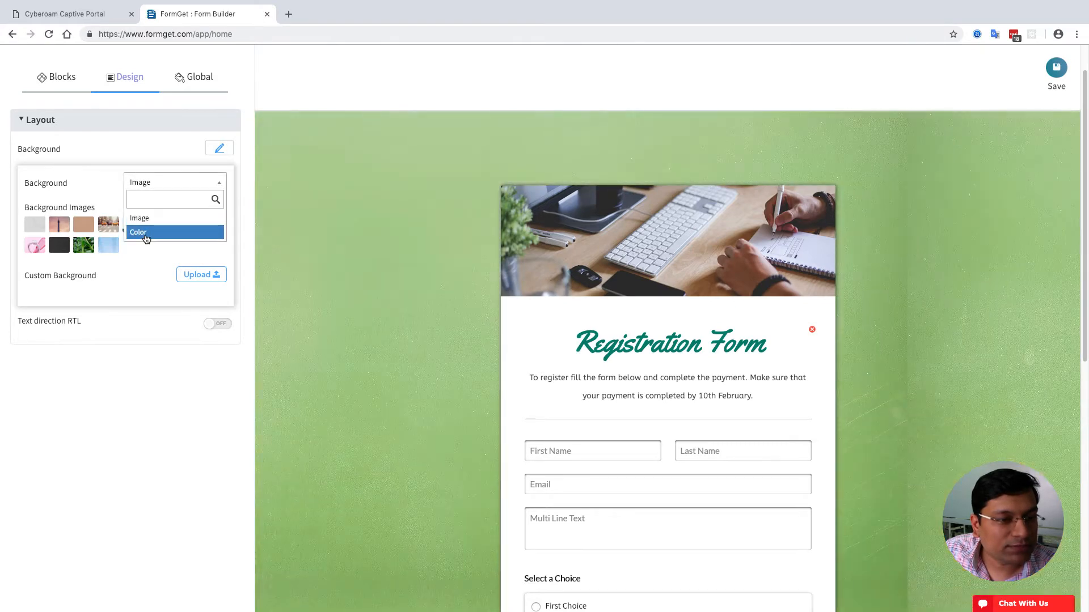
click(138, 233)
- Pick light blue #a3d1f0 as the page background colour
click(214, 210)
drag(128, 277, 140, 225)
click(203, 261)
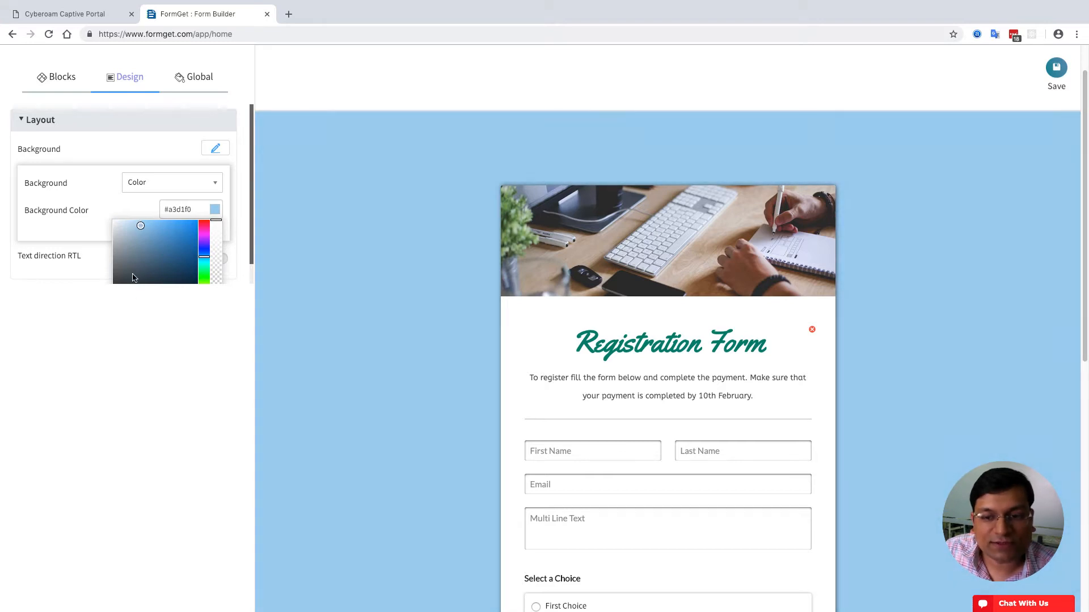
click(144, 344)
click(216, 156)
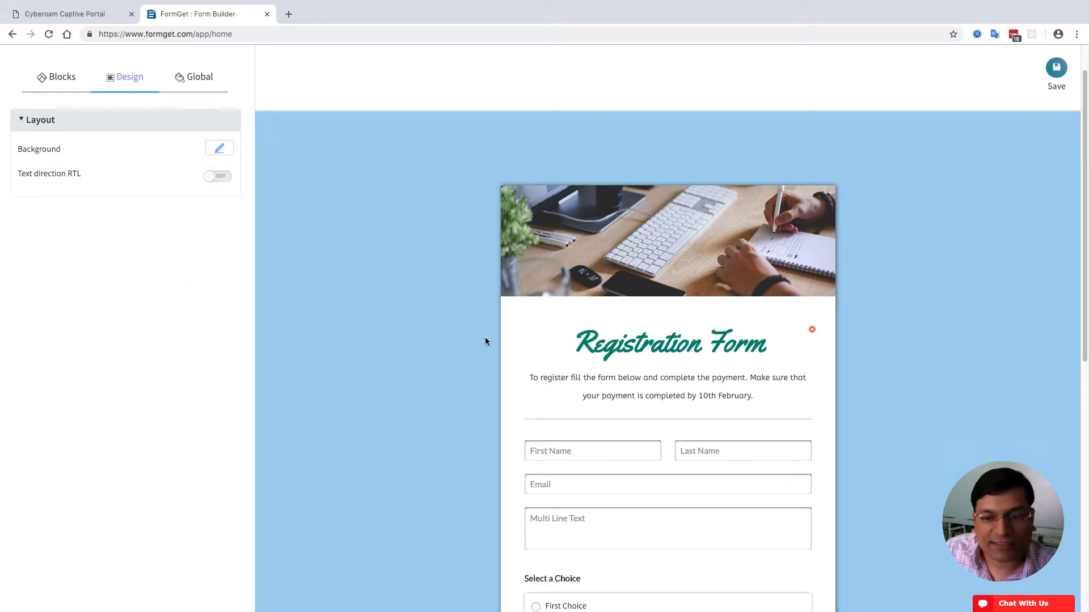
- Widen the form to 734 px and give it a 7-px border with 29-px rounded corners
click(510, 337)
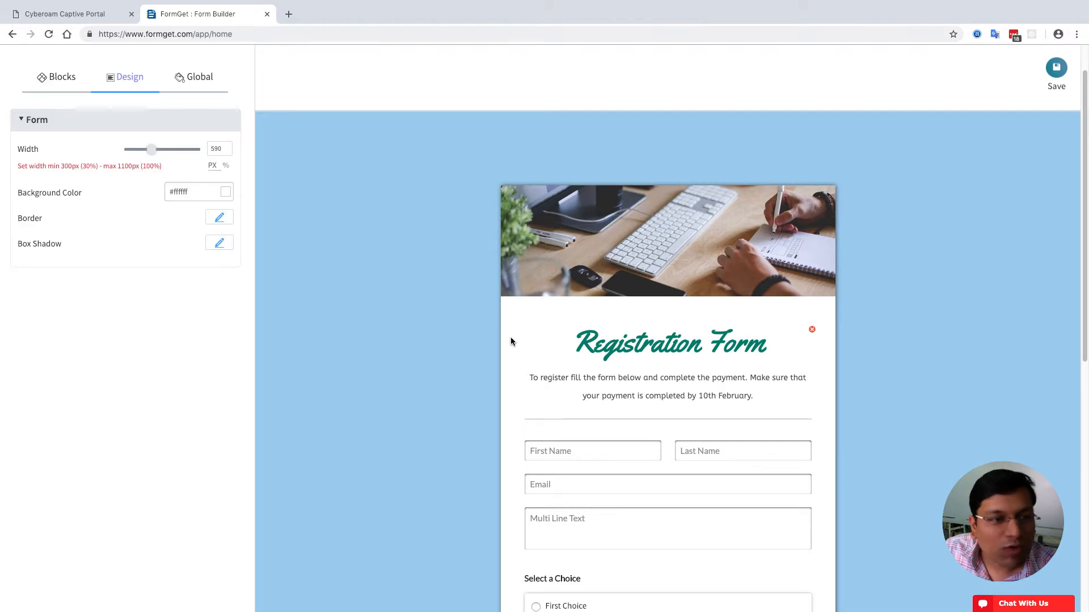
drag(151, 152, 157, 157)
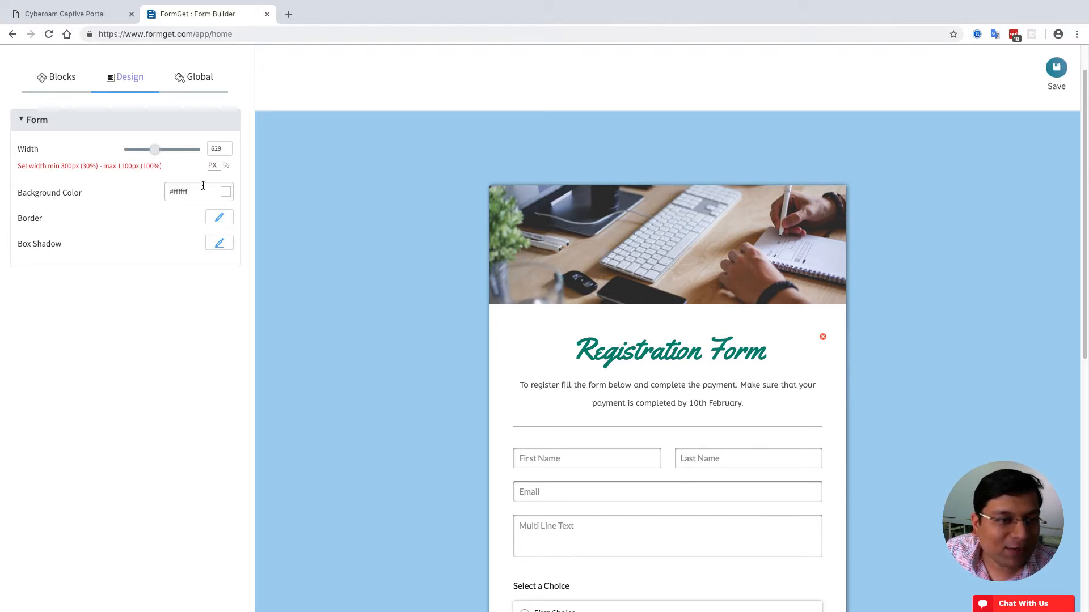
drag(158, 156, 169, 152)
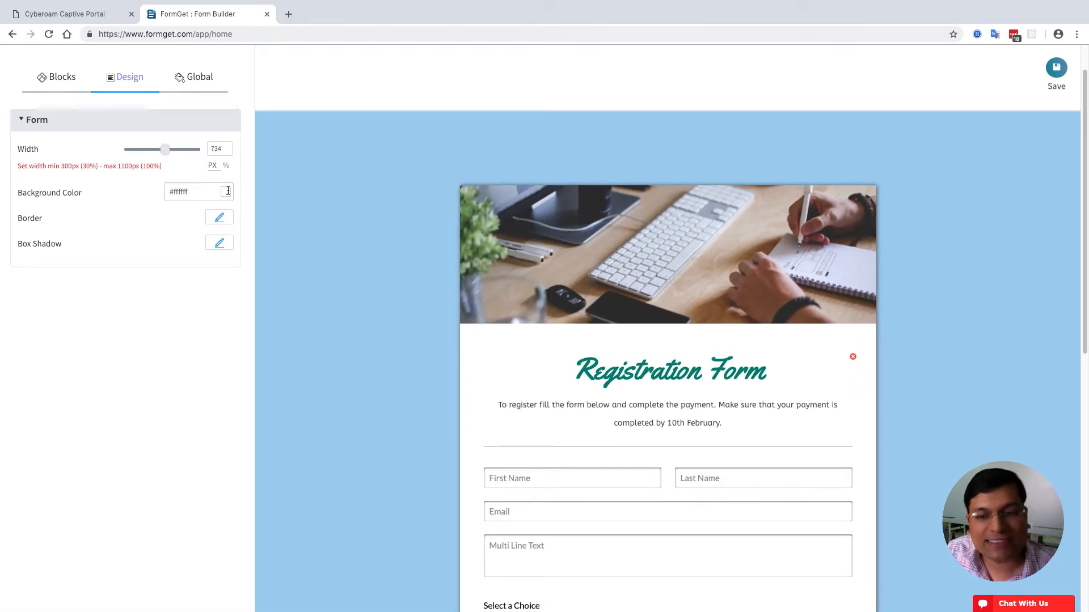
click(221, 221)
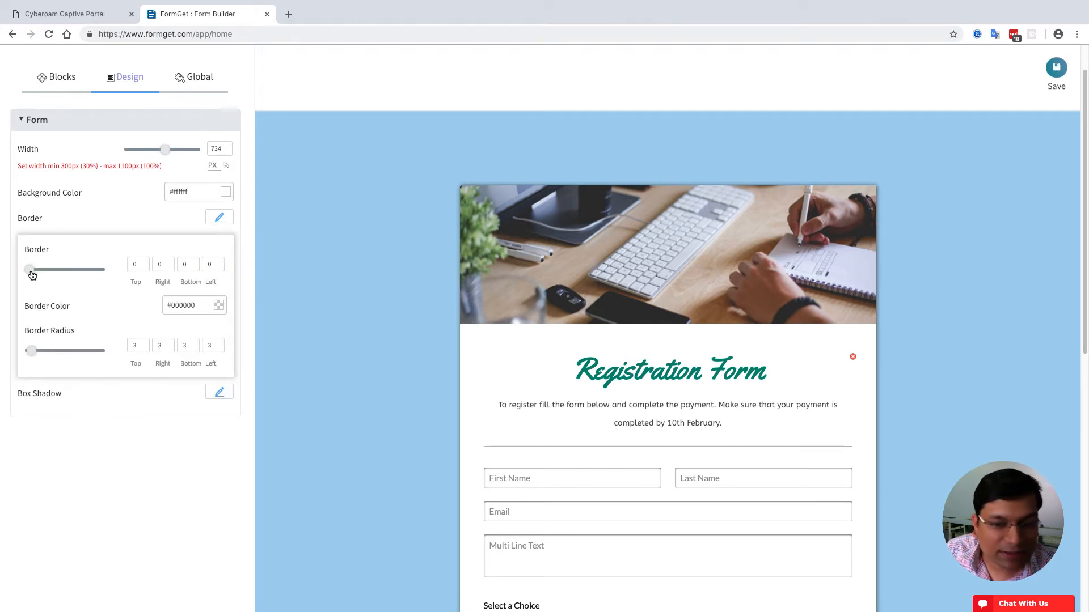
drag(33, 275, 34, 275)
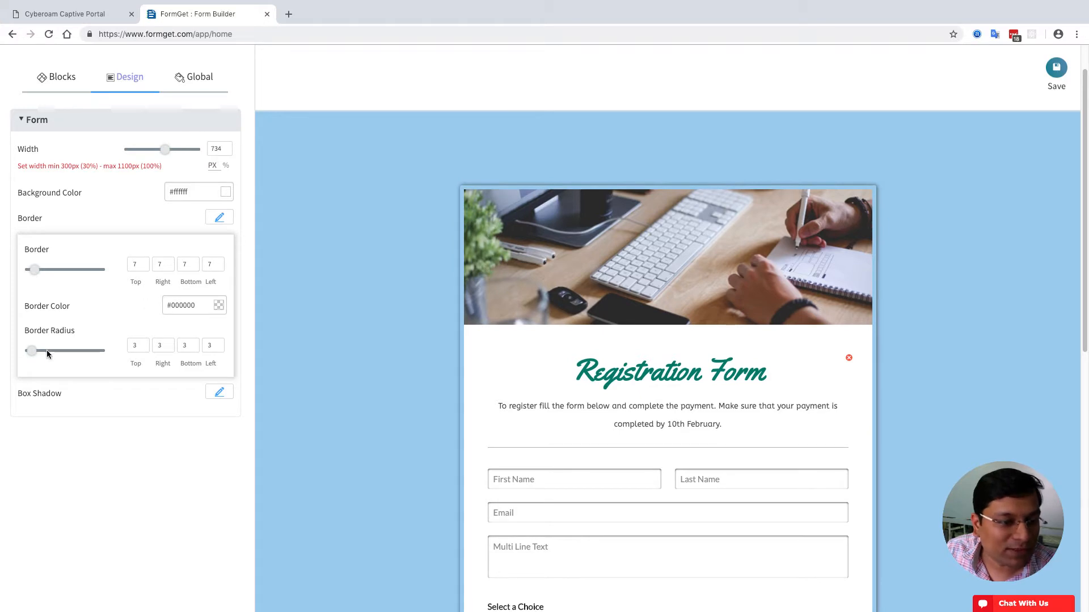
drag(32, 351, 49, 358)
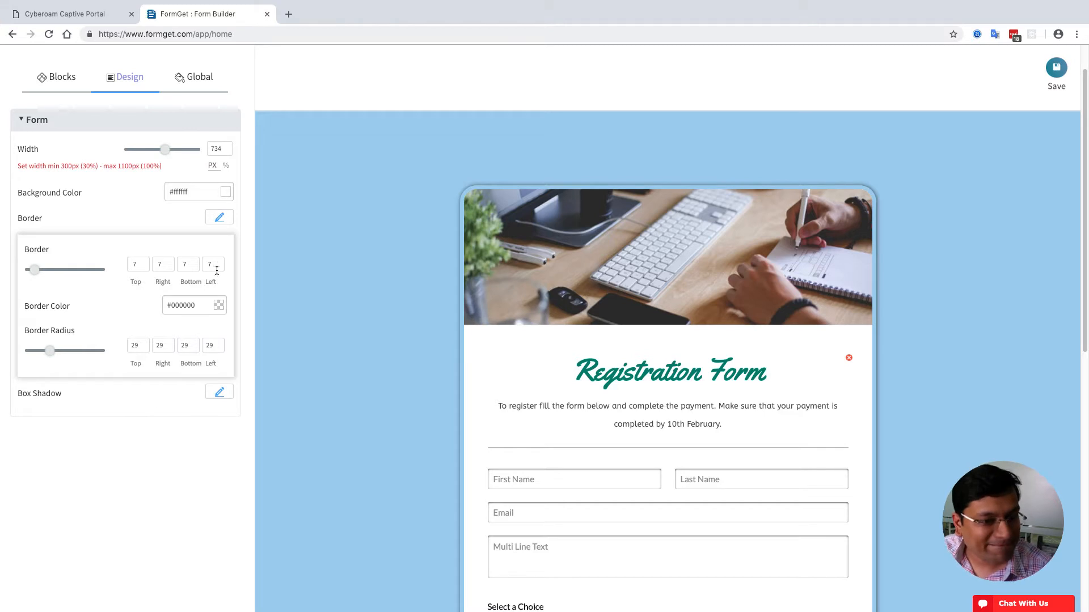
- Try a few border colours, then settle on white #ffffff for the form border
click(220, 308)
drag(154, 356, 116, 331)
click(160, 373)
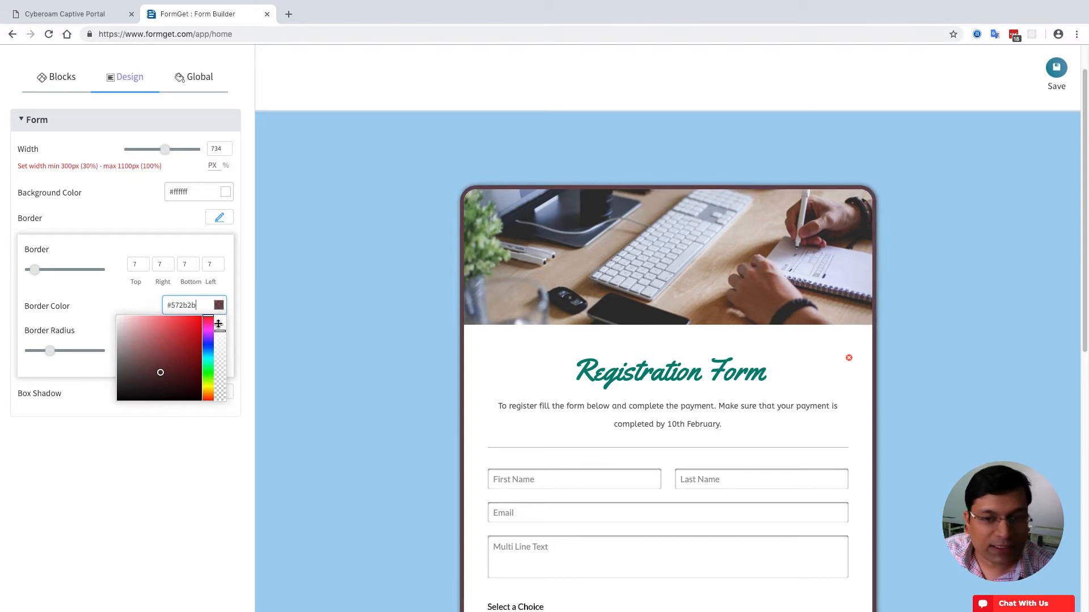
click(166, 350)
drag(165, 350, 91, 282)
click(141, 441)
click(220, 304)
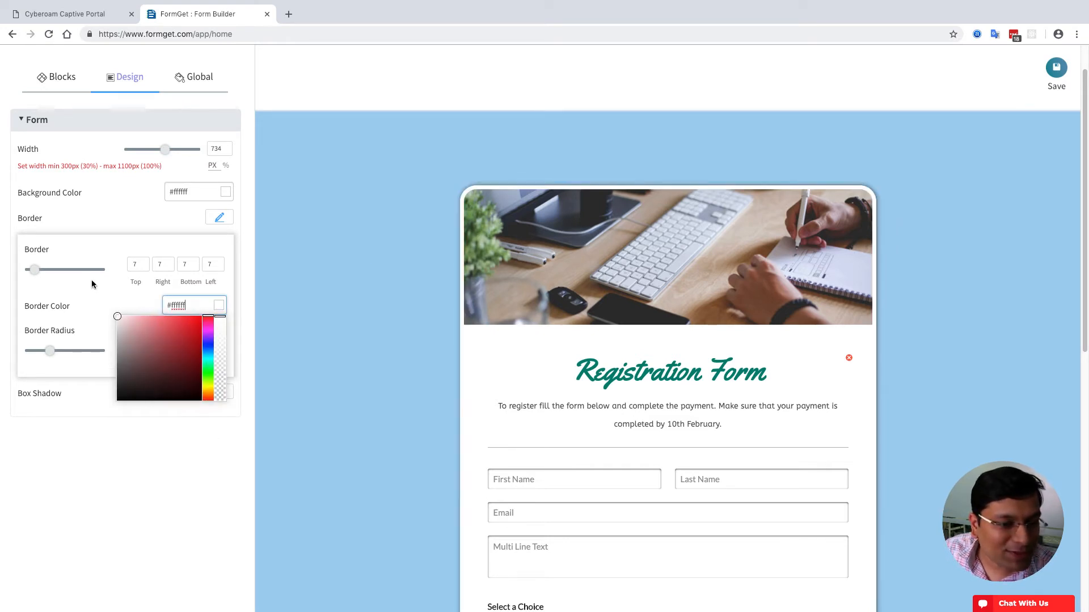
click(340, 255)
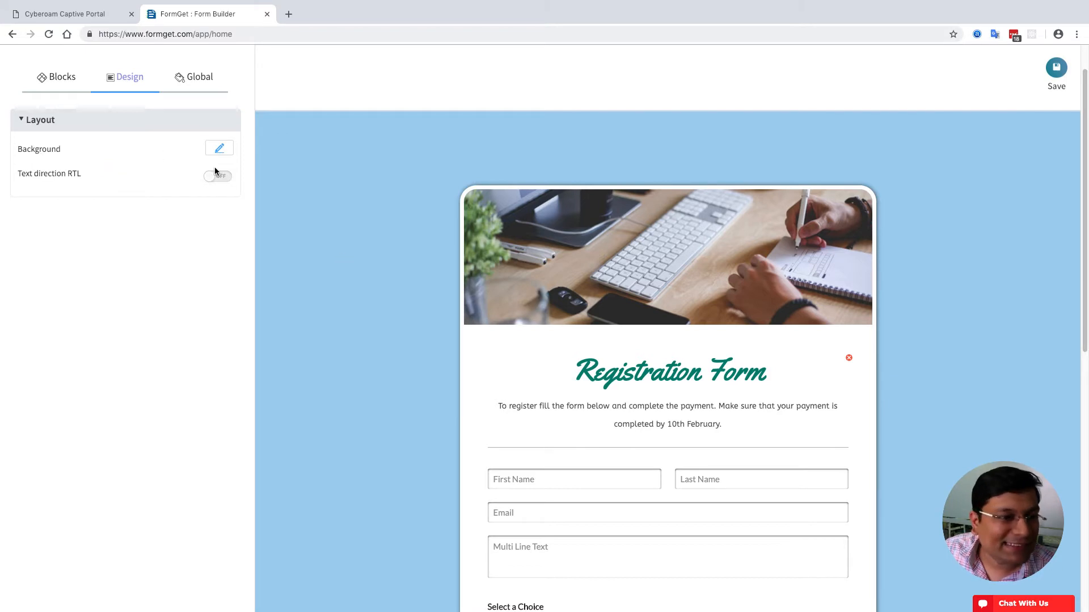
- Change the page background colour from #a3d1f0 to very pale blue #f0f9ff
click(219, 148)
click(219, 209)
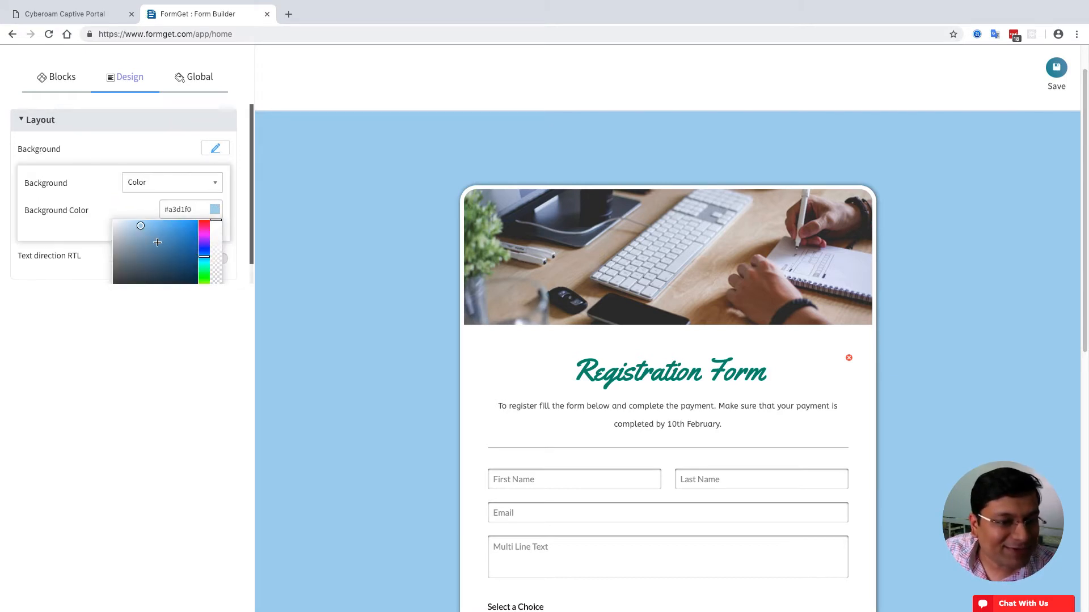
click(128, 220)
drag(128, 220, 118, 209)
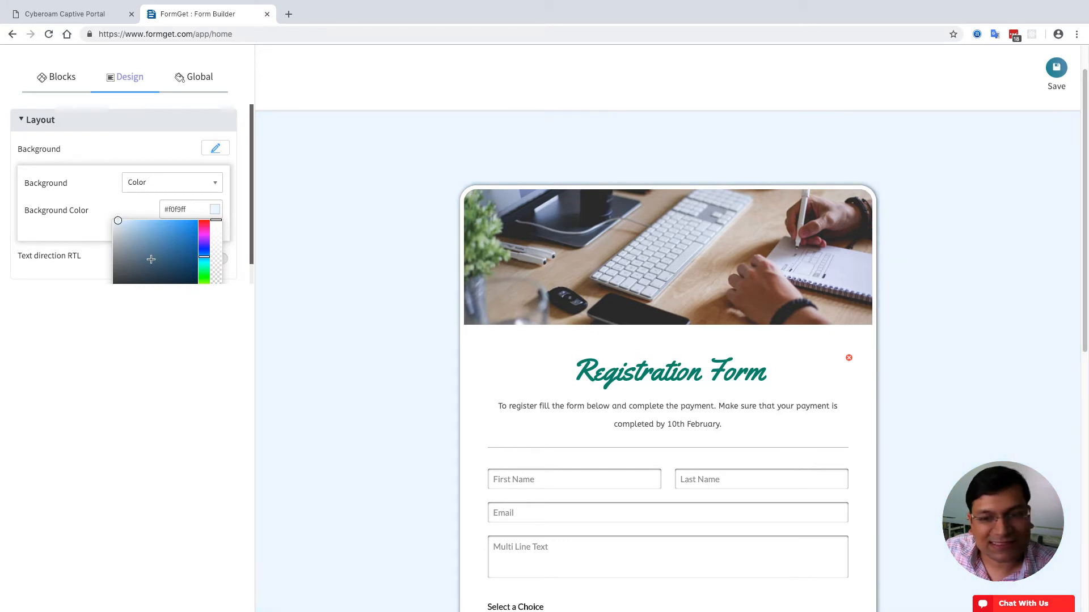
click(157, 383)
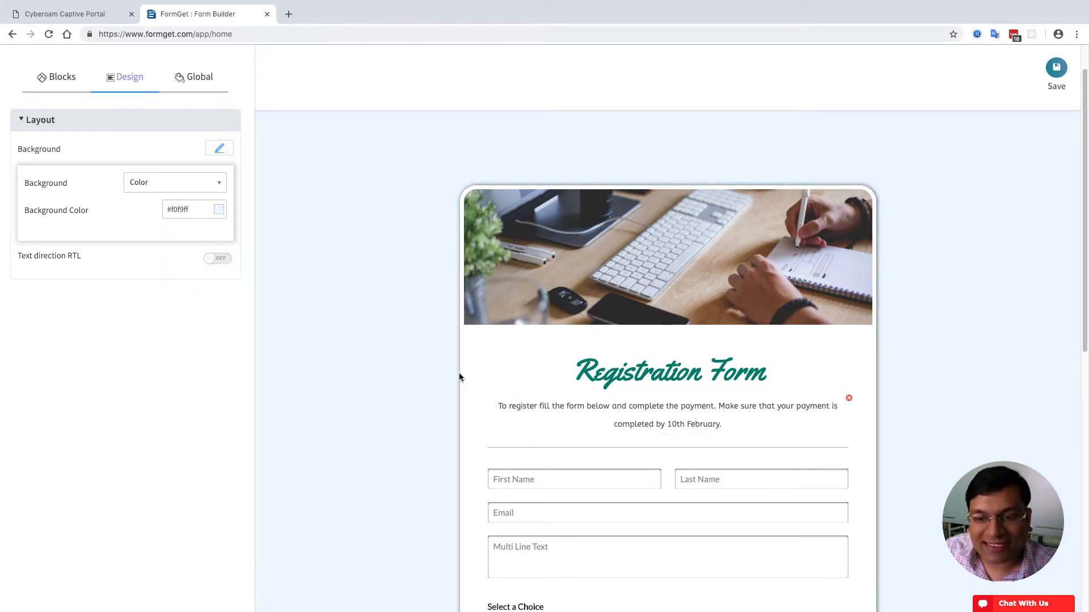
scroll(411, 378, down, 3)
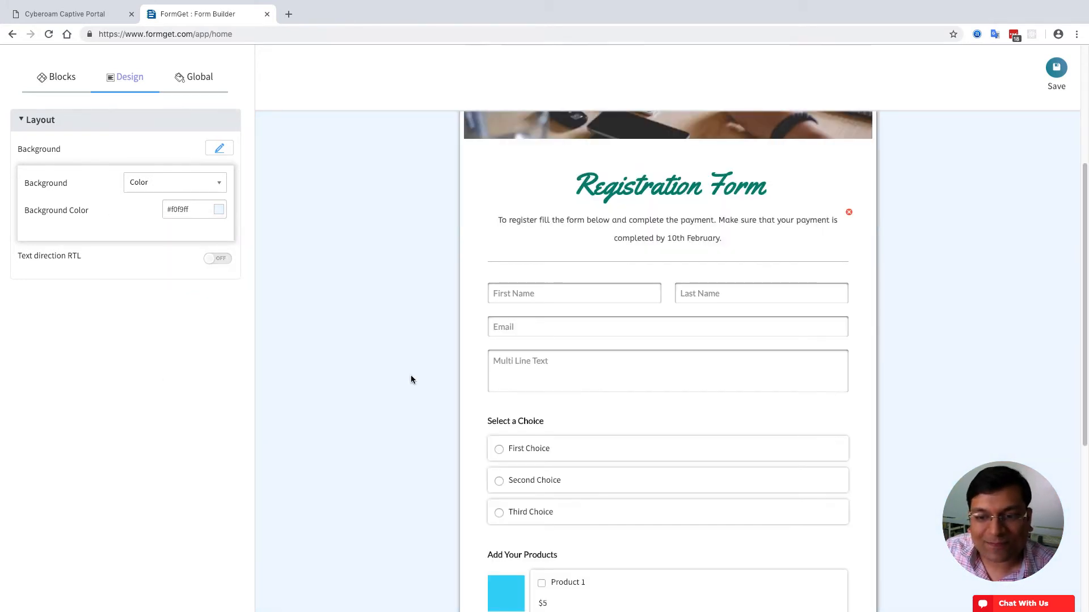
- Add, then delete the 'Enter Your First Name' instruction, and expand First Name's Fields Style section
click(650, 293)
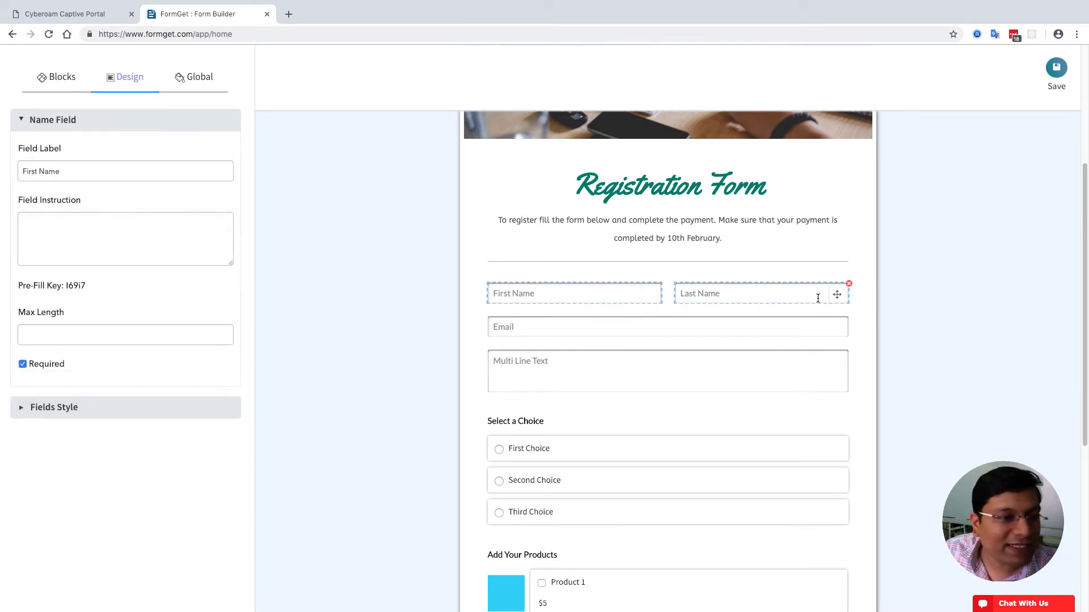
click(51, 236)
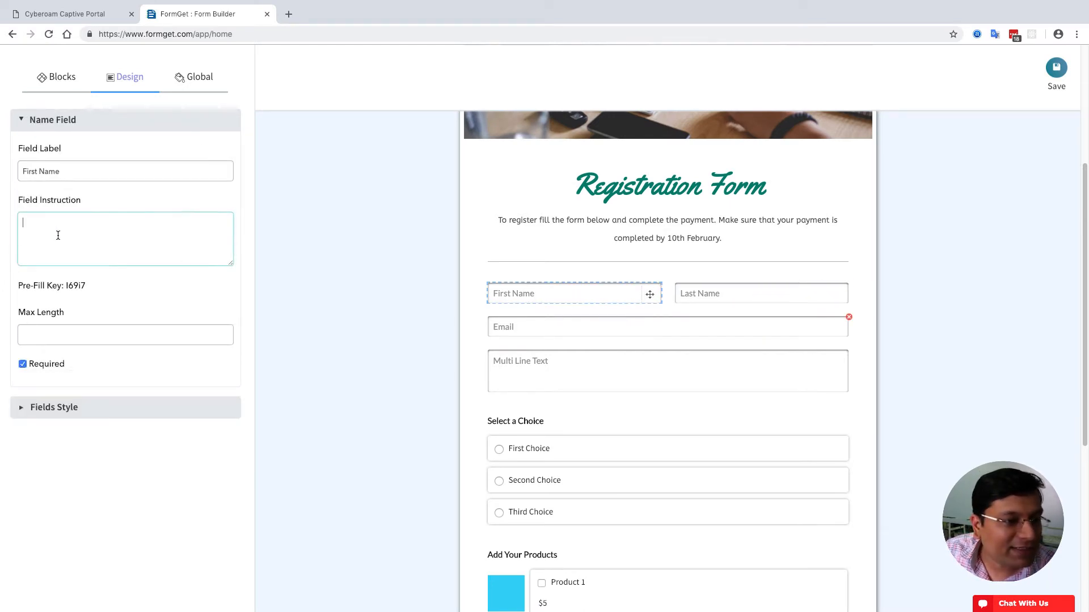
text(Enter Your)
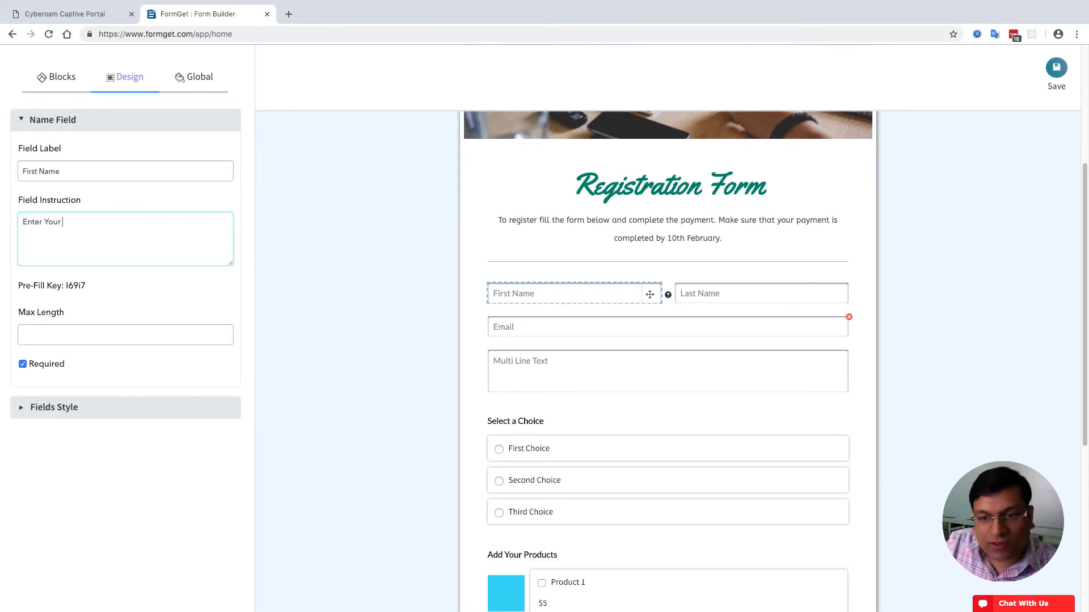
text( First Name)
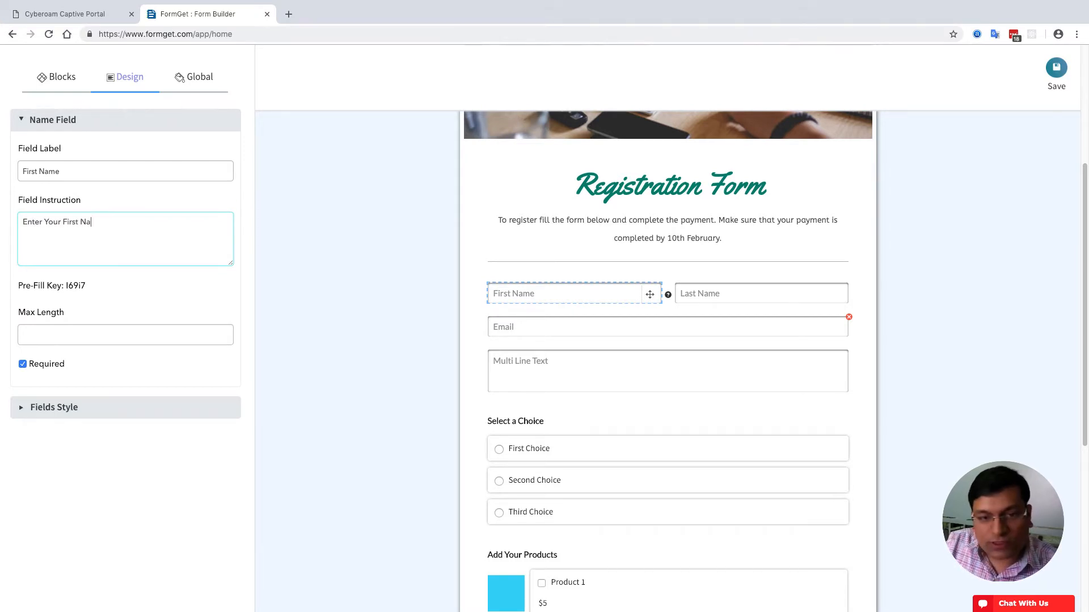
mouse_move(679, 297)
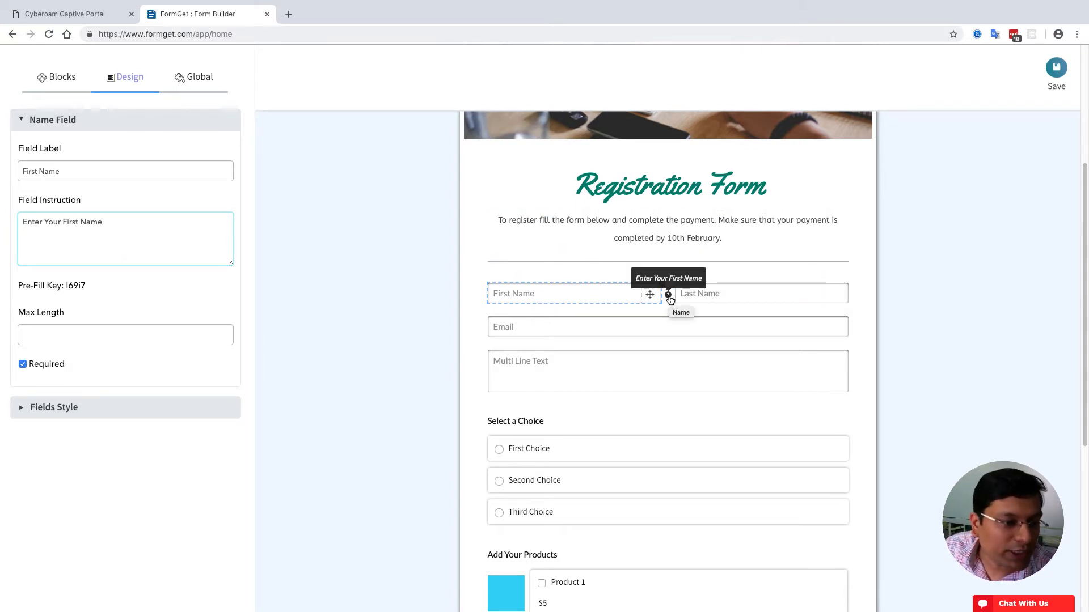
key(super+a)
key(BackSpace)
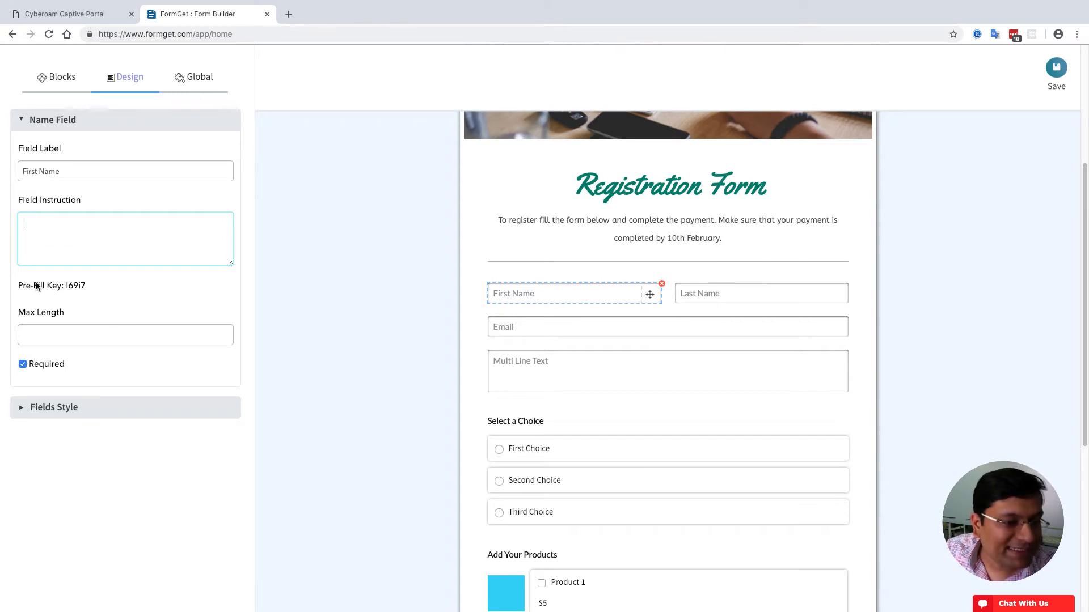
click(23, 365)
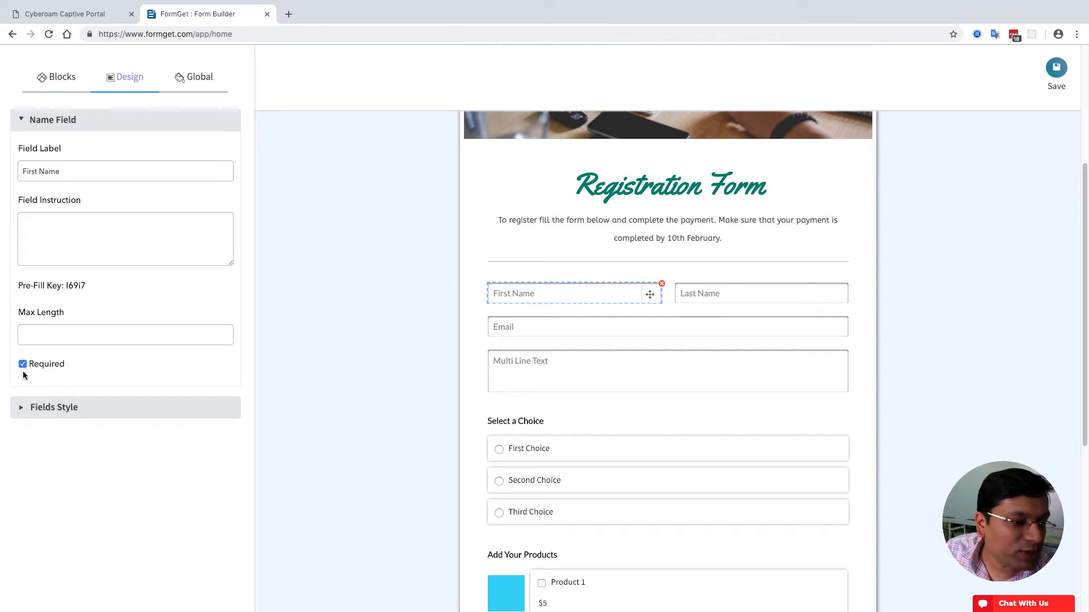
click(61, 414)
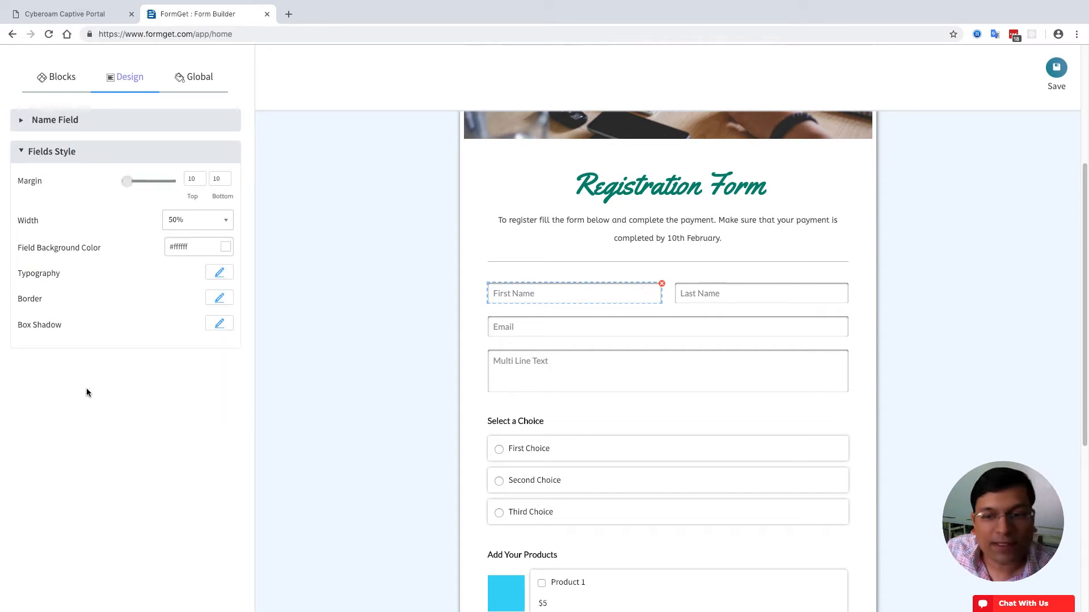
- Give First Name top and bottom margins of 13 and a 33% width
drag(125, 180, 131, 187)
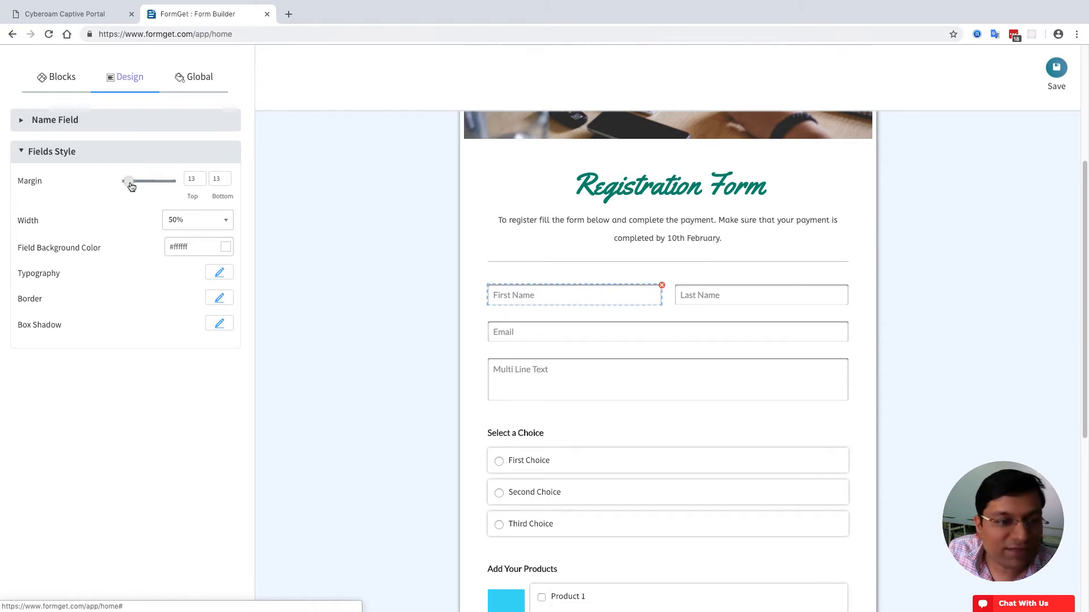
click(195, 222)
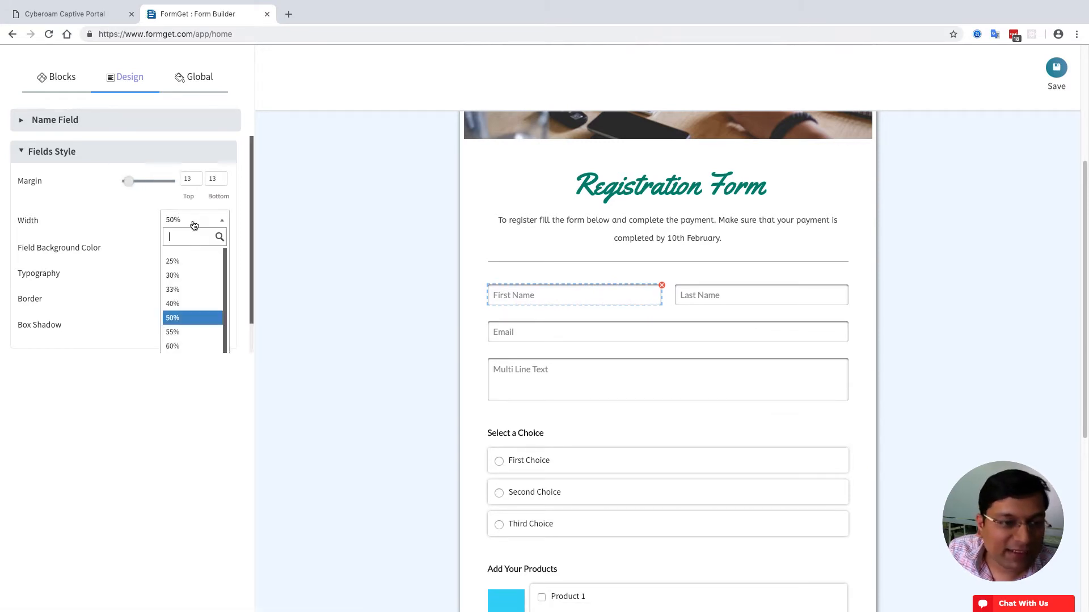
click(187, 265)
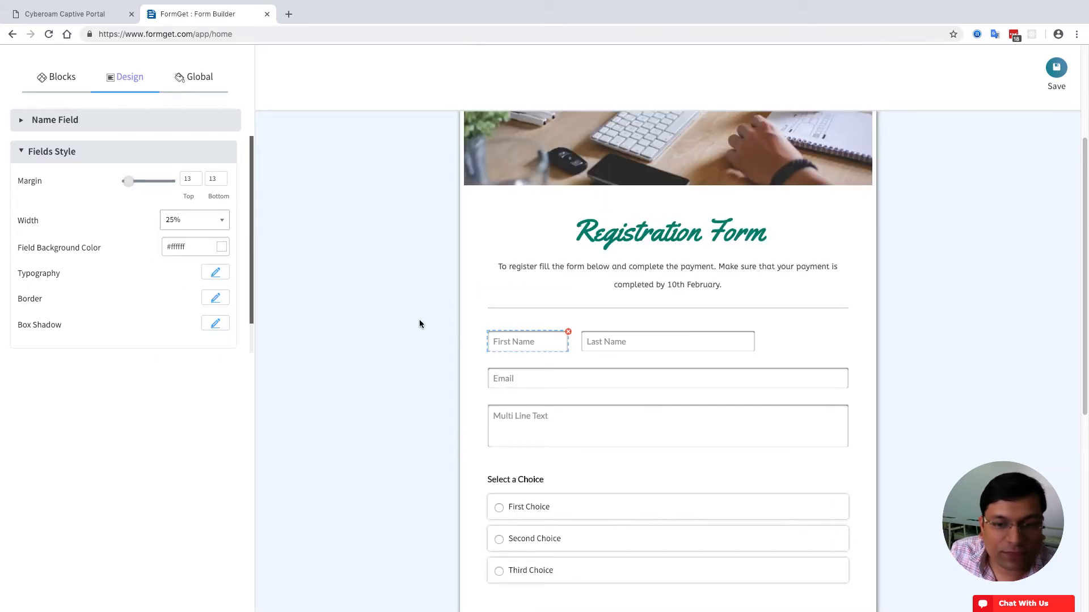
click(169, 218)
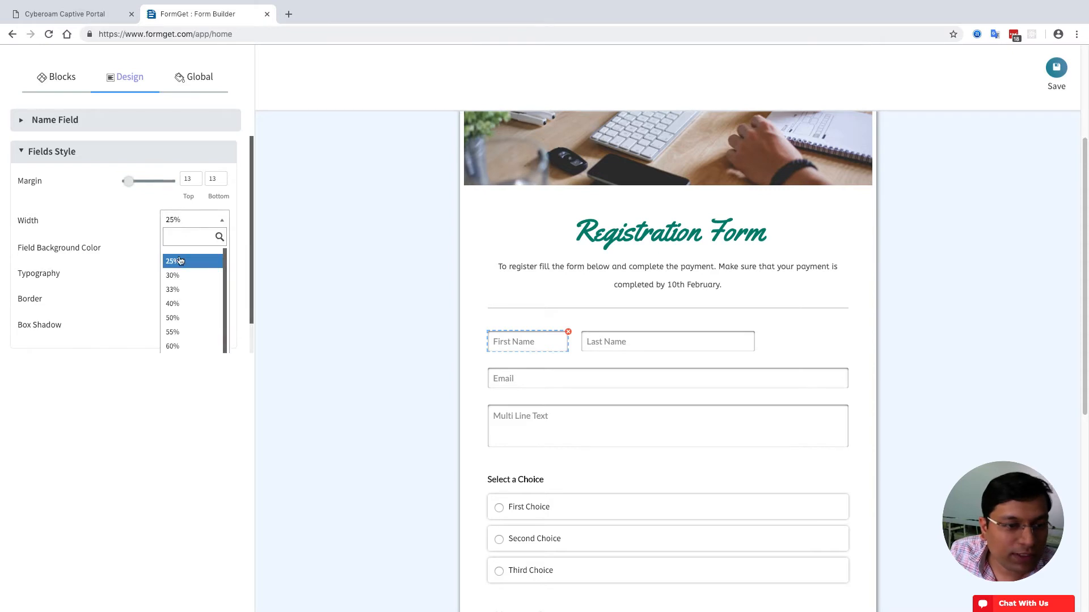
click(176, 287)
- Set the Last Name and Email fields to 33% width each
click(770, 351)
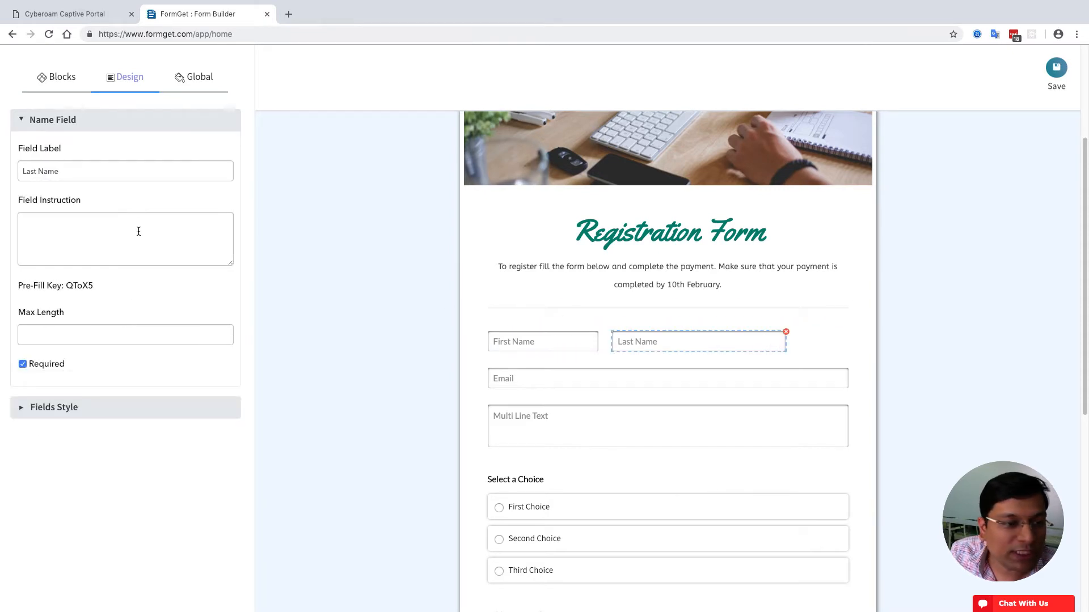
click(59, 411)
click(219, 221)
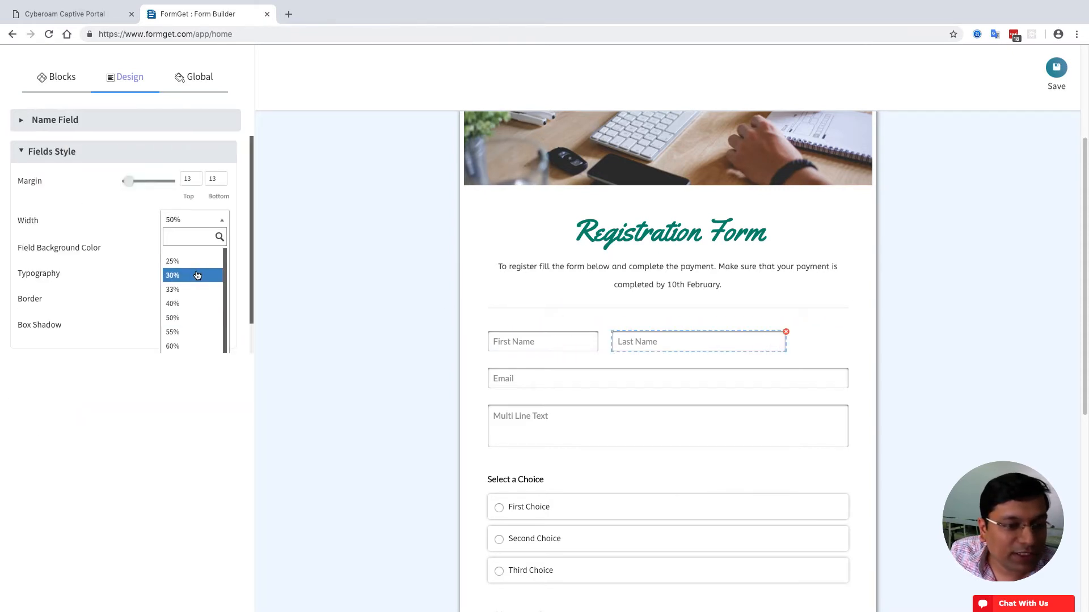
click(191, 290)
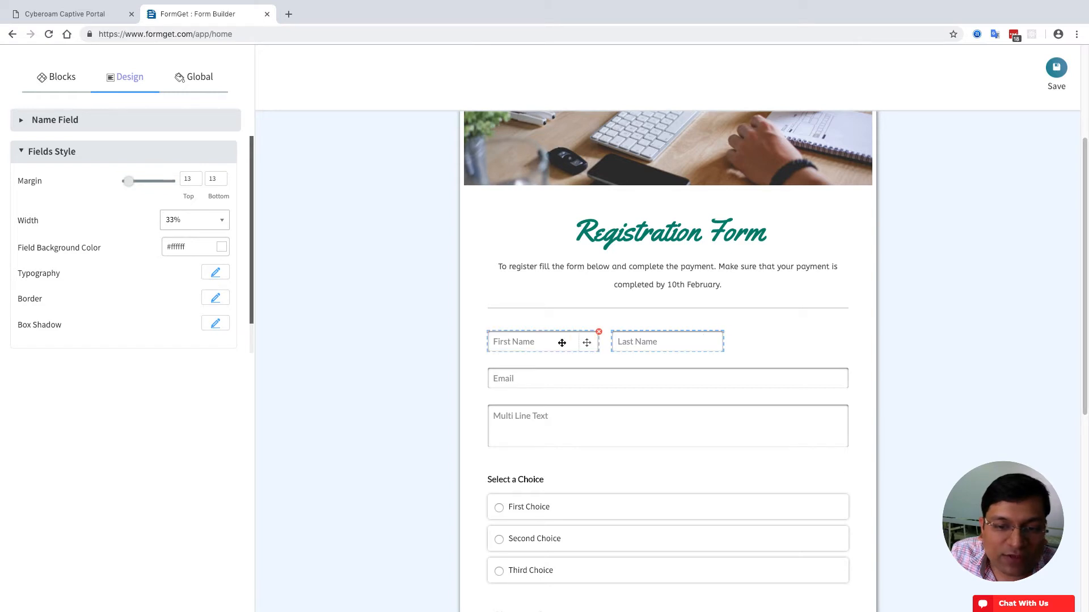
click(838, 373)
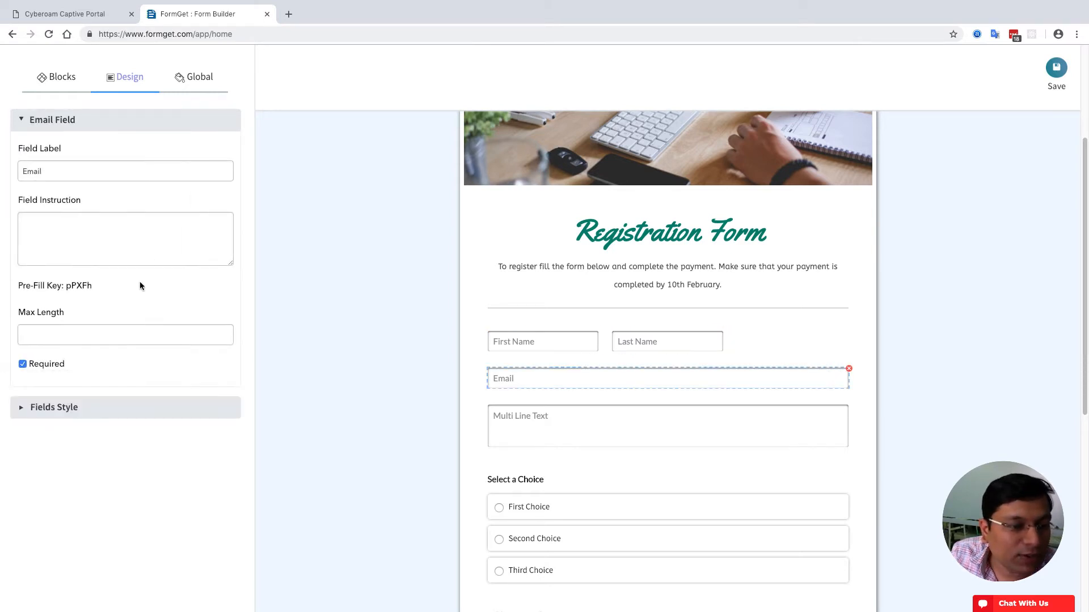
click(100, 420)
click(187, 221)
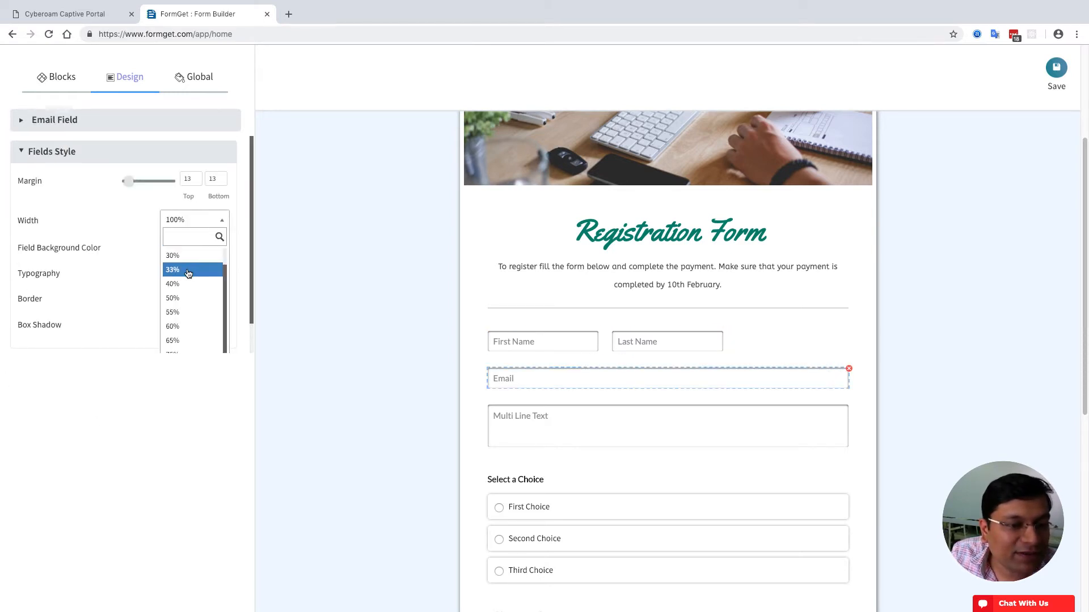
click(189, 272)
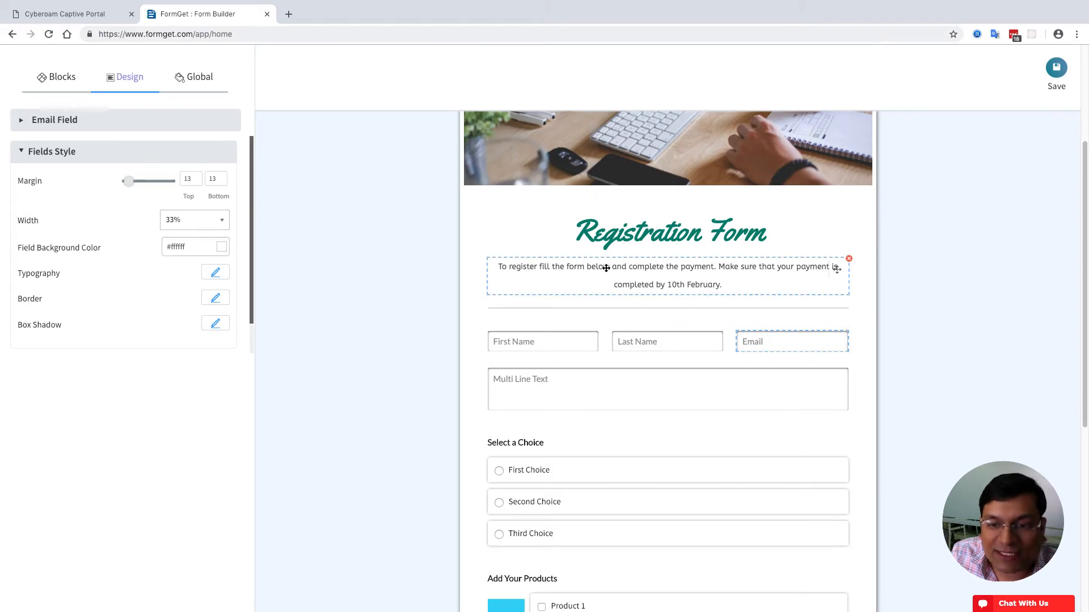
- Try dark field background colours on Email, then return the background to white
click(761, 389)
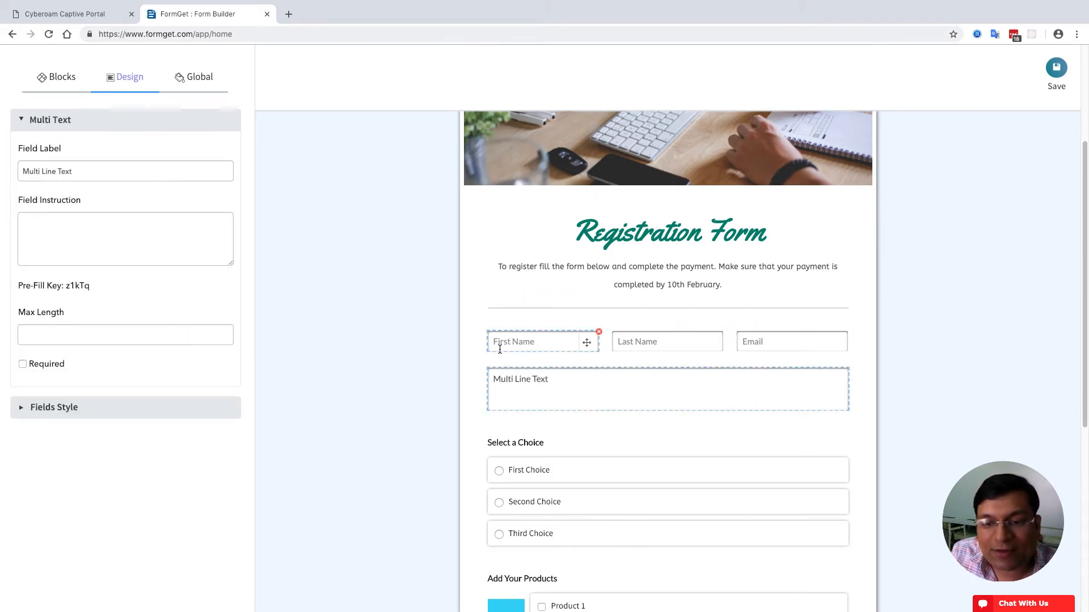
click(773, 343)
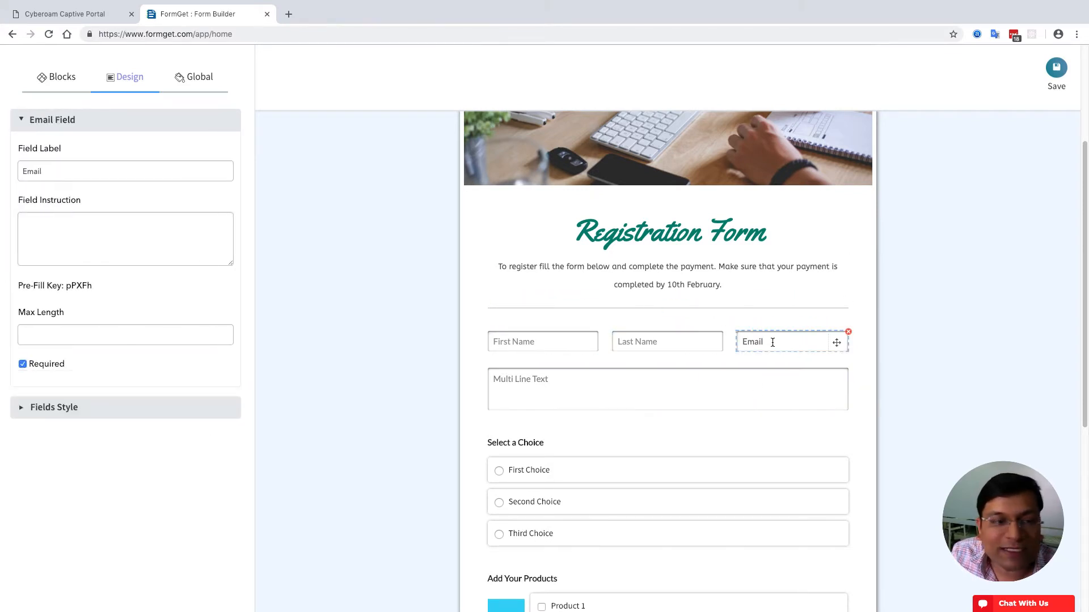
click(80, 408)
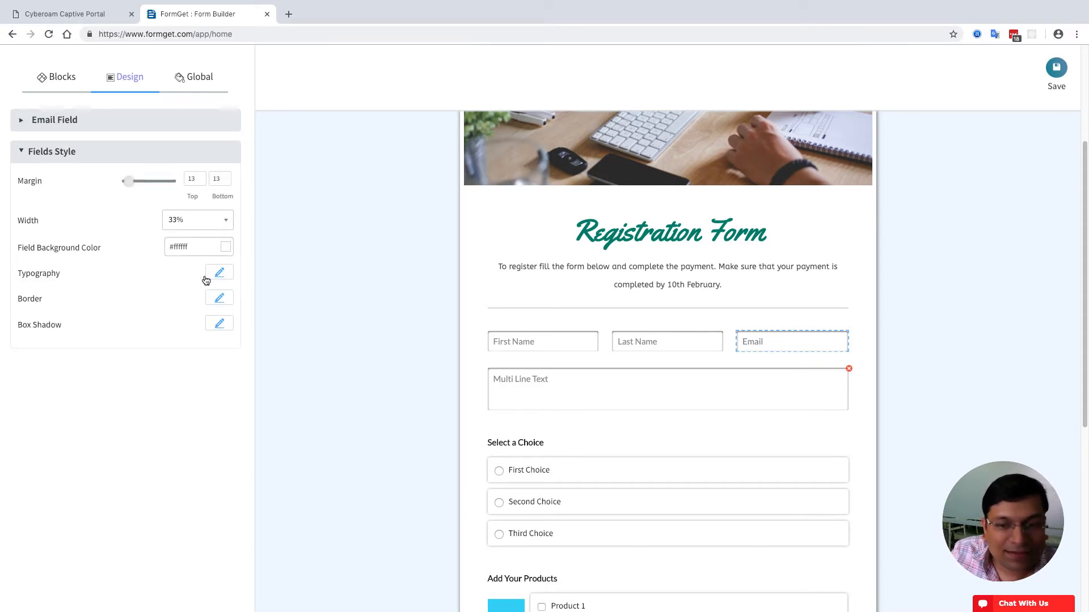
click(226, 247)
click(182, 292)
click(169, 306)
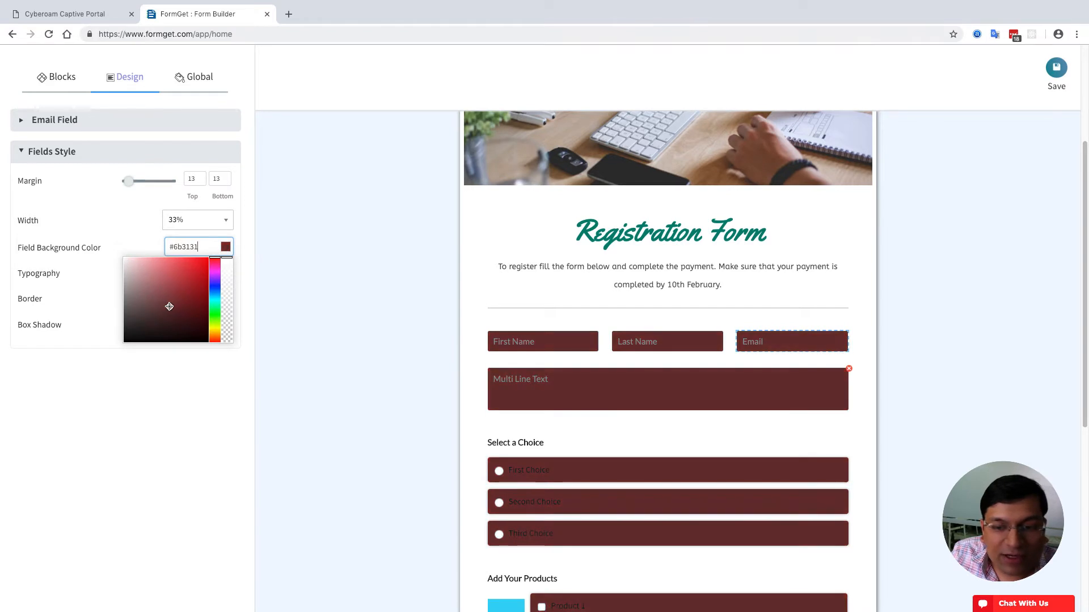
click(176, 334)
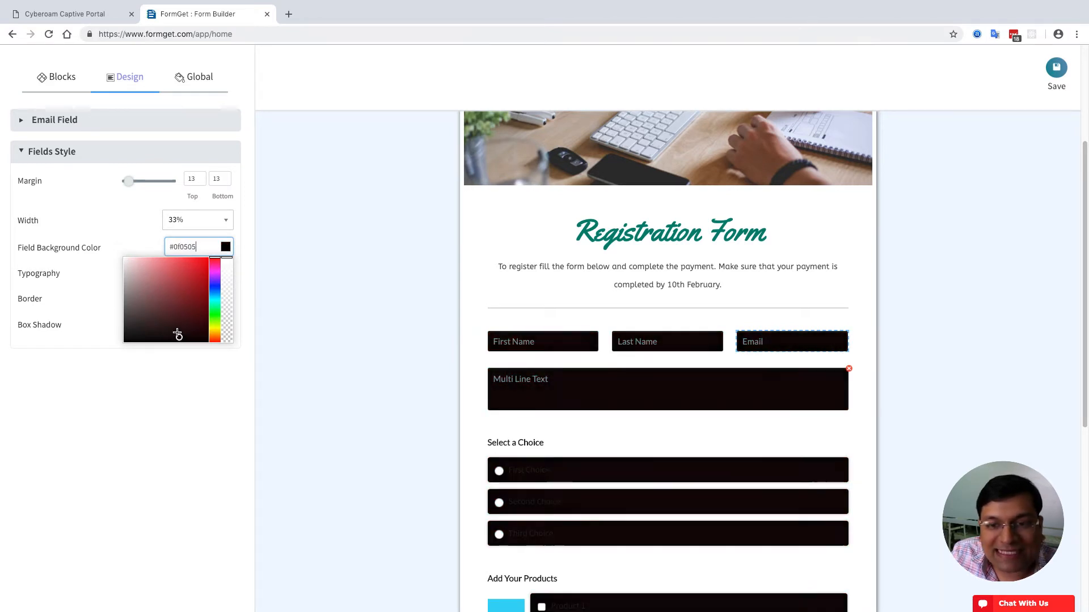
drag(178, 335, 116, 259)
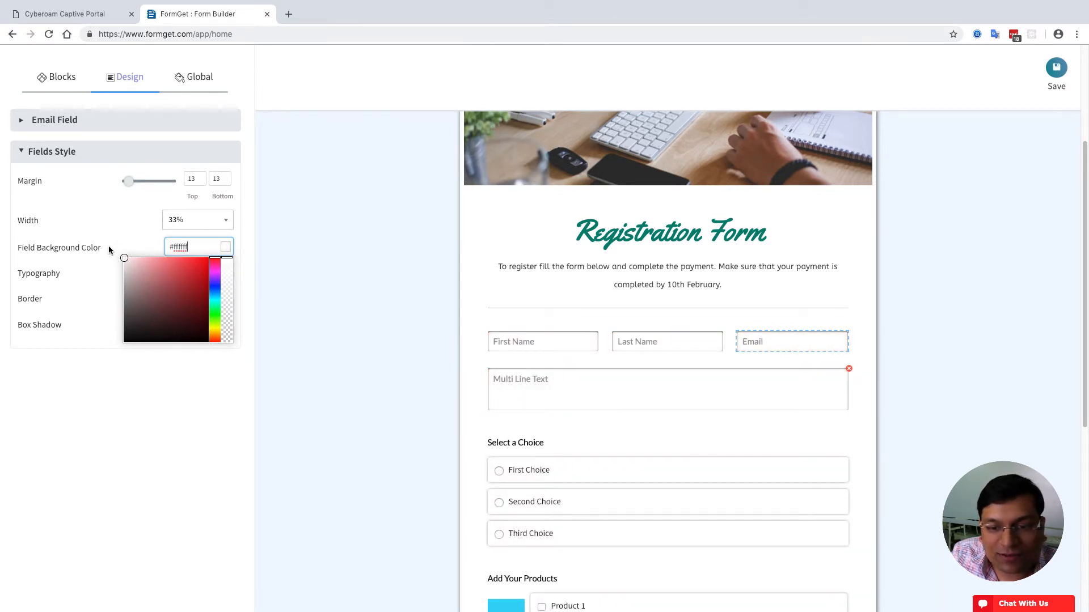
click(146, 415)
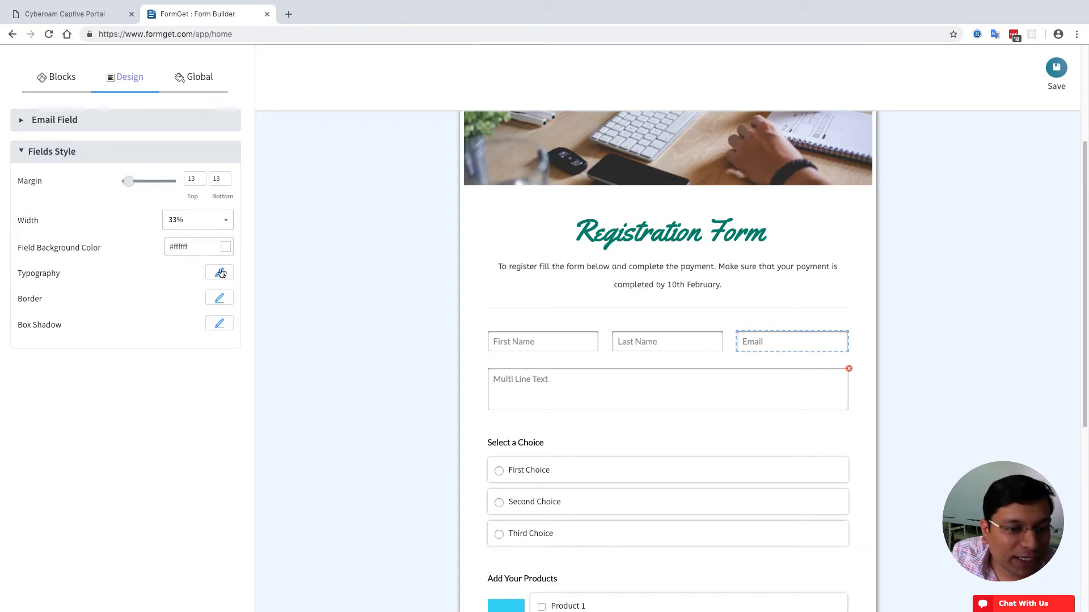
- Set the field text to font size 16, grey #757575, and line height 42
click(219, 277)
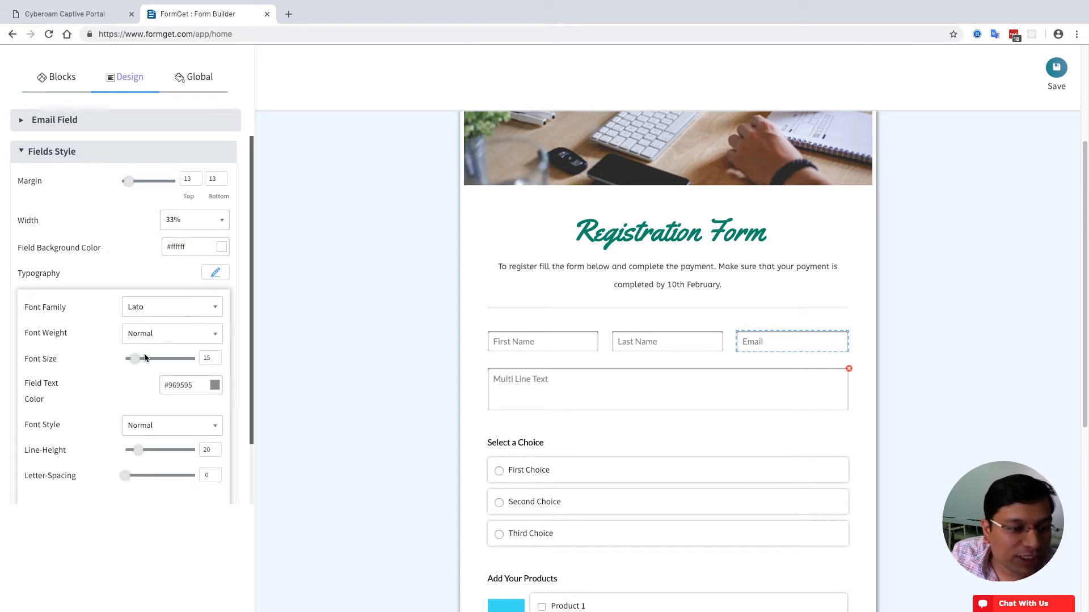
drag(136, 359, 140, 360)
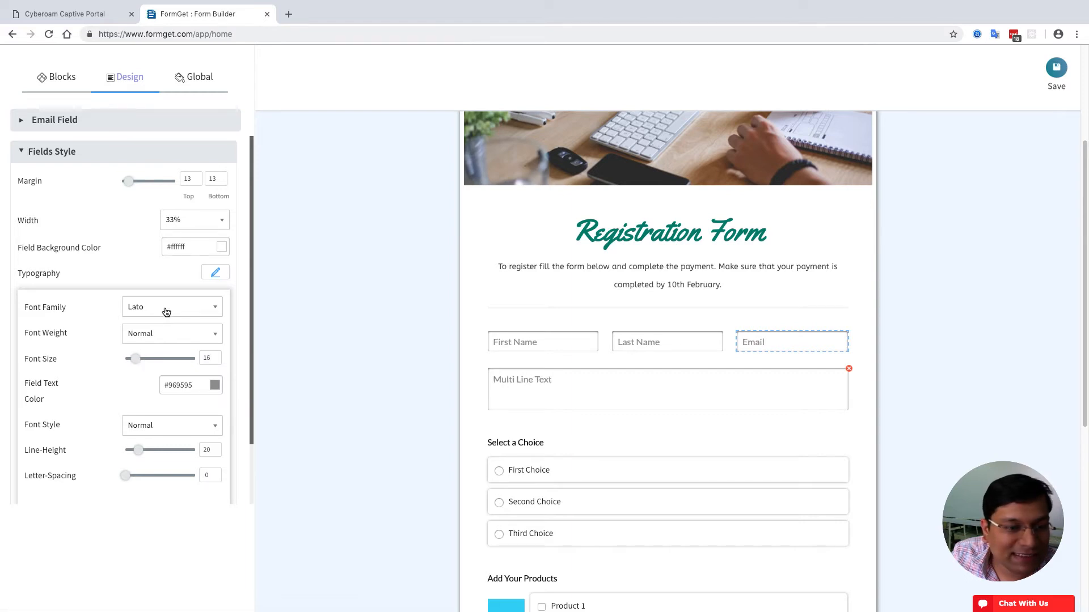
click(216, 385)
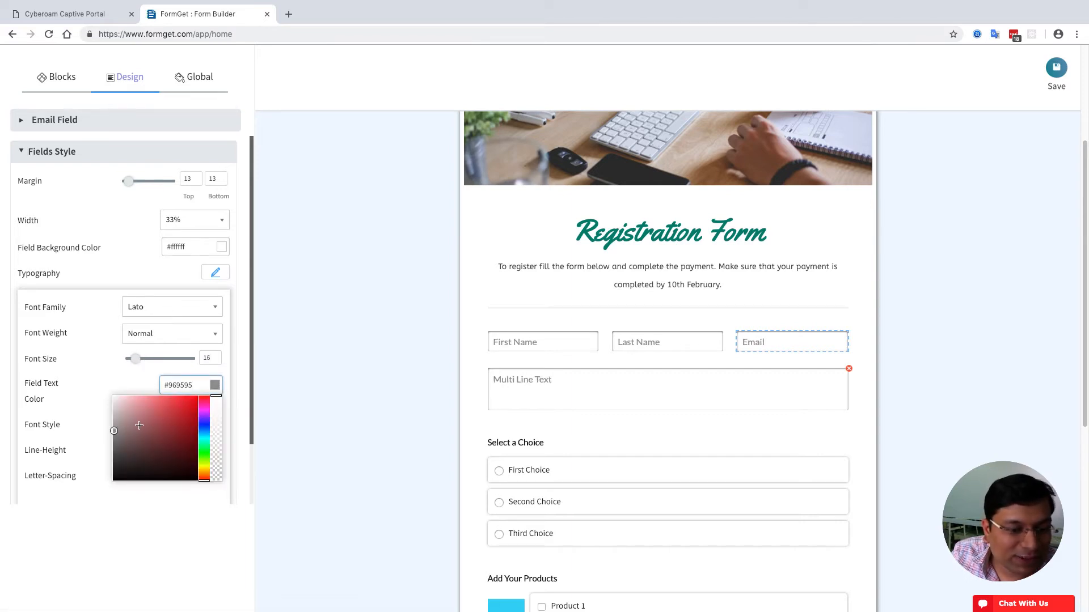
click(114, 446)
drag(112, 445, 111, 443)
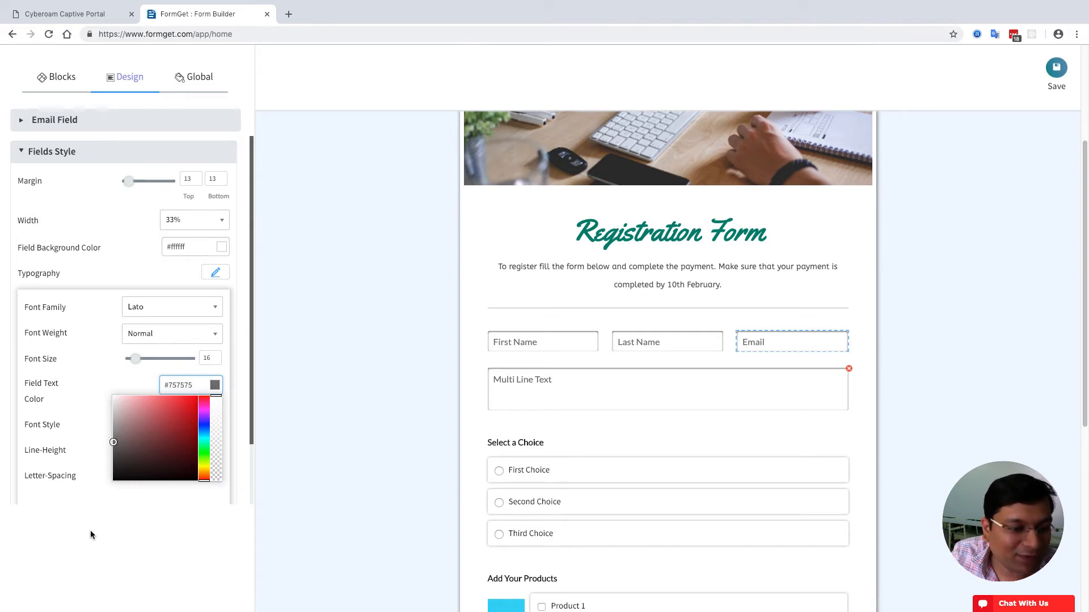
click(86, 436)
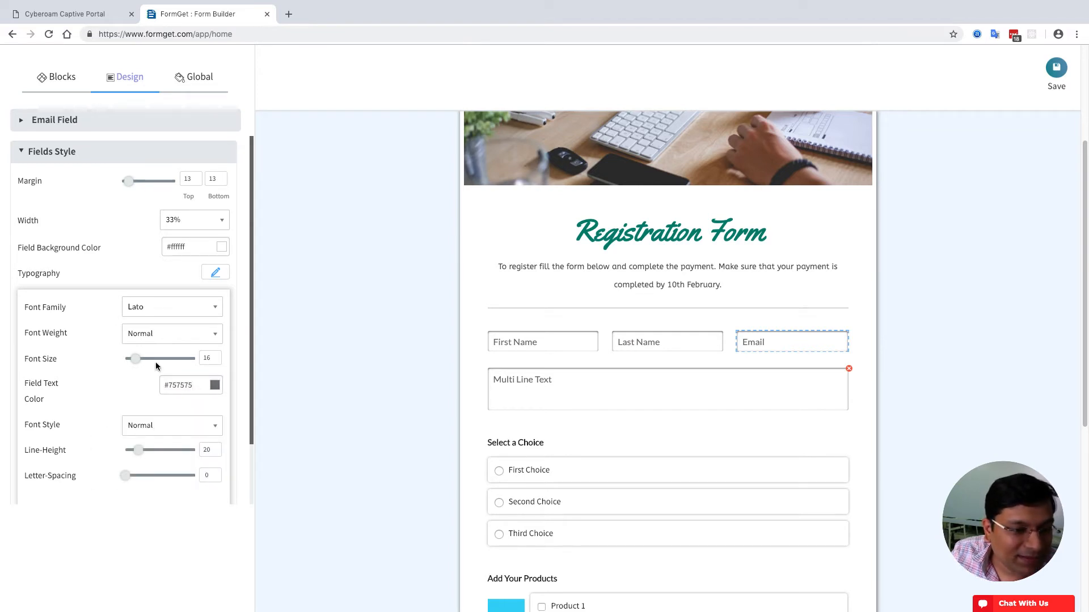
mouse_move(139, 451)
mouse_down()
mouse_move(169, 453)
mouse_move(155, 454)
mouse_up()
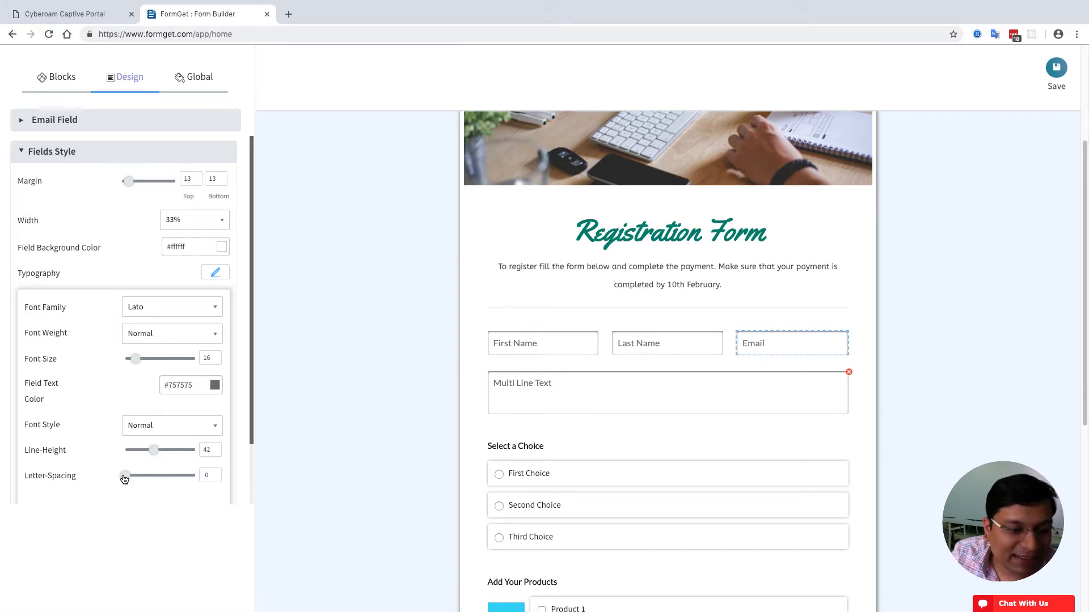
drag(124, 477, 125, 480)
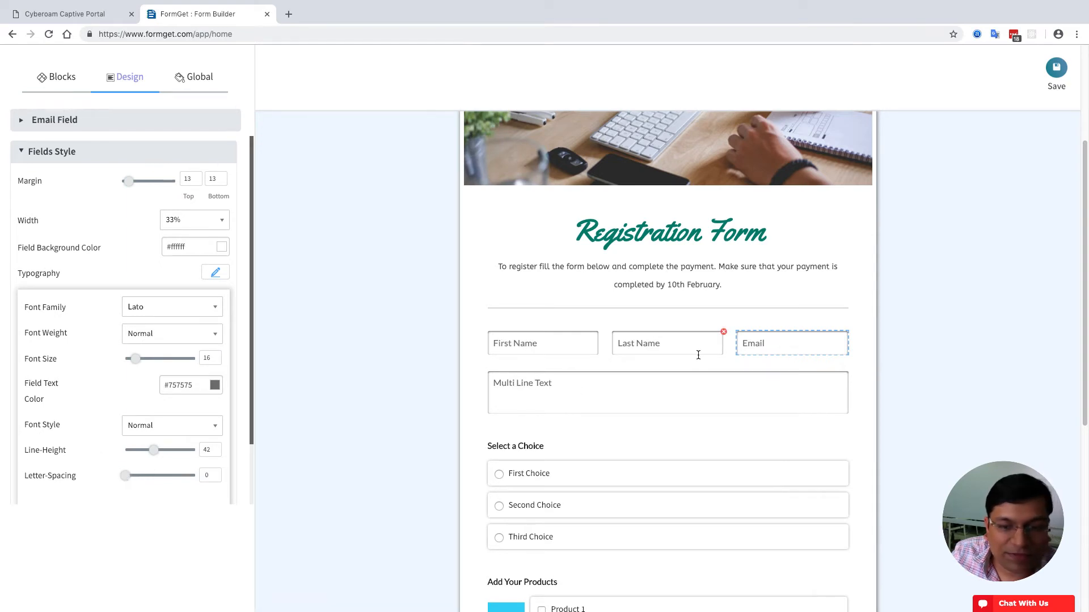
scroll(144, 378, down, 5)
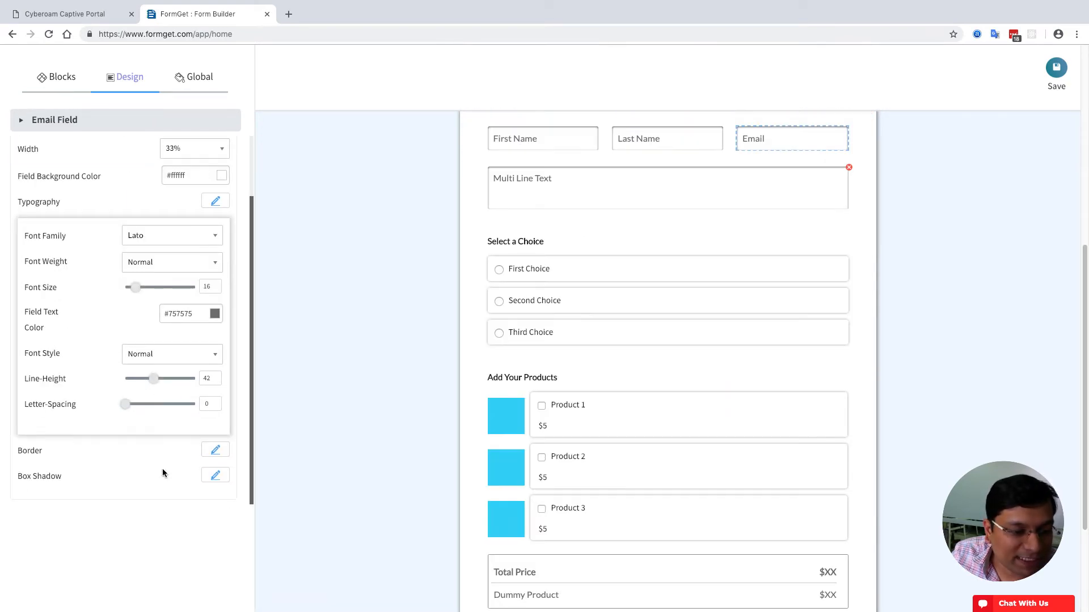
scroll(187, 386, up, 1)
click(210, 234)
scroll(359, 289, up, 4)
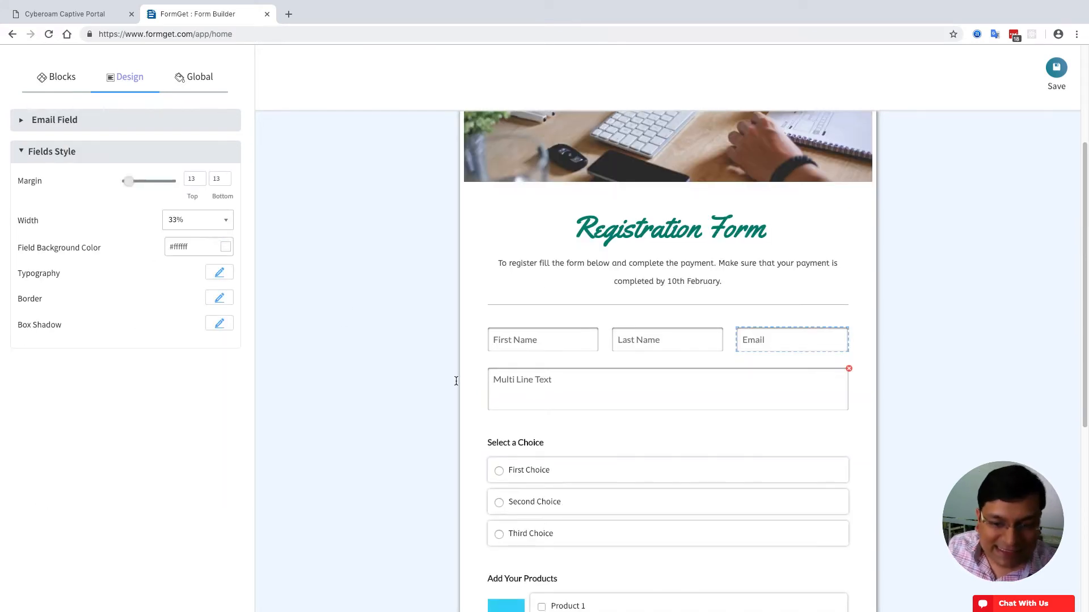
- Label the Multi Line Text field 'Your Message' and give it a maximum length of 50
click(591, 384)
click(92, 173)
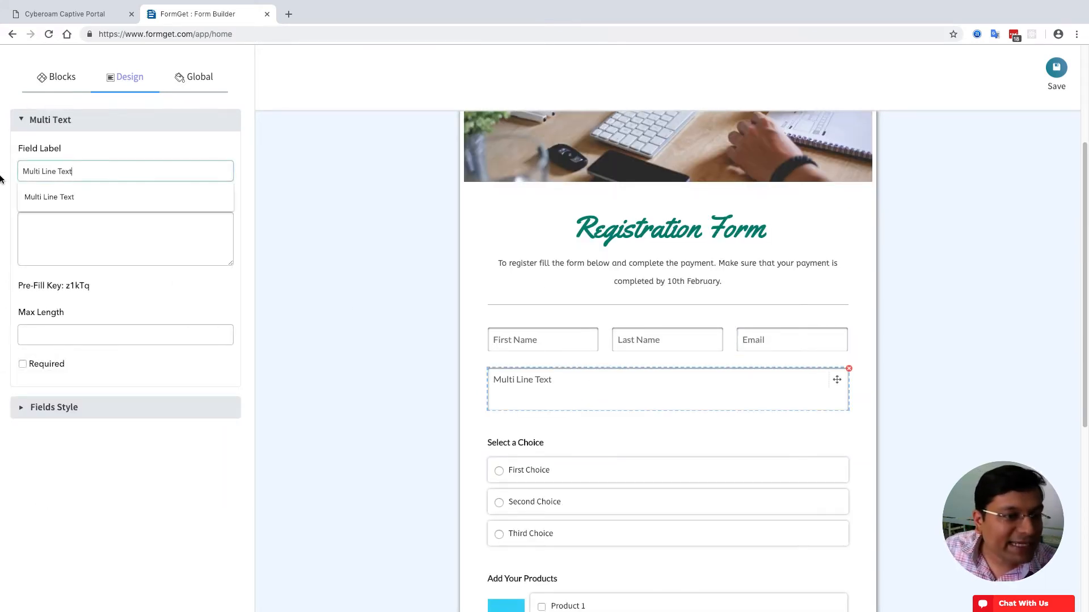
key(ctrl+a)
text(Y)
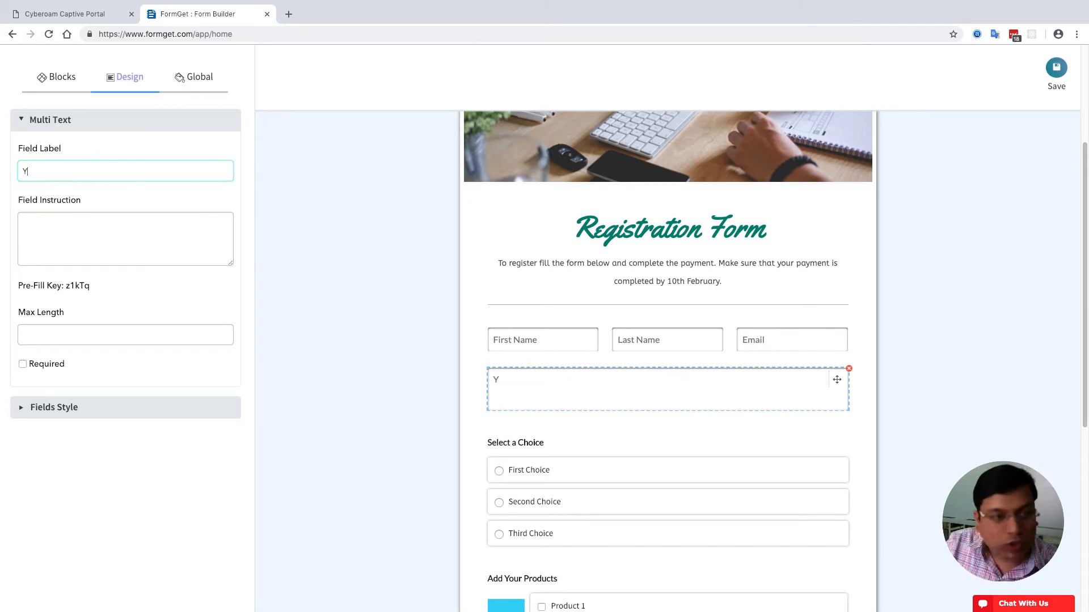
text(our Message)
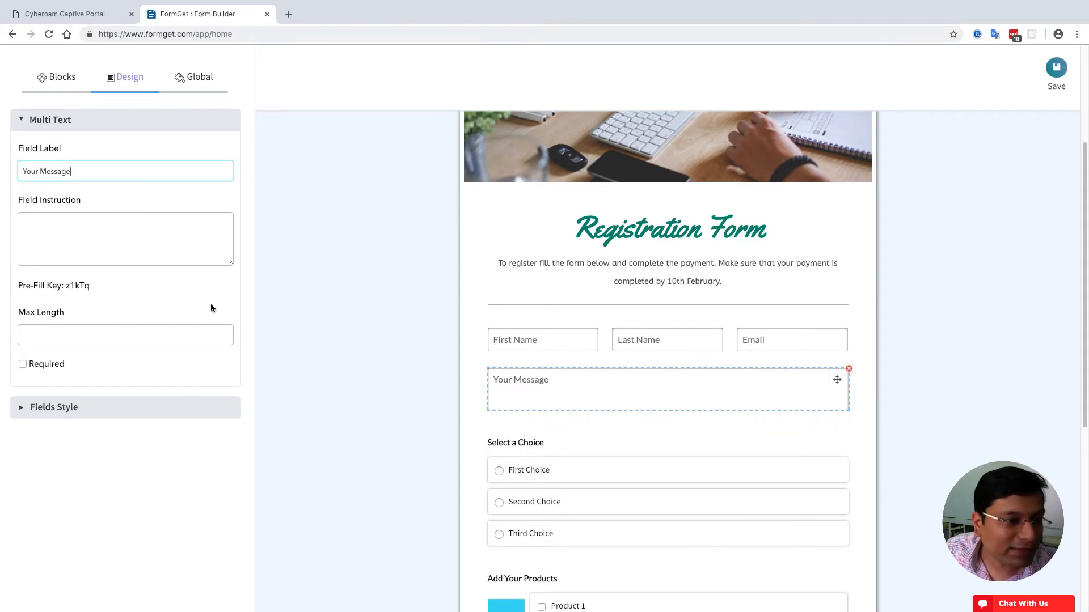
click(116, 331)
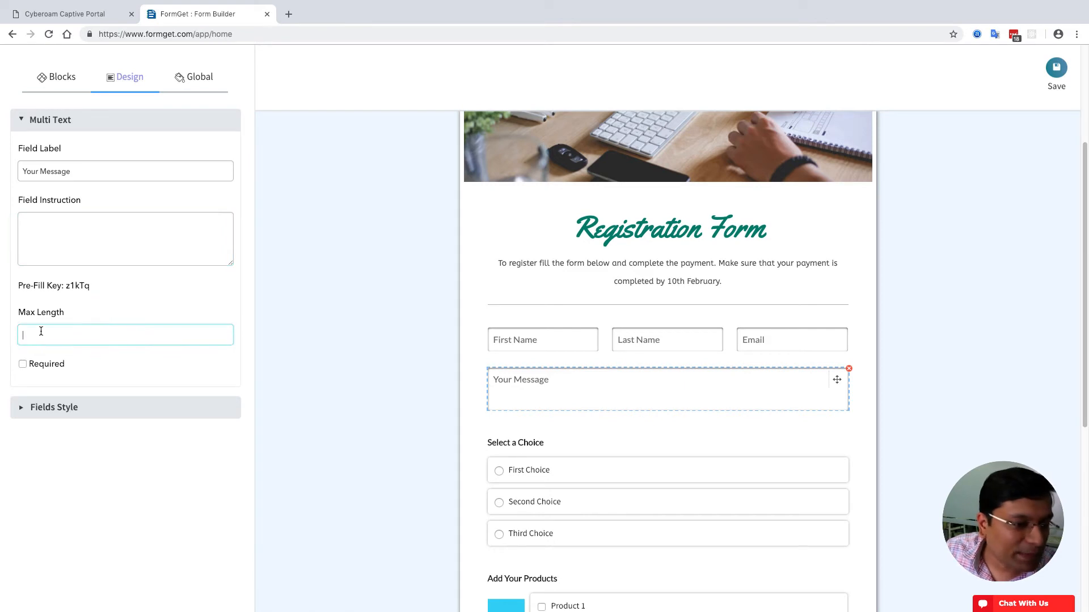
text(50)
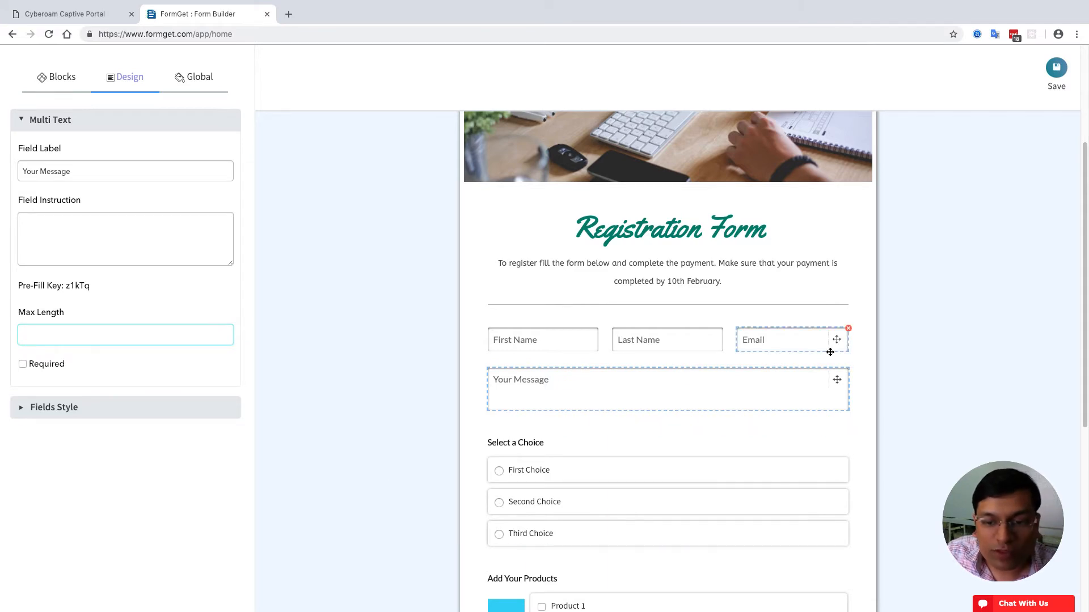
click(38, 406)
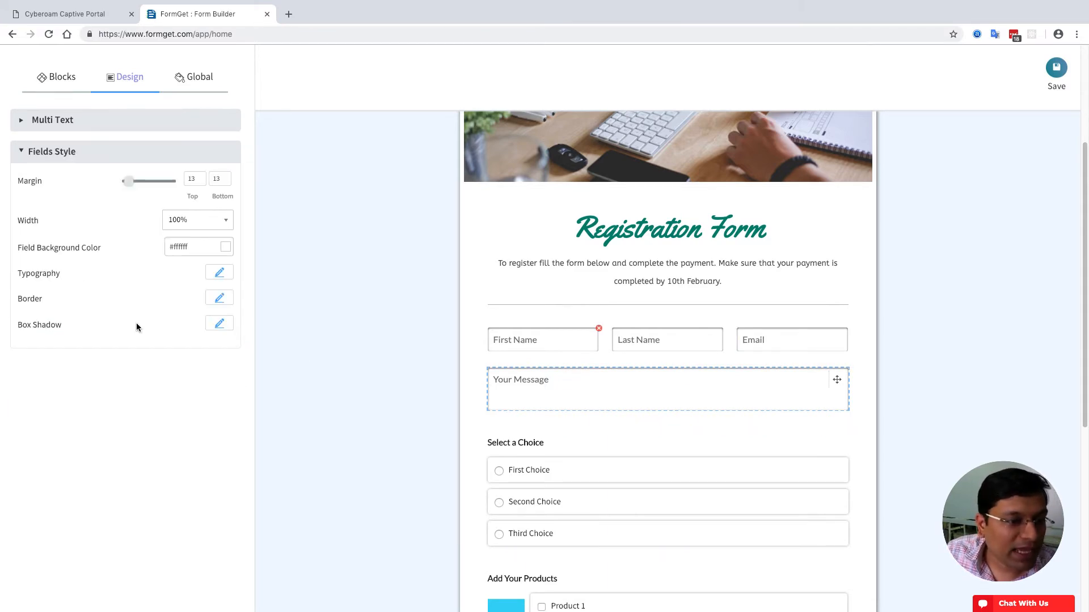
click(220, 323)
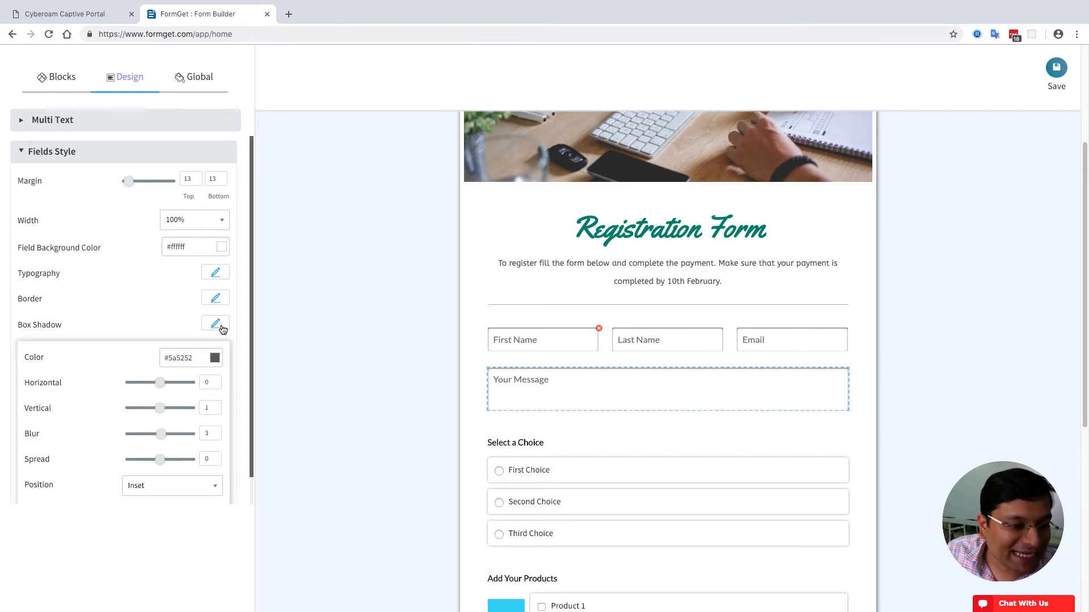
drag(163, 382, 161, 385)
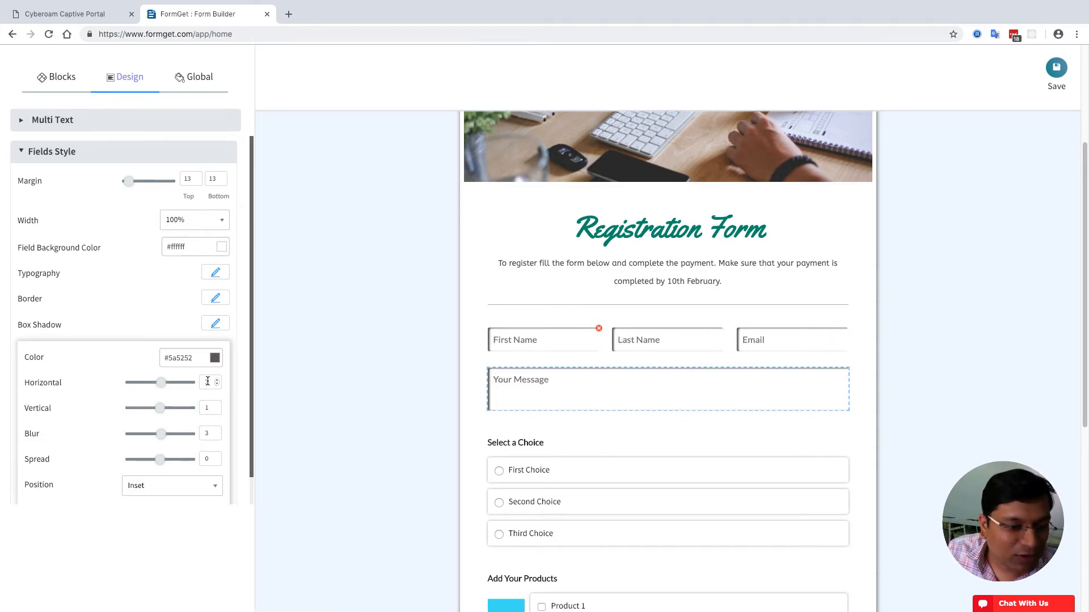
text(1)
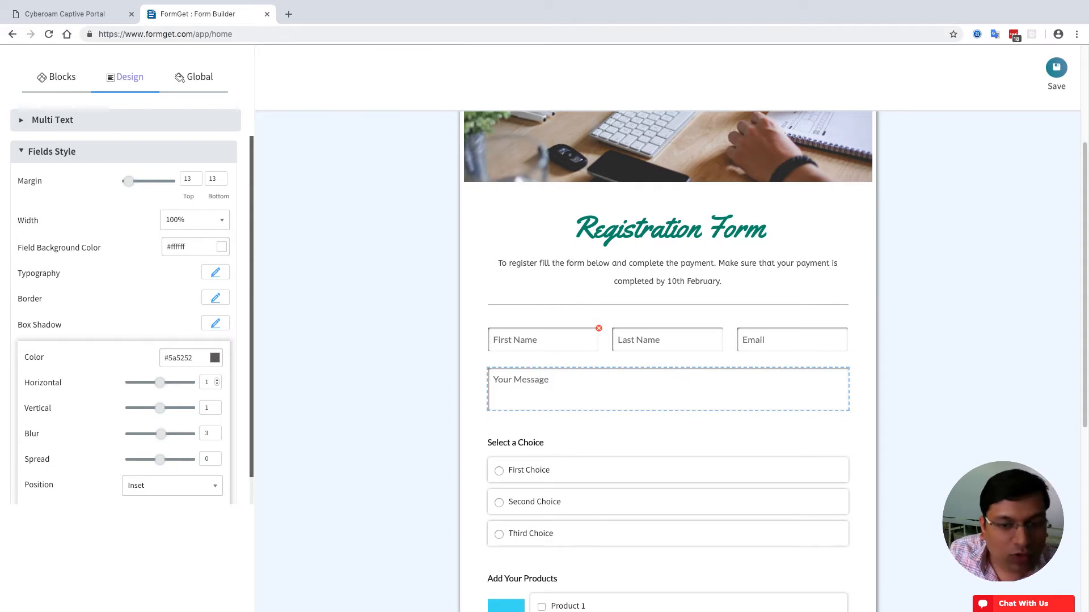
click(216, 358)
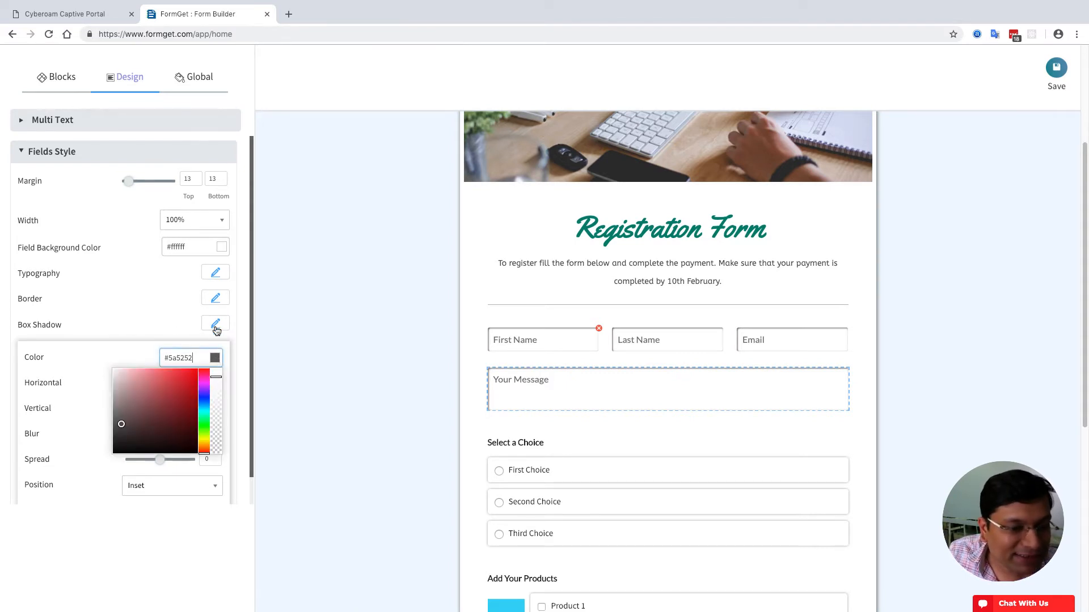
click(152, 327)
click(216, 323)
click(217, 299)
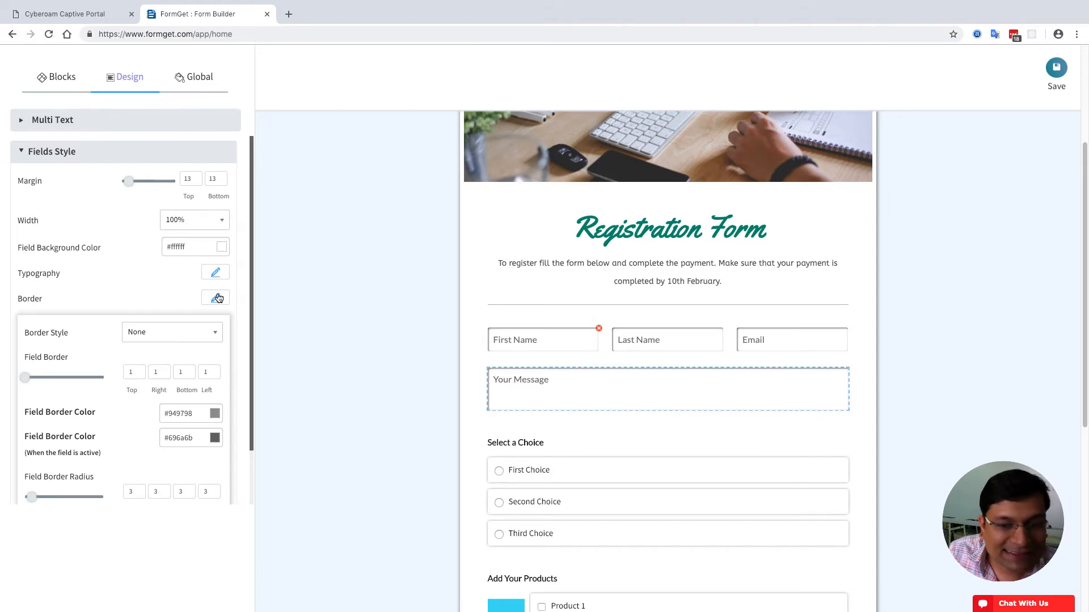
click(218, 298)
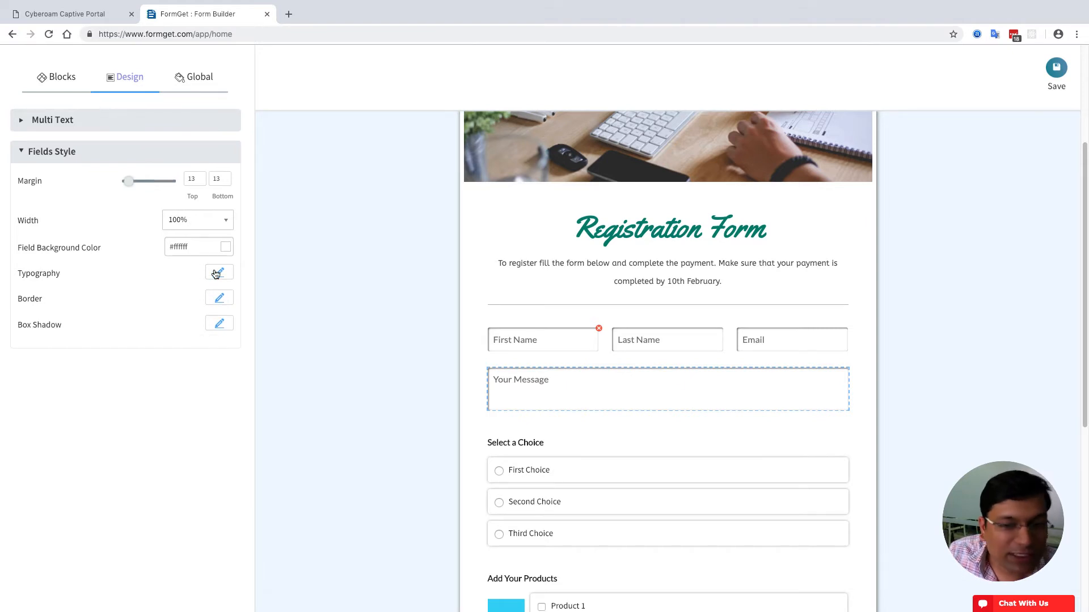
scroll(361, 343, down, 6)
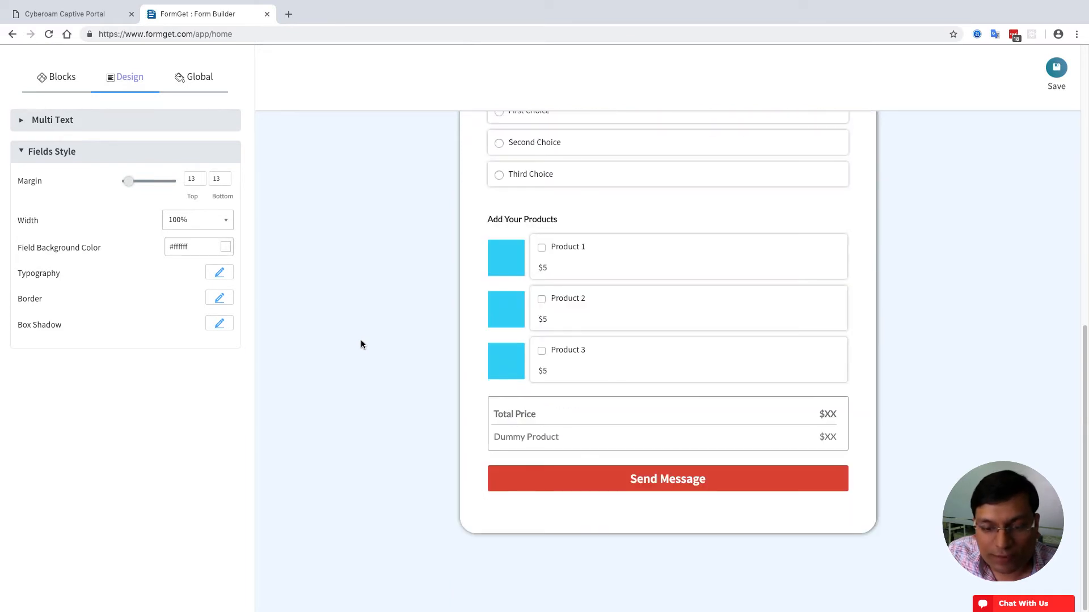
scroll(361, 344, up, 4)
- Change the radio question's label to 'Have you enrolled with us previously?'
click(582, 339)
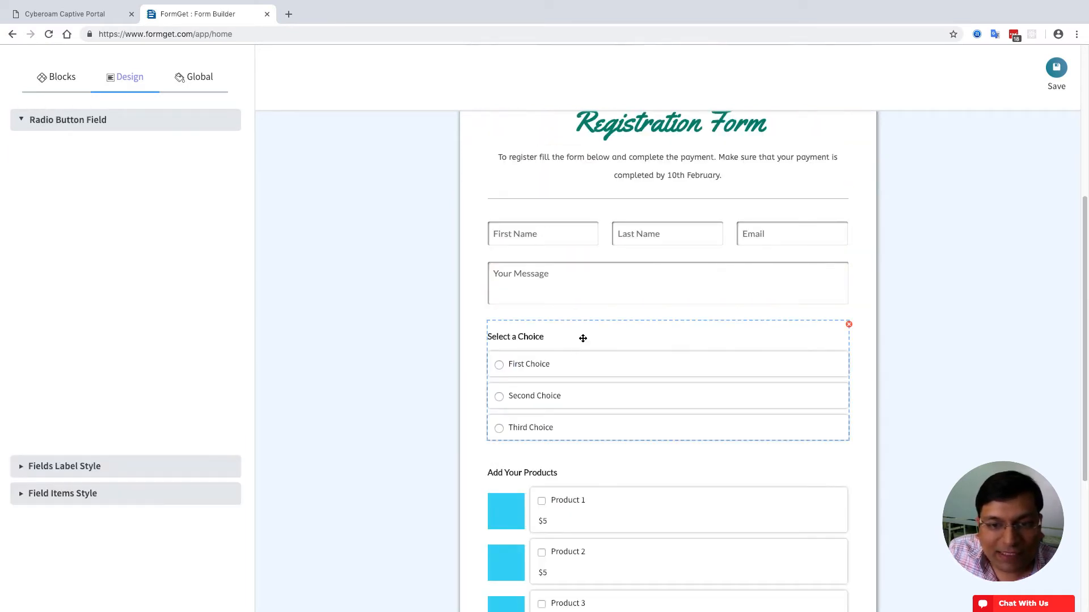
mouse_move(101, 179)
mouse_down()
mouse_move(16, 183)
mouse_move(79, 181)
mouse_up()
text(As yo)
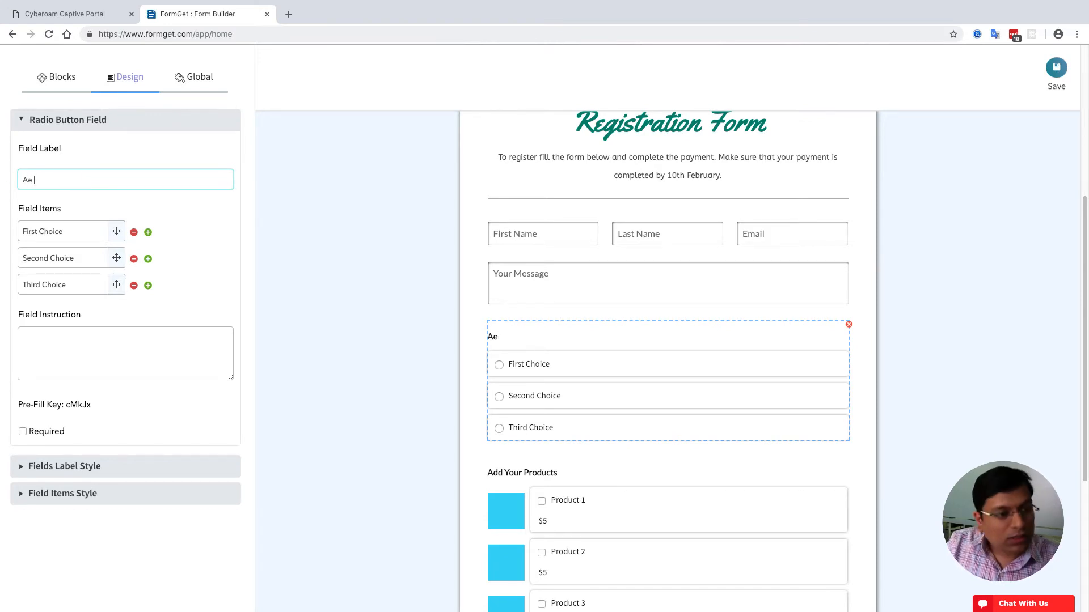
key(BackSpace)
key(BackSpace)
key(BackSpace)
key(BackSpace)
key(BackSpace)
text(Have y)
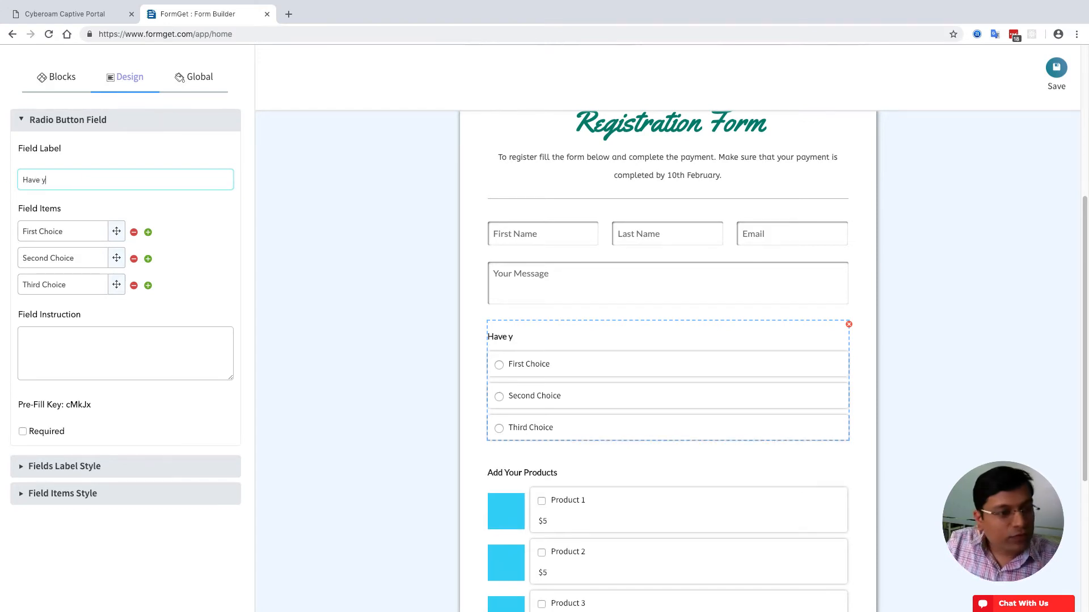
text(ou enrolled wit)
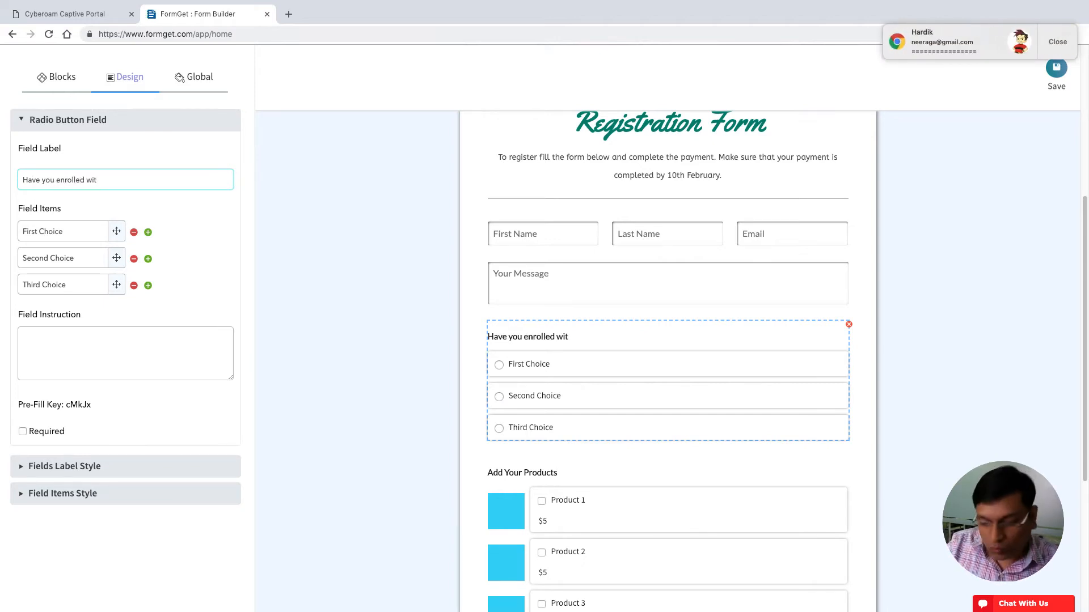
text(h us?)
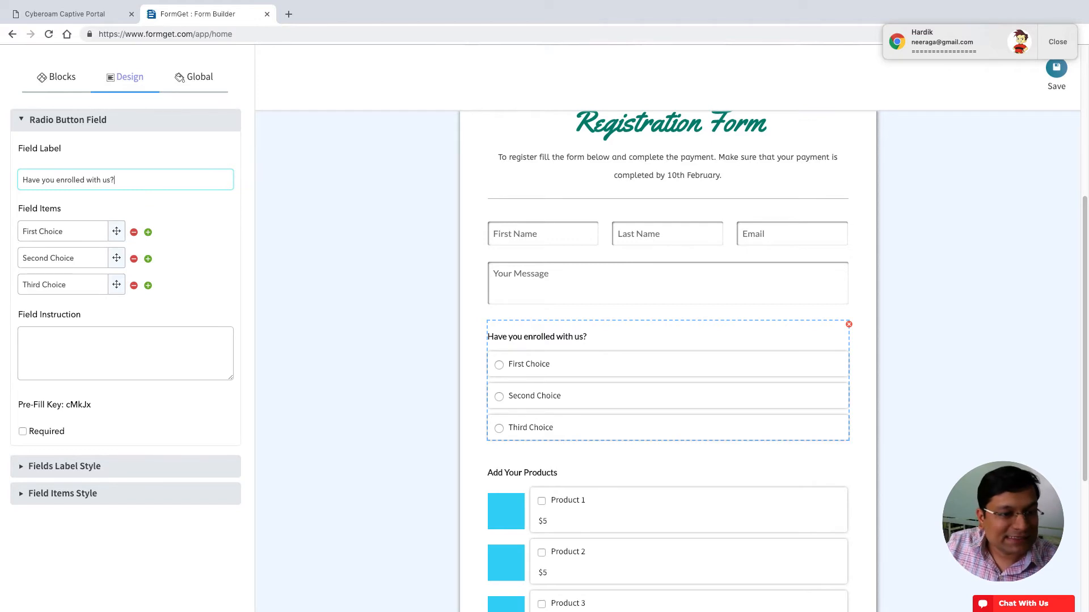
key(BackSpace)
text( previously)
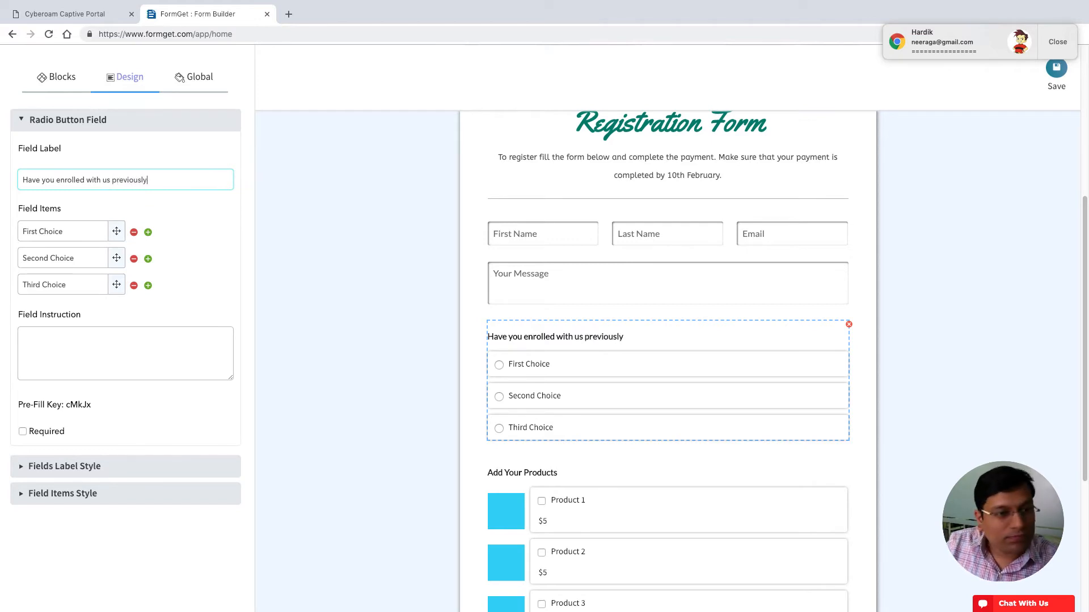
- Set the answers to 'Yes, I am enrolled.' and 'No, this is my first time.', deleting Third Choice
key(Tab)
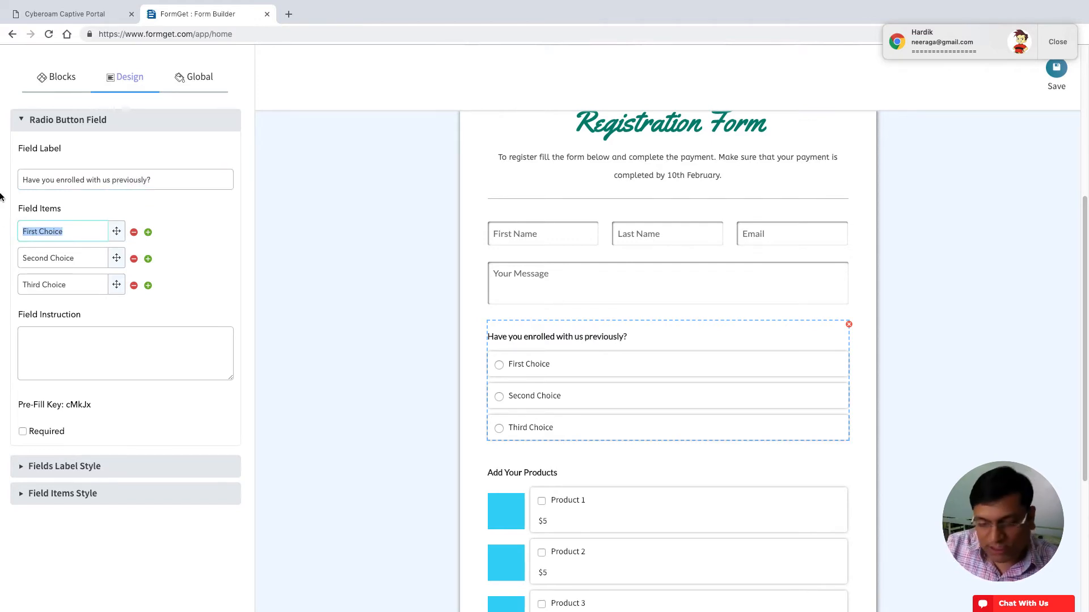
text(Yes, I am en)
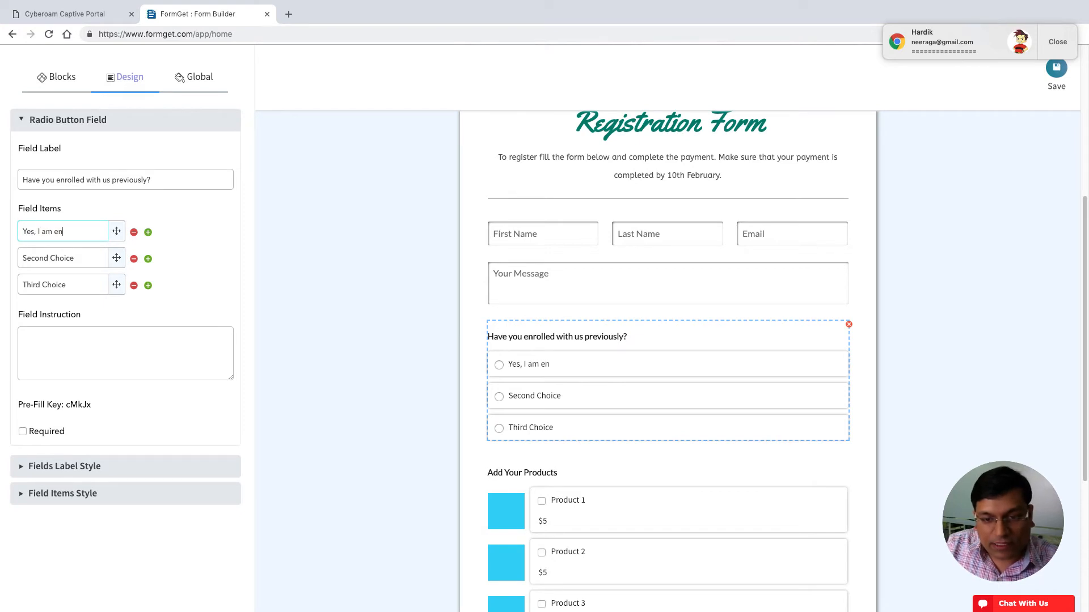
text(rolled.)
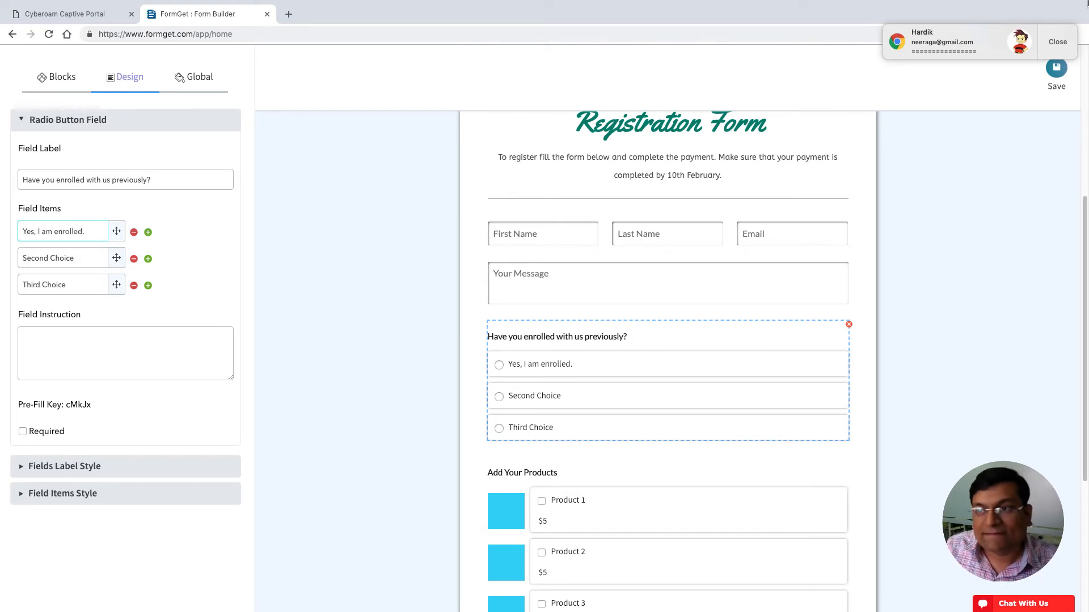
key(Tab)
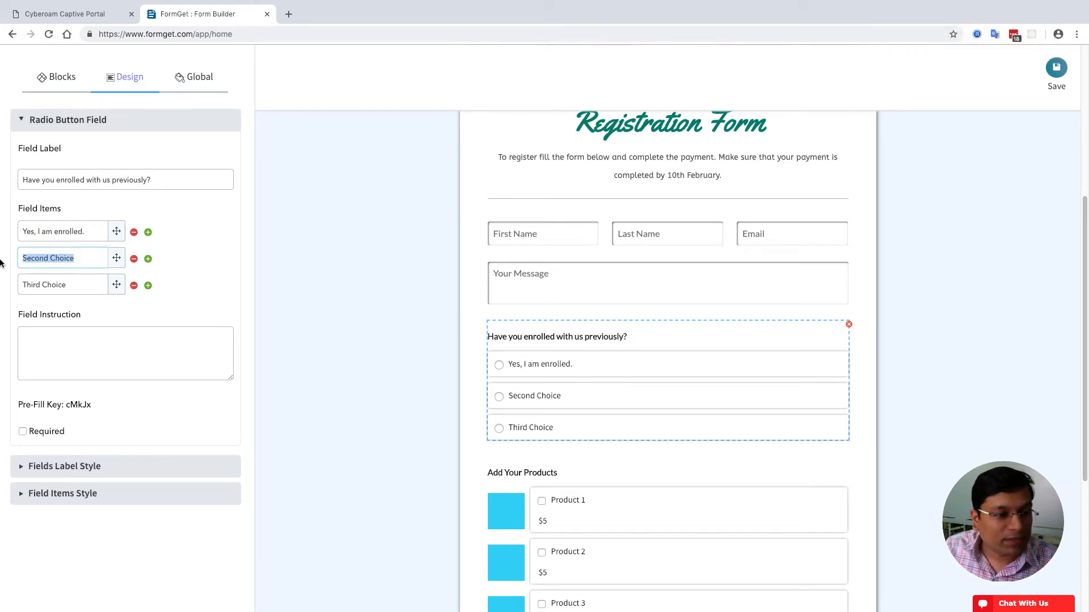
text(No, This is )
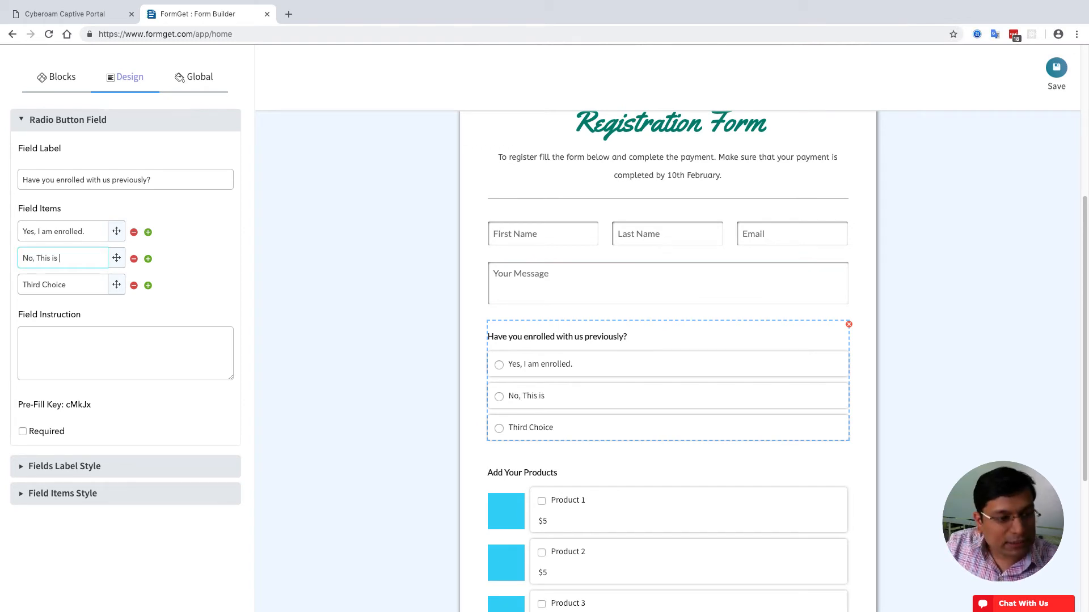
text(y)
key(BackSpace)
text(my f)
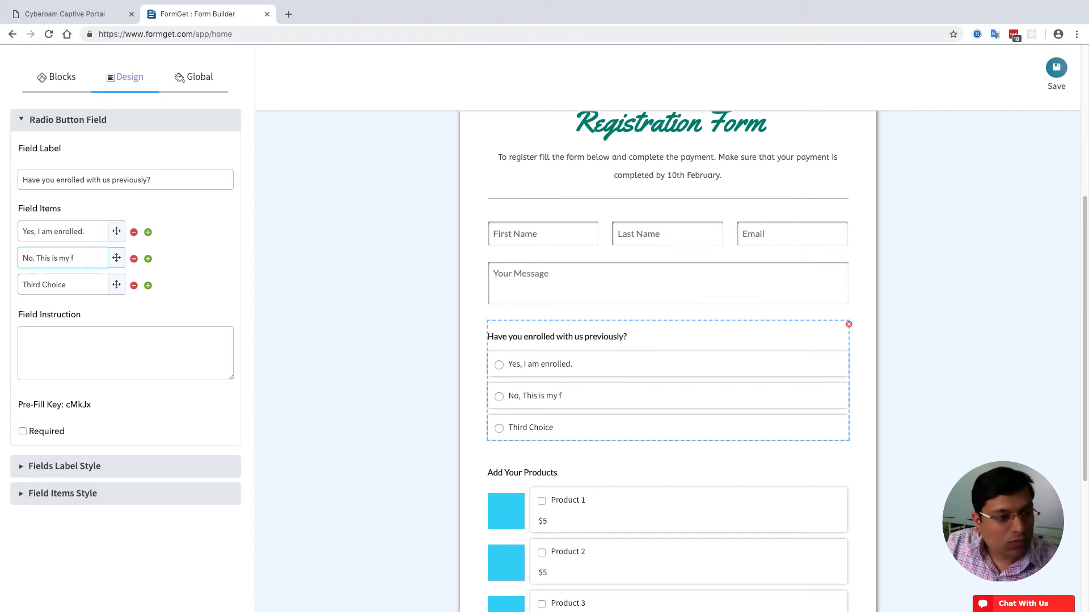
text(irst ti)
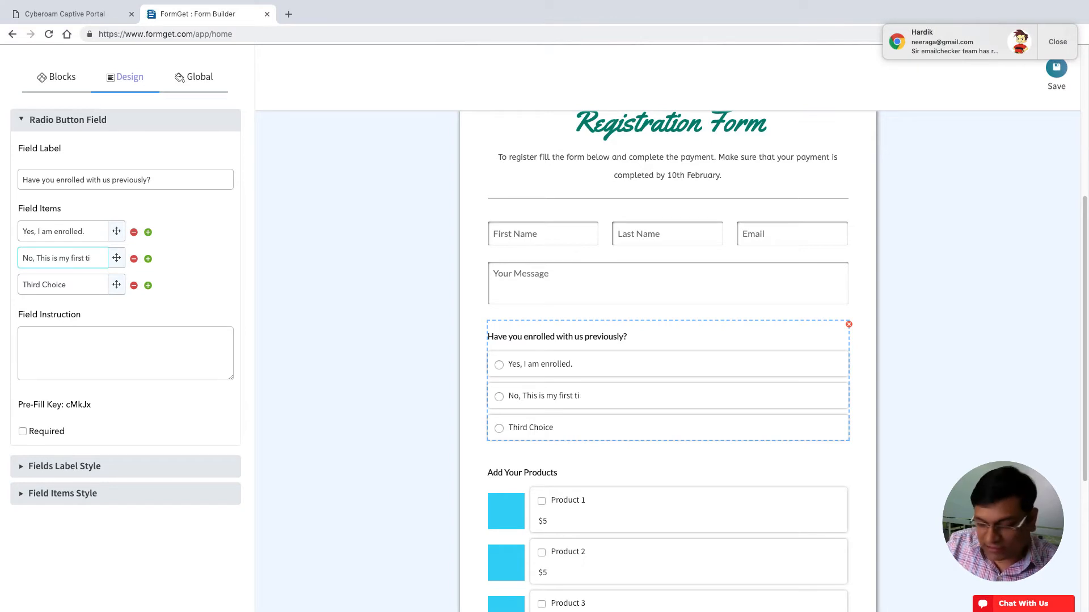
text(ume.)
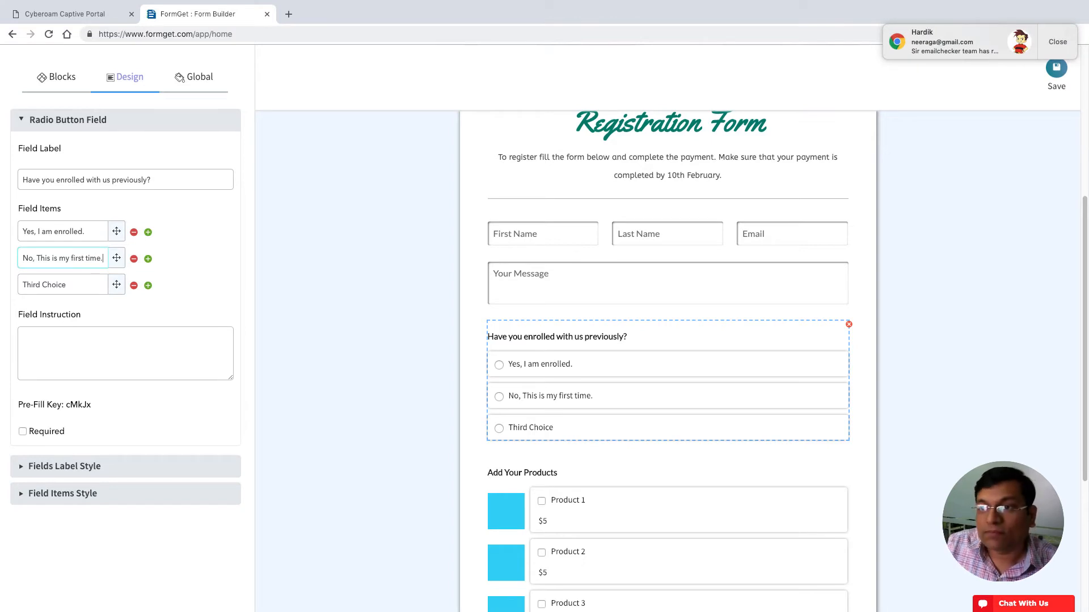
click(1055, 43)
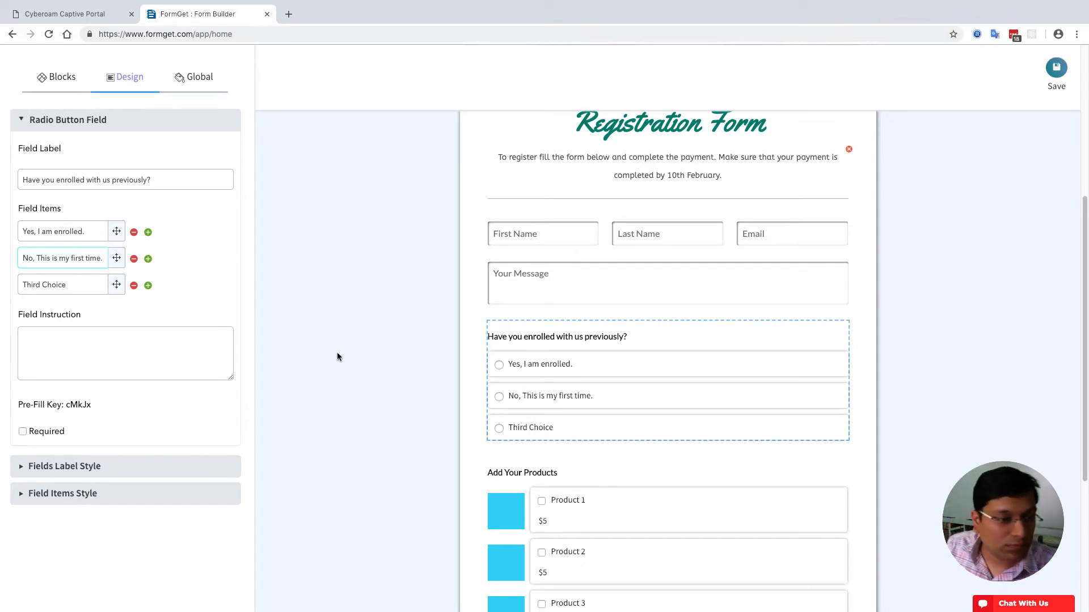
click(134, 286)
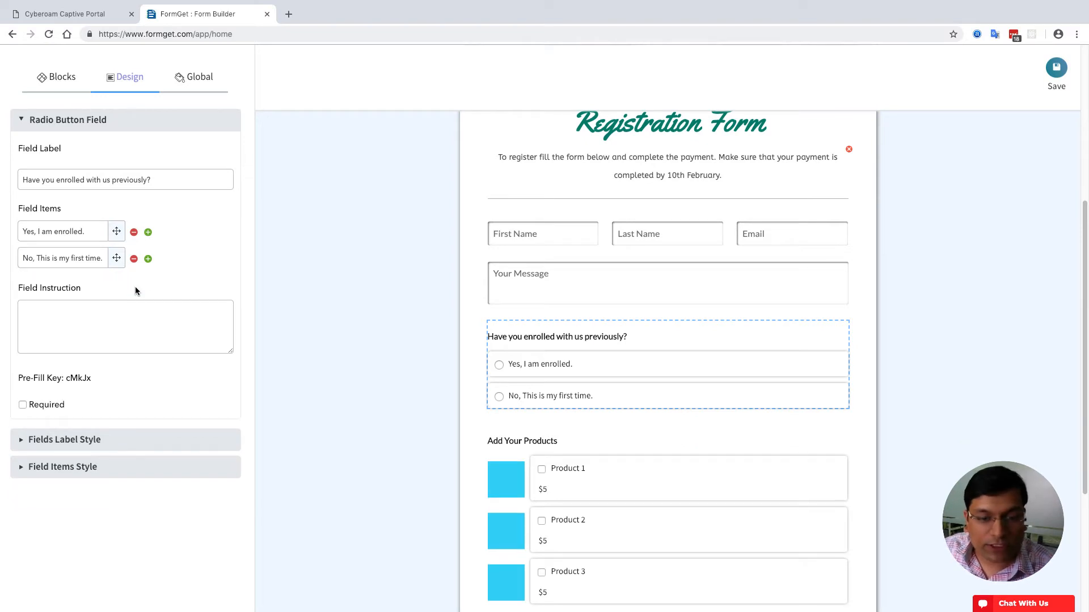
click(109, 443)
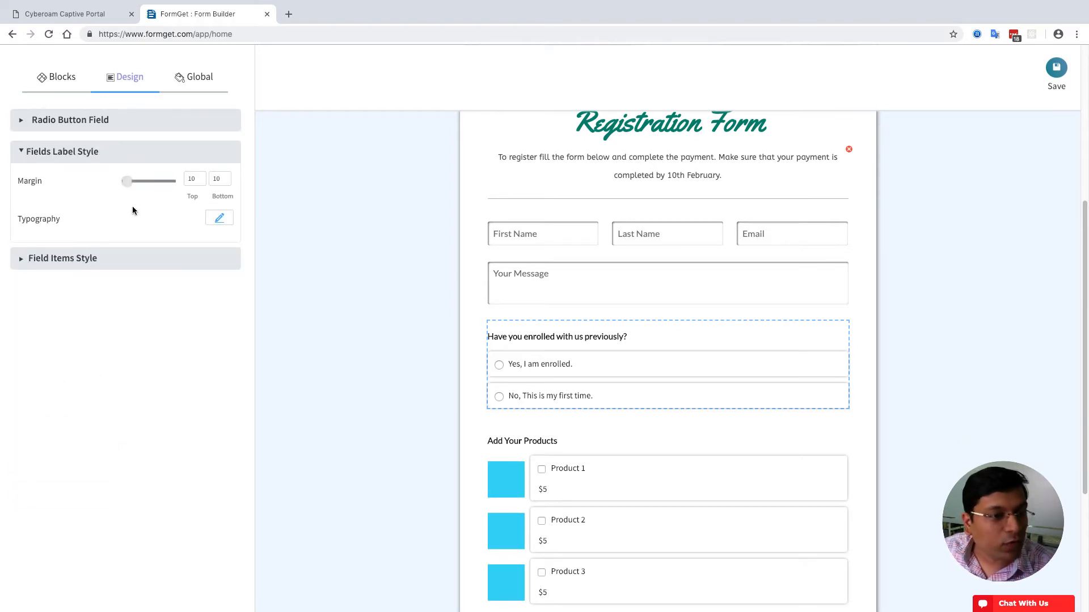
- Raise the question label's margin to 13 and the answer items' line height to 37
drag(128, 186, 130, 181)
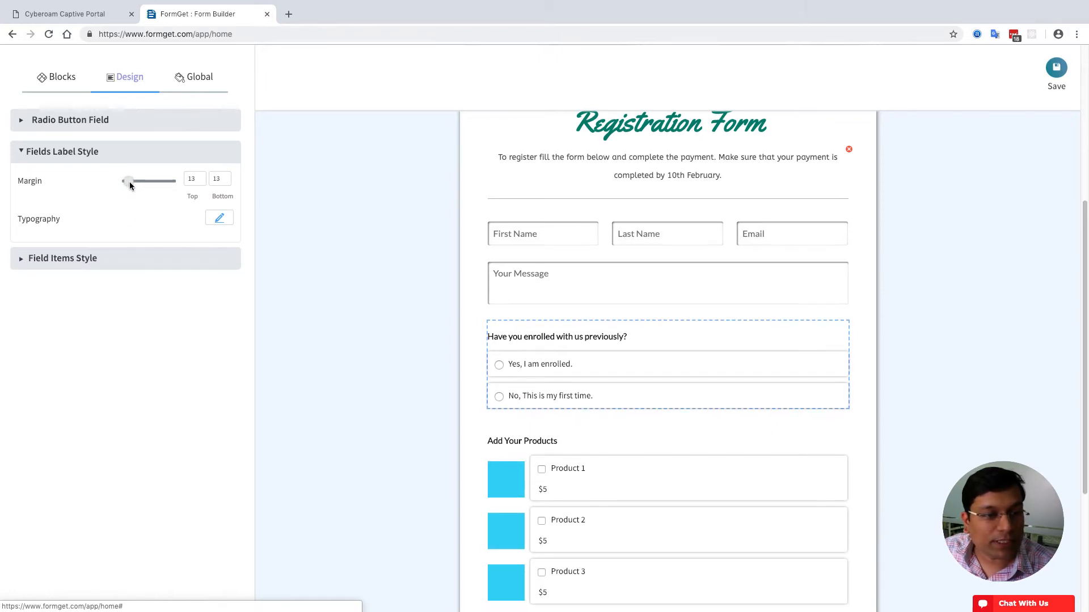
click(102, 267)
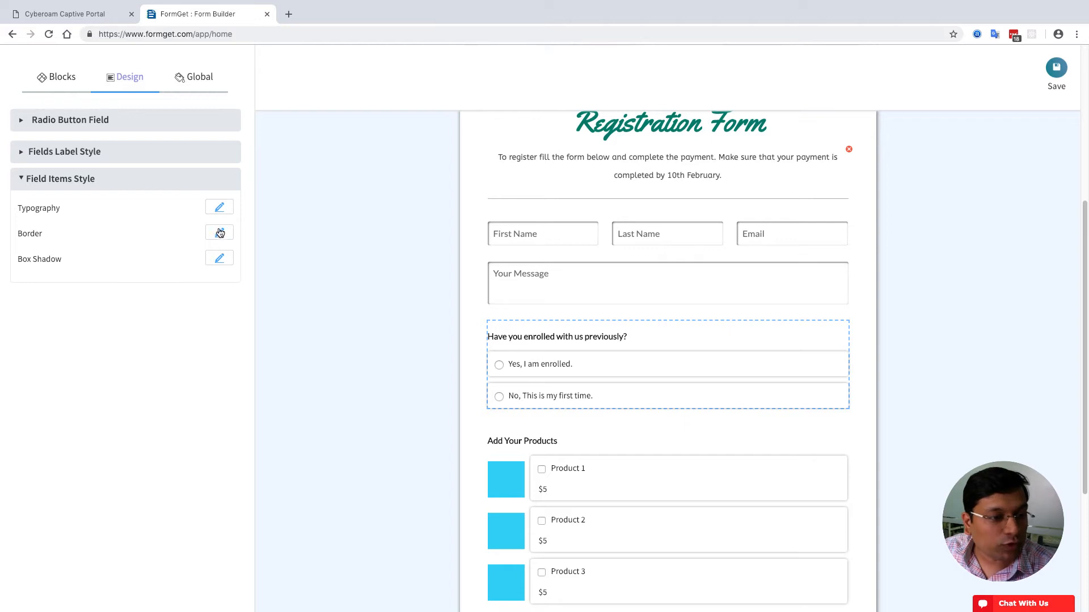
click(219, 210)
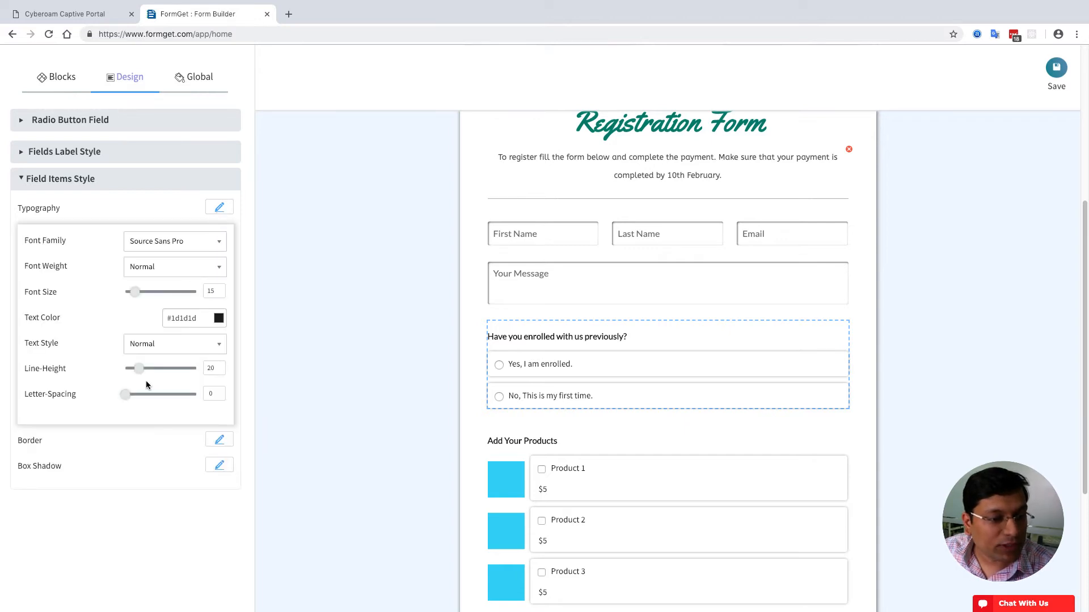
drag(139, 369, 151, 372)
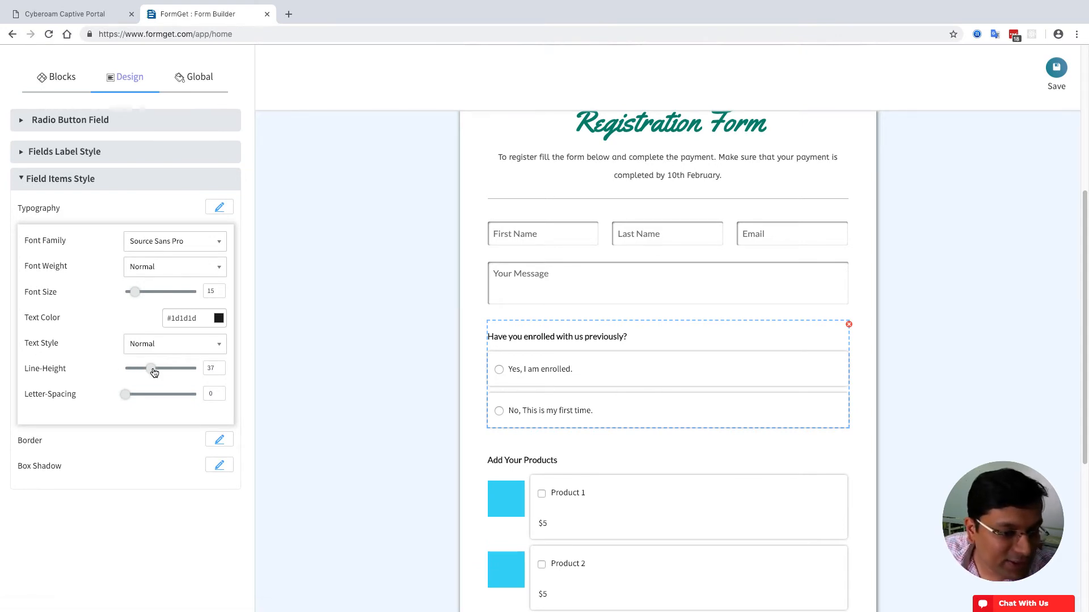
click(726, 273)
click(593, 165)
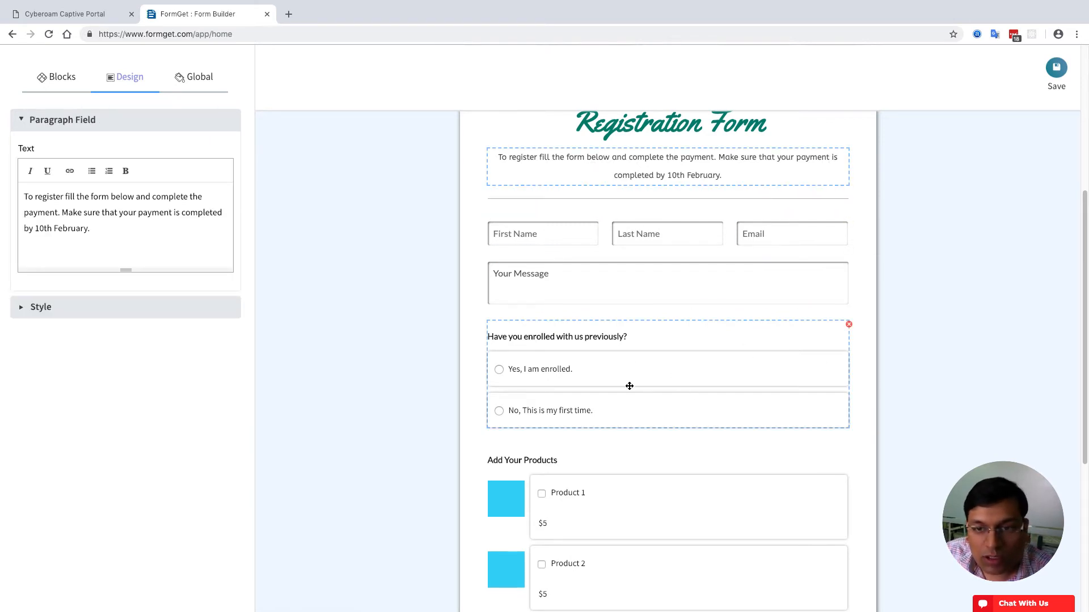
scroll(652, 362, down, 4)
scroll(466, 391, up, 8)
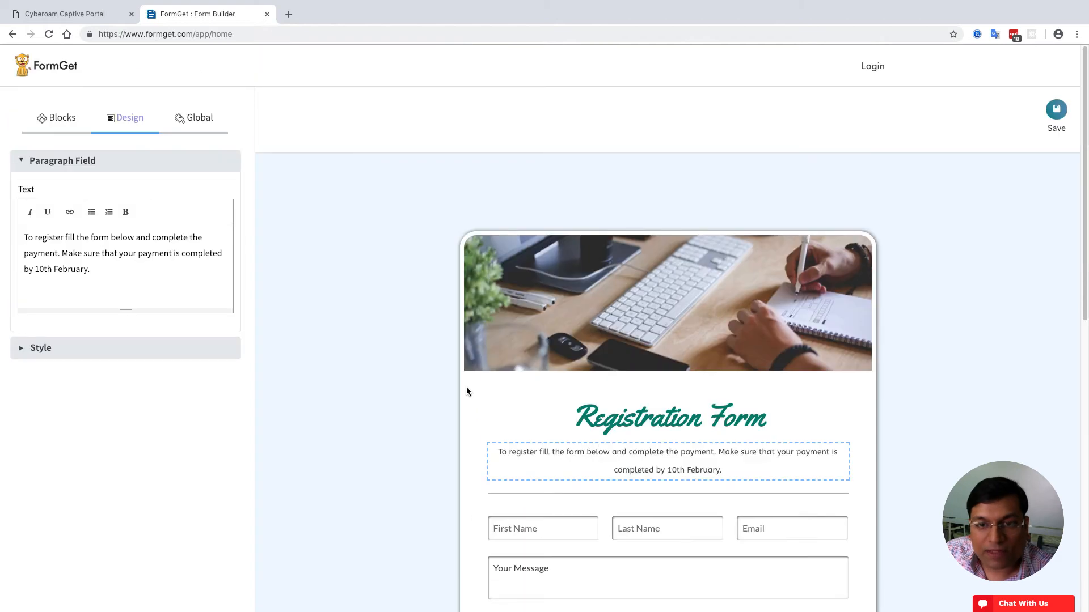
scroll(466, 391, down, 8)
scroll(466, 391, up, 5)
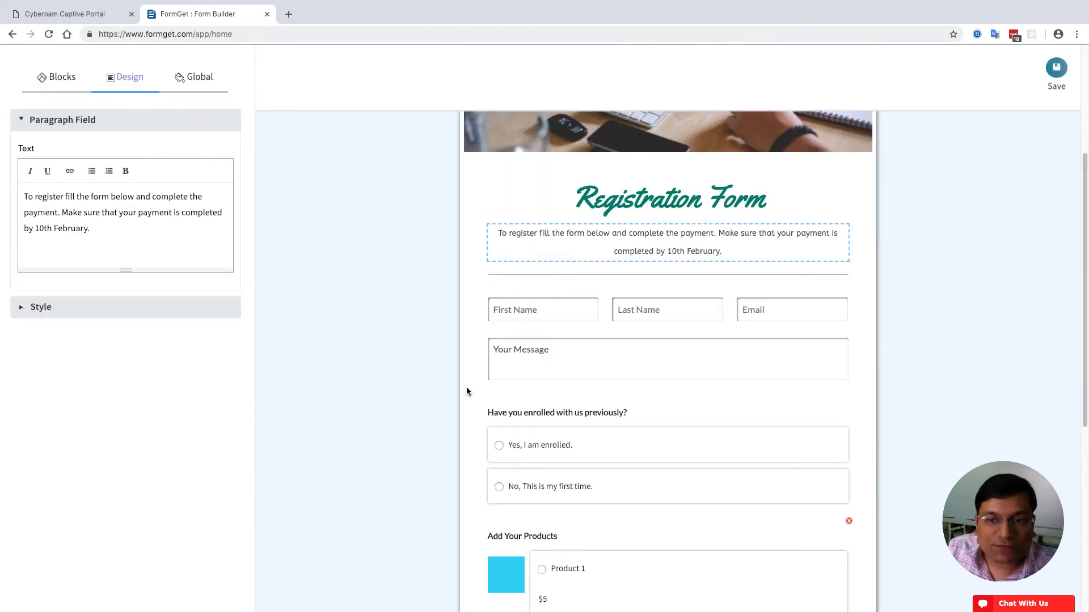
scroll(431, 392, up, 3)
scroll(431, 391, down, 10)
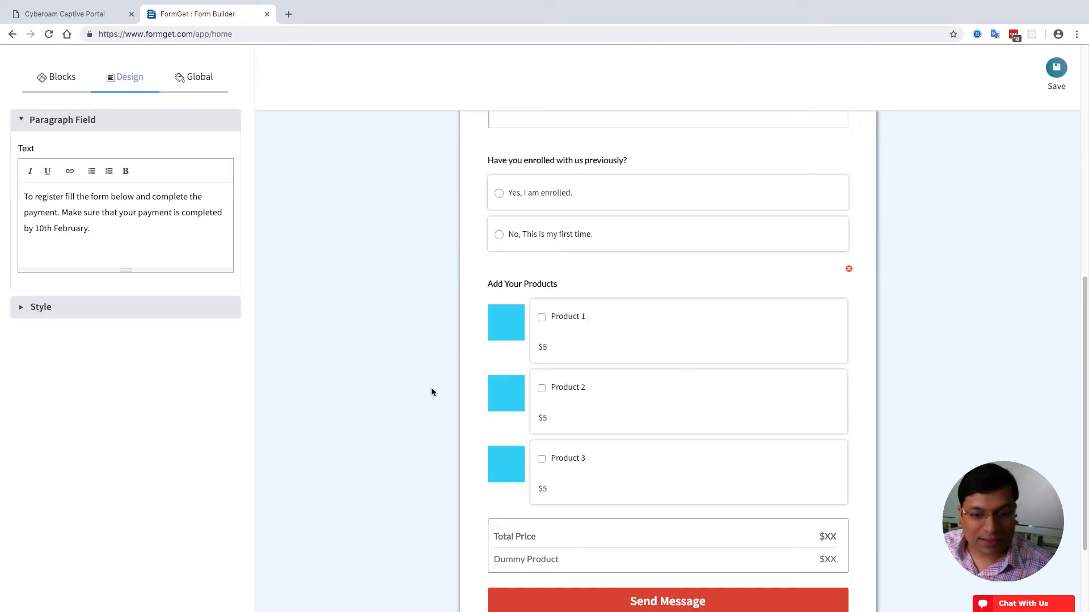
- In Configure Payment, replace the Product Heading with 'Choose the product, you wish to purchase', keeping PayPal
scroll(579, 363, up, 1)
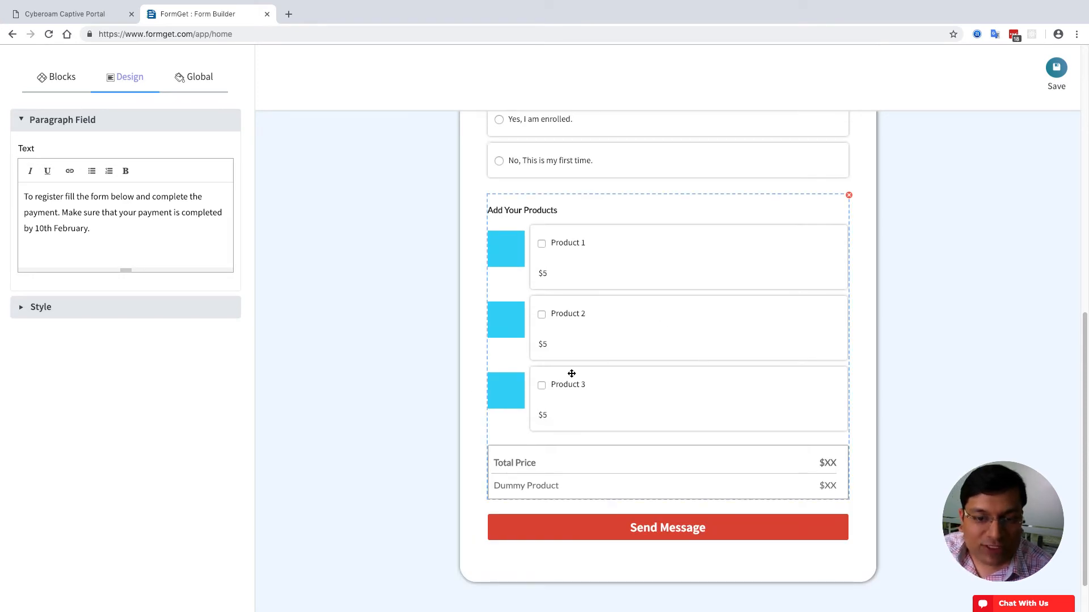
click(657, 330)
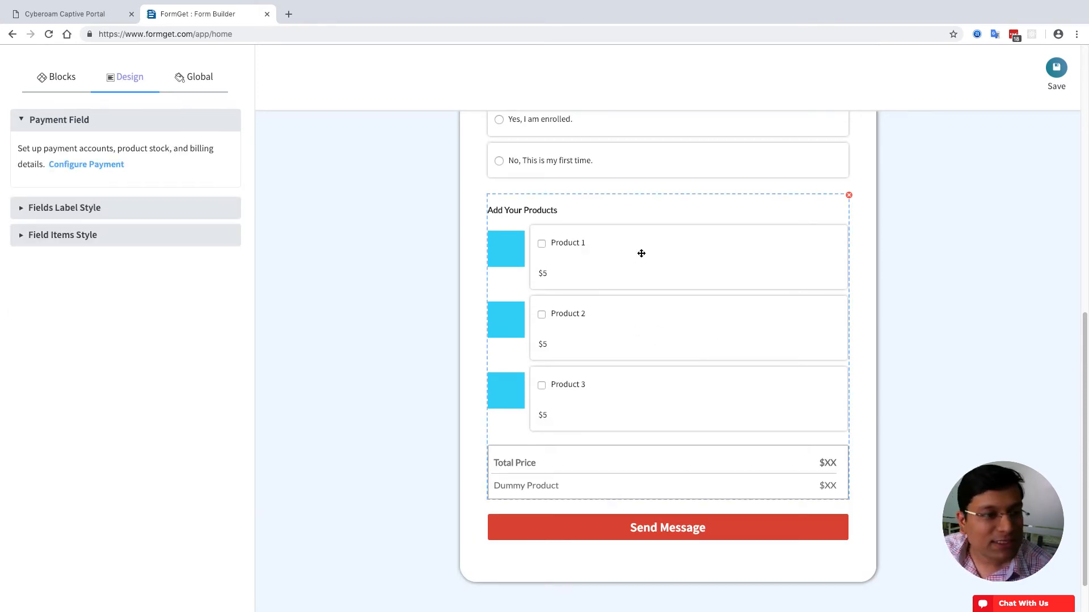
click(113, 166)
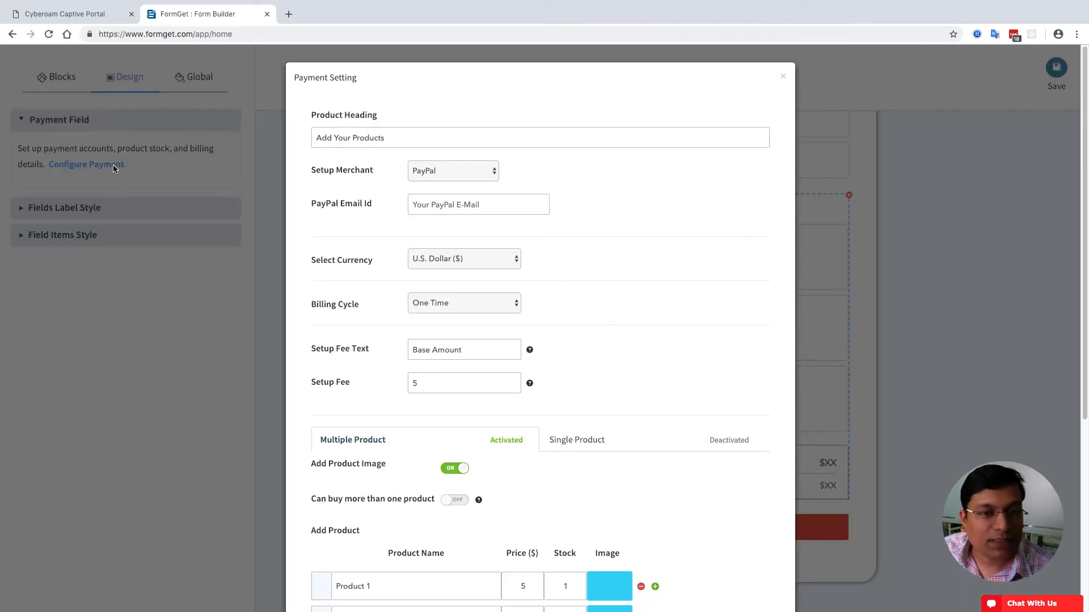
click(38, 381)
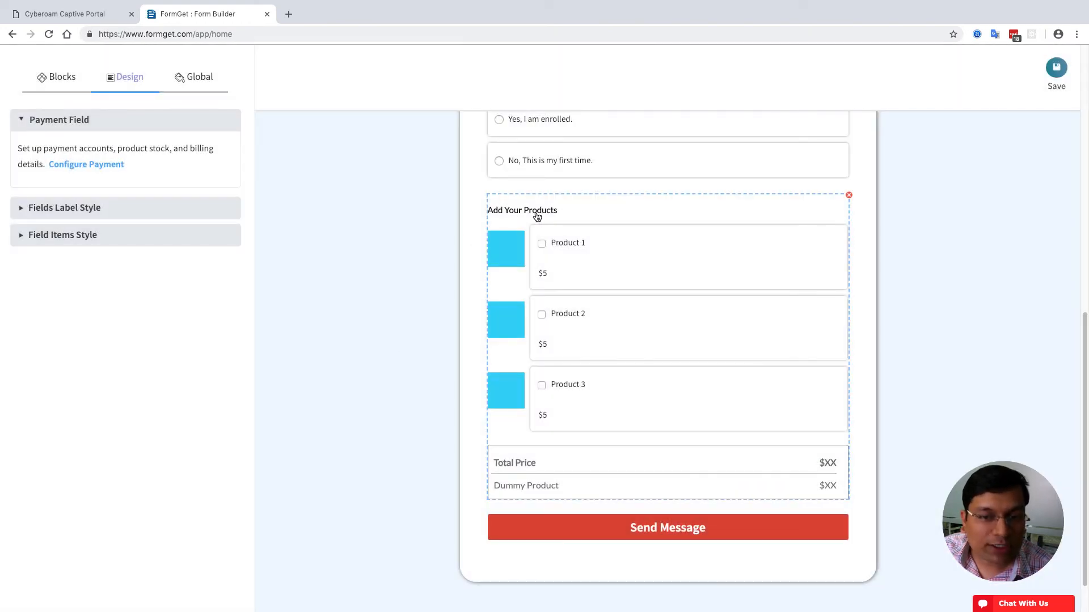
click(112, 165)
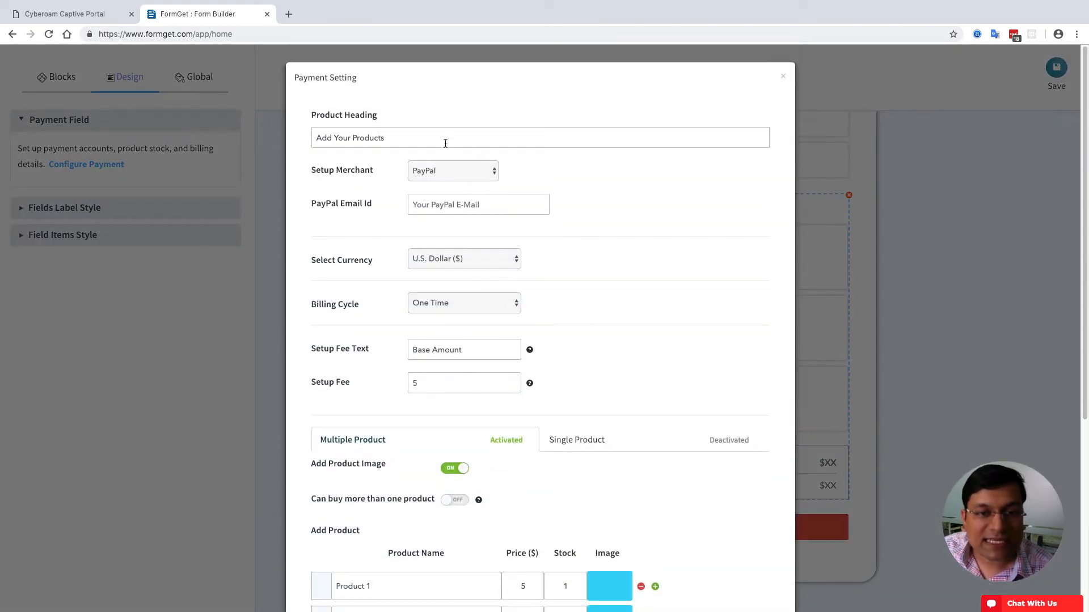
drag(444, 142, 1, 140)
text(Choos)
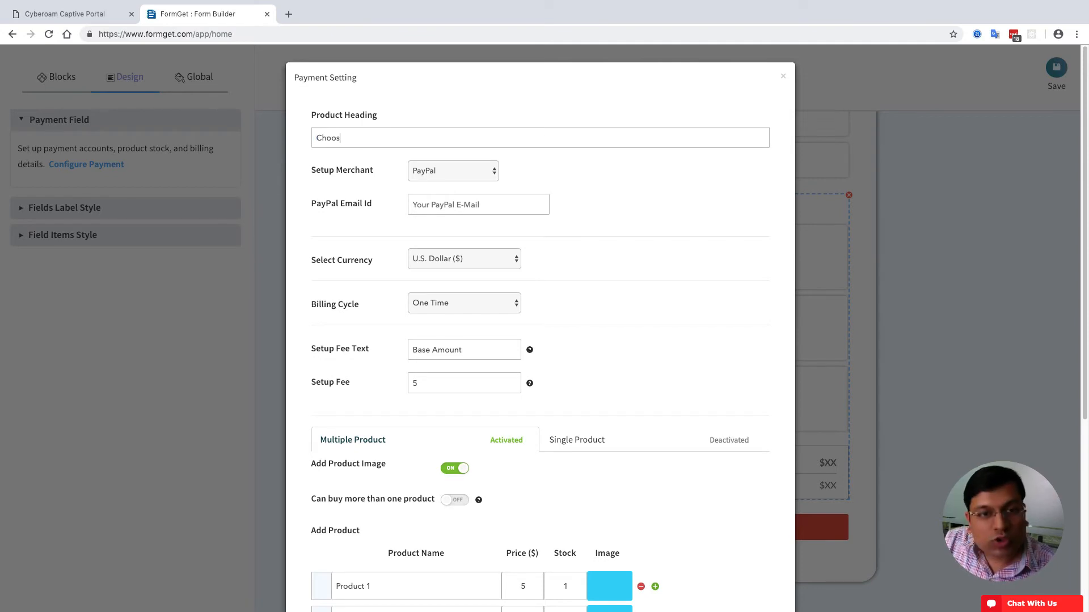
text(e the product, you wish to purcase)
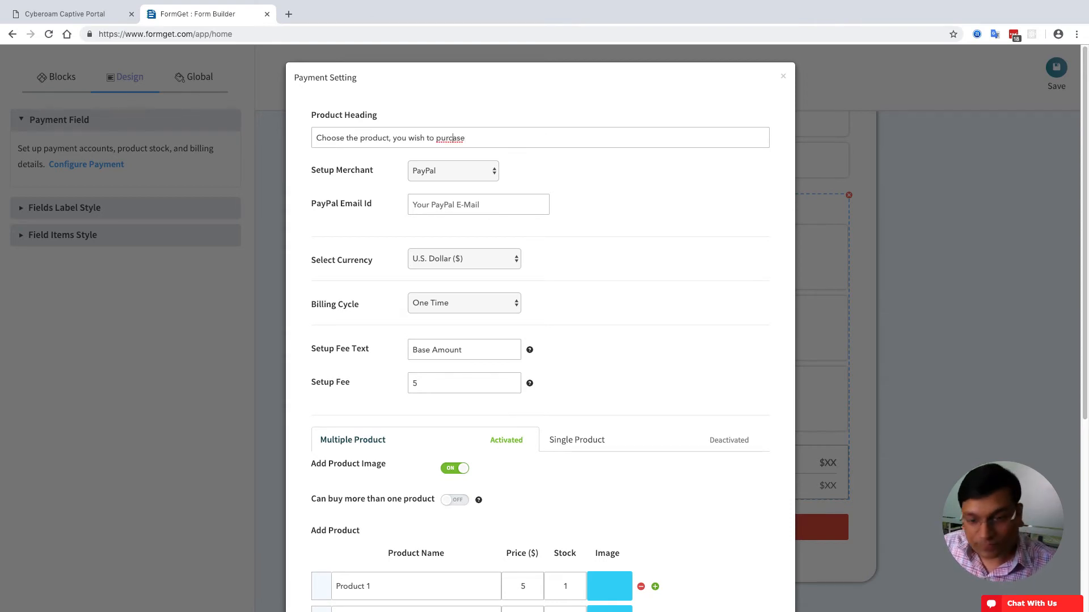
text(h)
click(487, 175)
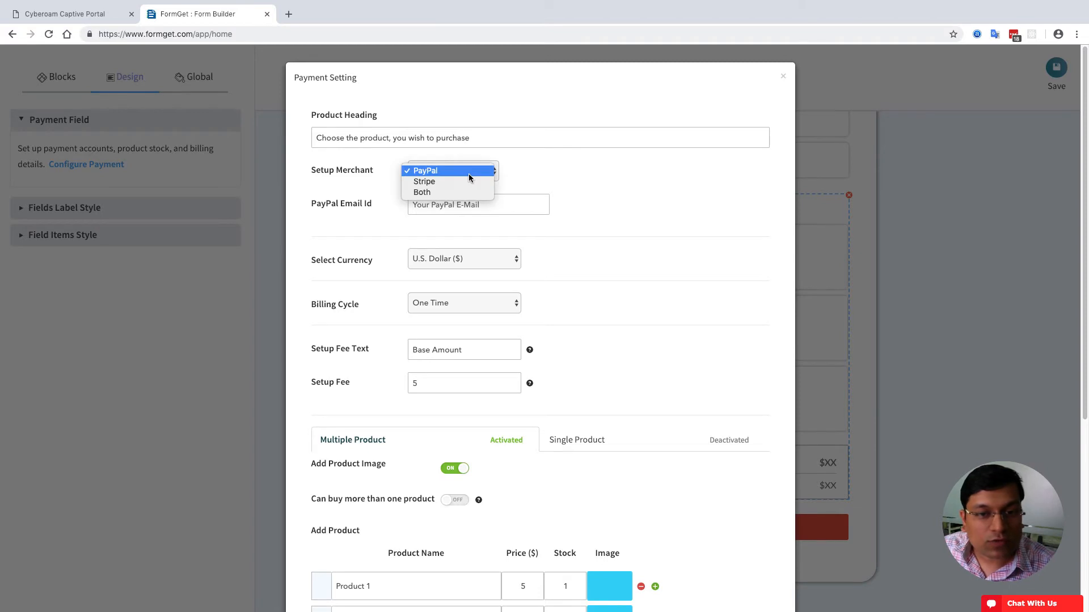
click(367, 186)
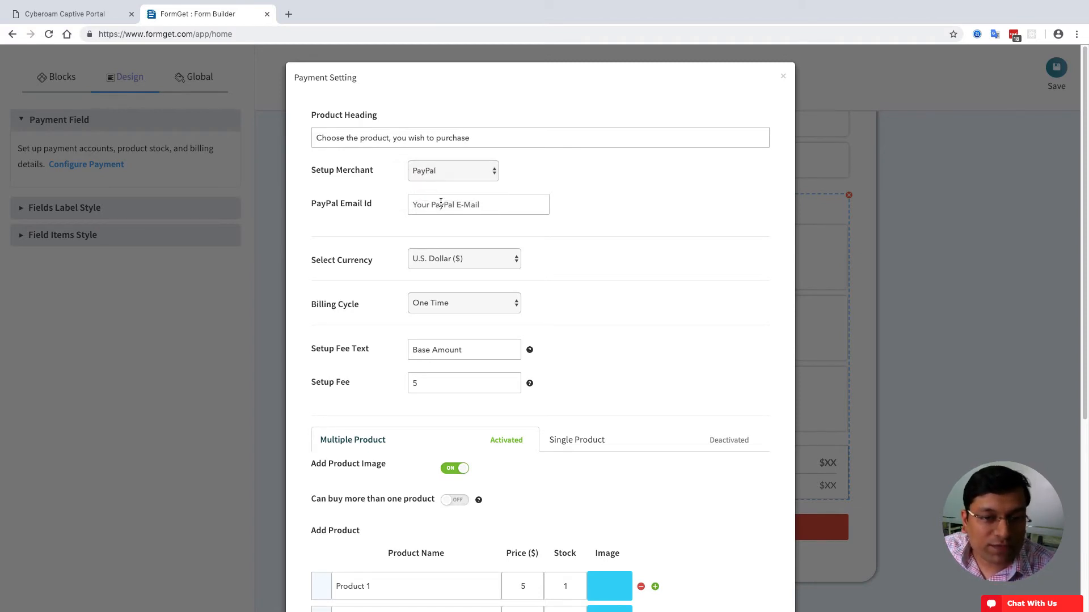
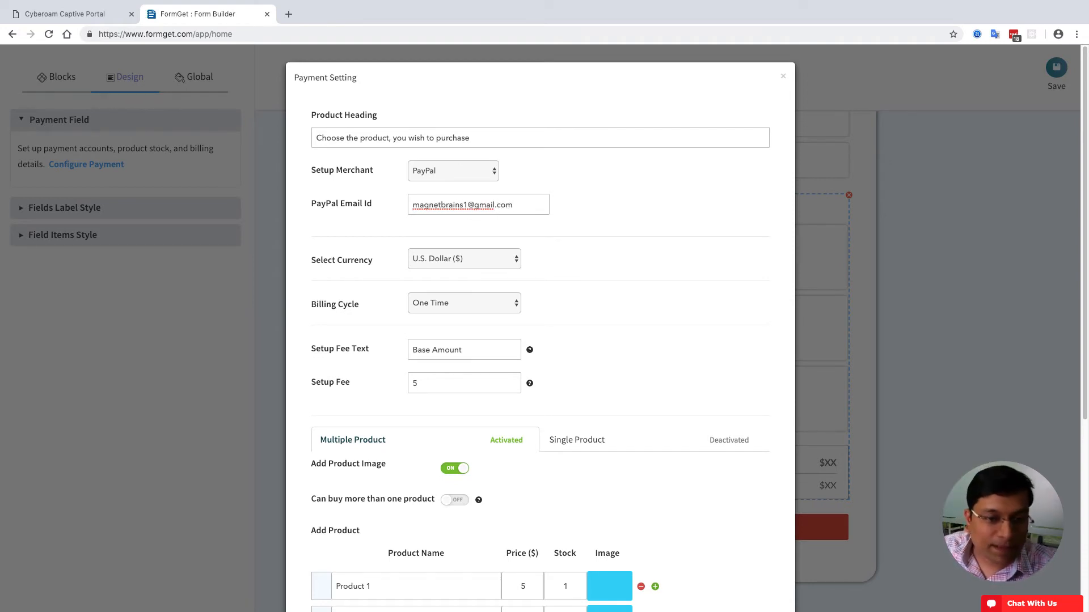
- Enter the PayPal account e-mail, keeping U.S. Dollar currency and One Time billing
click(447, 259)
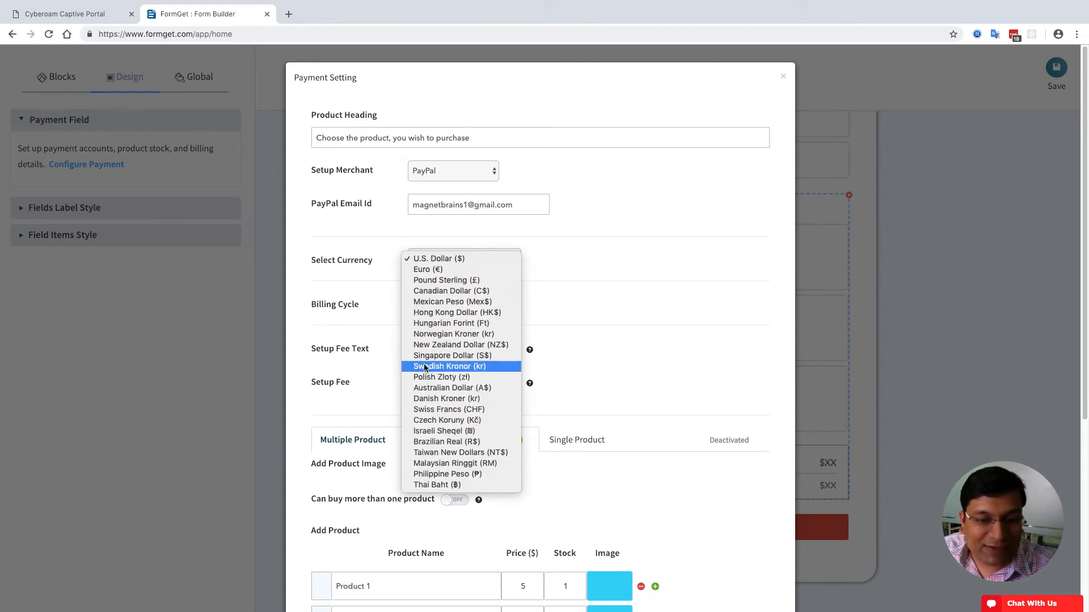
click(556, 267)
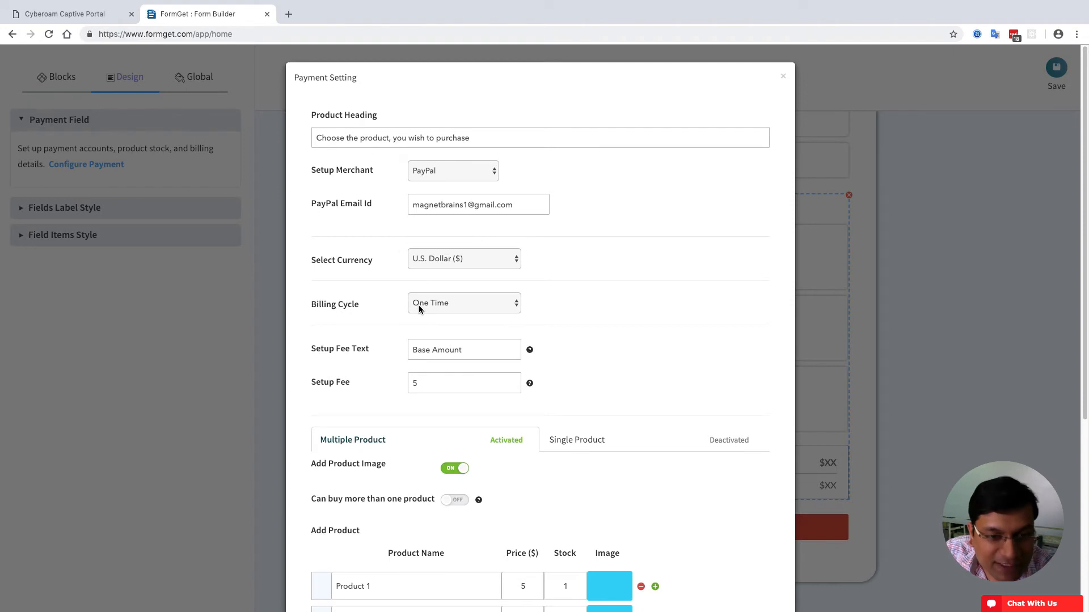
click(460, 304)
click(679, 312)
scroll(679, 312, down, 1)
scroll(680, 312, down, 1)
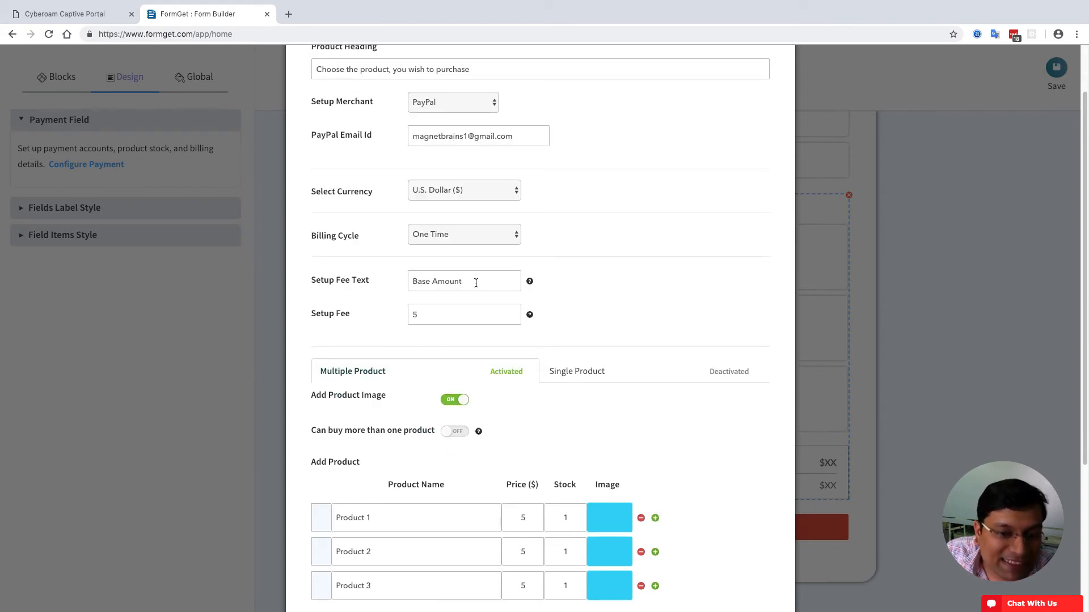
- Relabel the setup fee 'Shipping Charge' and set its amount to 10
drag(462, 283, 228, 281)
text(Shipping)
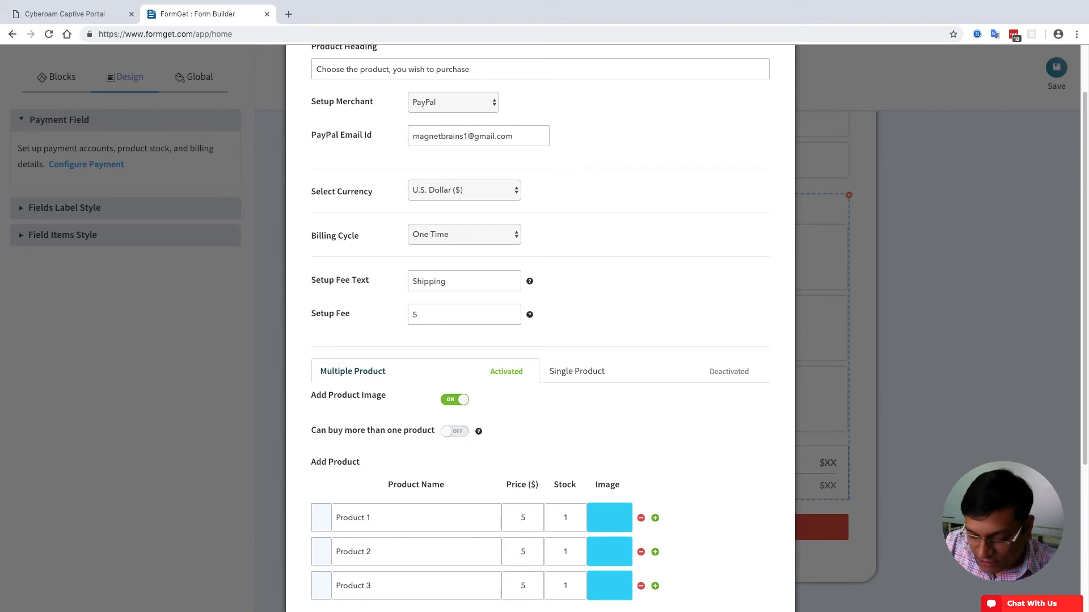
text(Charge)
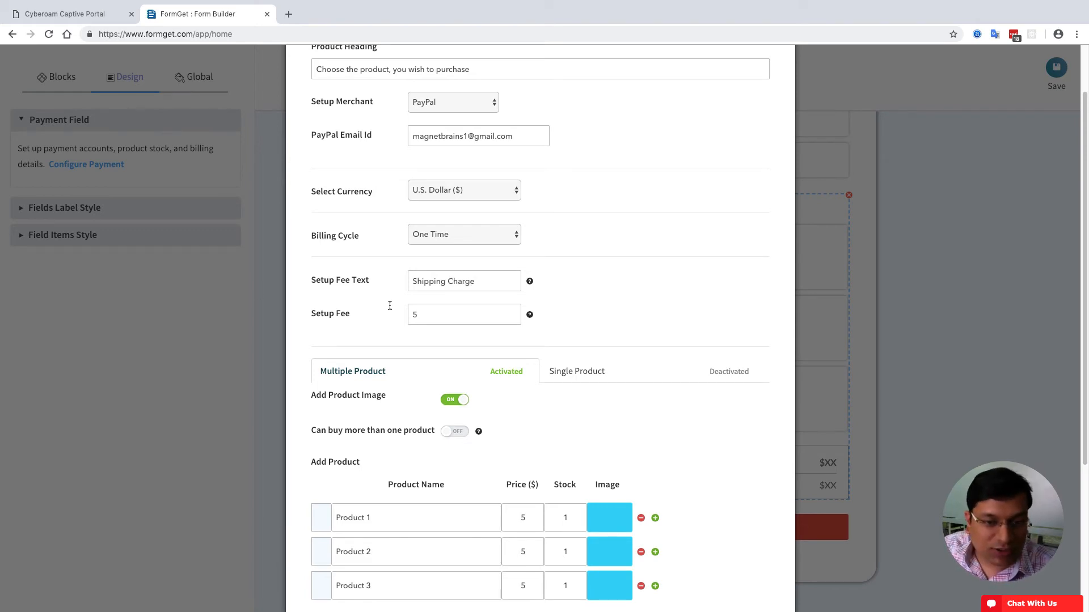
key(Tab)
text(10)
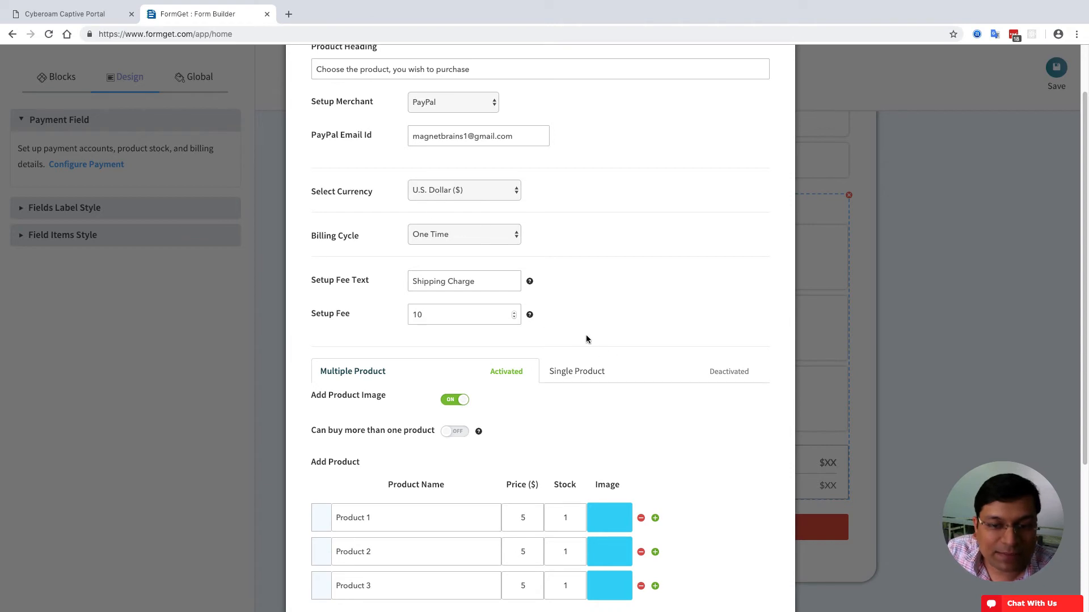
scroll(573, 335, down, 3)
- Toggle the product-image and multiple-product options off and on, leaving both as before
scroll(544, 334, up, 1)
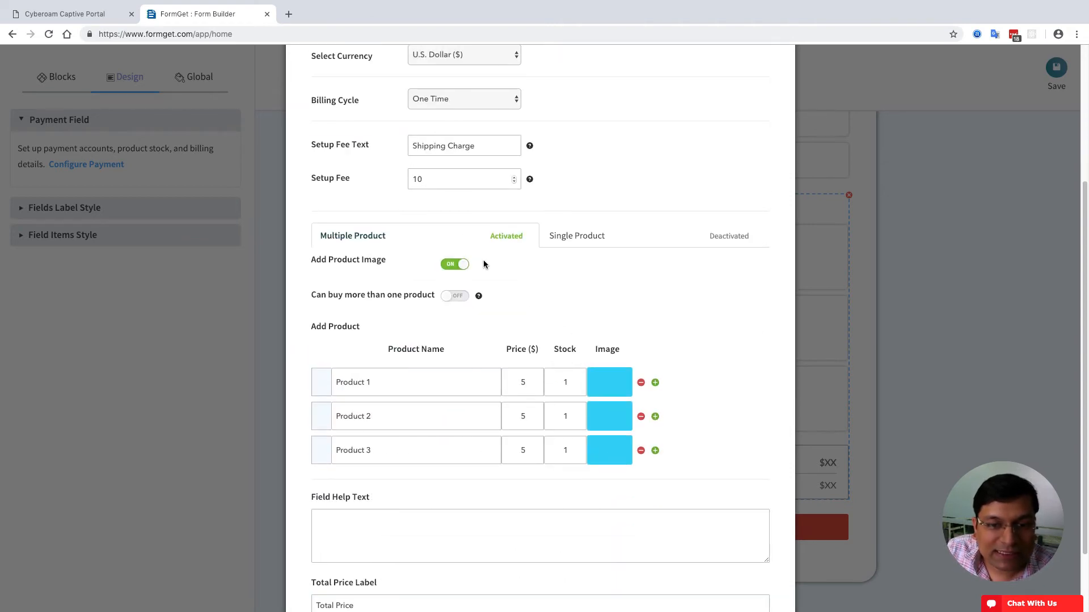
click(454, 266)
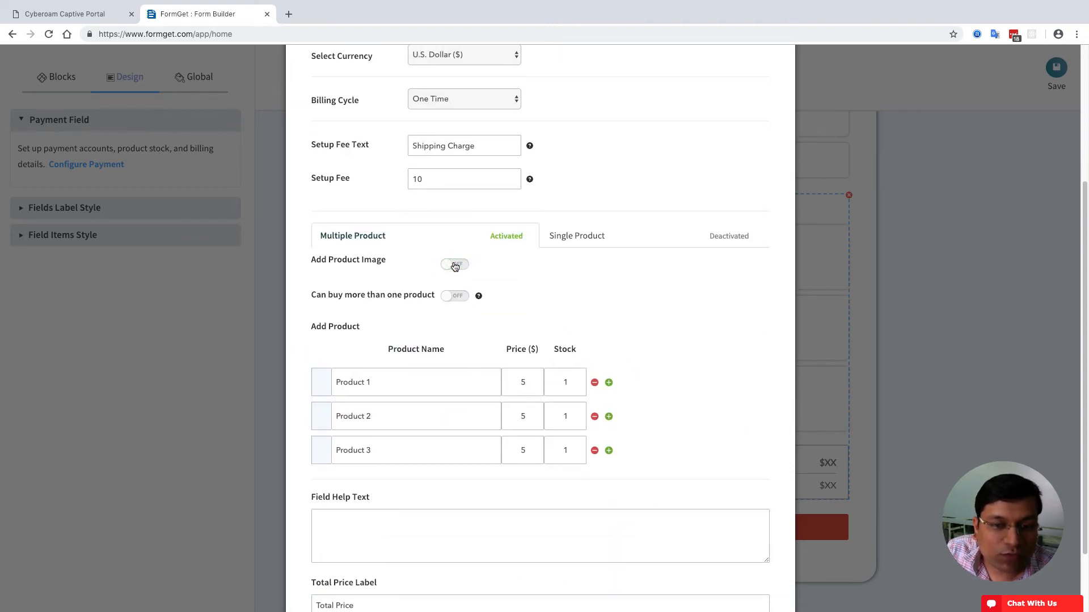
click(455, 265)
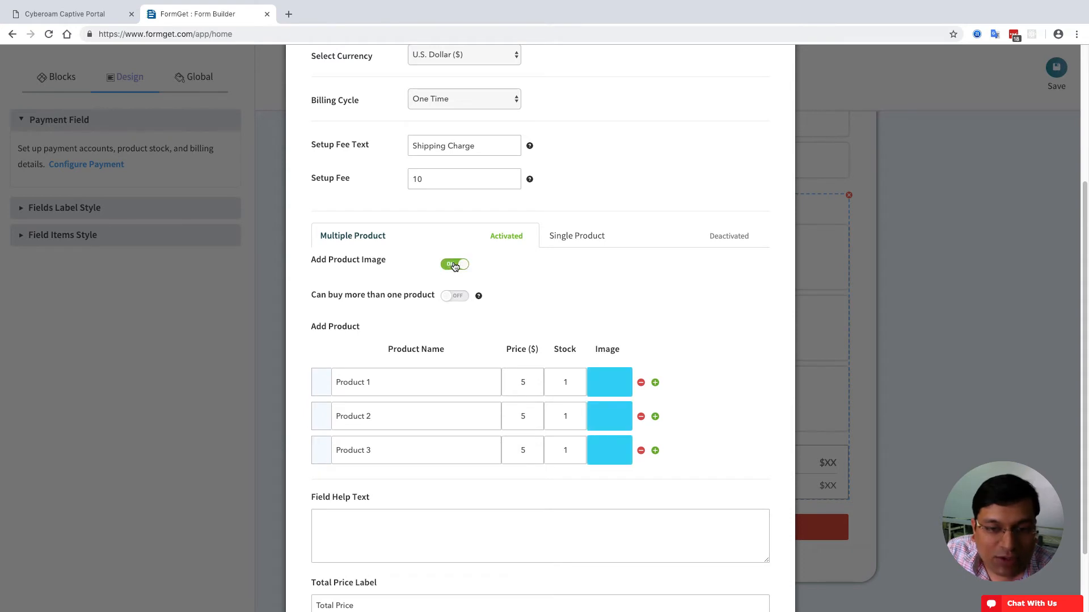
click(456, 297)
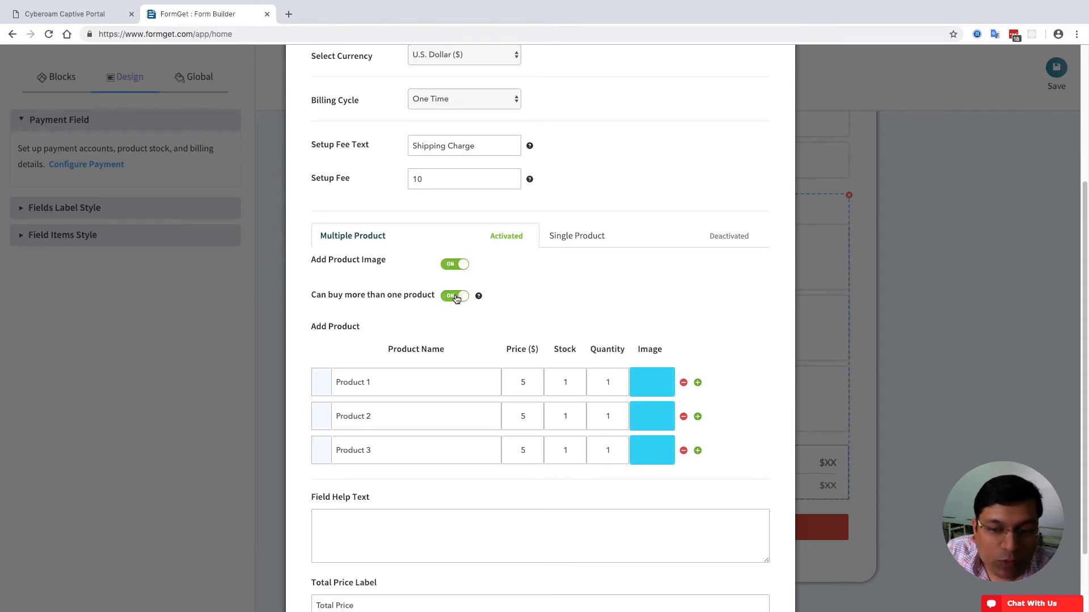
click(457, 297)
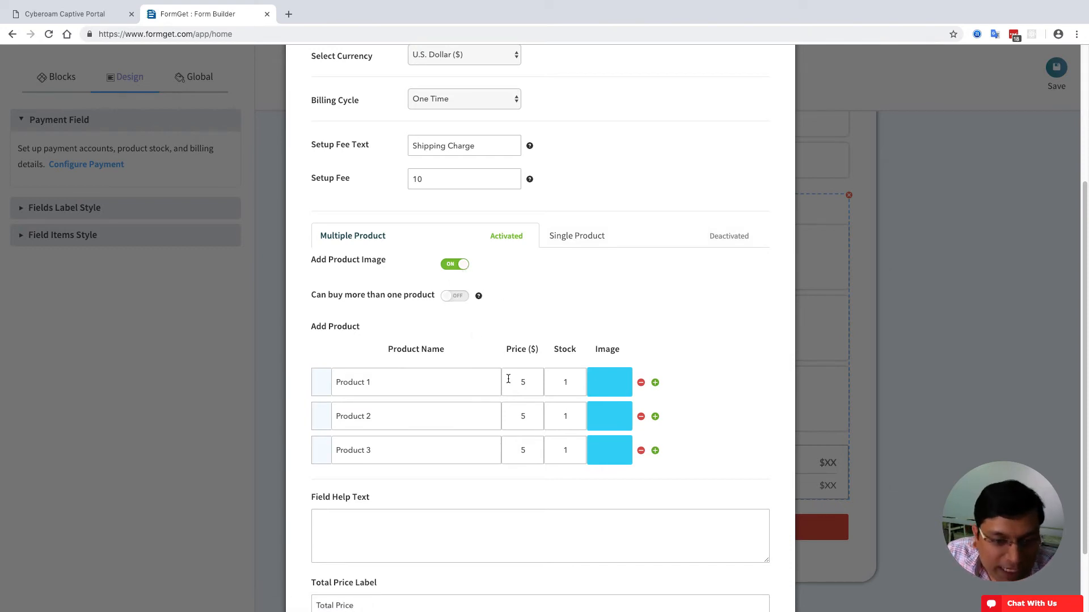
- Name the products T-Shirt Small, T-Shirt Medium Size and T-Shirt Large
key(ctrl+a)
text(T)
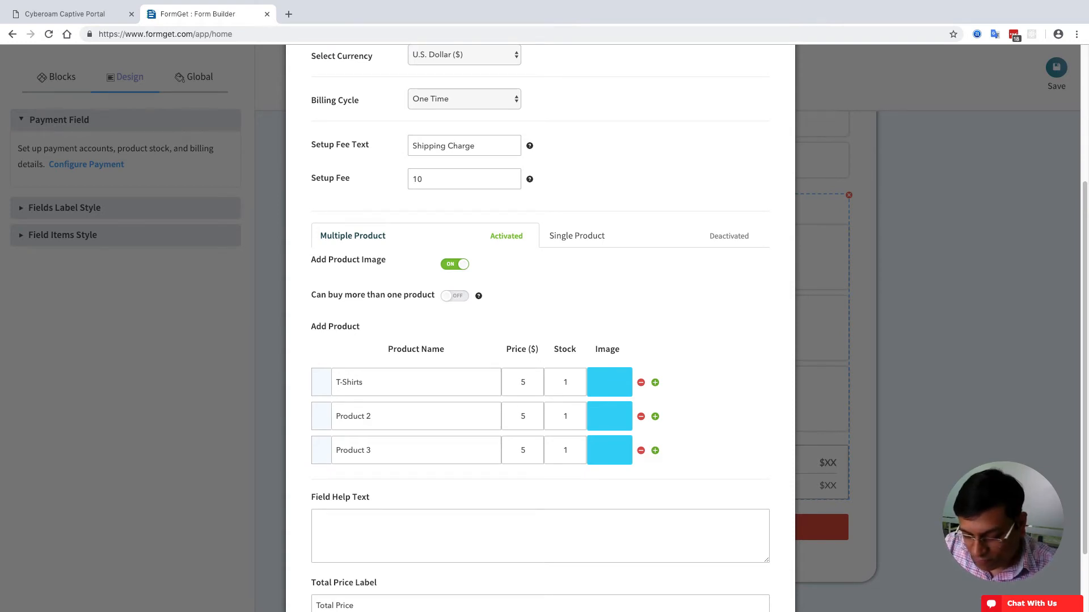
text(-Shirts Small Size)
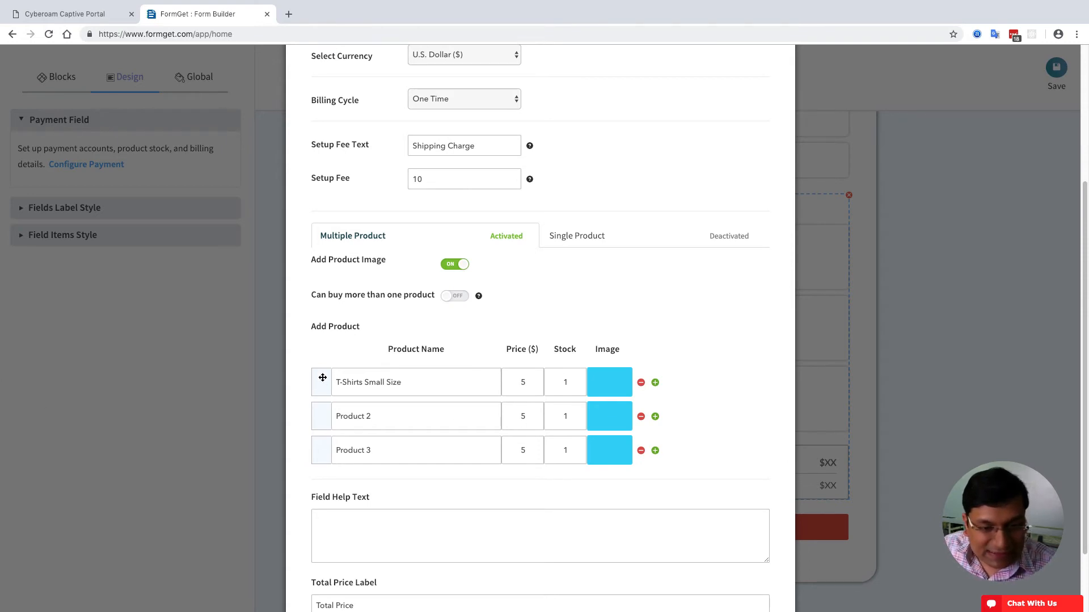
key(BackSpace)
key(Tab)
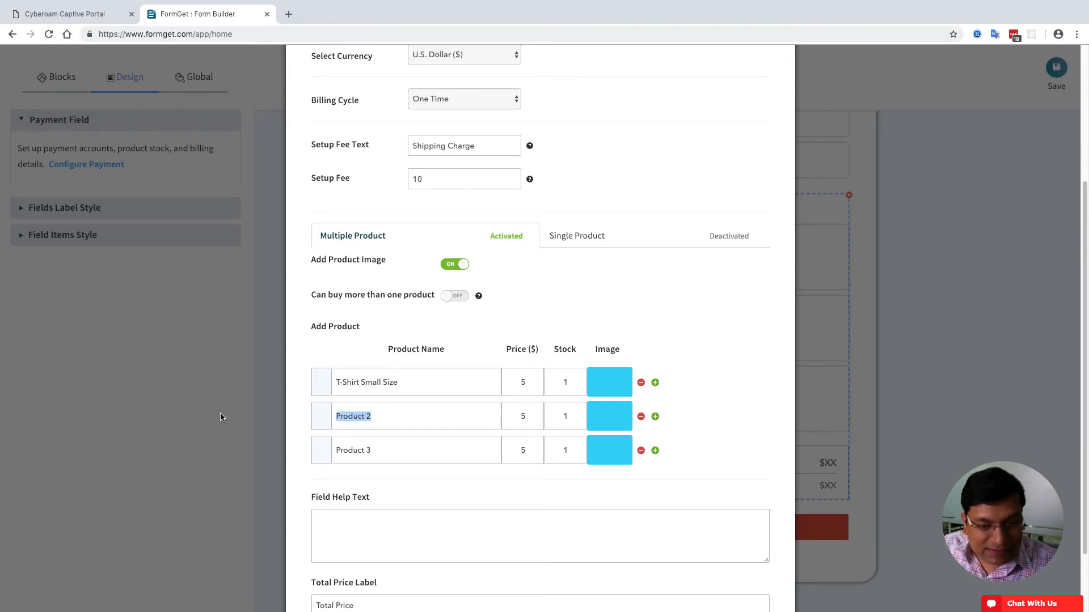
text(T-Shirt Med)
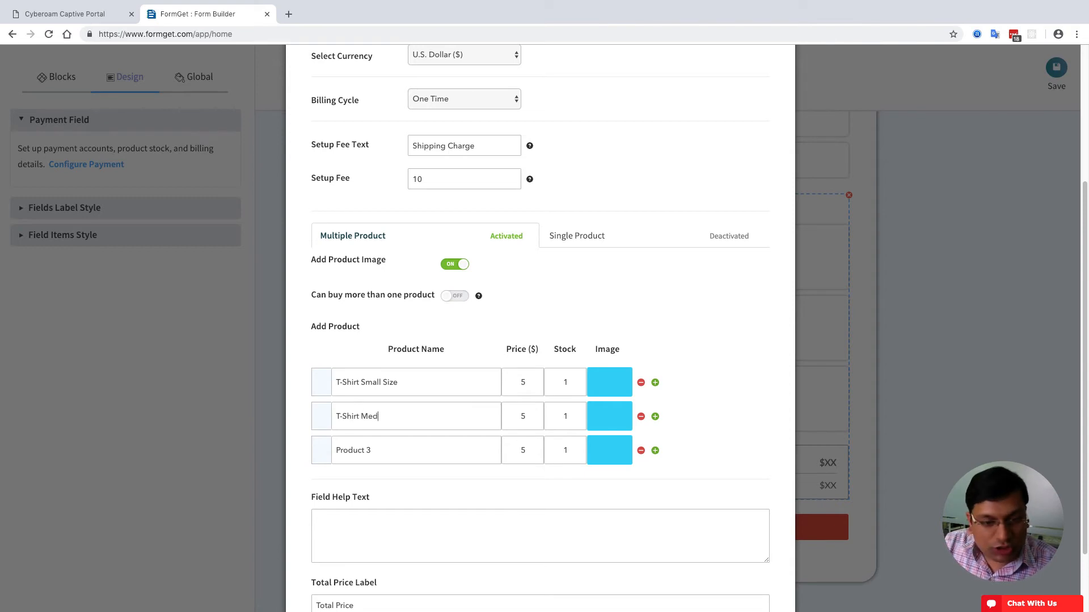
text(ium Size)
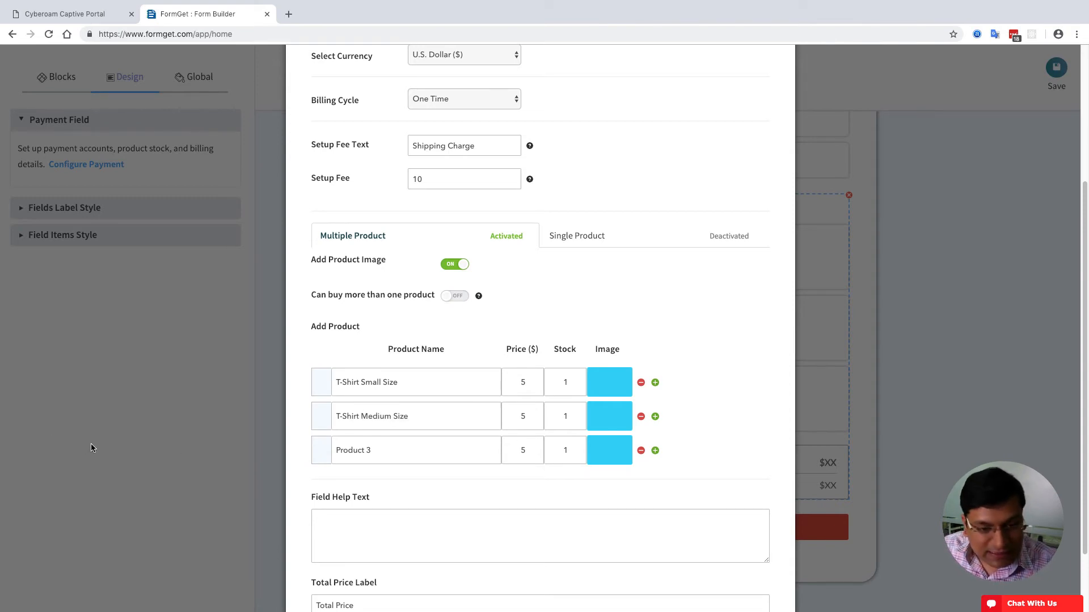
key(Tab)
text(T)
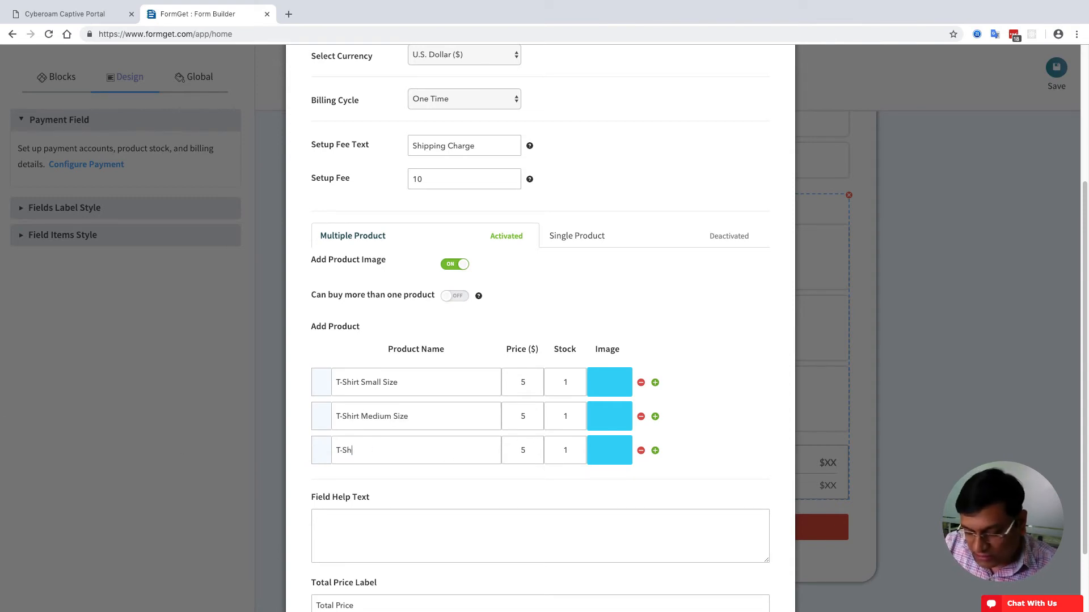
text(-Shirt Large Size)
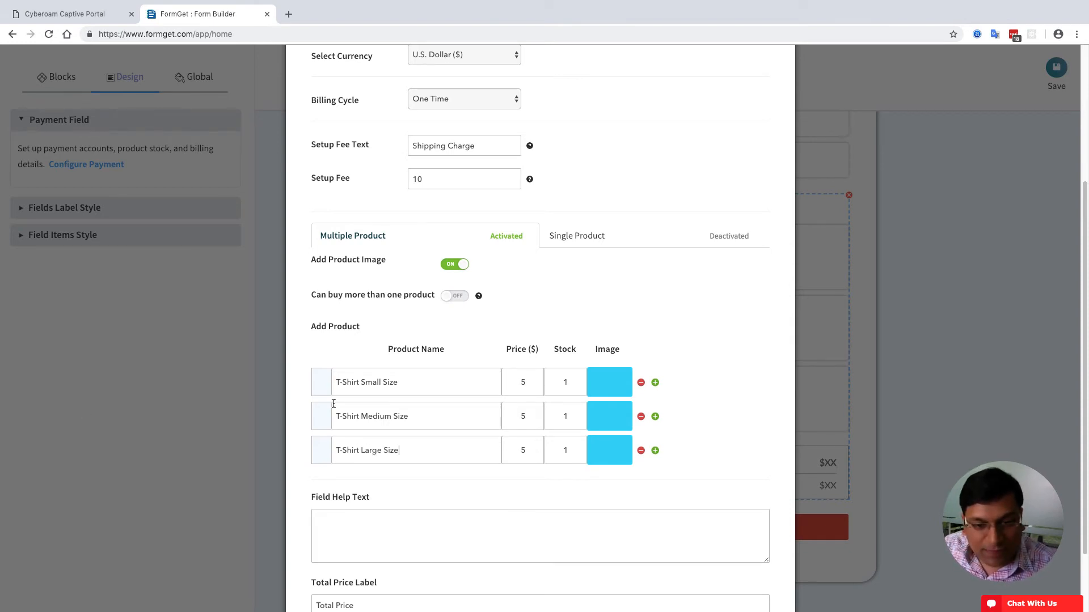
- Set the product prices to 2.99, 2.99 and 4.99 and save the settings
click(518, 382)
key(BackSpace)
text(2)
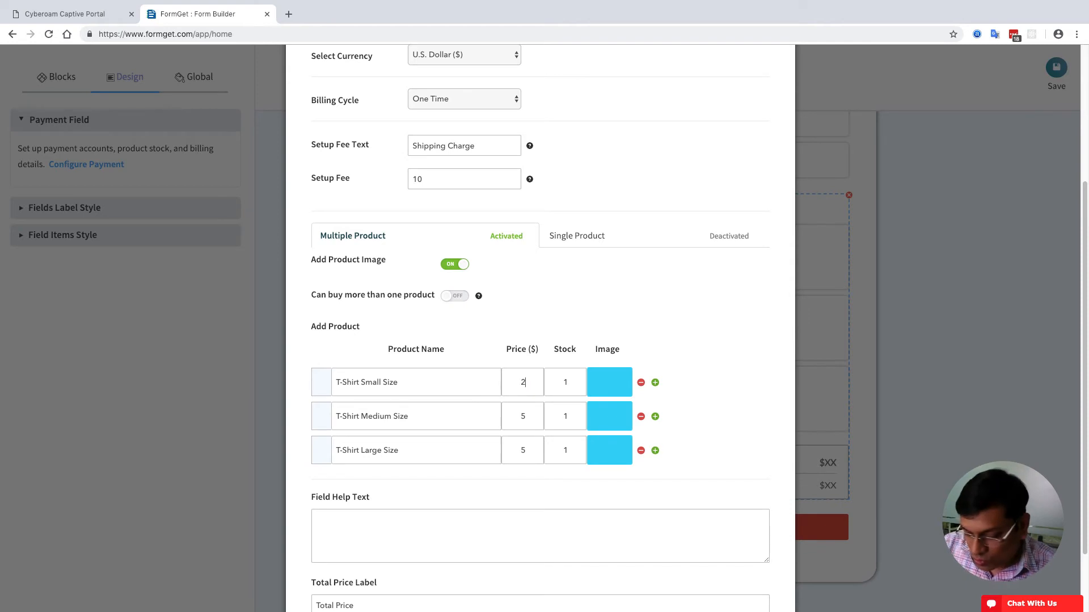
text(.99)
click(523, 414)
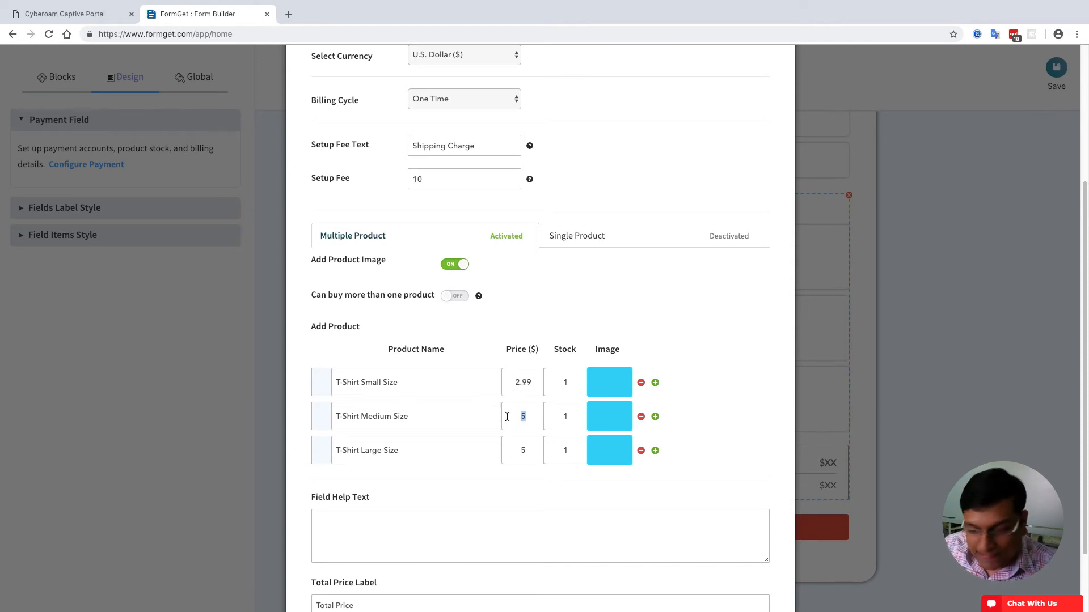
key(BackSpace)
text(2.99)
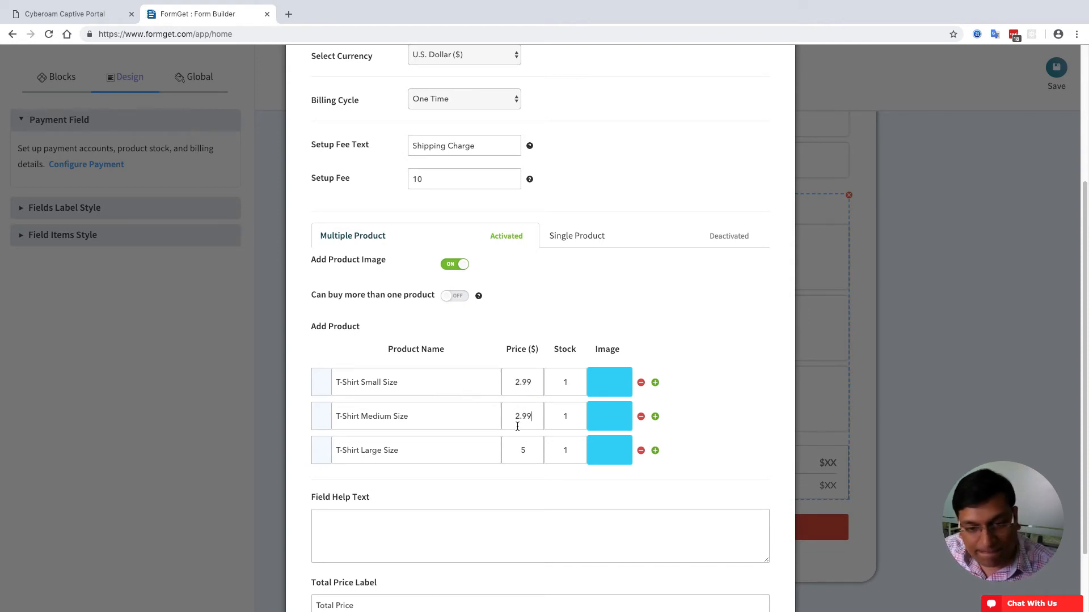
drag(527, 450, 498, 455)
text(4)
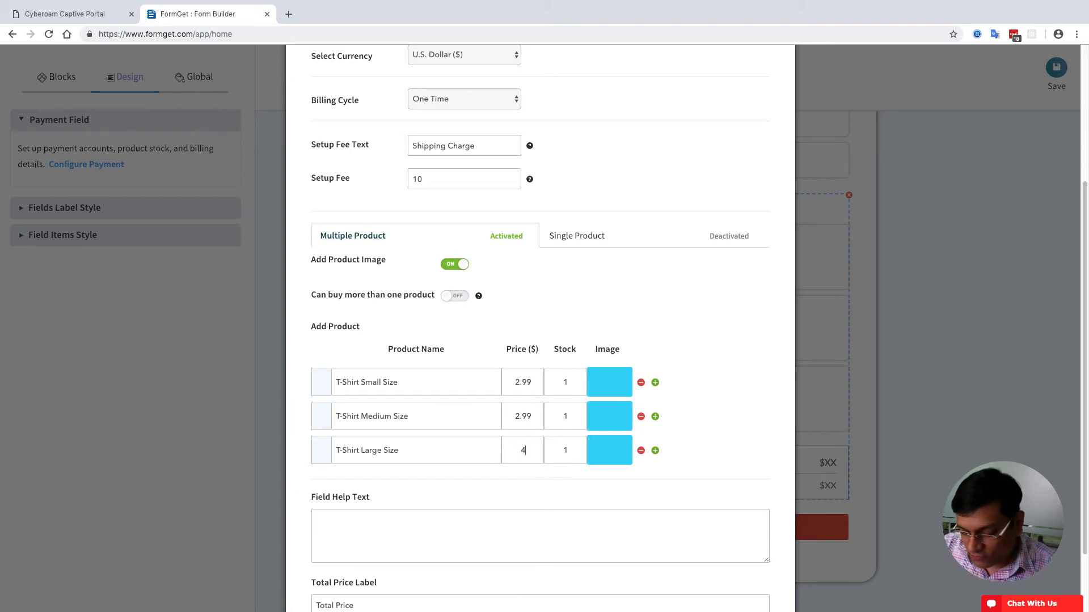
text(.99)
scroll(576, 466, down, 1)
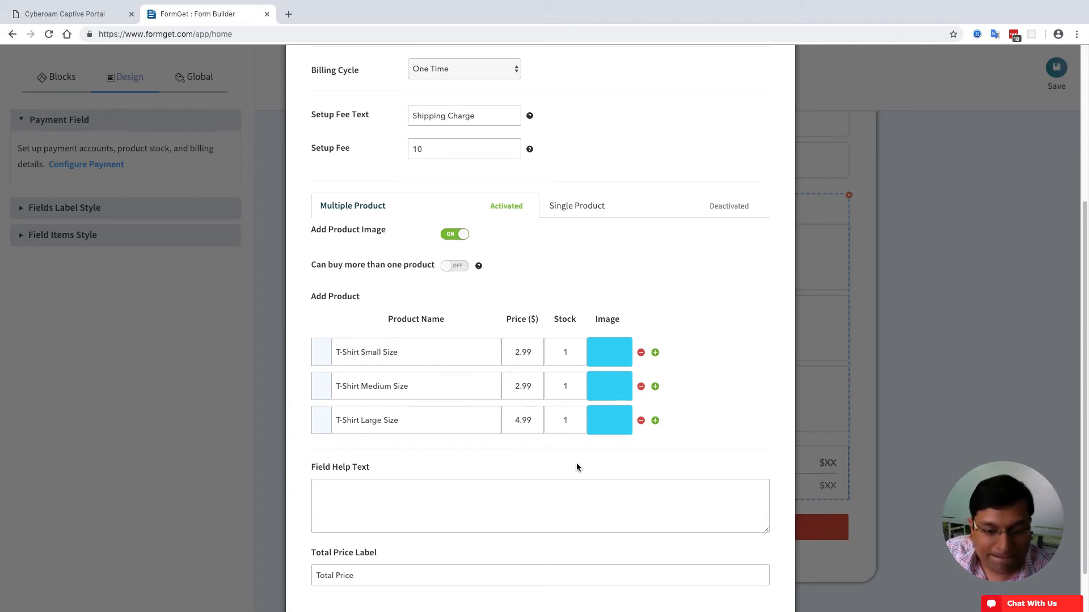
scroll(513, 490, down, 2)
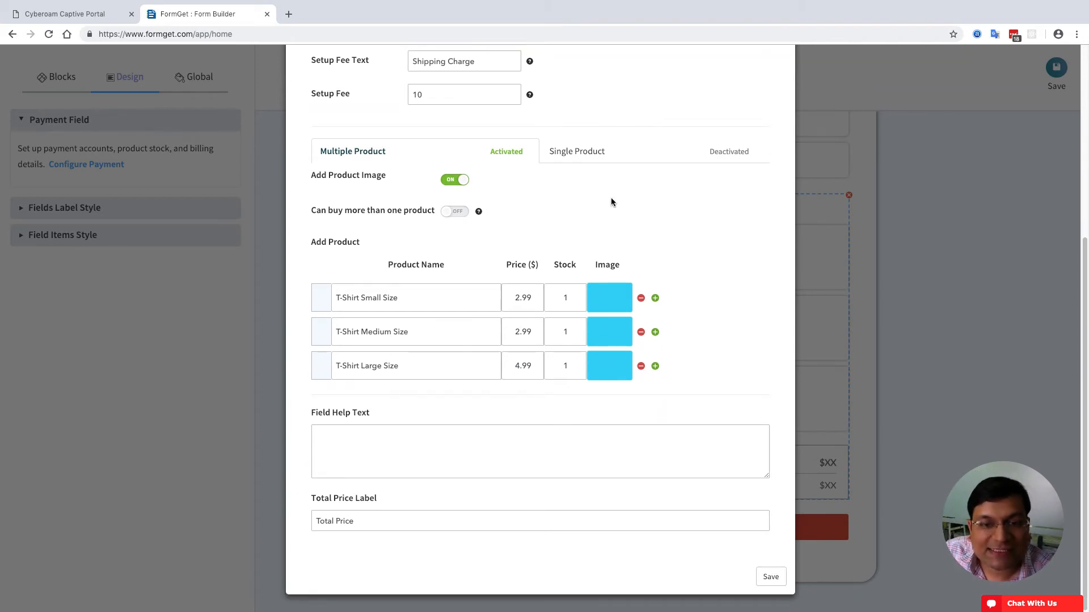
click(770, 577)
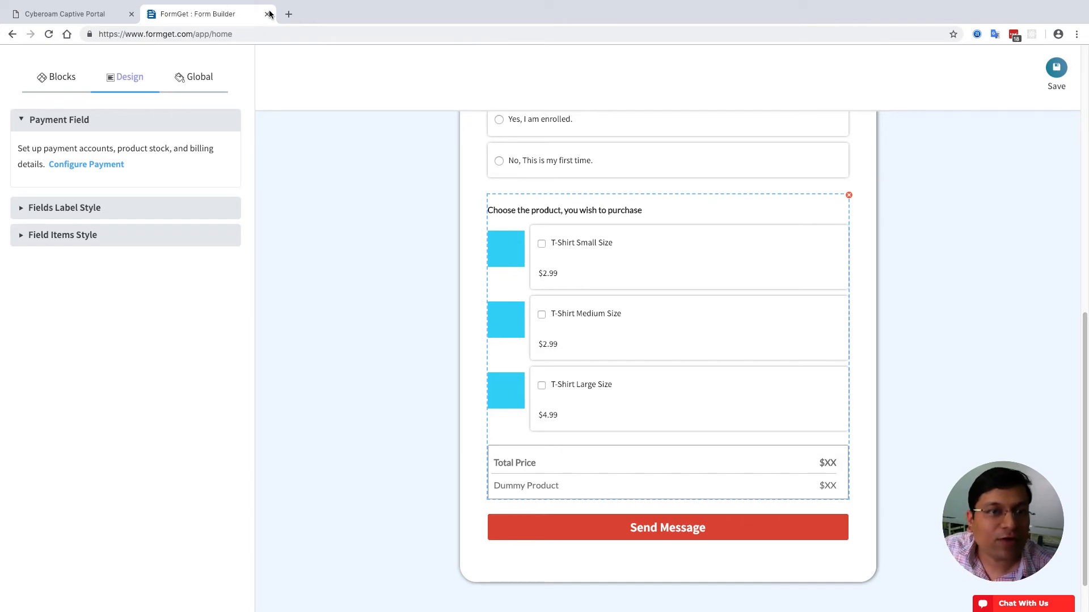
click(289, 14)
- Search Google for 'tshirt png' and save the grey T-shirt image as Grey-T-Shirt-PNG.png in Downloads
text(tshirt p)
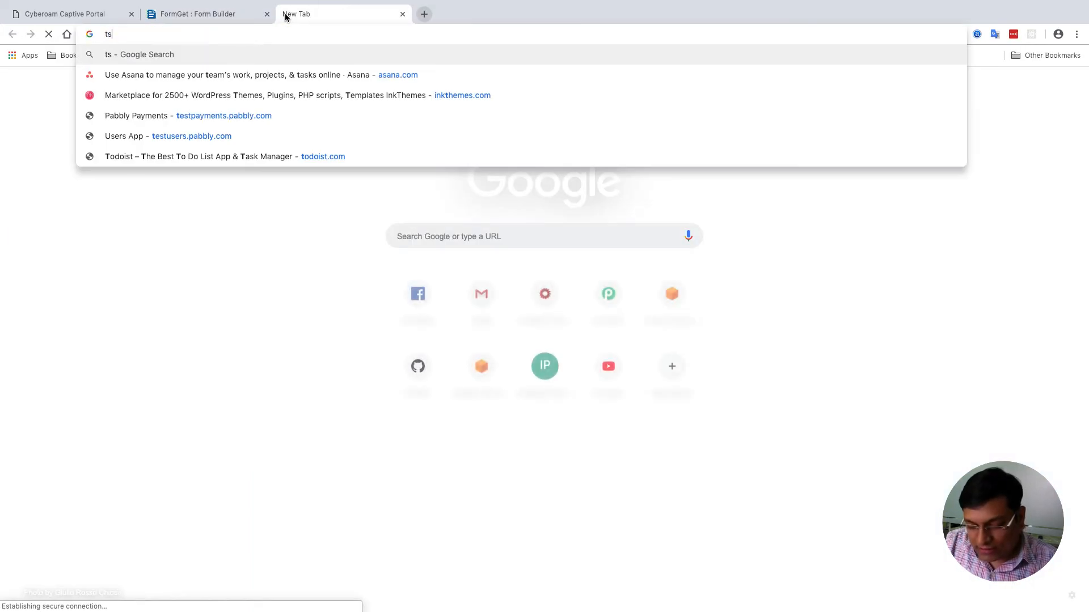
text(ng)
key(Return)
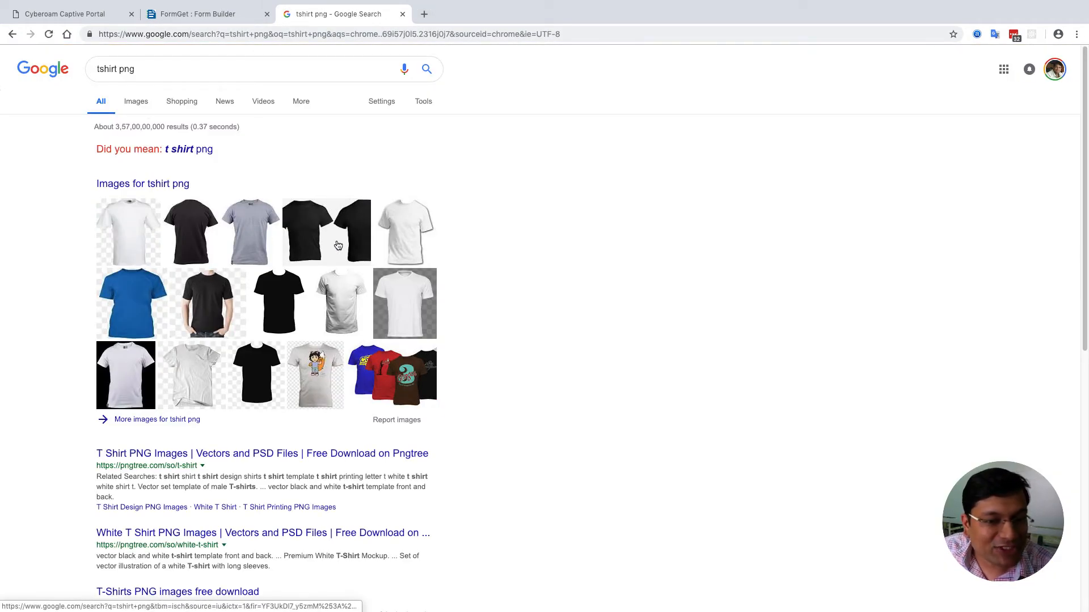
click(245, 238)
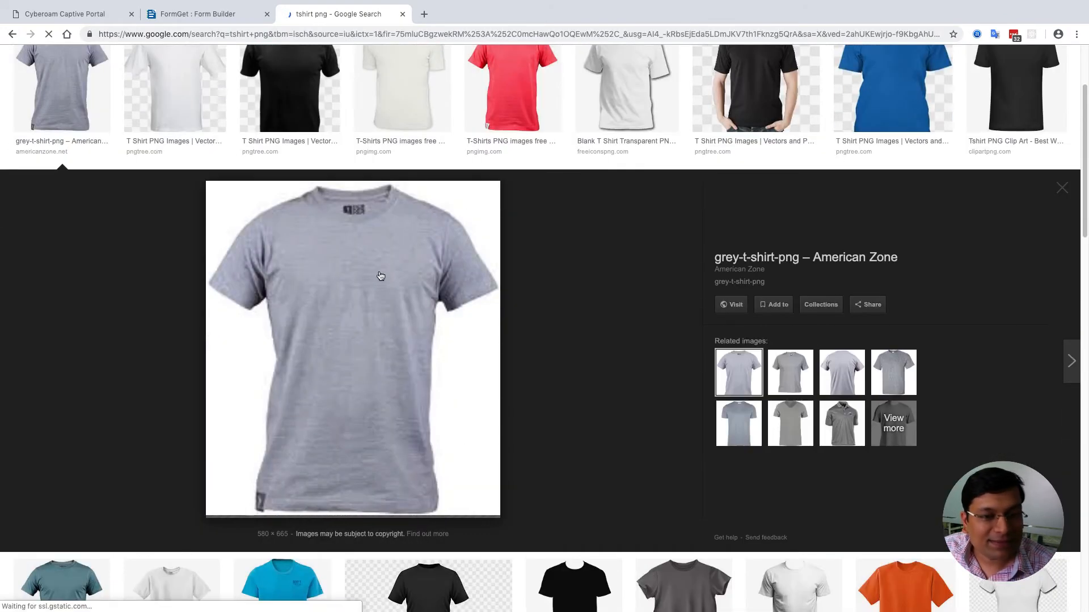
right_click(353, 252)
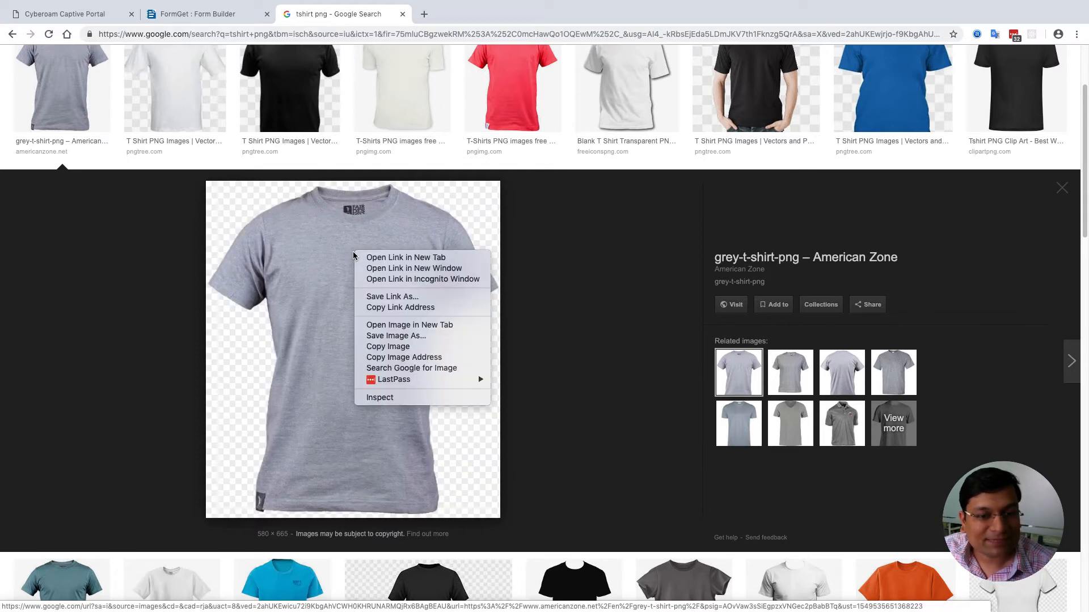
click(390, 334)
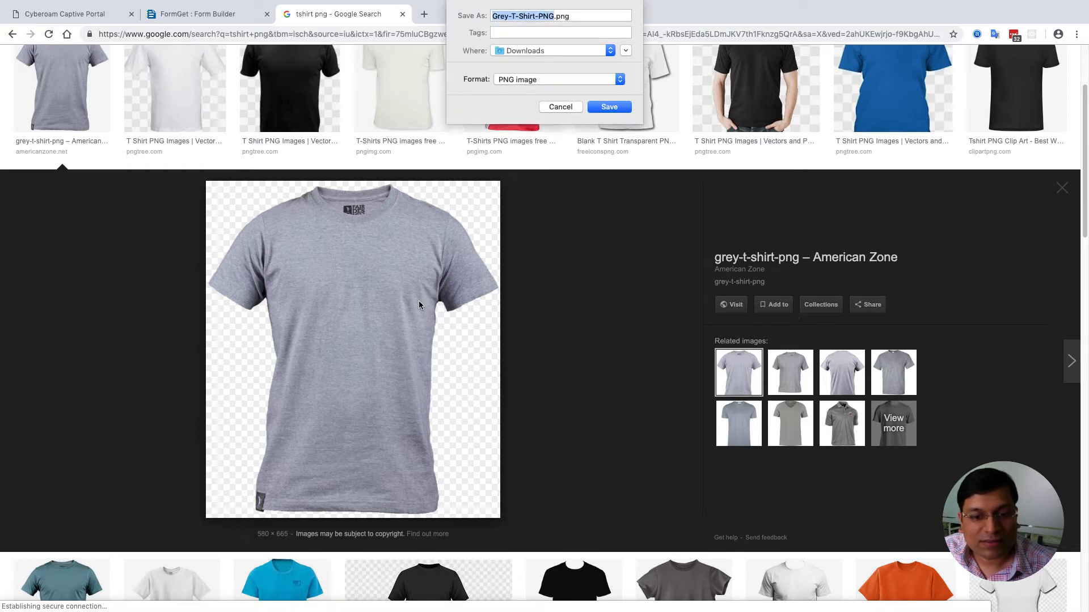
click(609, 107)
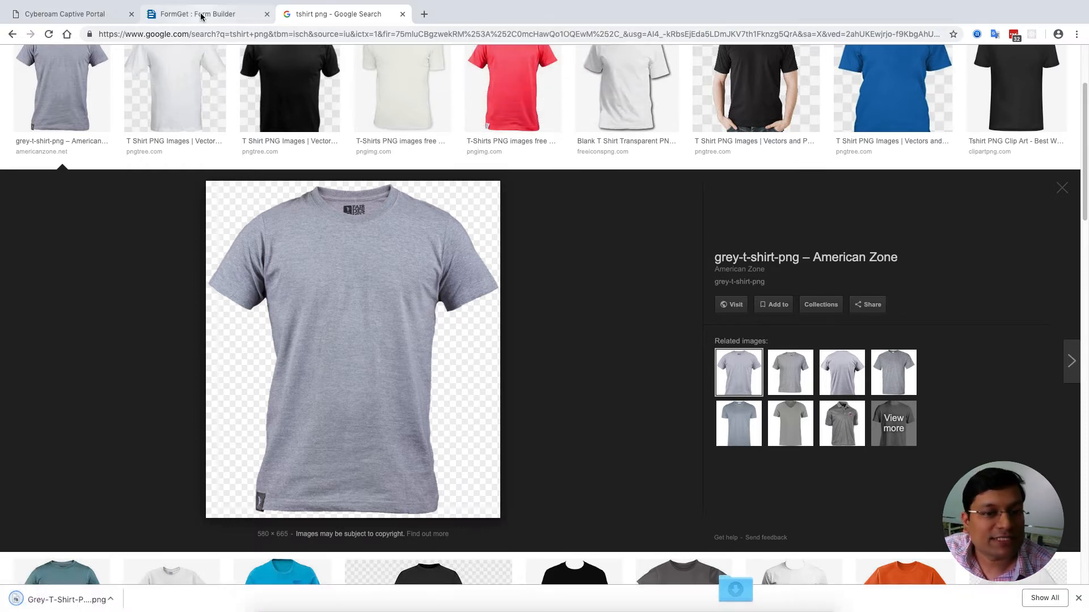
click(201, 15)
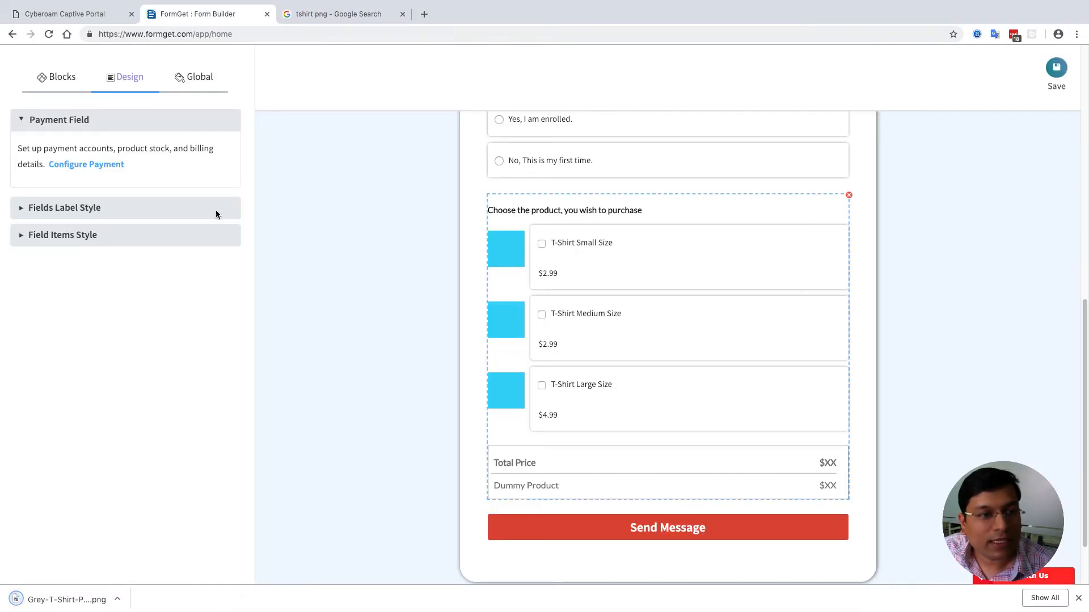
- Attach Grey-T-Shirt-PNG.png from Downloads as the T-Shirt Small Size product image
click(72, 162)
scroll(573, 389, down, 5)
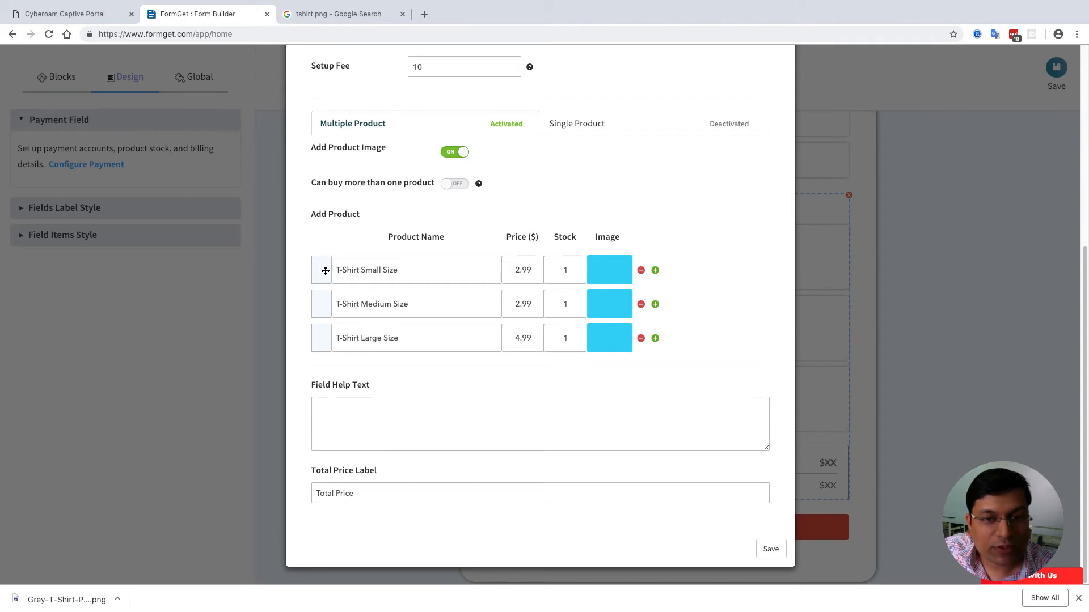
click(625, 276)
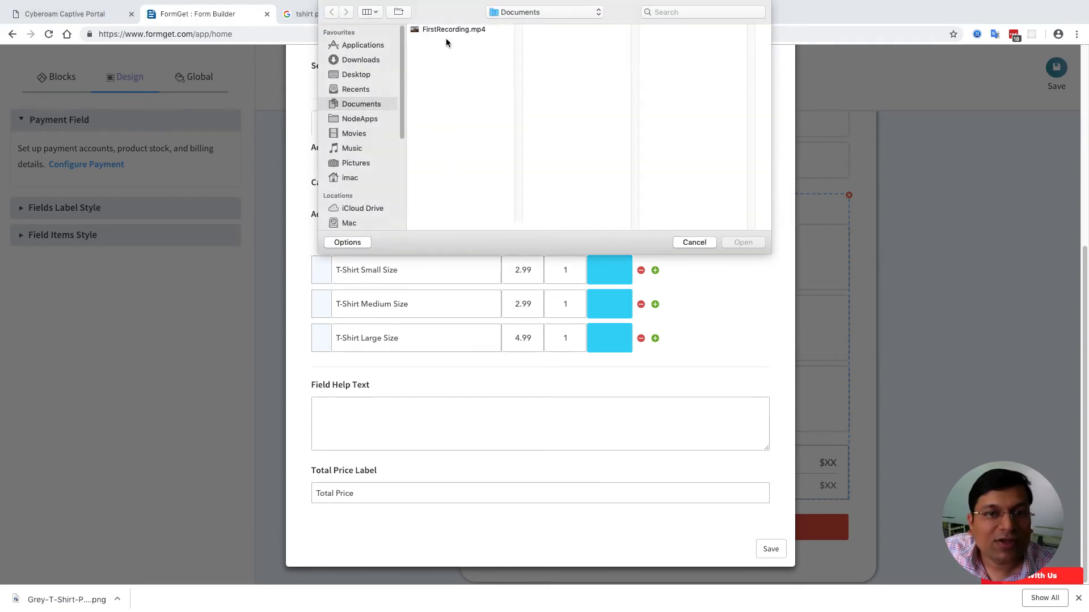
click(360, 60)
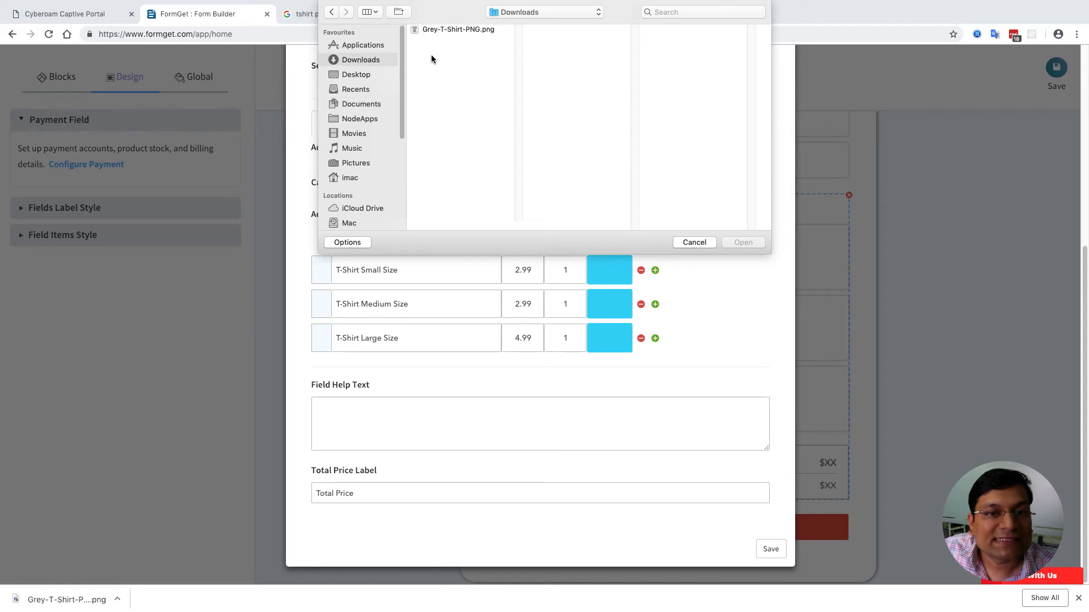
click(457, 29)
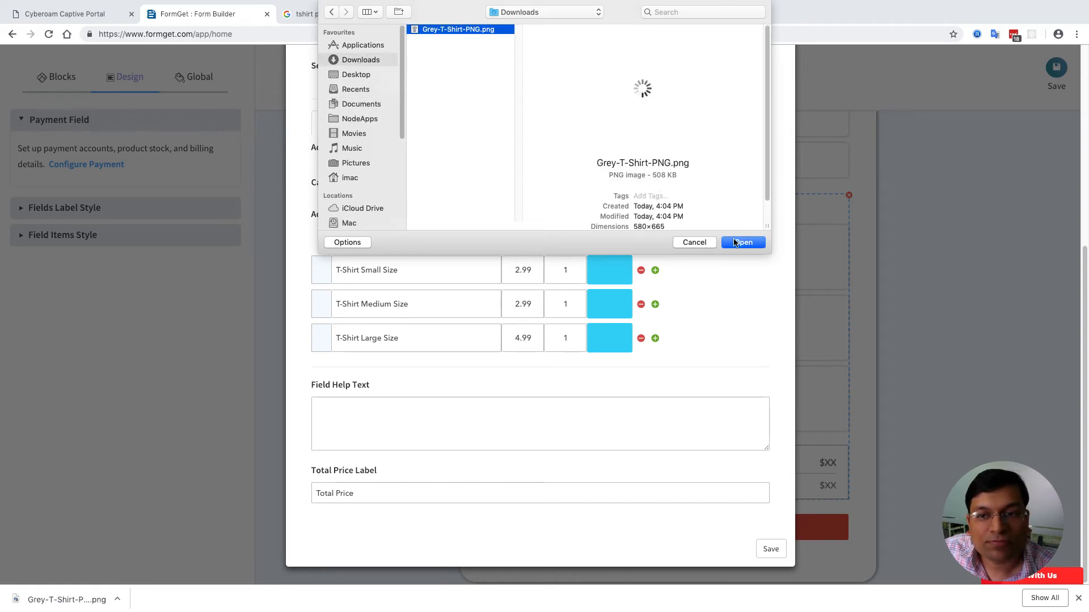
click(736, 243)
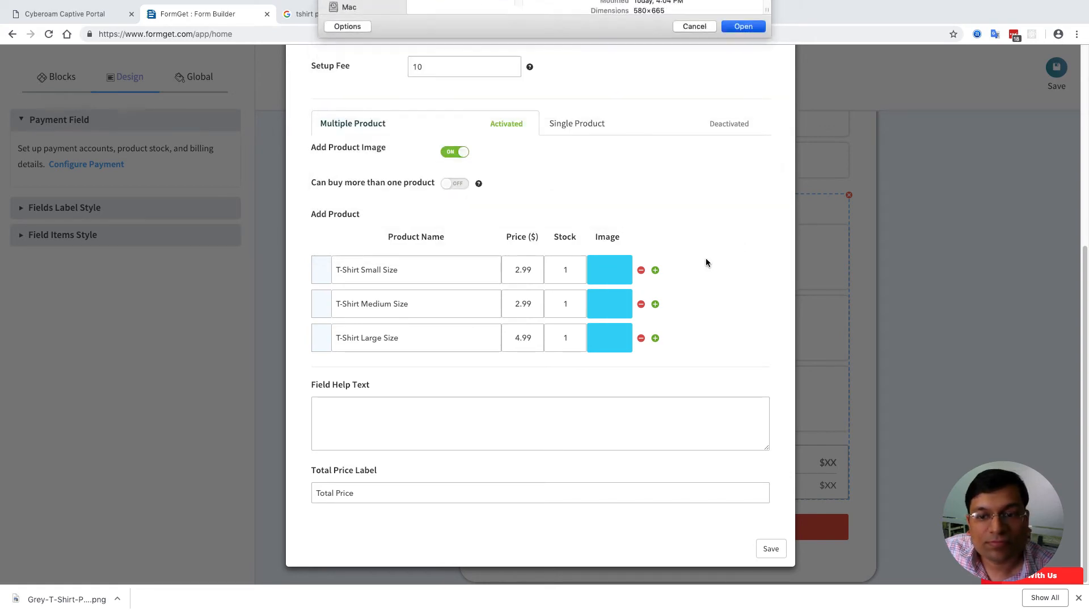
- Give the Medium and Large products the same grey T-shirt image and save
click(618, 305)
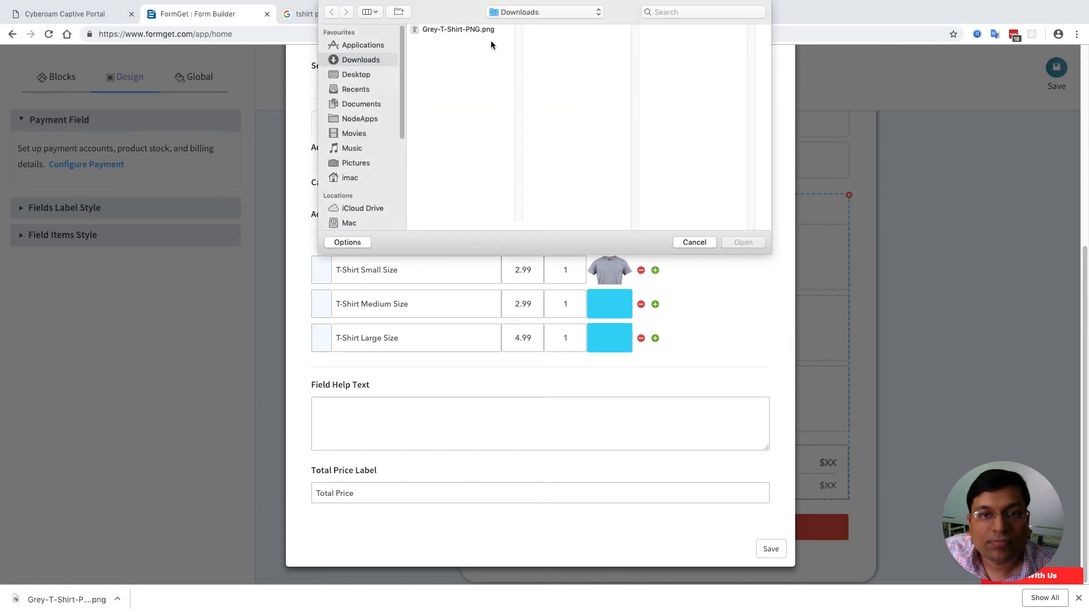
click(487, 31)
click(743, 243)
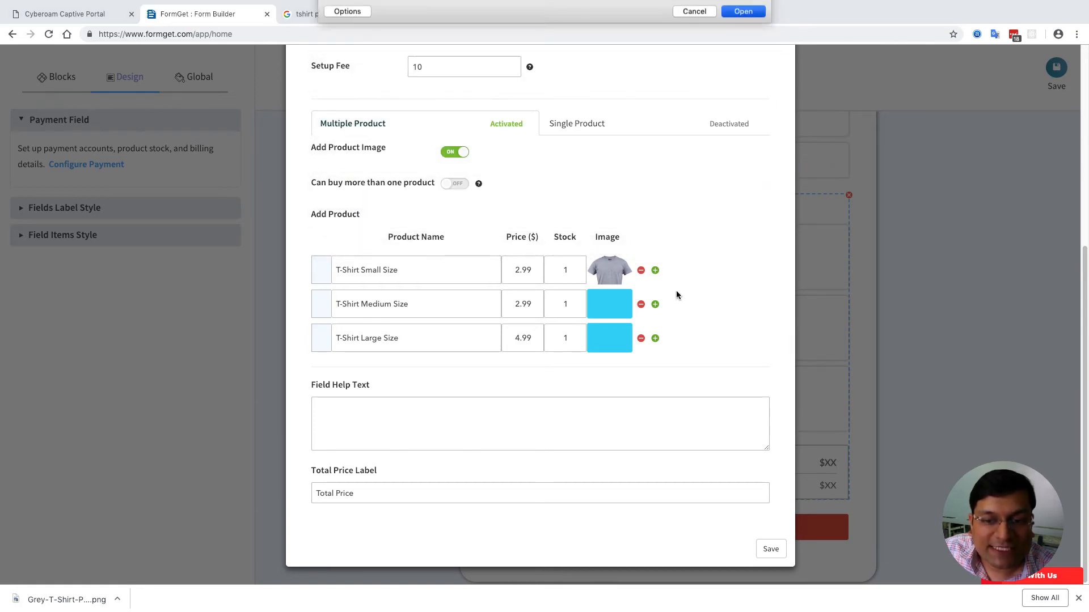
click(607, 341)
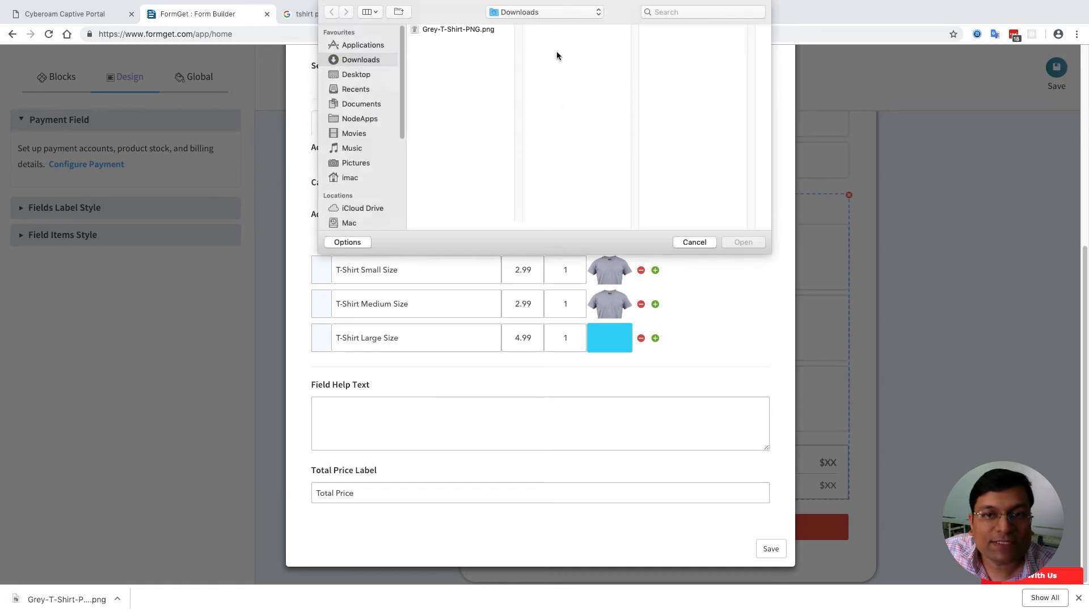
click(464, 32)
click(743, 242)
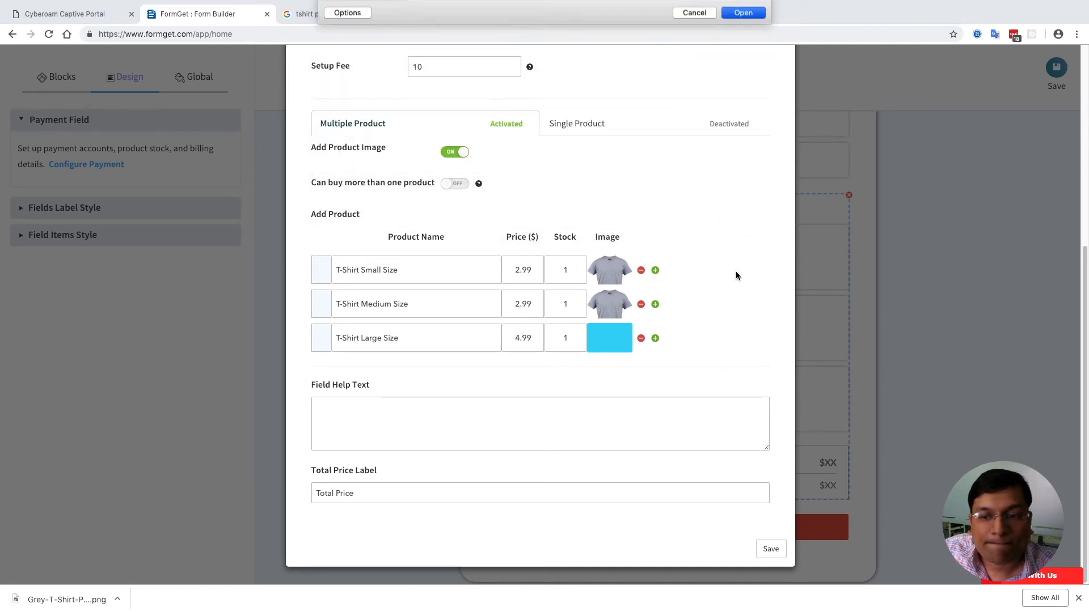
click(771, 549)
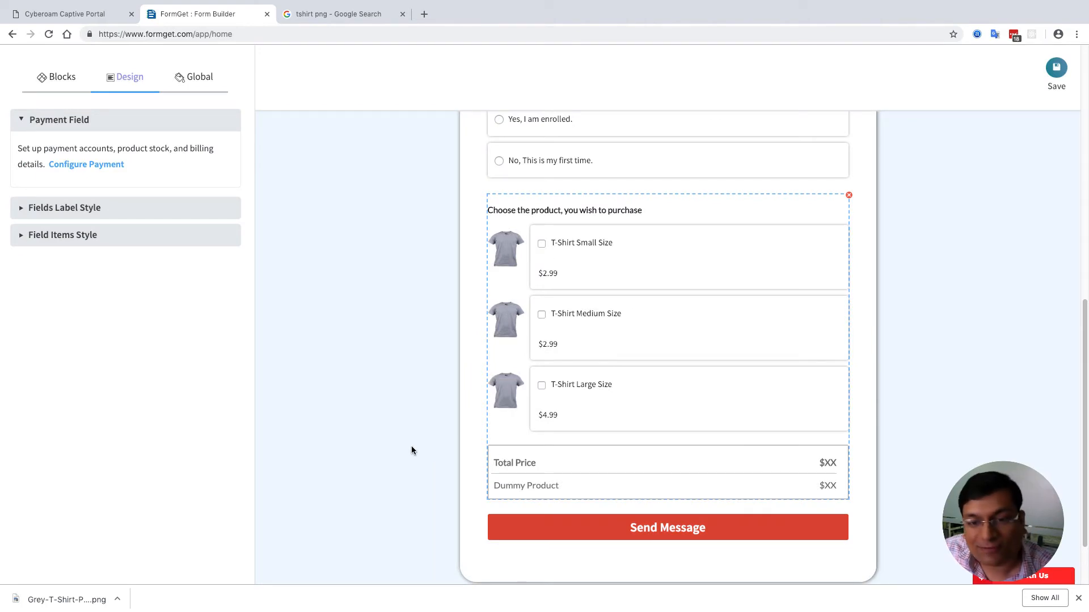
- Shrink the field label margin and drop the field items' line-height to 30
click(152, 207)
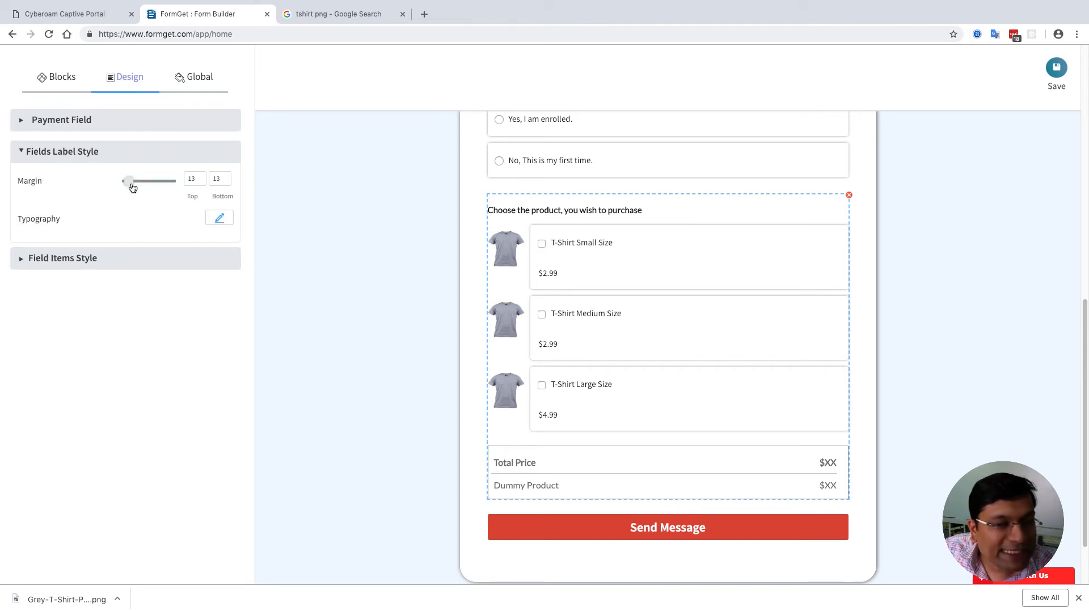
drag(132, 187, 131, 182)
click(109, 256)
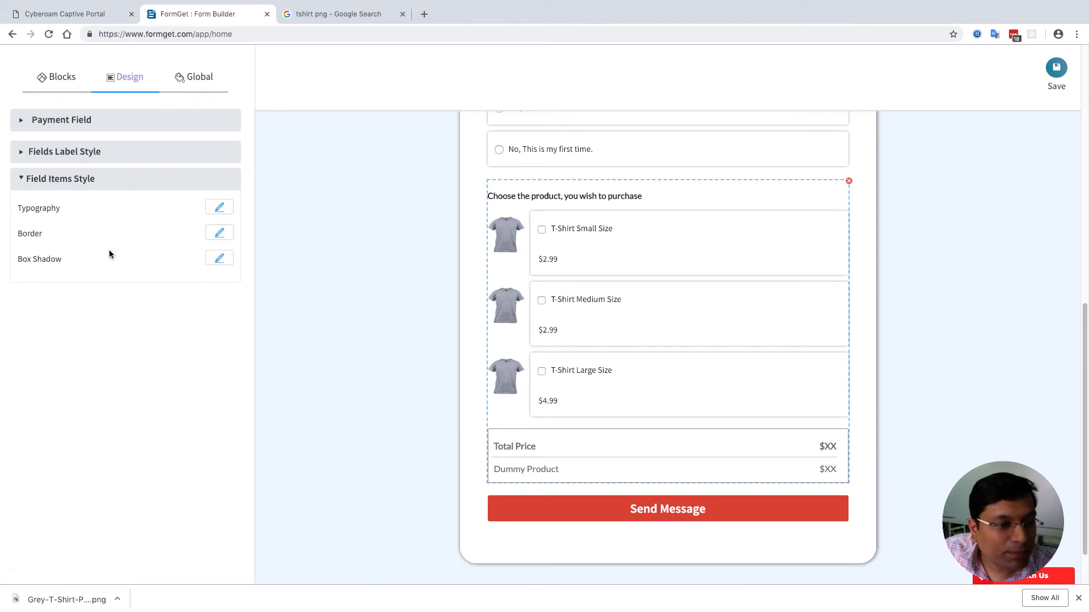
click(219, 208)
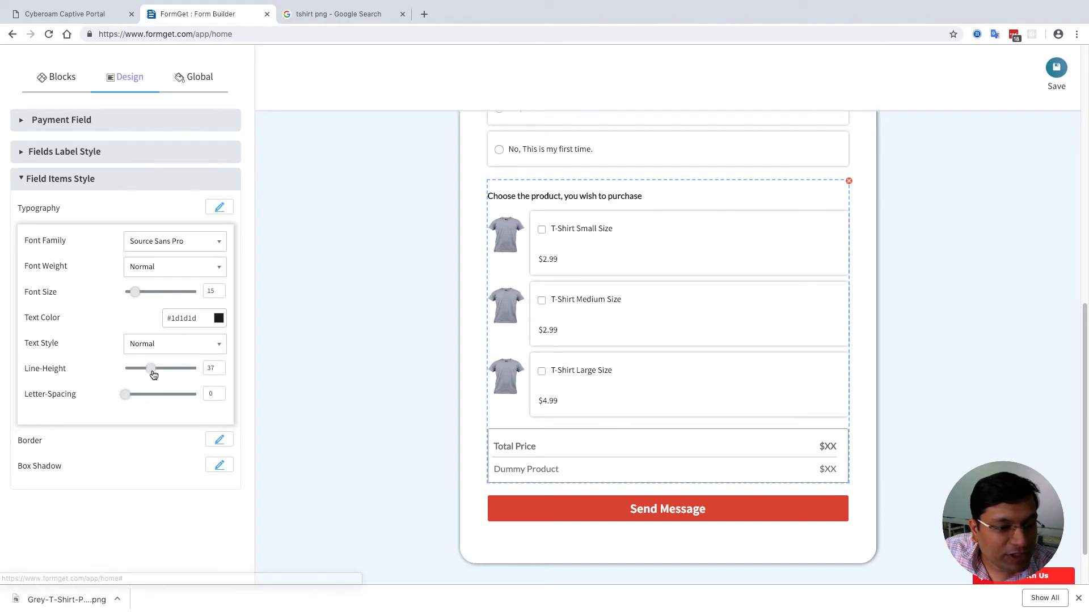
drag(151, 369, 149, 372)
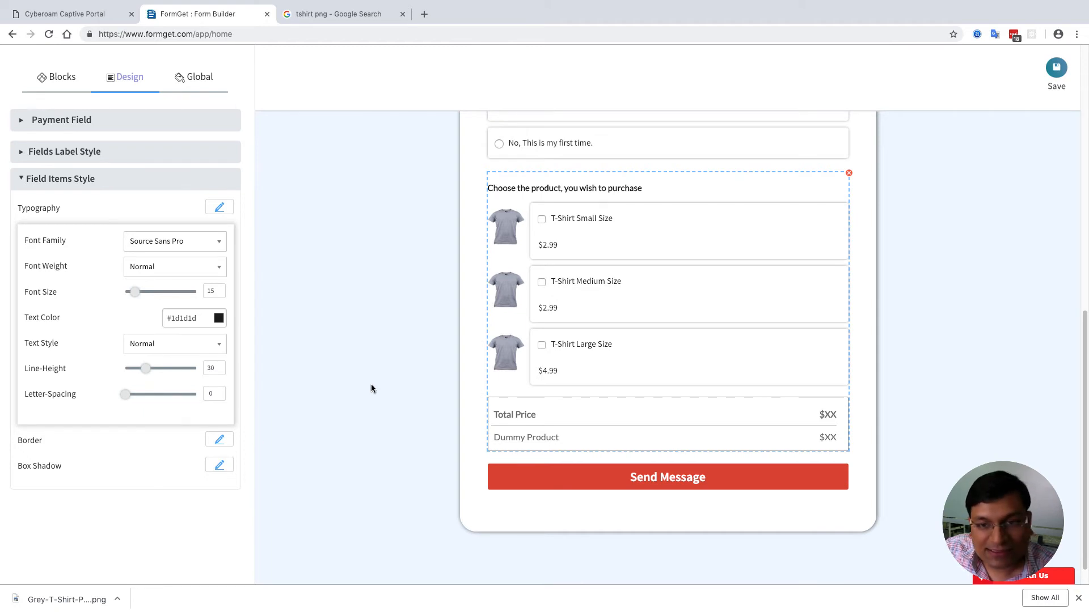
click(721, 486)
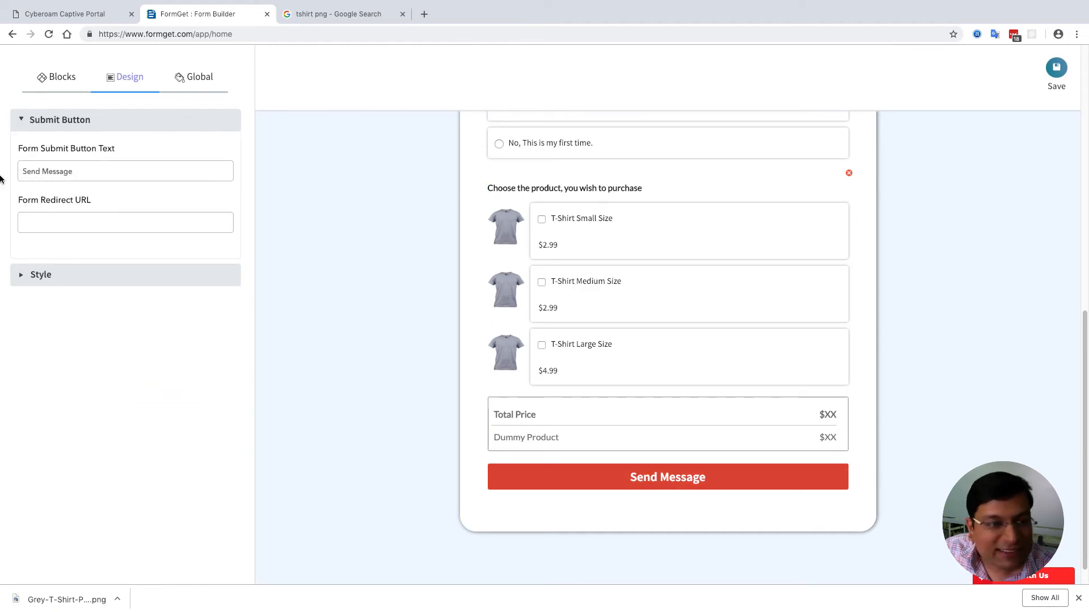
- Replace the 'Send Message' button text with 'Register Me and Give me the T-Shirt'
click(83, 169)
key(ctrl+a)
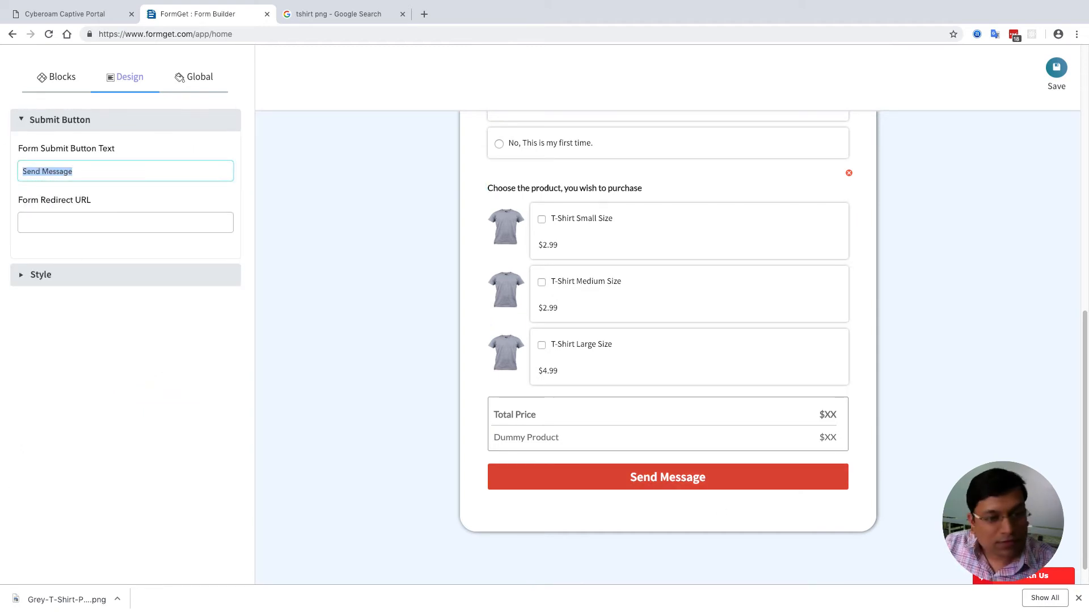
text(Register)
text( me)
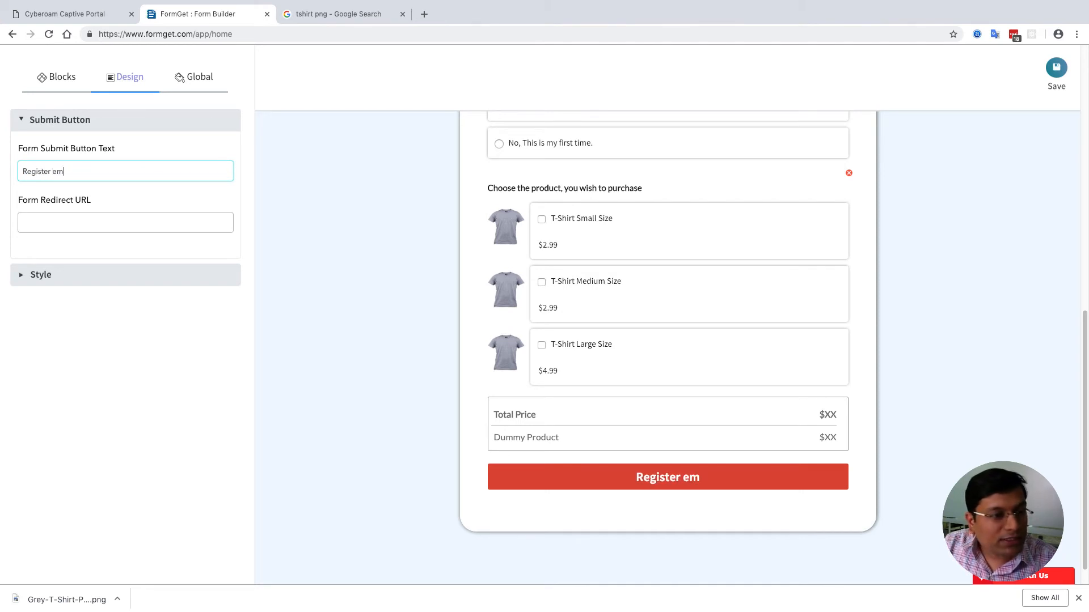
key(BackSpace)
key(BackSpace)
text(Me and Give me )
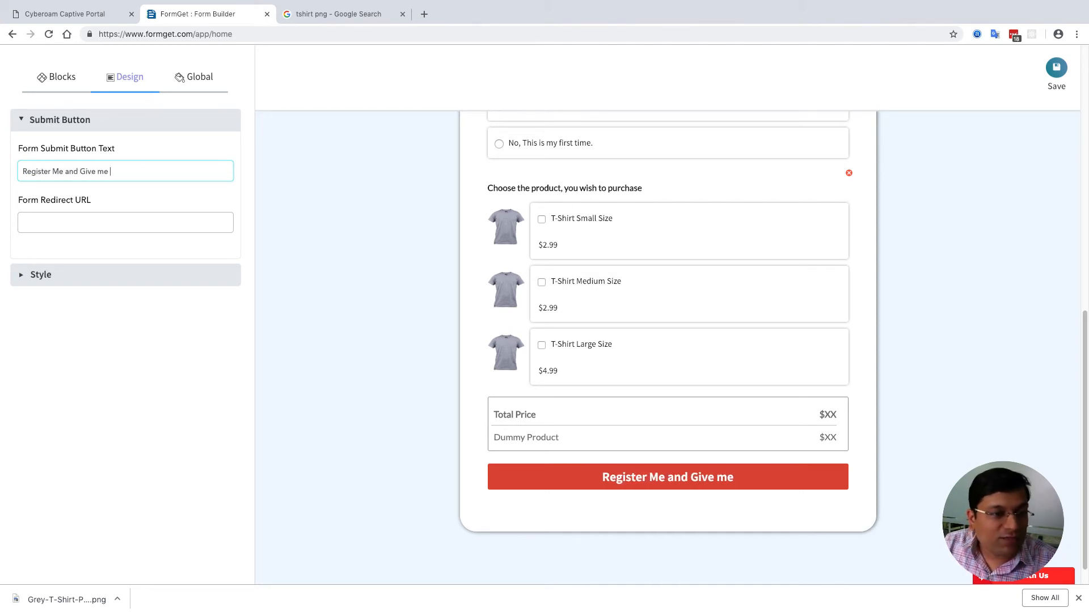
text(the T-Shirt)
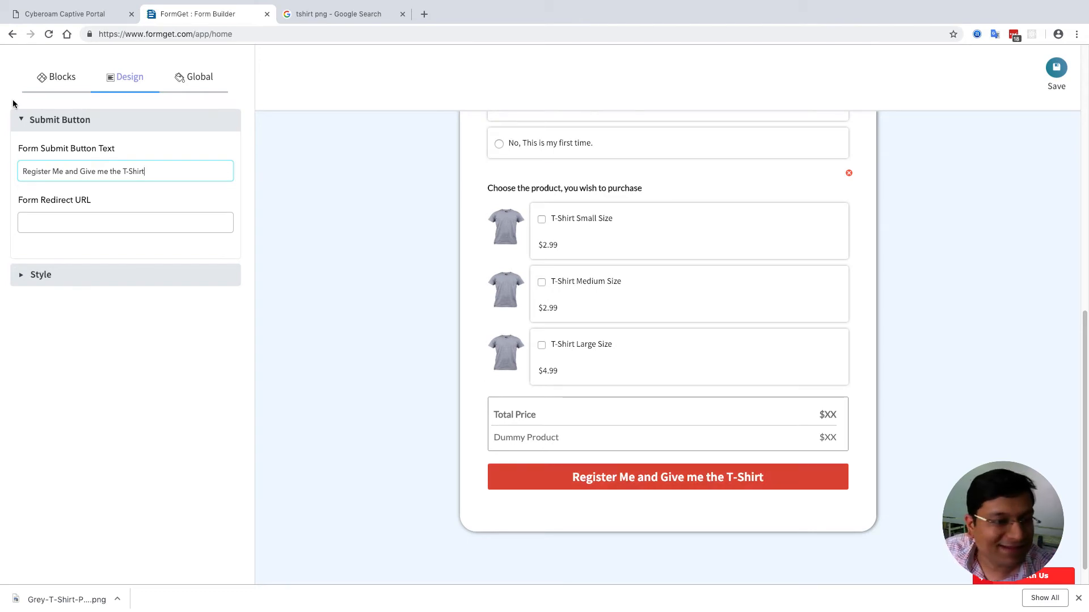
click(100, 284)
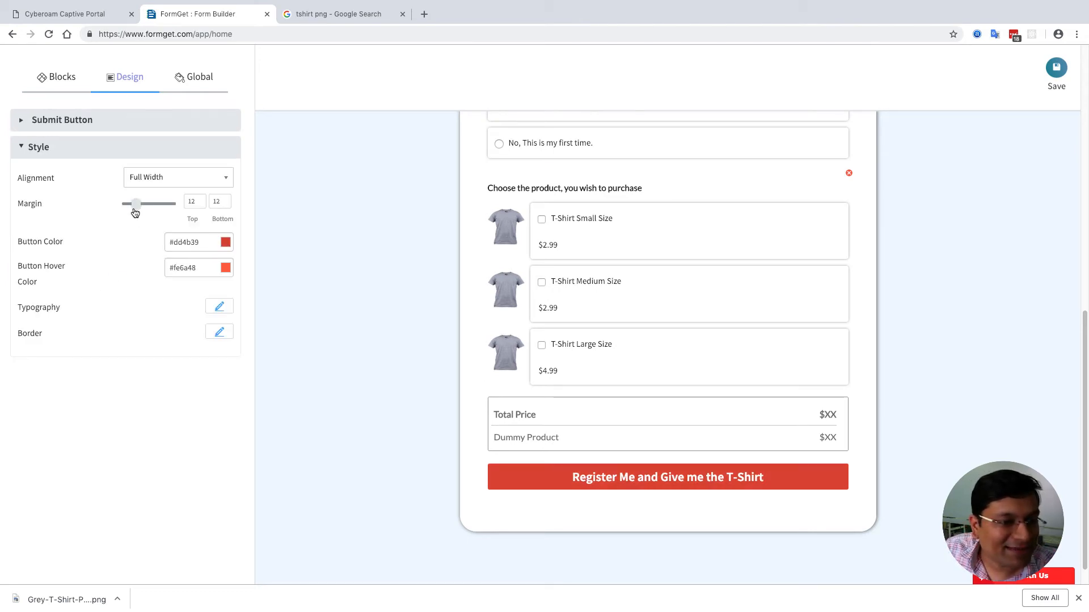
- Make the submit button colour green #648a36
click(226, 243)
click(213, 298)
mouse_move(213, 298)
mouse_down()
mouse_move(215, 317)
mouse_move(169, 284)
mouse_move(185, 293)
mouse_move(176, 292)
mouse_up()
click(154, 360)
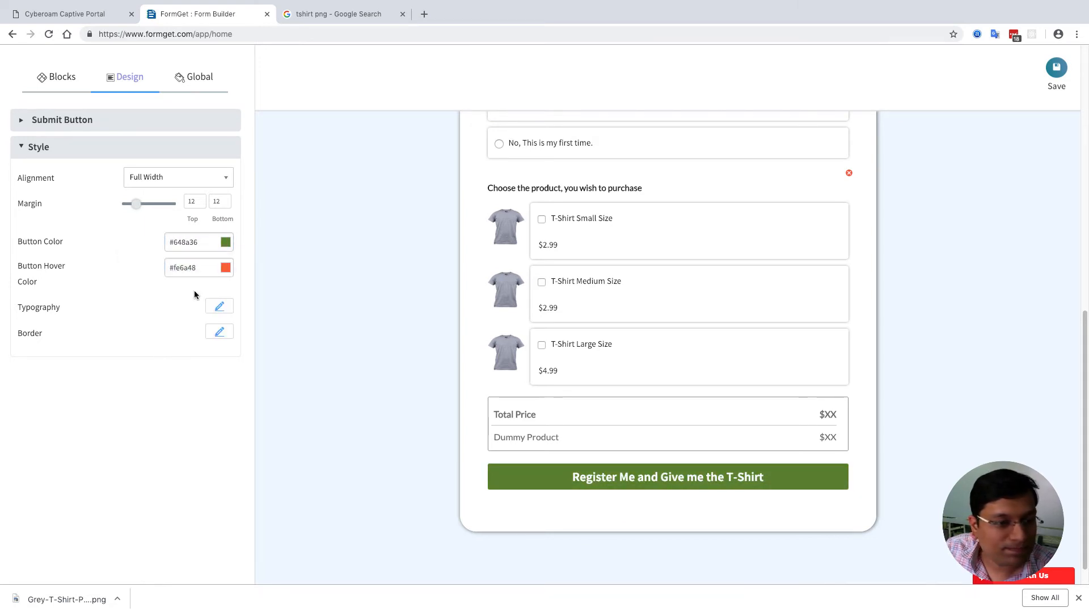
- Try several fonts on the button text, settling on Nunito
click(220, 306)
click(198, 342)
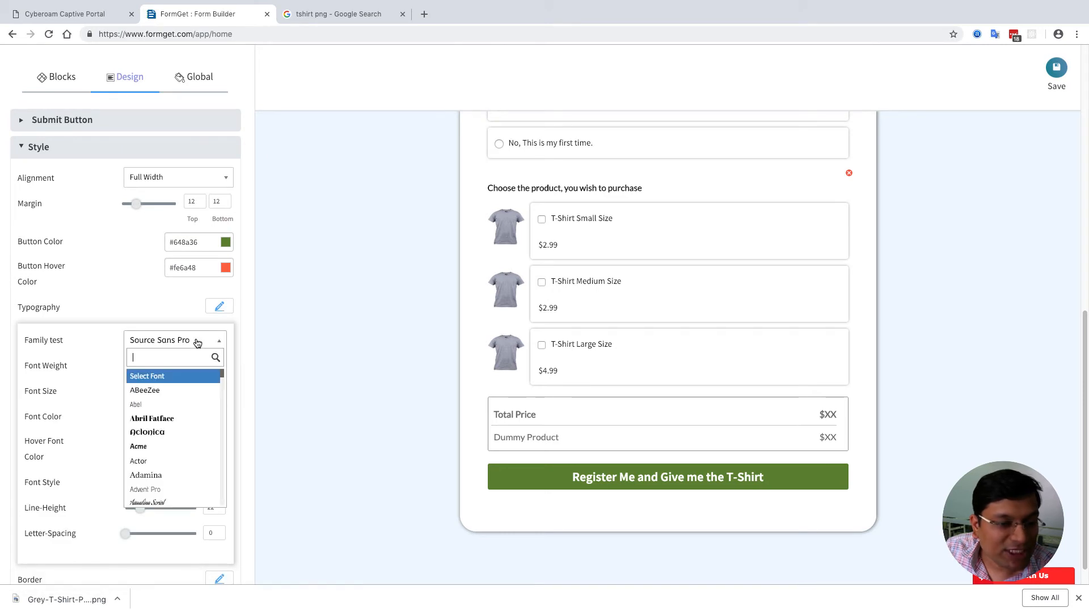
click(152, 418)
click(205, 341)
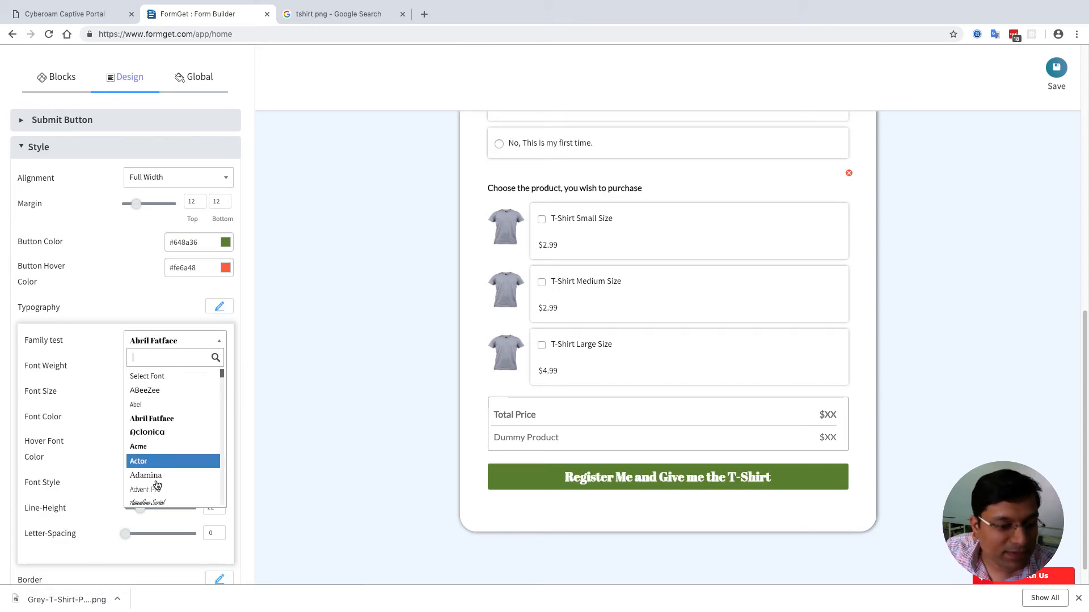
click(150, 503)
click(186, 342)
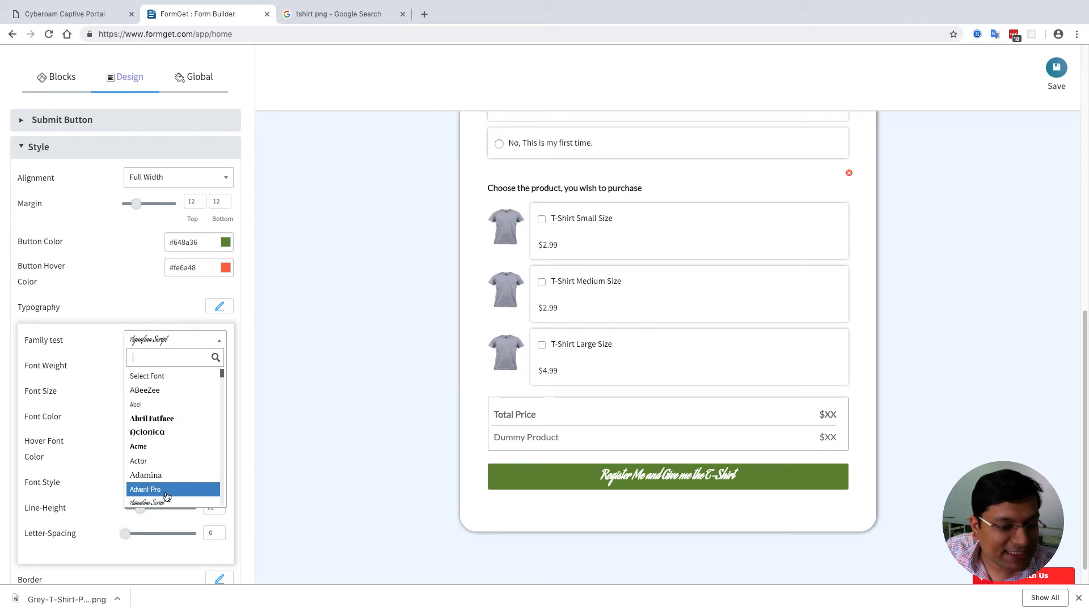
click(166, 495)
click(183, 342)
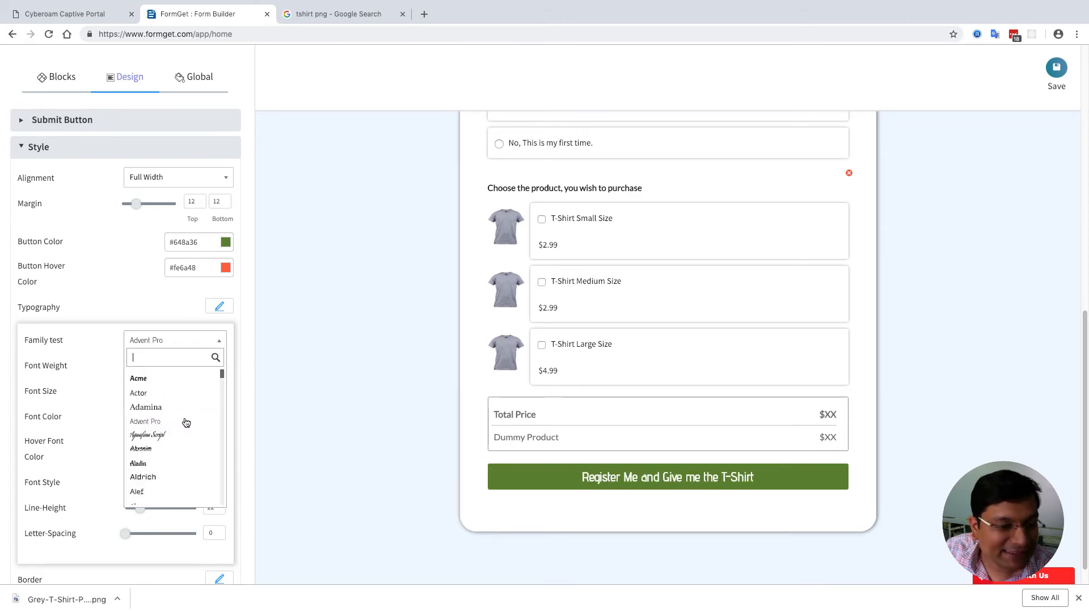
scroll(167, 448, down, 10)
click(163, 451)
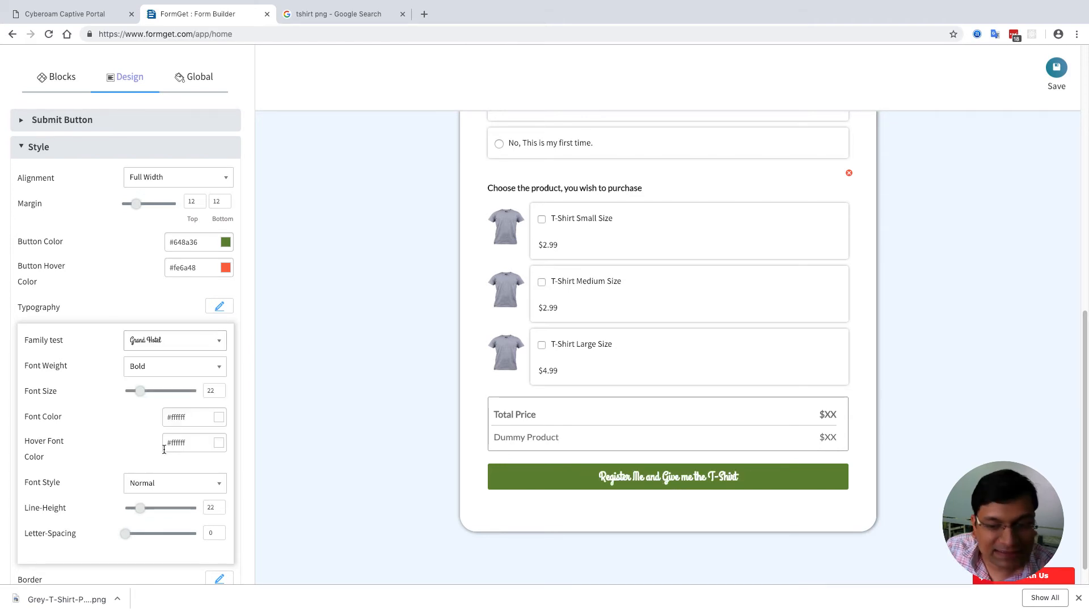
click(174, 342)
scroll(161, 414, down, 10)
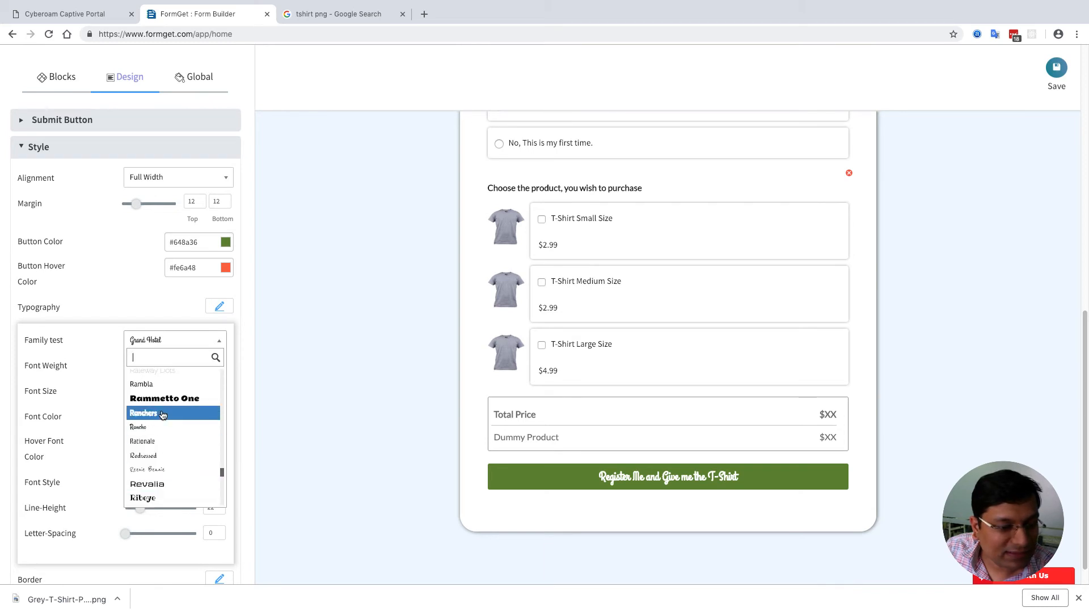
click(160, 414)
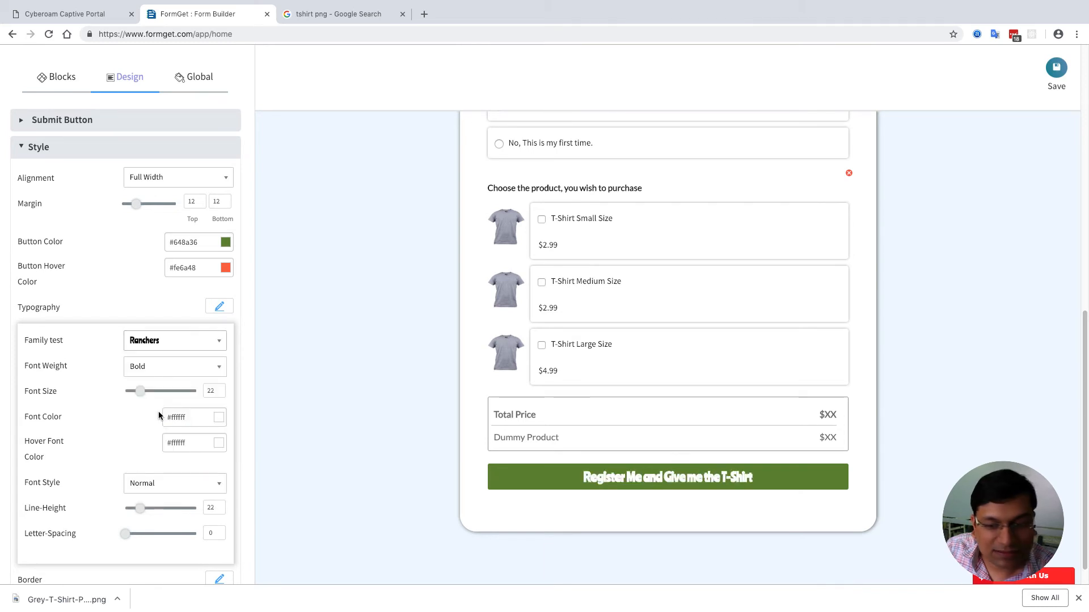
click(173, 342)
scroll(170, 453, down, 8)
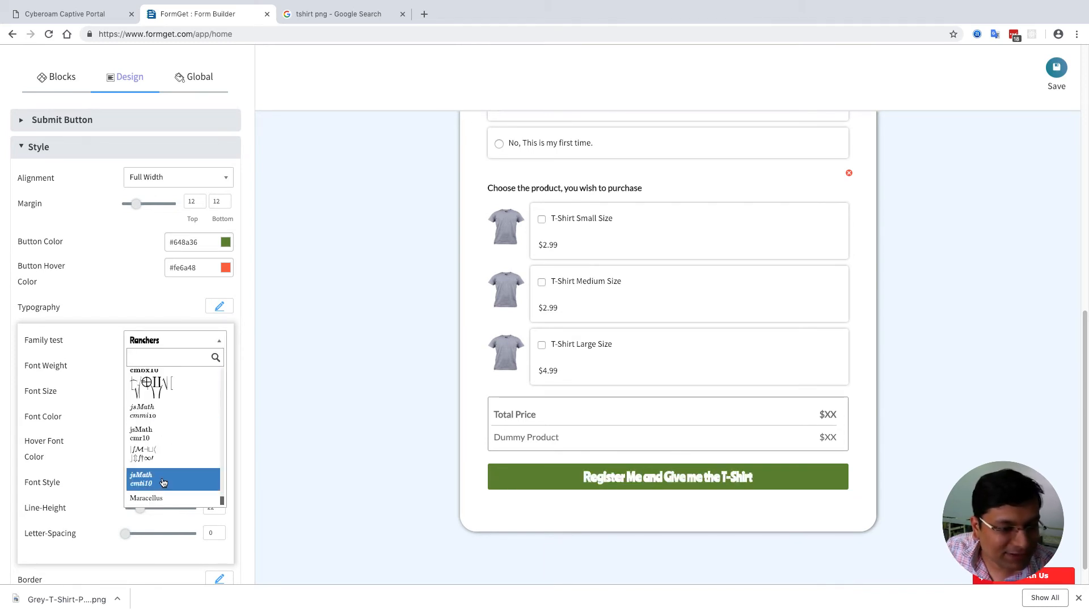
text(nuni)
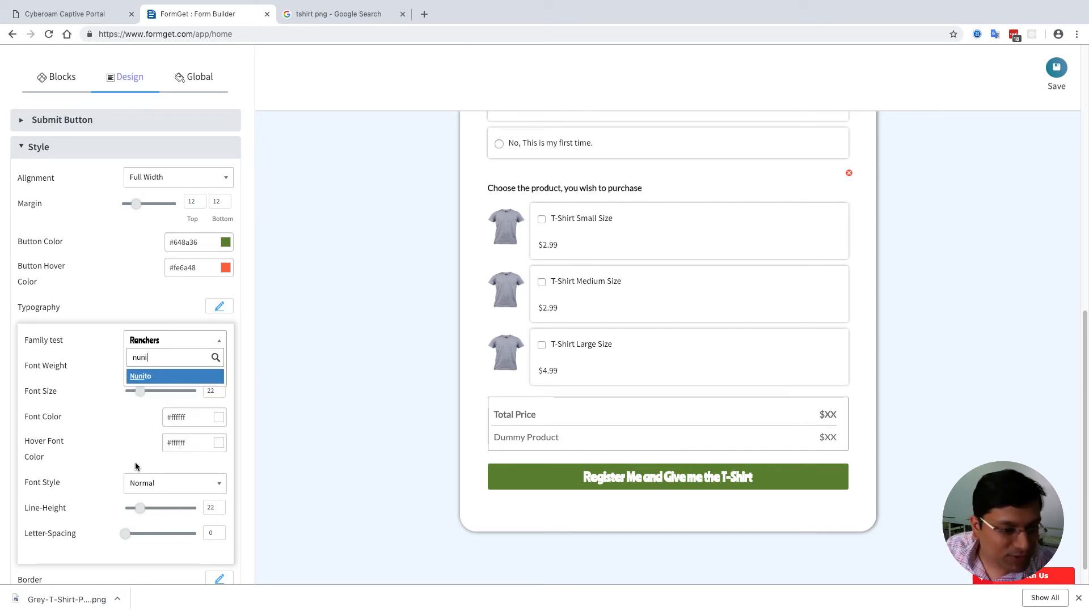
click(150, 378)
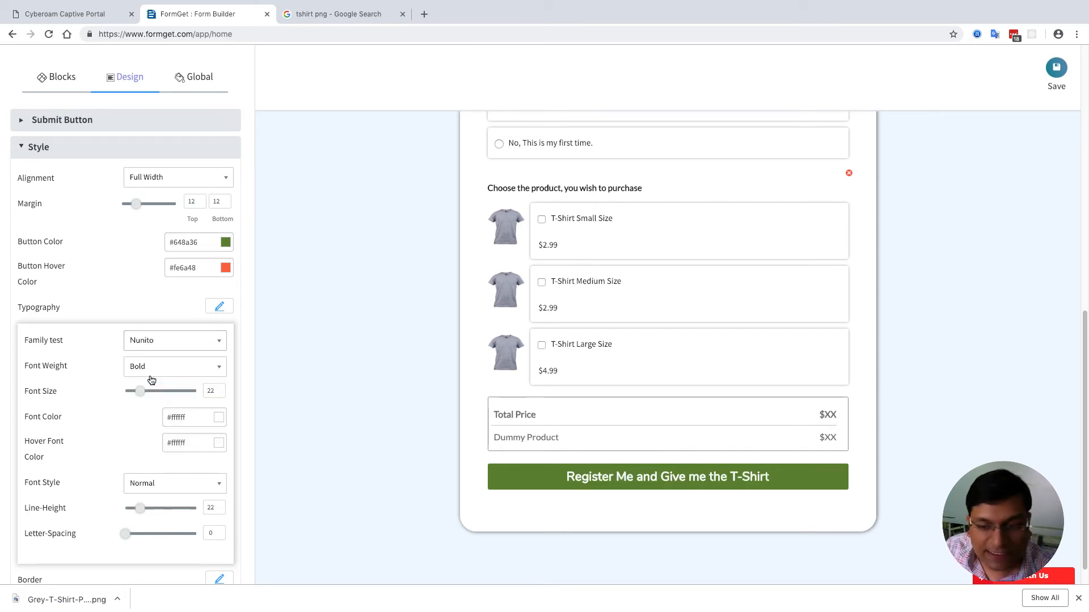
click(219, 309)
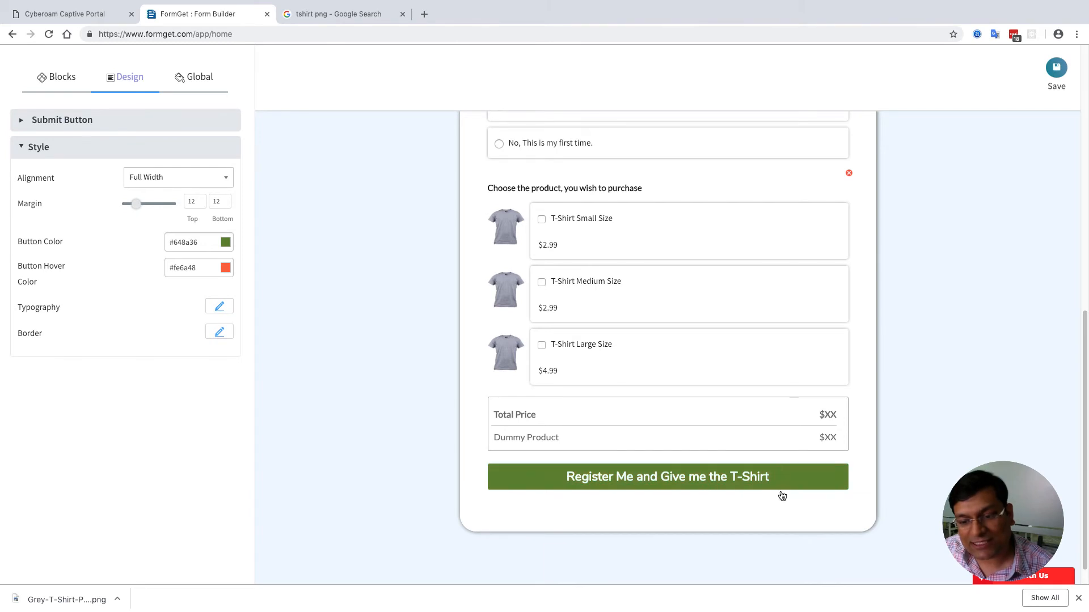
- Set the button hover colour to green #42ad47
click(218, 270)
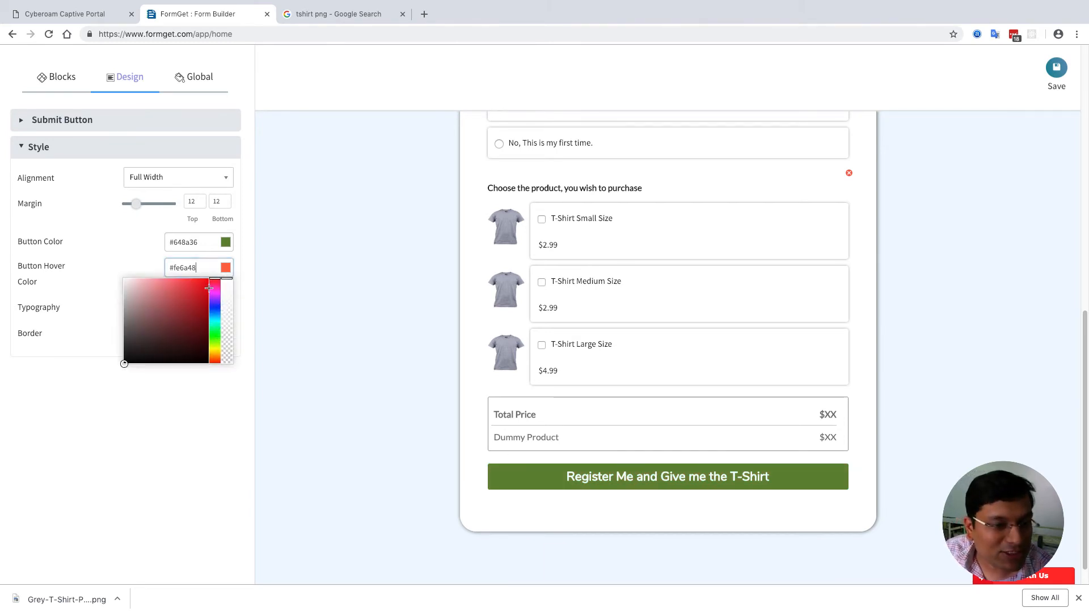
click(214, 334)
click(155, 299)
click(190, 291)
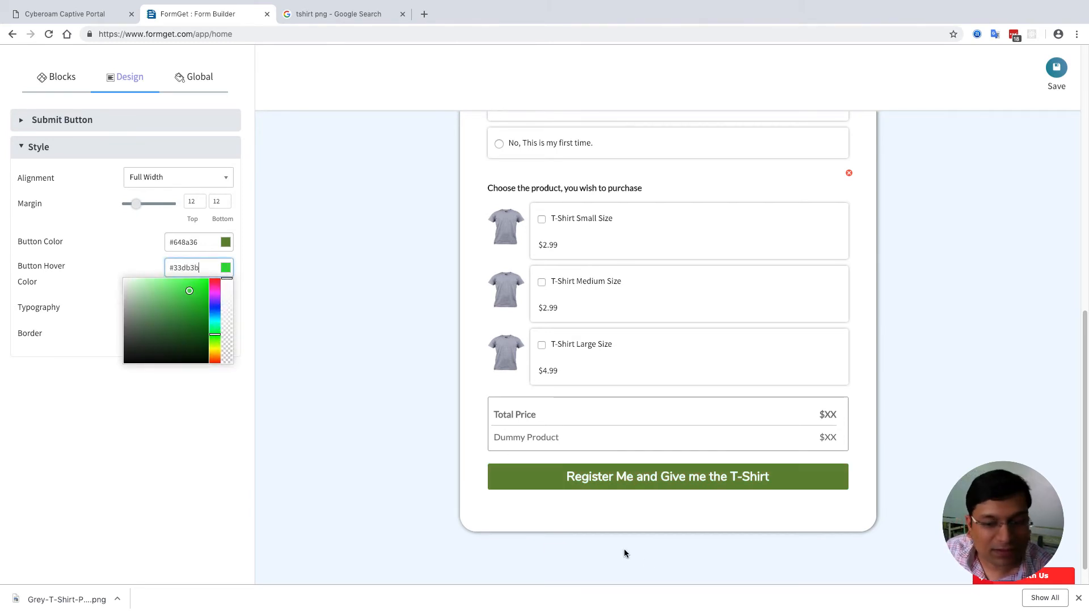
click(177, 306)
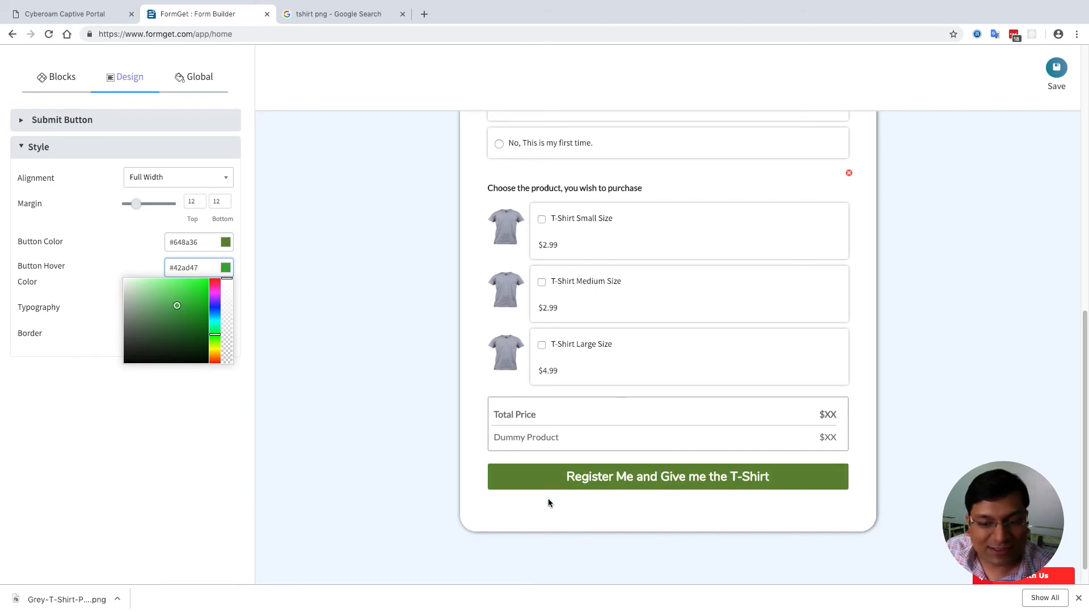
click(216, 458)
scroll(487, 247, up, 10)
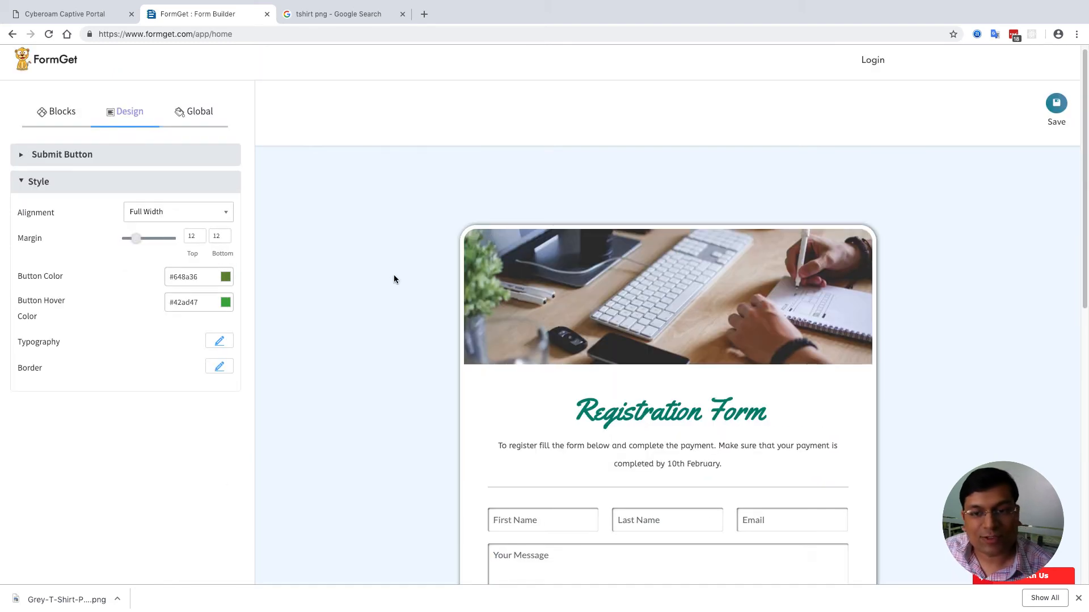
- Open the form's design settings and experiment with a light green background colour
scroll(394, 277, down, 10)
scroll(465, 211, up, 5)
click(472, 164)
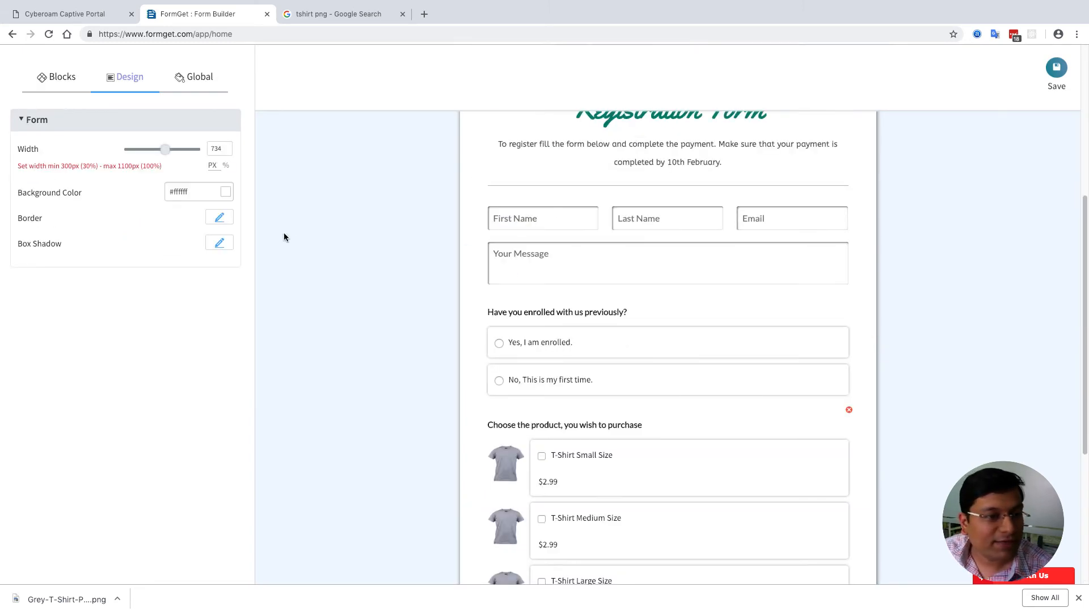
scroll(295, 245, up, 1)
click(226, 194)
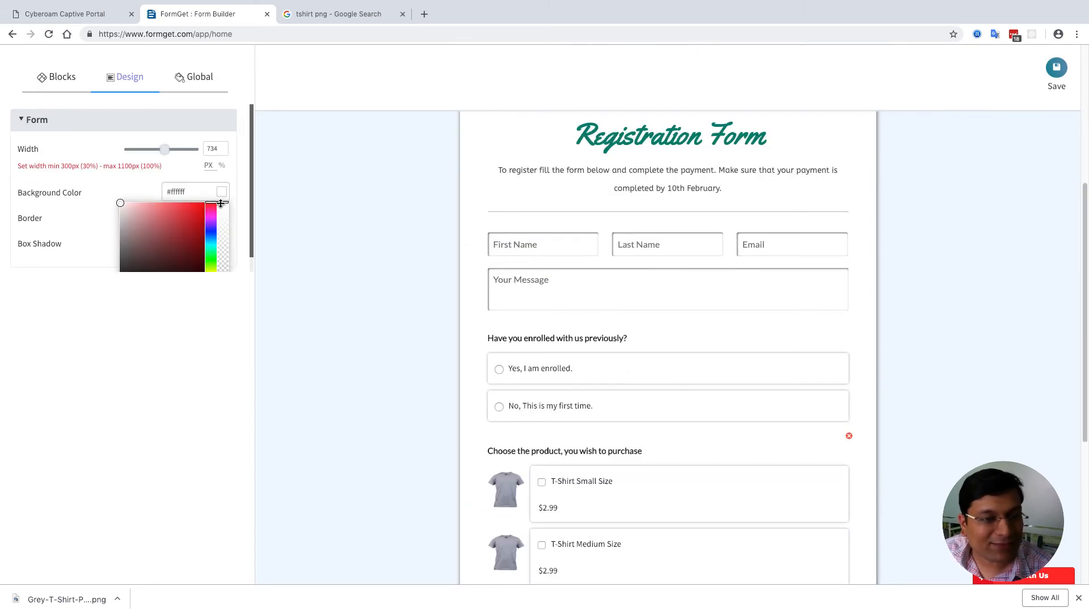
click(211, 259)
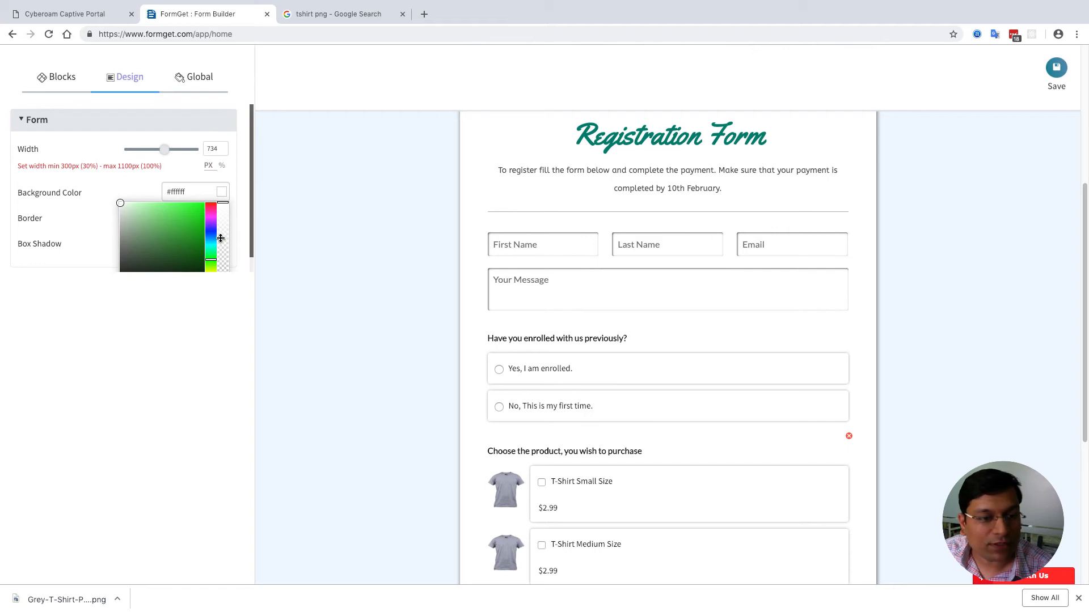
mouse_move(122, 205)
mouse_down()
mouse_move(155, 218)
mouse_move(108, 181)
mouse_up()
click(145, 386)
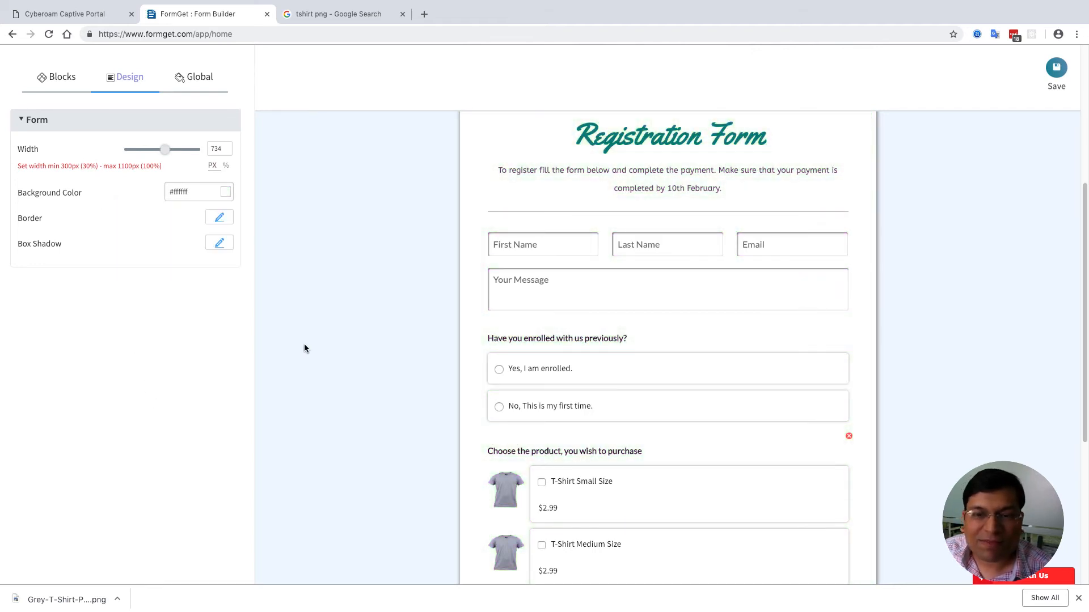
- Switch to the Global tab and expand the Themes section
scroll(311, 338, up, 4)
scroll(311, 338, down, 10)
scroll(311, 337, up, 10)
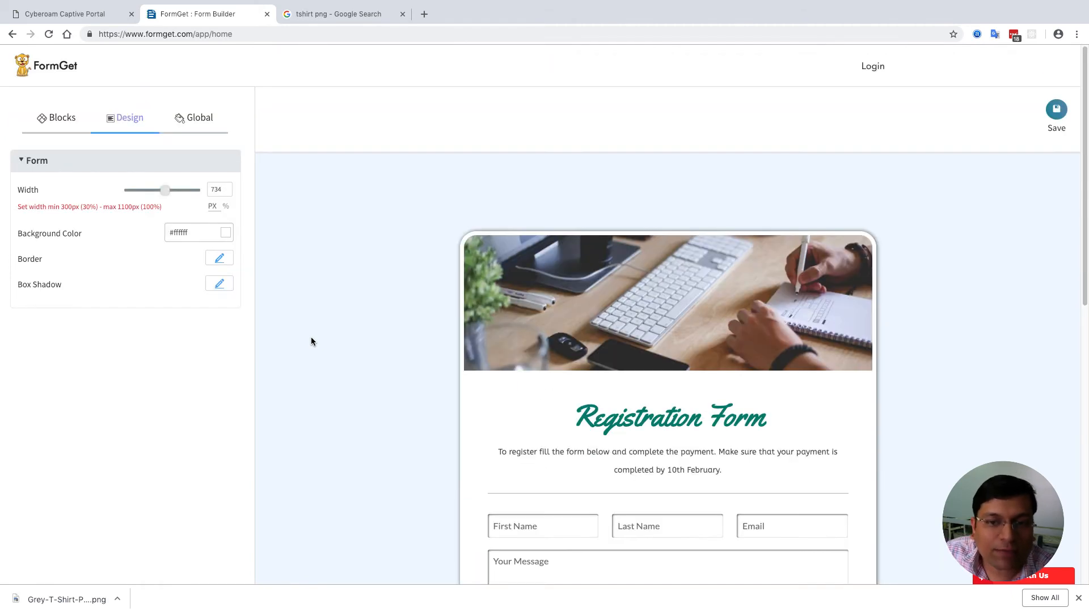
scroll(311, 337, down, 10)
scroll(311, 341, up, 10)
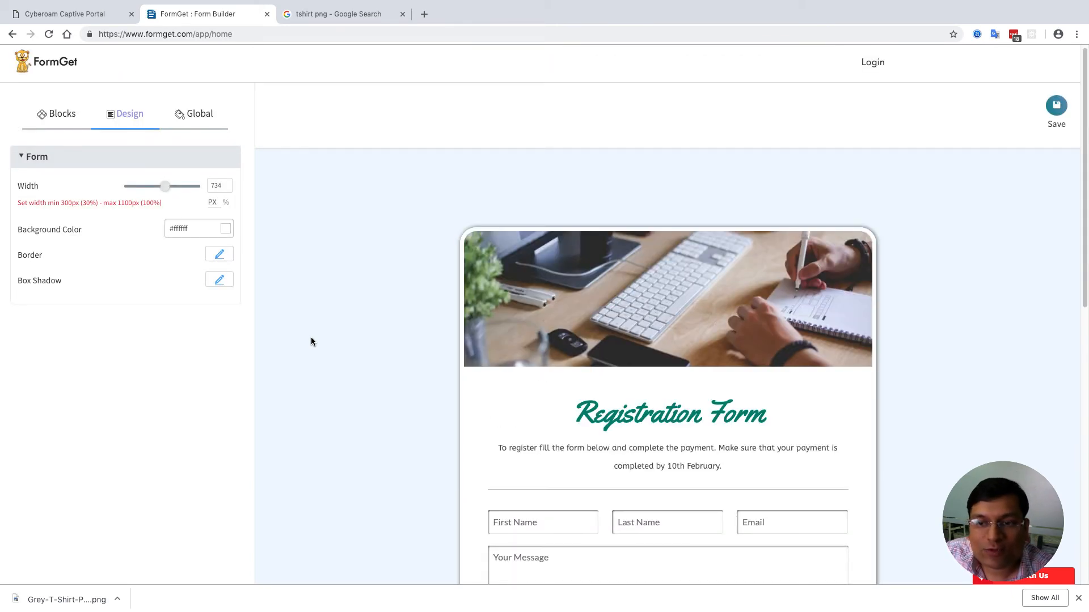
click(194, 117)
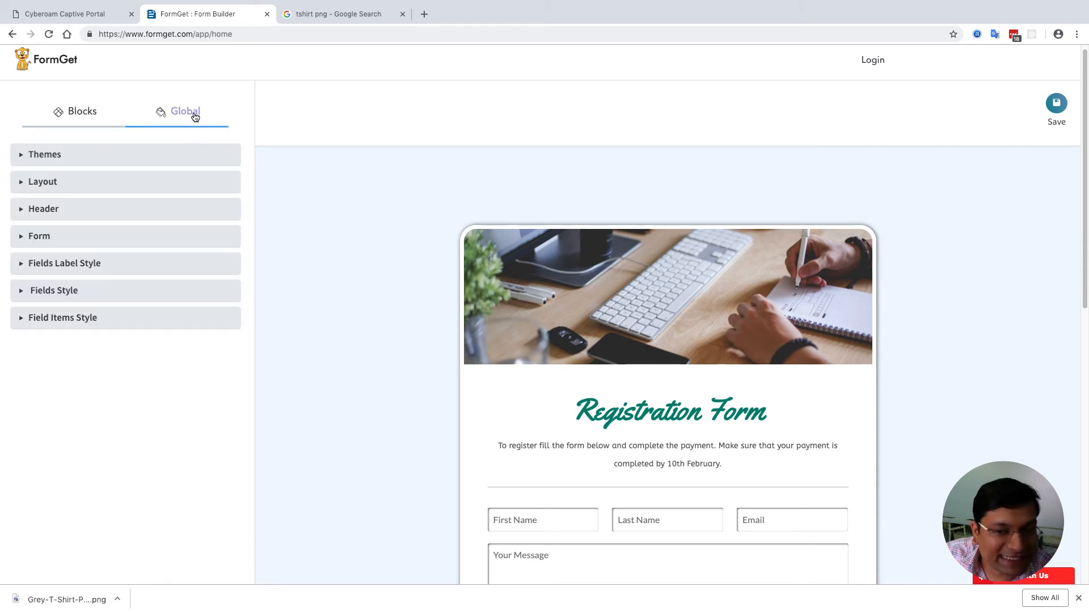
click(123, 160)
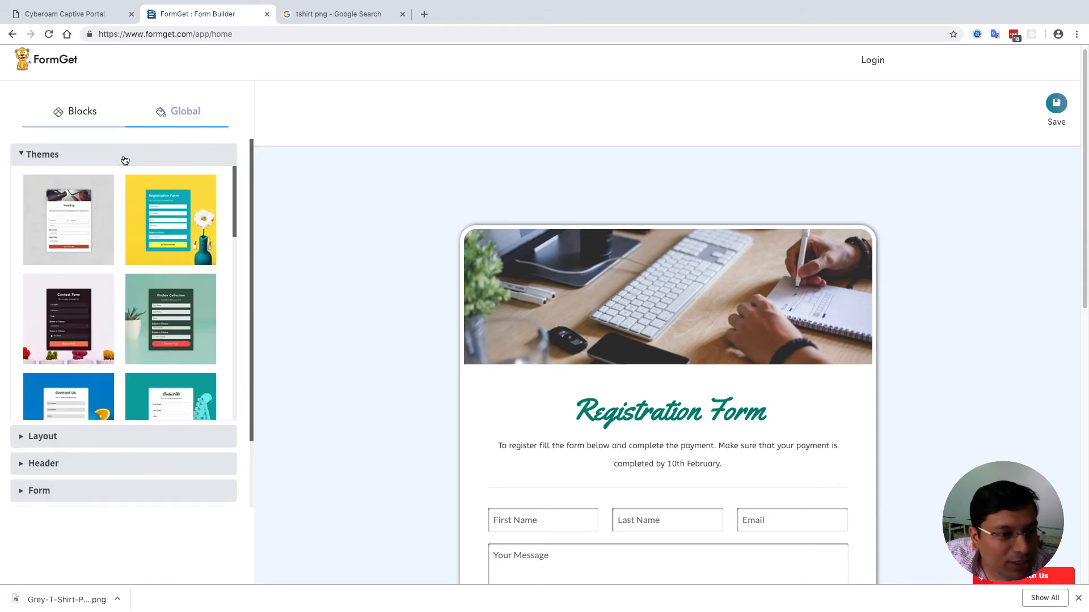
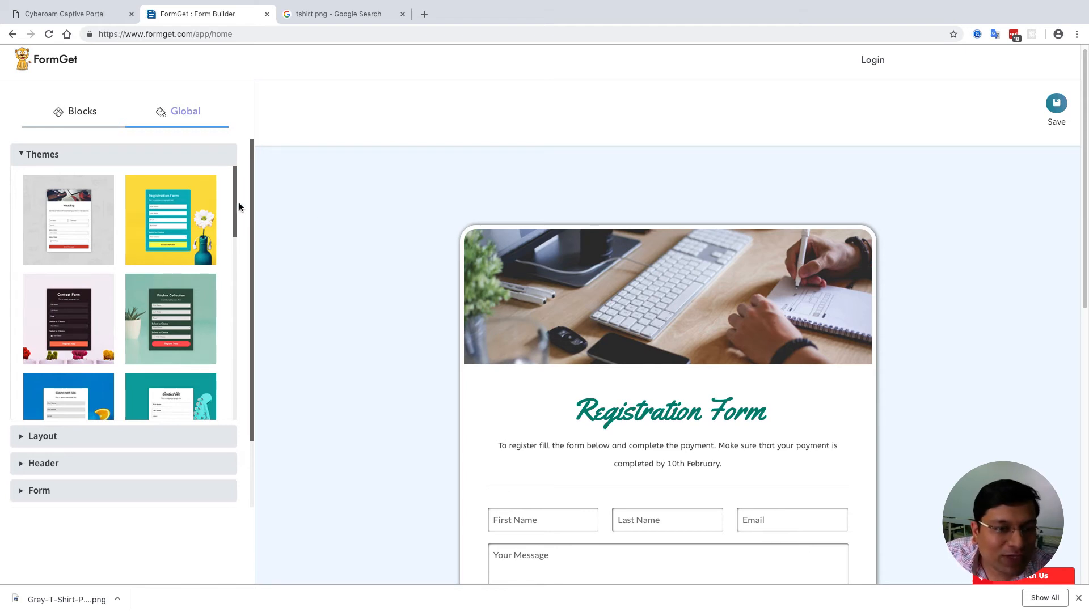
- Apply the yellow flower sample theme to the registration form
scroll(239, 204, down, 2)
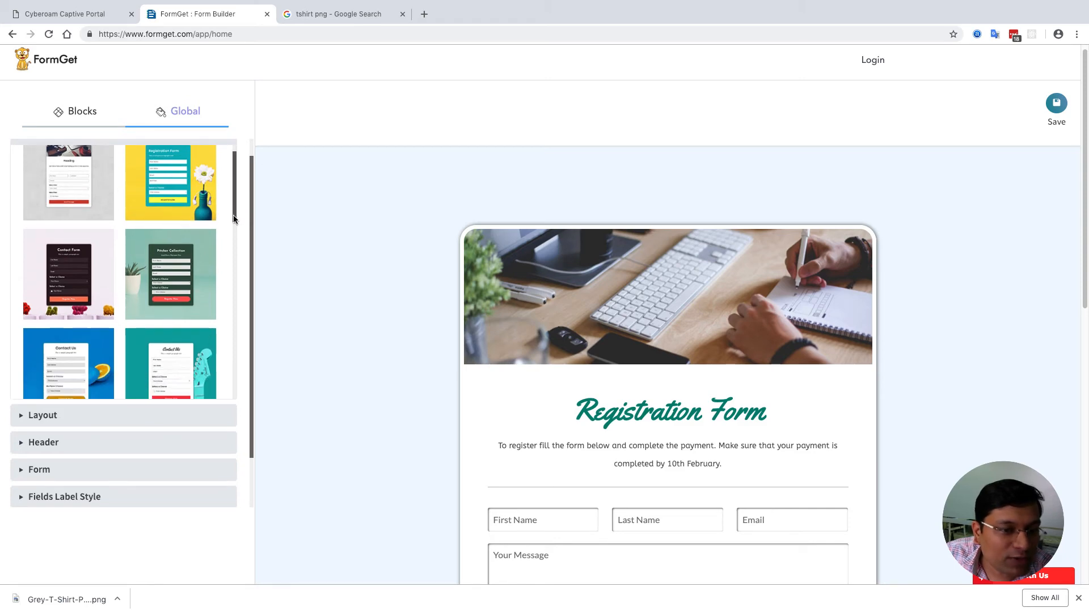
drag(234, 219, 239, 172)
scroll(390, 273, down, 7)
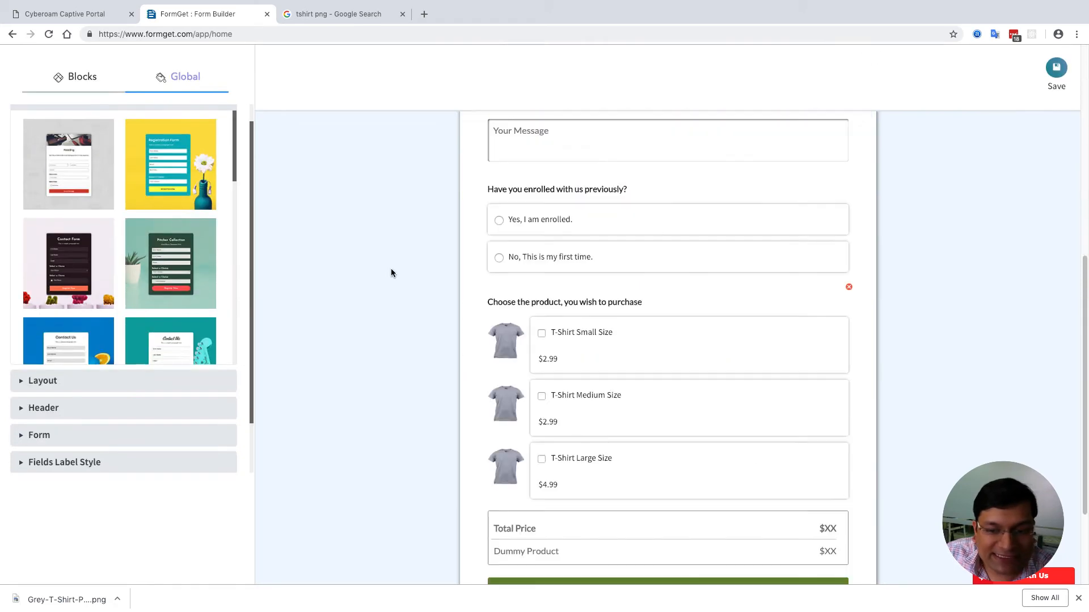
scroll(390, 271, down, 3)
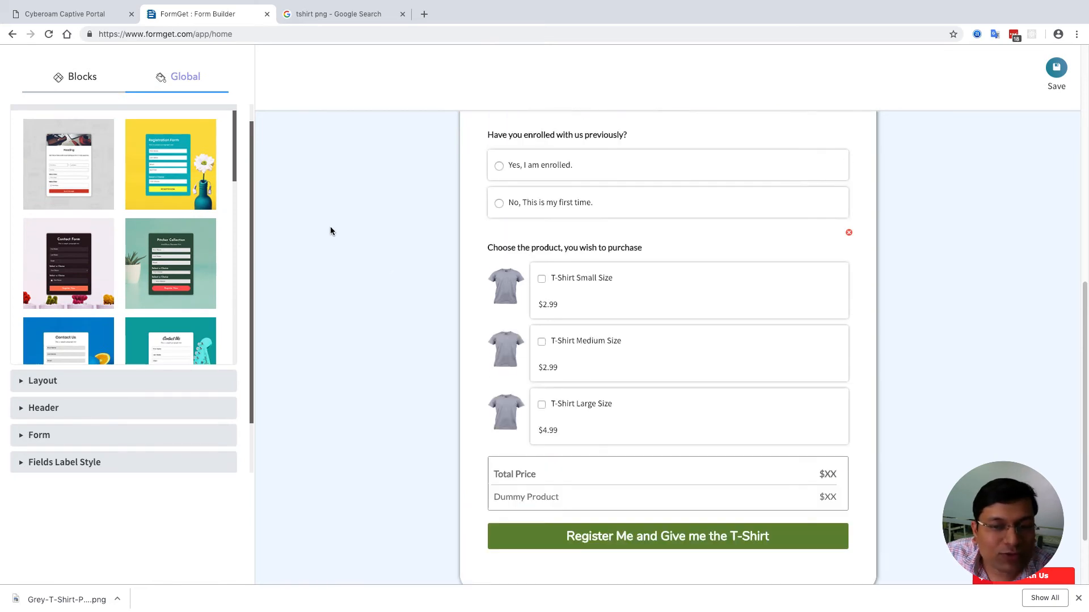
scroll(330, 231, up, 15)
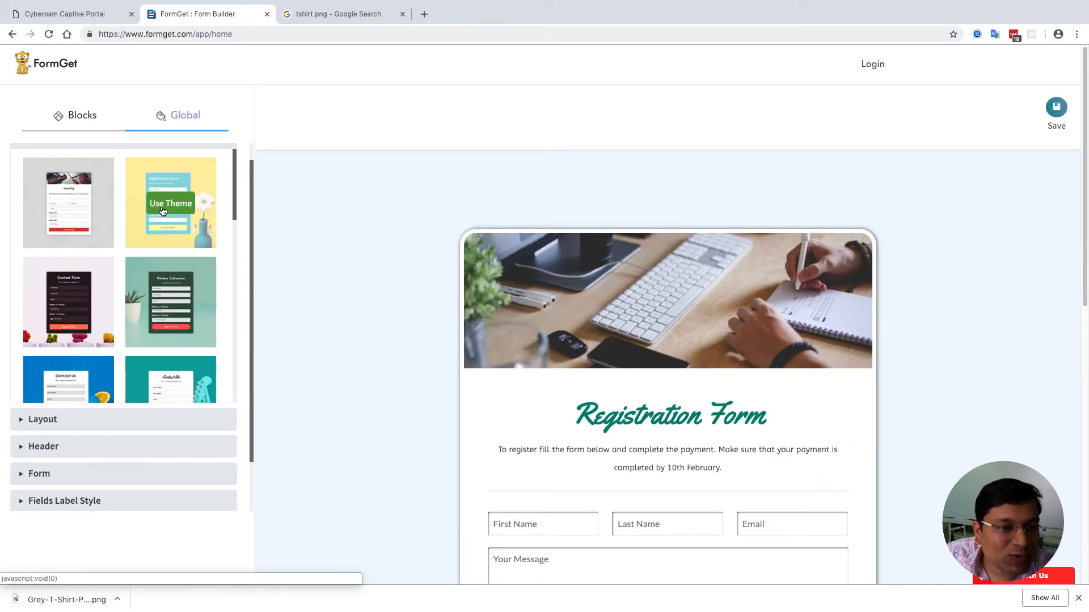
click(163, 211)
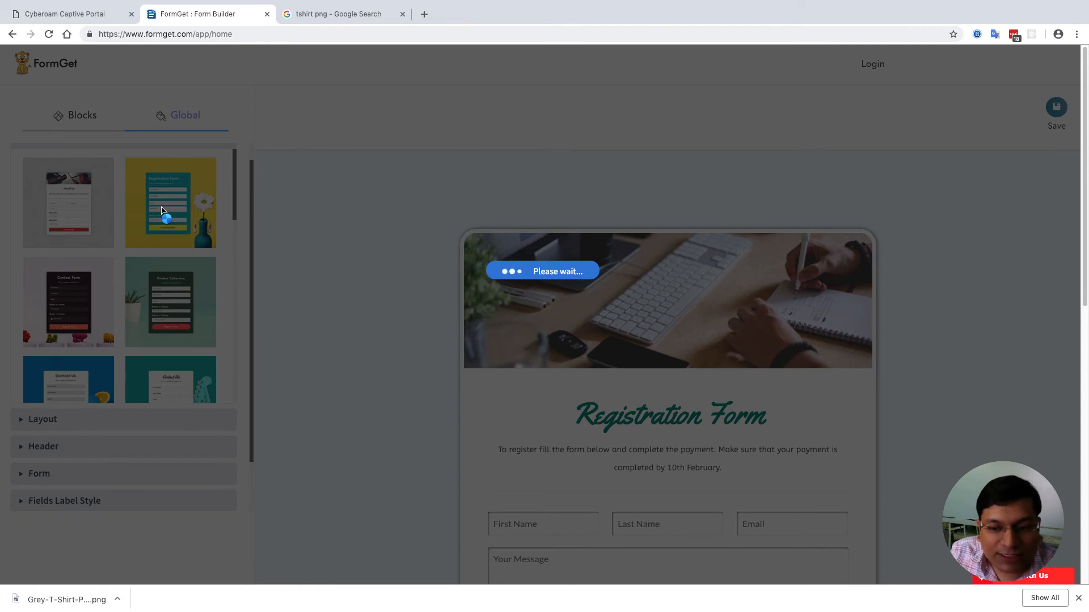
- Widen the form to about 760 px
scroll(316, 272, down, 1)
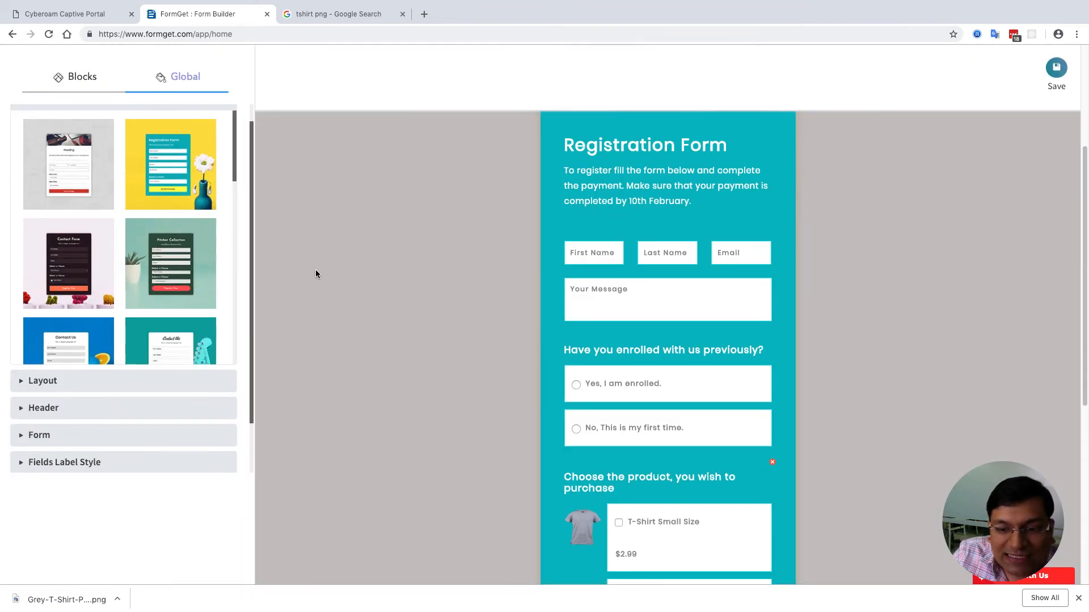
scroll(316, 271, down, 6)
scroll(331, 284, up, 10)
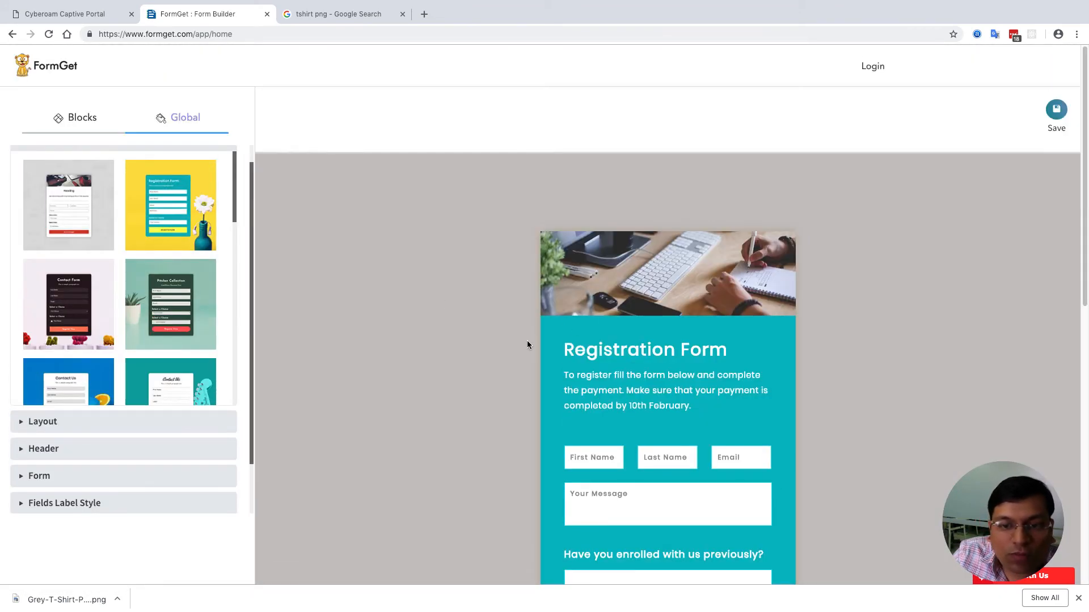
click(548, 347)
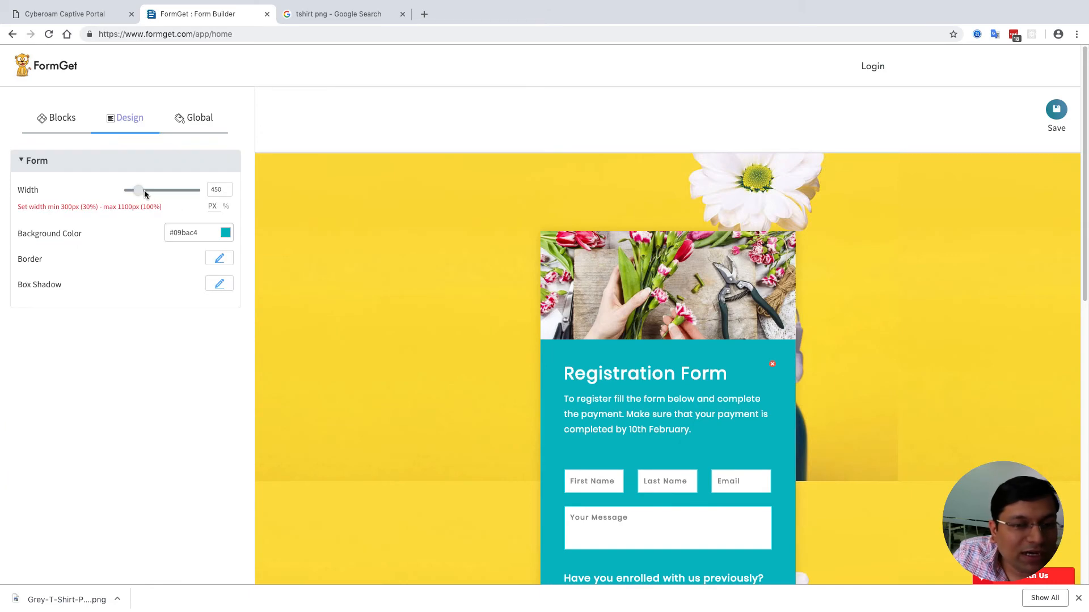
drag(144, 193, 165, 198)
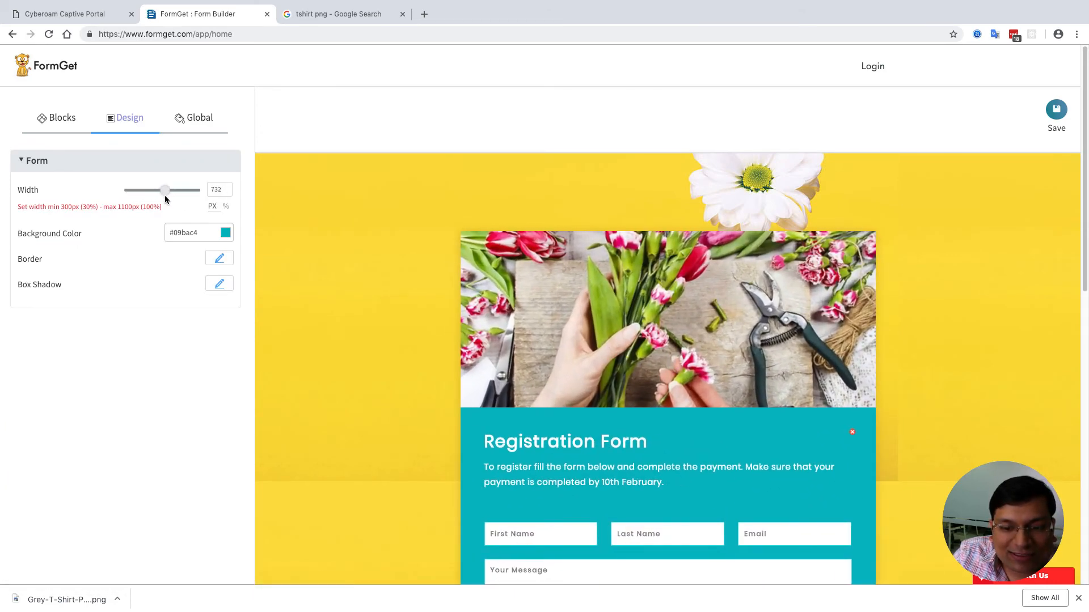
- Try several header images, ending on the sixth header picture
click(515, 289)
click(119, 279)
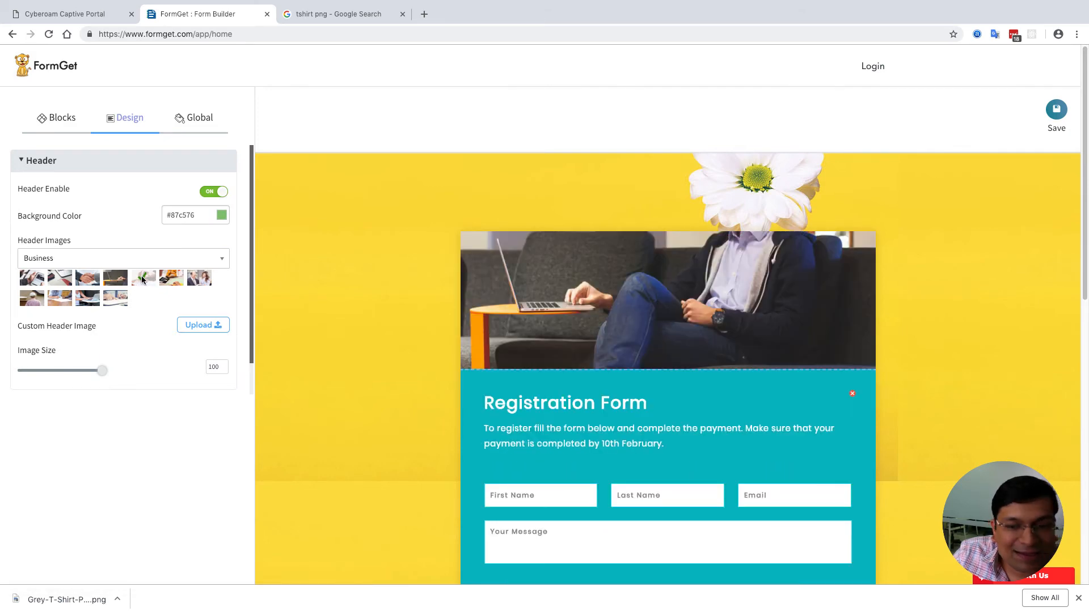
click(142, 279)
click(177, 281)
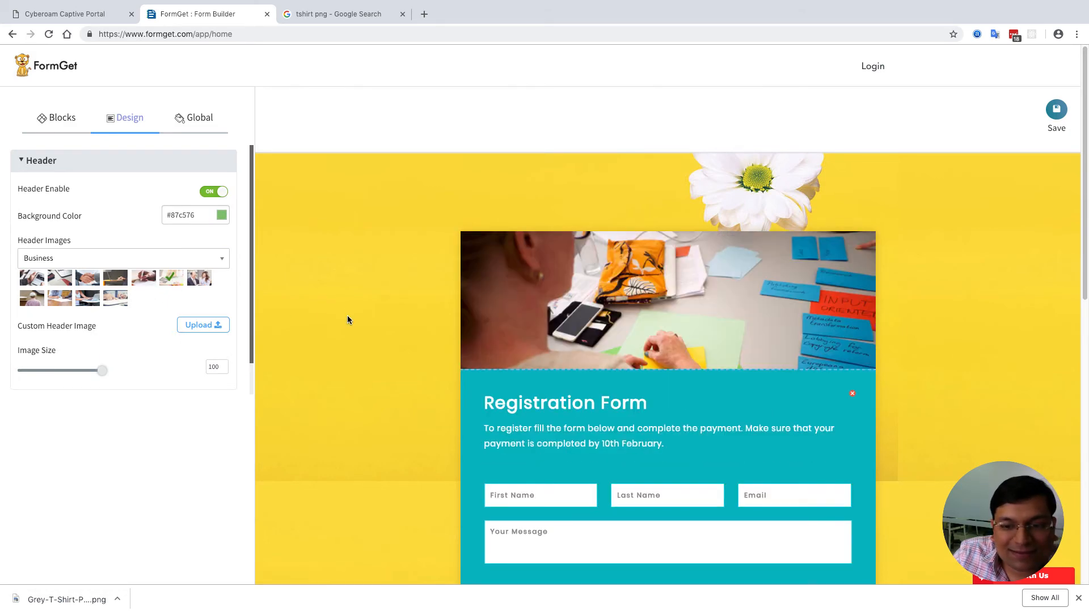
scroll(347, 315, down, 5)
scroll(347, 320, up, 6)
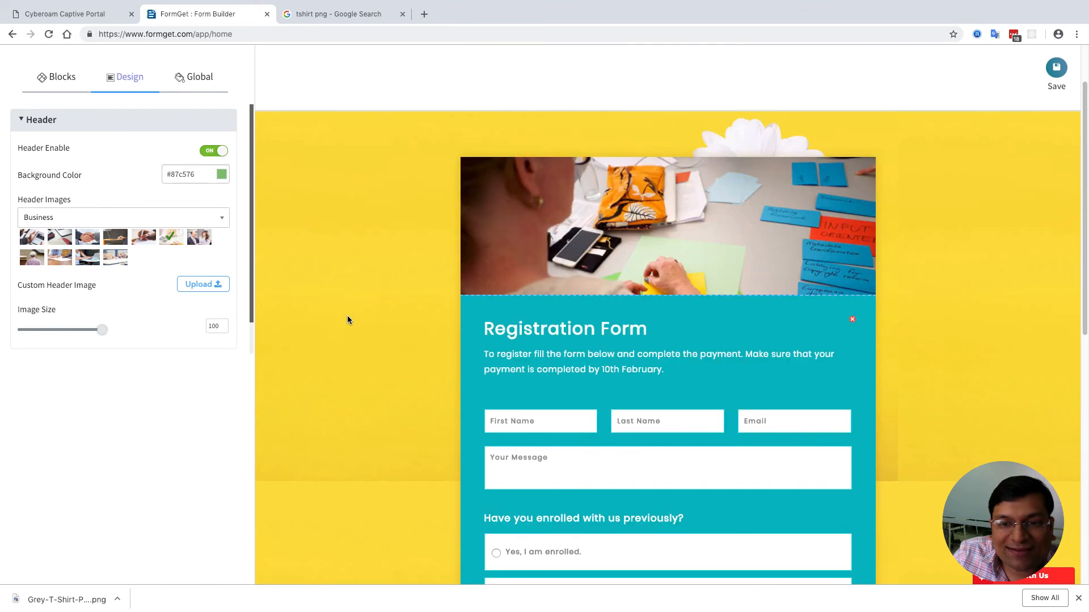
- Try the dark green theme, then settle on the teal guitar theme
click(197, 84)
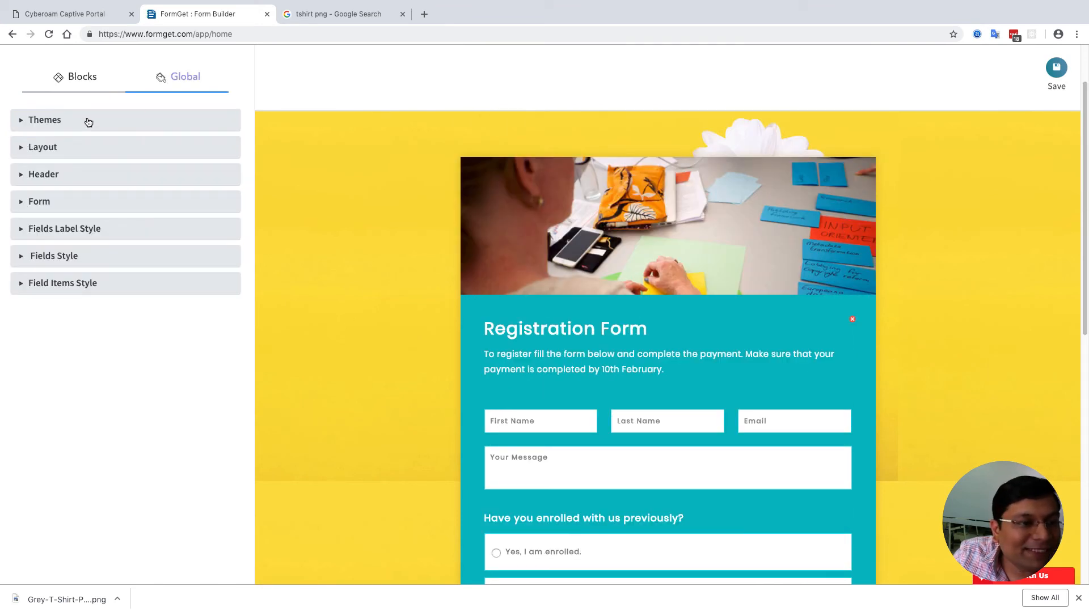
click(64, 128)
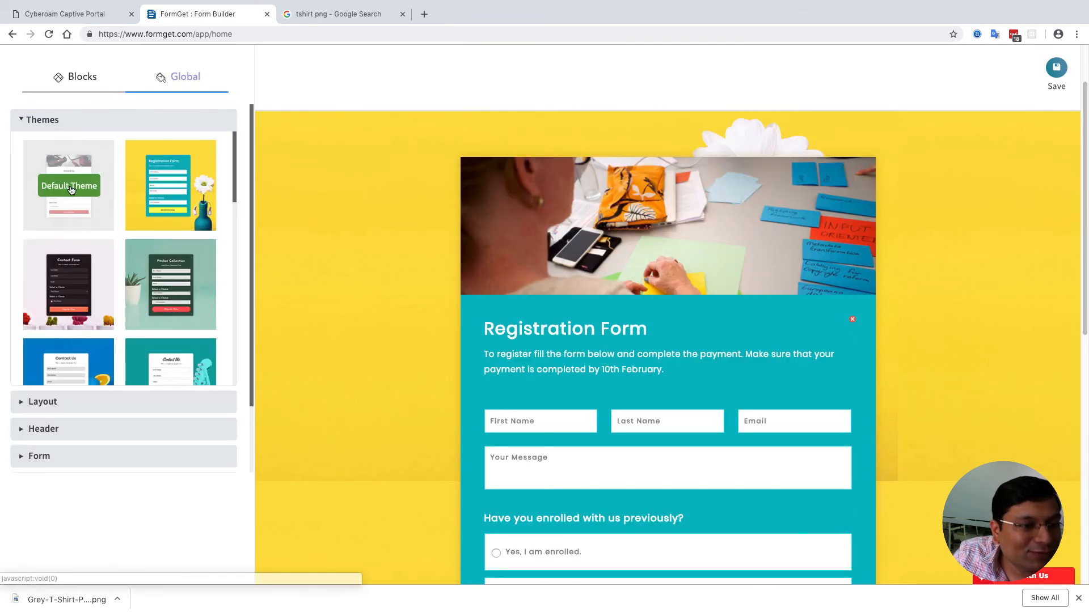
click(174, 292)
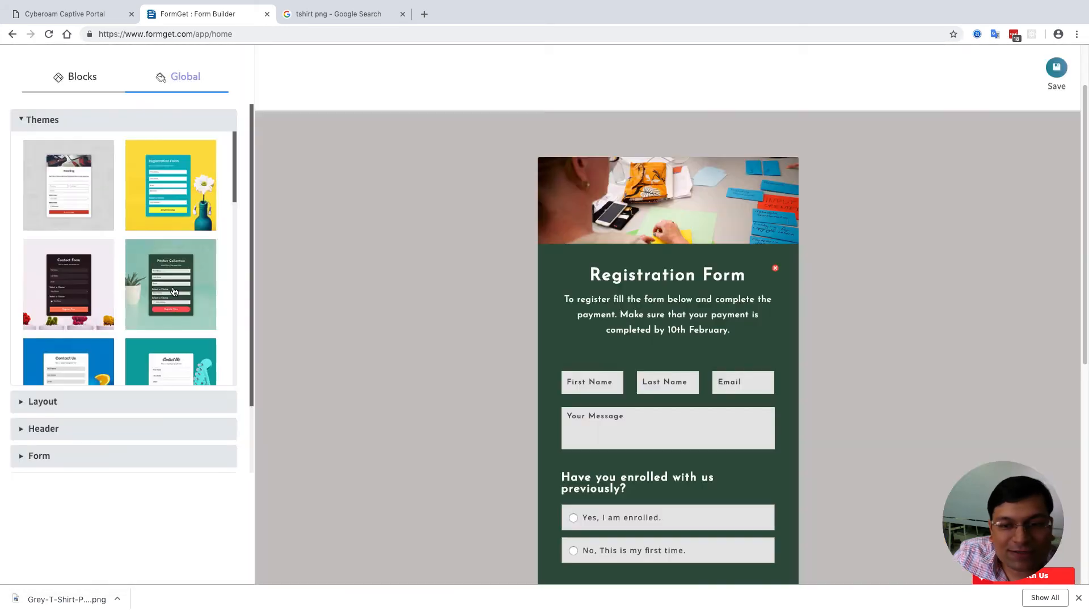
scroll(174, 292, down, 1)
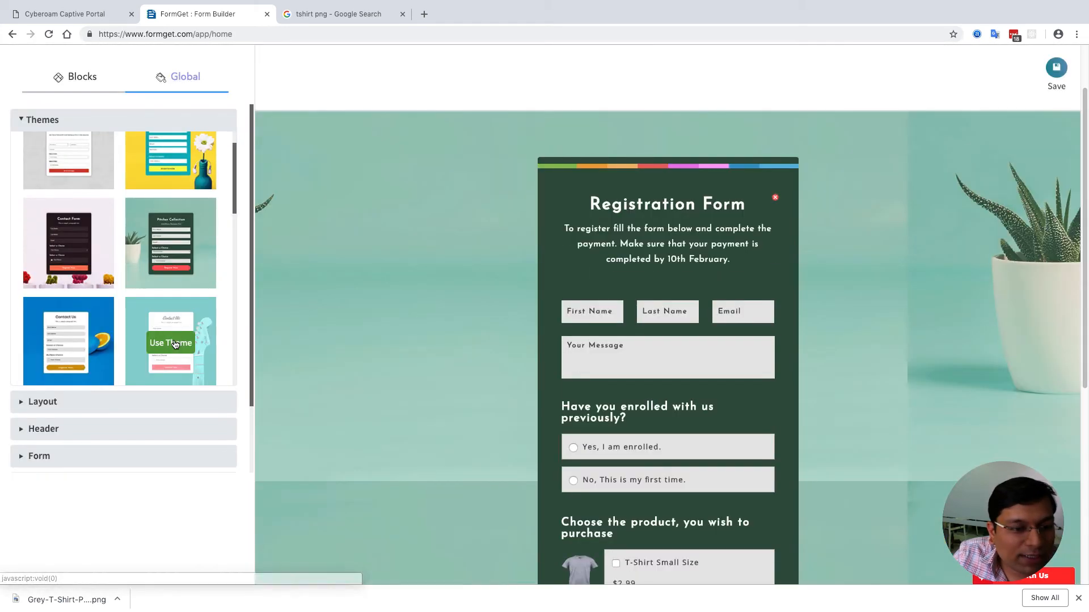
click(174, 343)
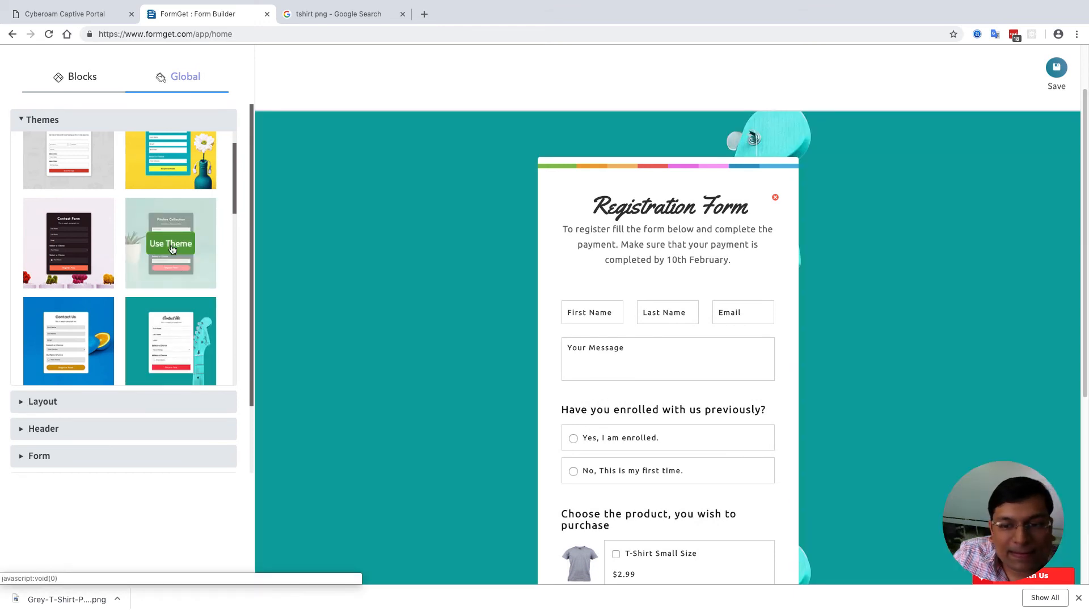
click(186, 352)
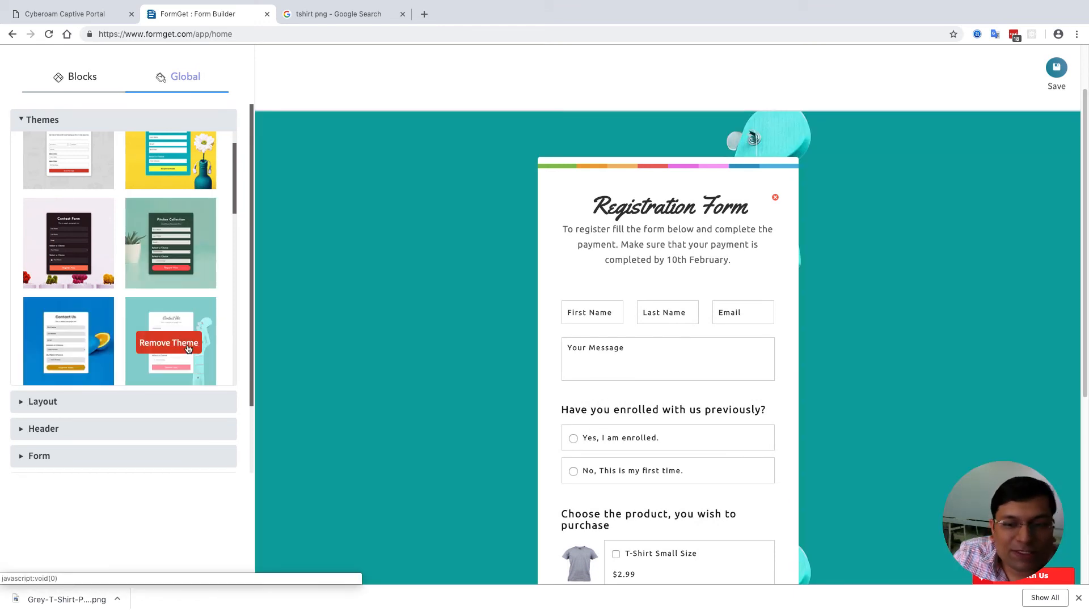
click(182, 347)
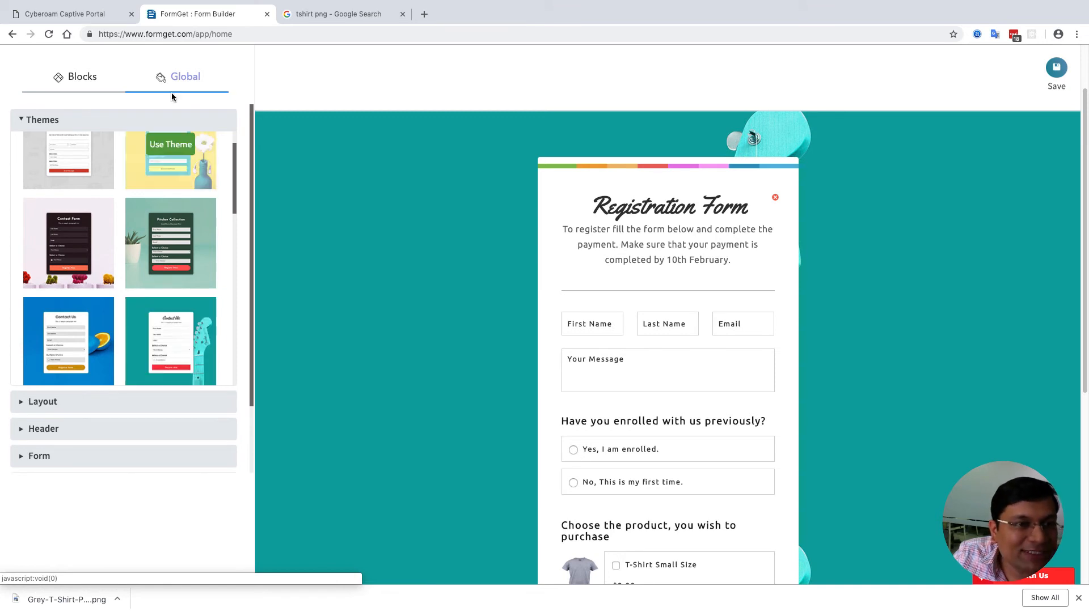
- Widen the guitar-themed form card to 745 px
scroll(142, 227, up, 5)
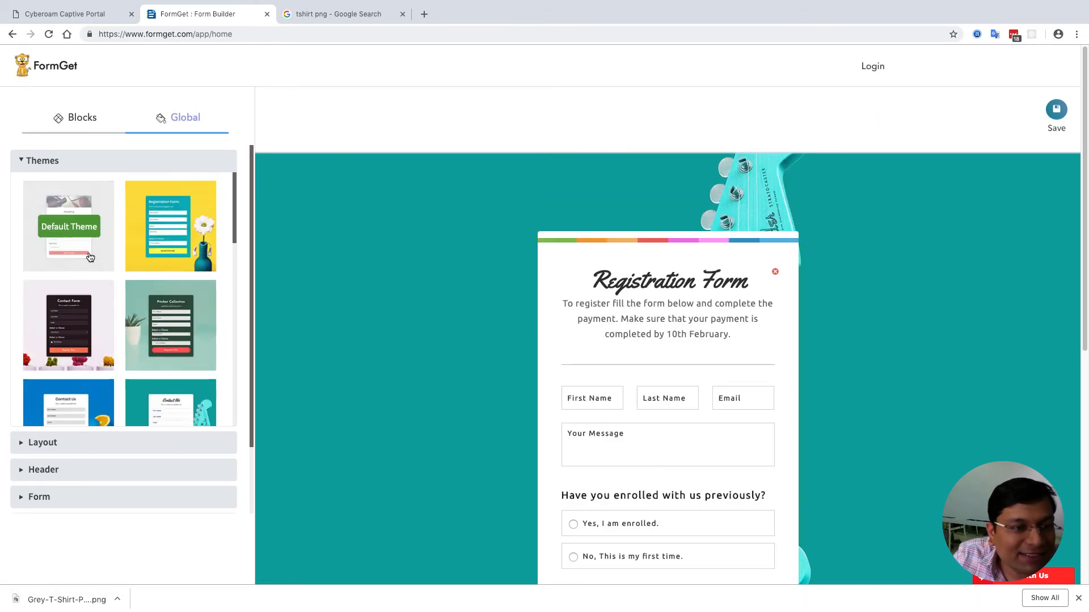
click(551, 283)
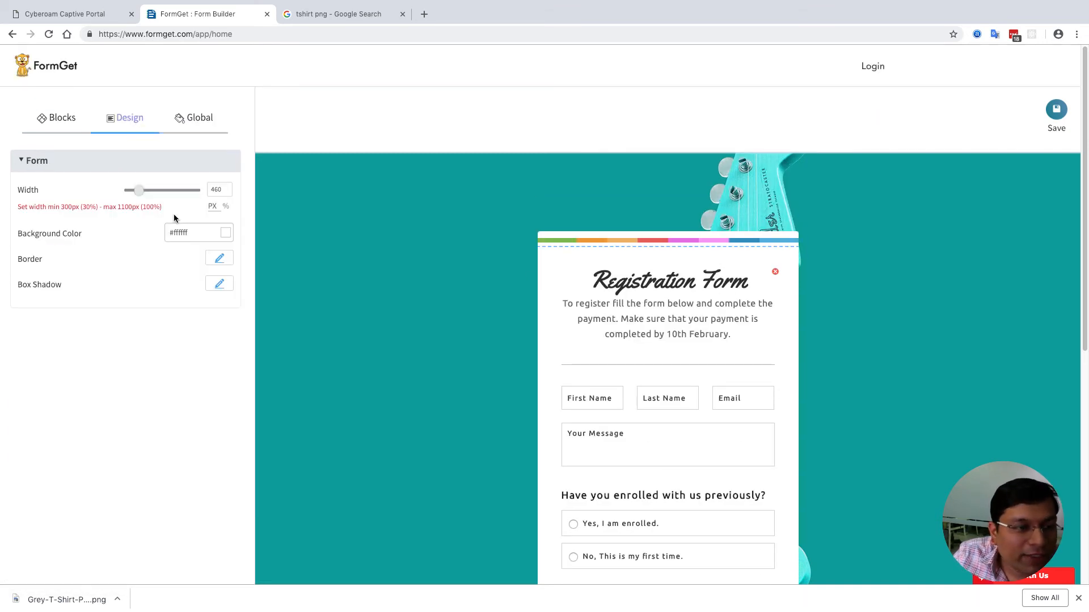
drag(143, 194, 169, 196)
scroll(334, 283, down, 6)
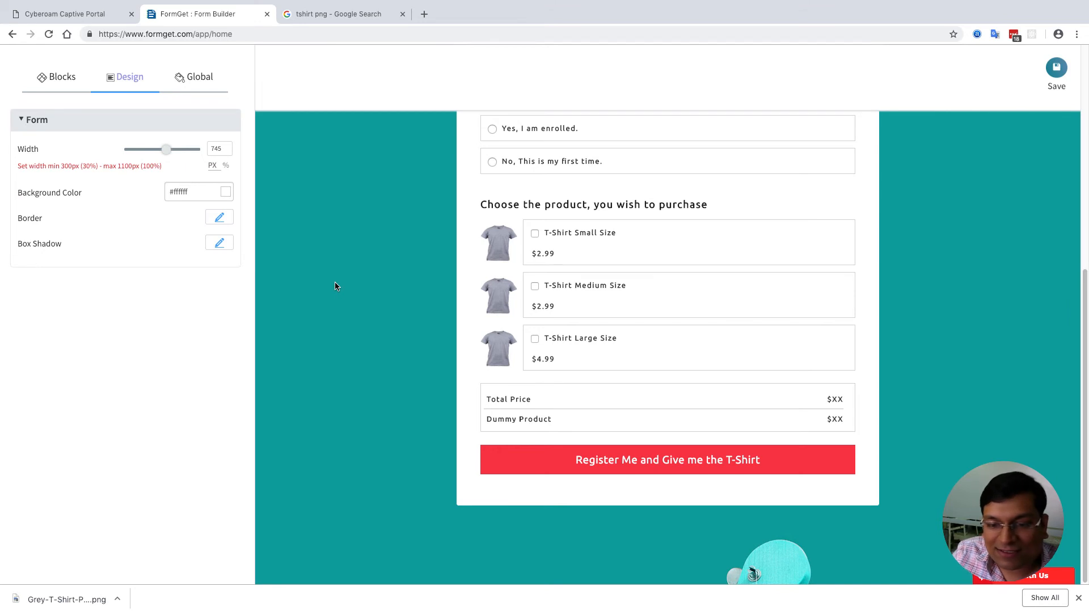
scroll(361, 416, up, 6)
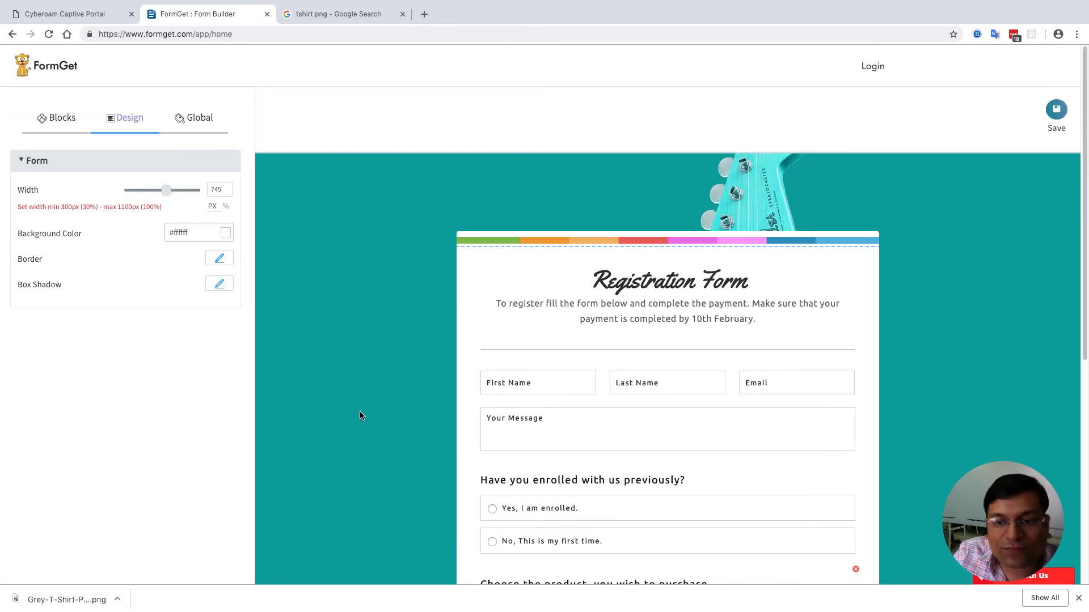
scroll(366, 391, down, 3)
scroll(369, 361, up, 4)
- Check the Layout settings and save the form
click(332, 266)
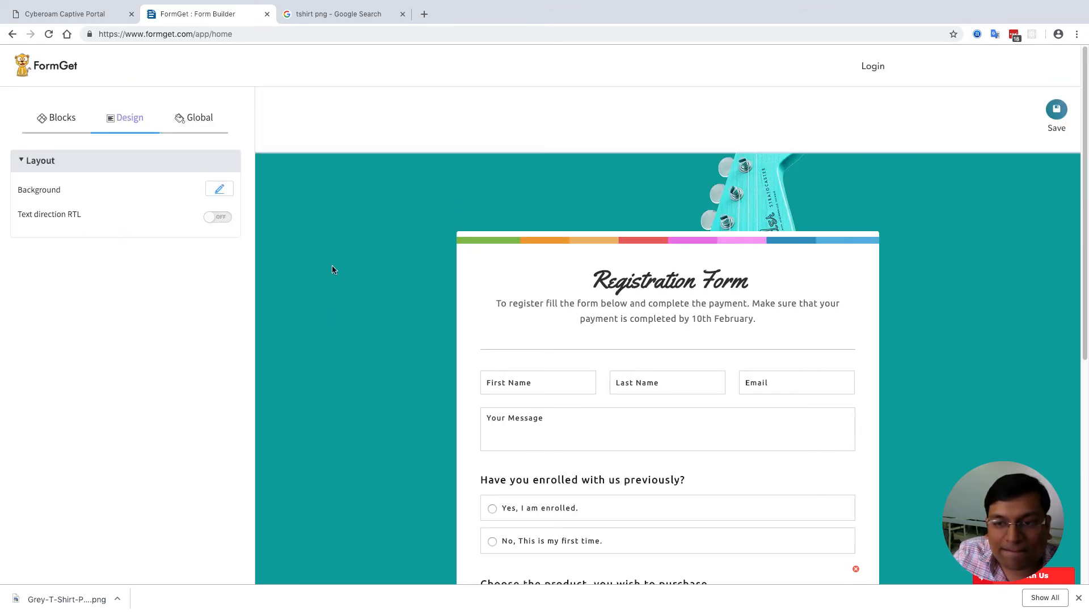
scroll(600, 194, down, 6)
scroll(1022, 340, up, 6)
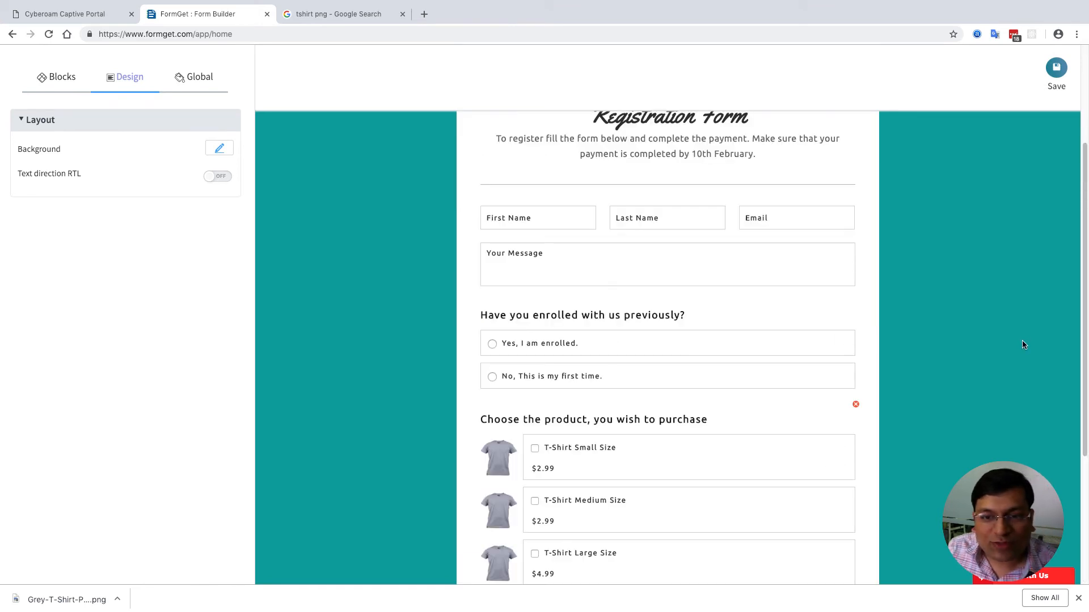
click(1056, 112)
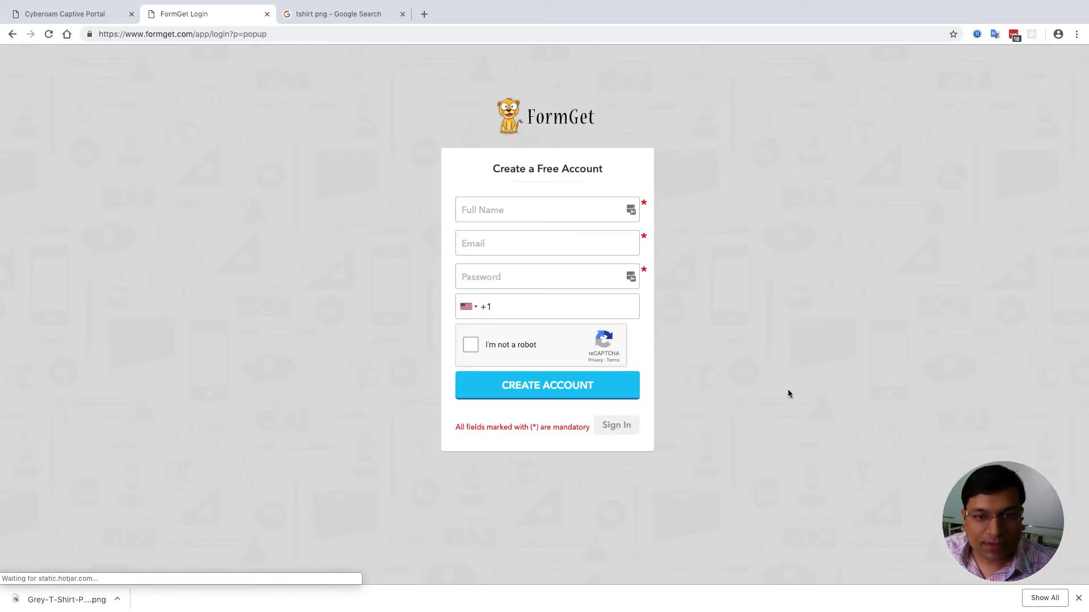
- Sign in with the account email and password, dismissing Chrome's password and download prompts
click(622, 426)
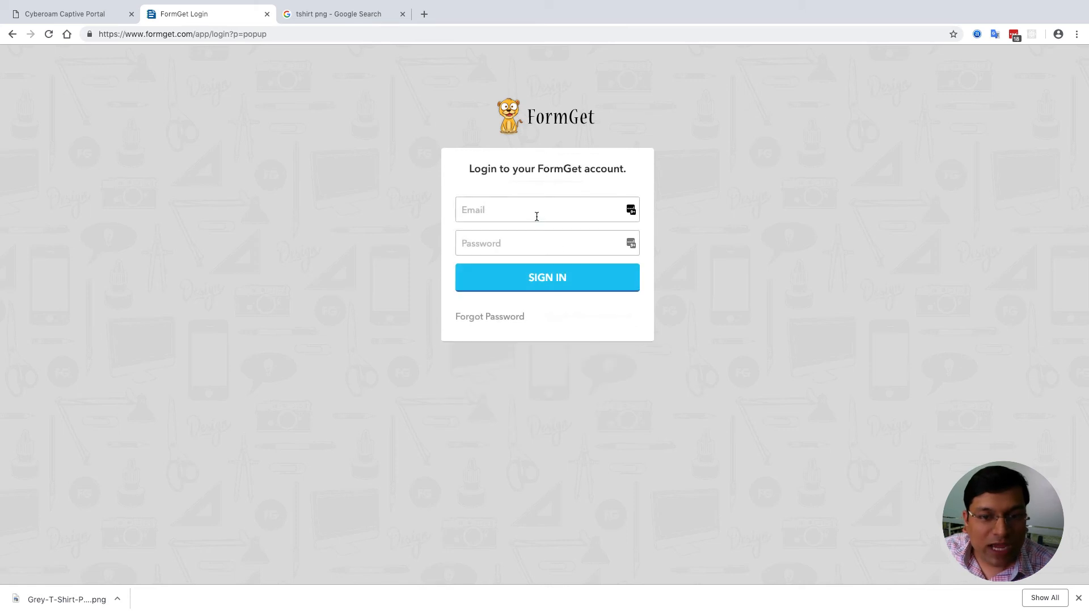
click(535, 216)
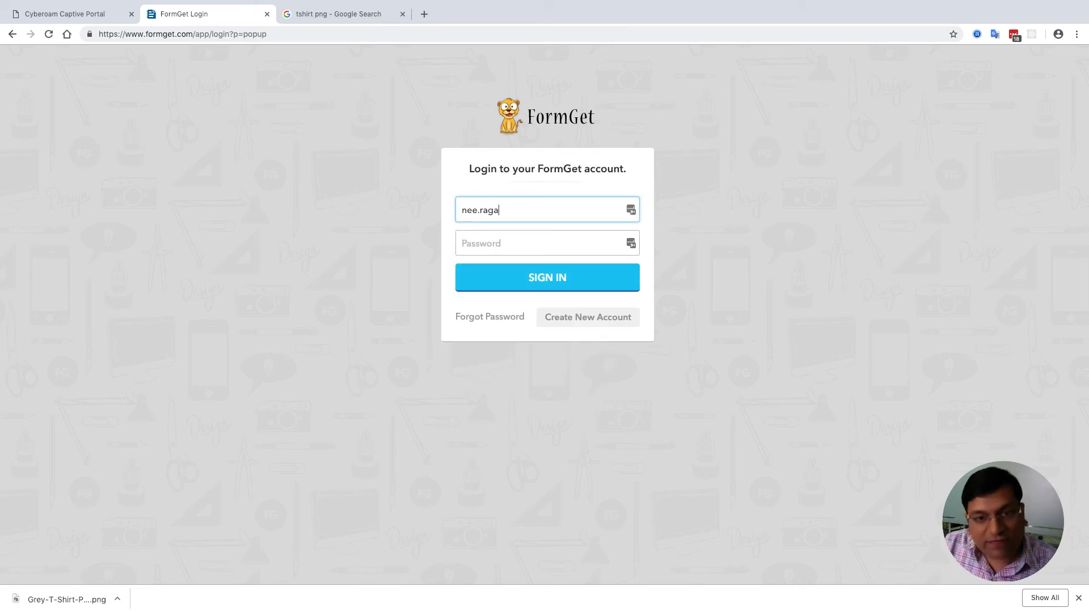
key(Tab)
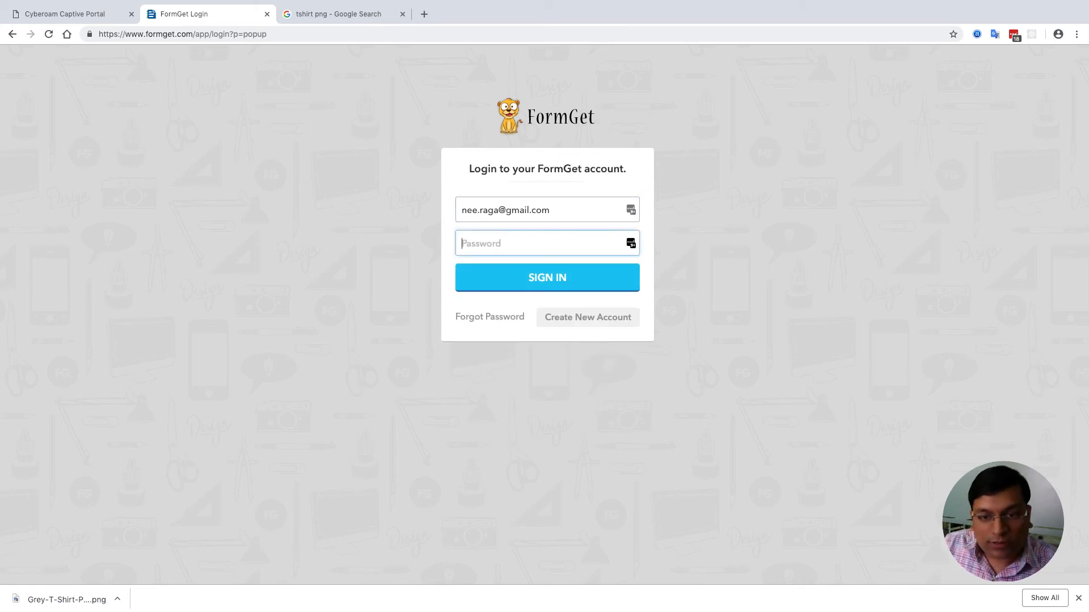
text(****)
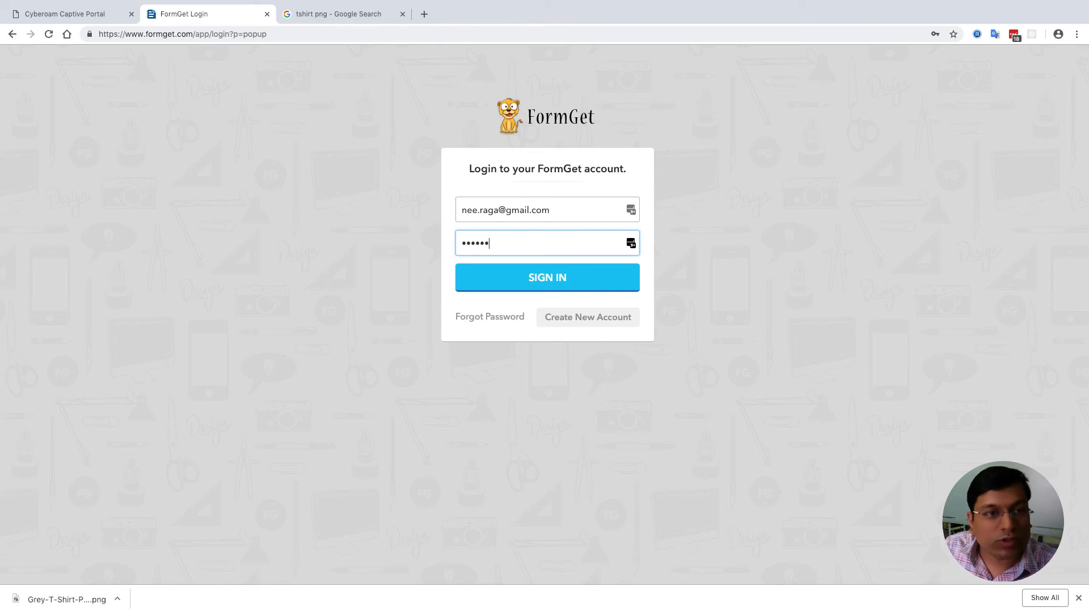
click(579, 289)
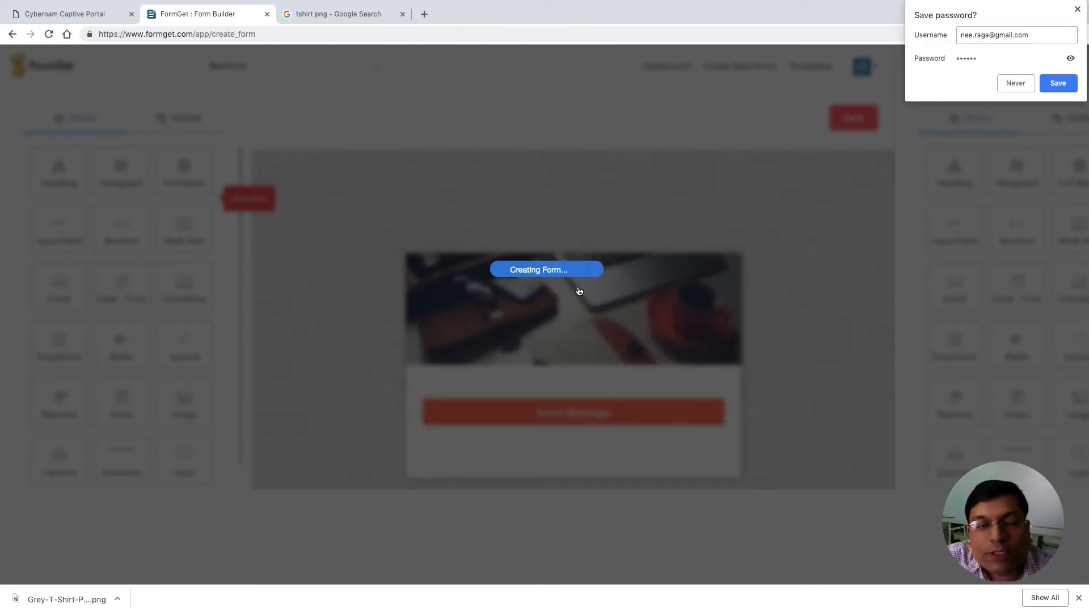
click(1076, 9)
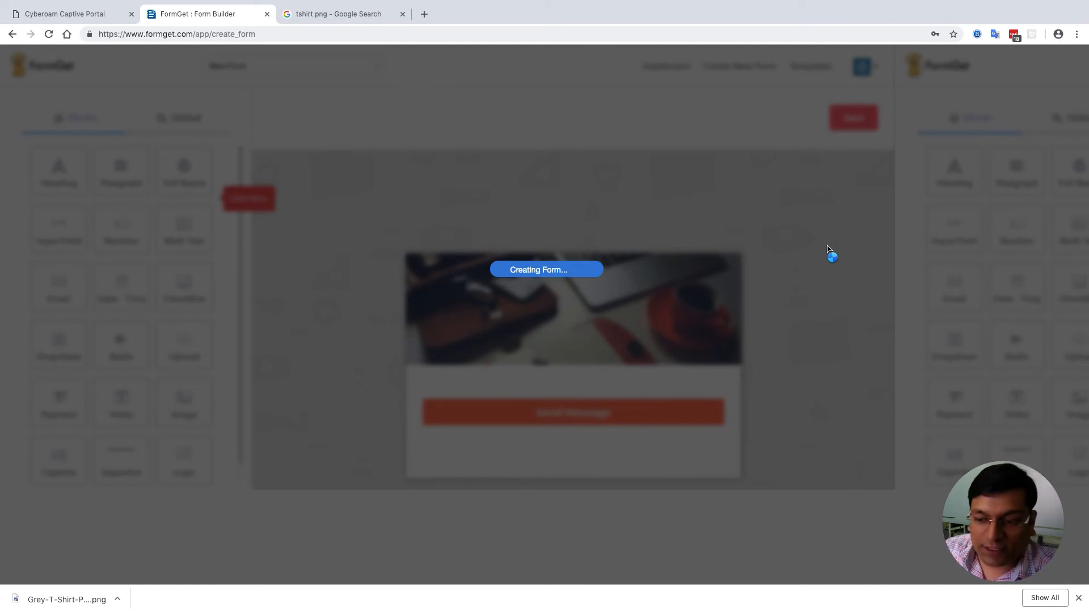
click(1078, 598)
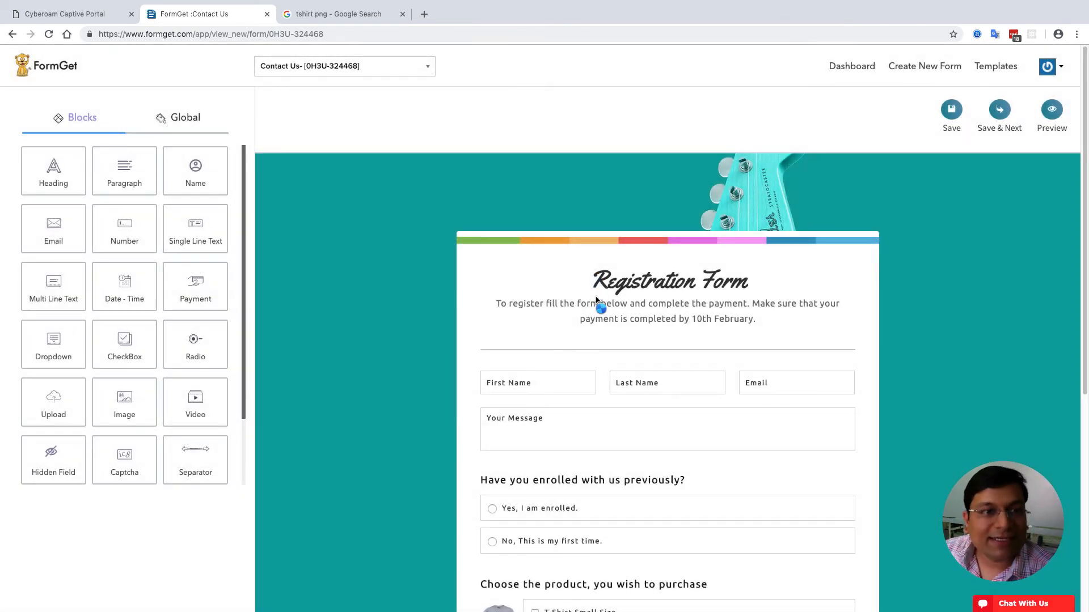
click(1052, 108)
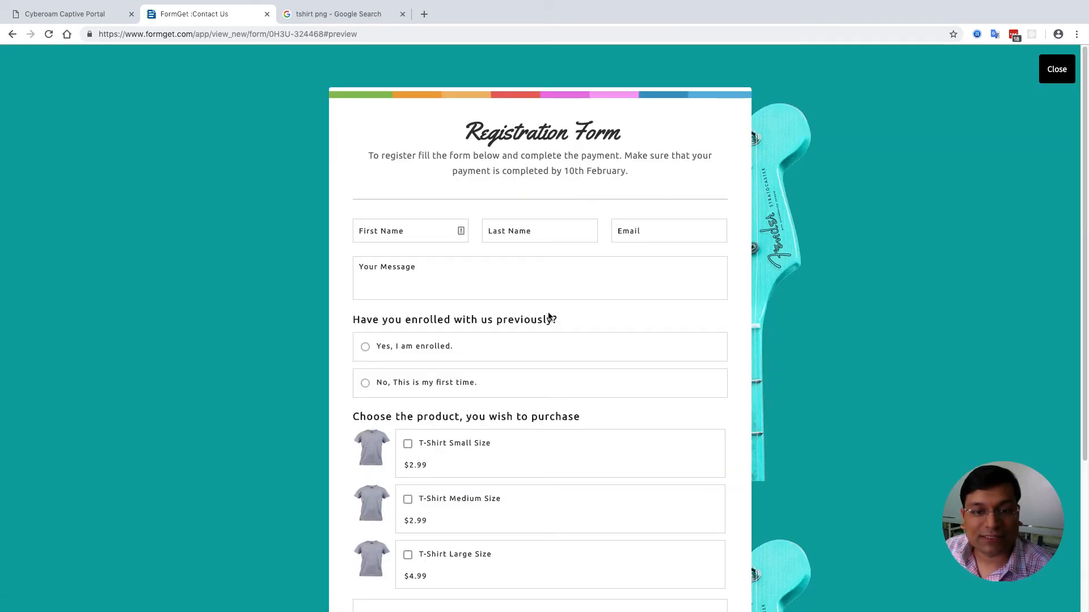
scroll(586, 379, down, 1)
click(537, 401)
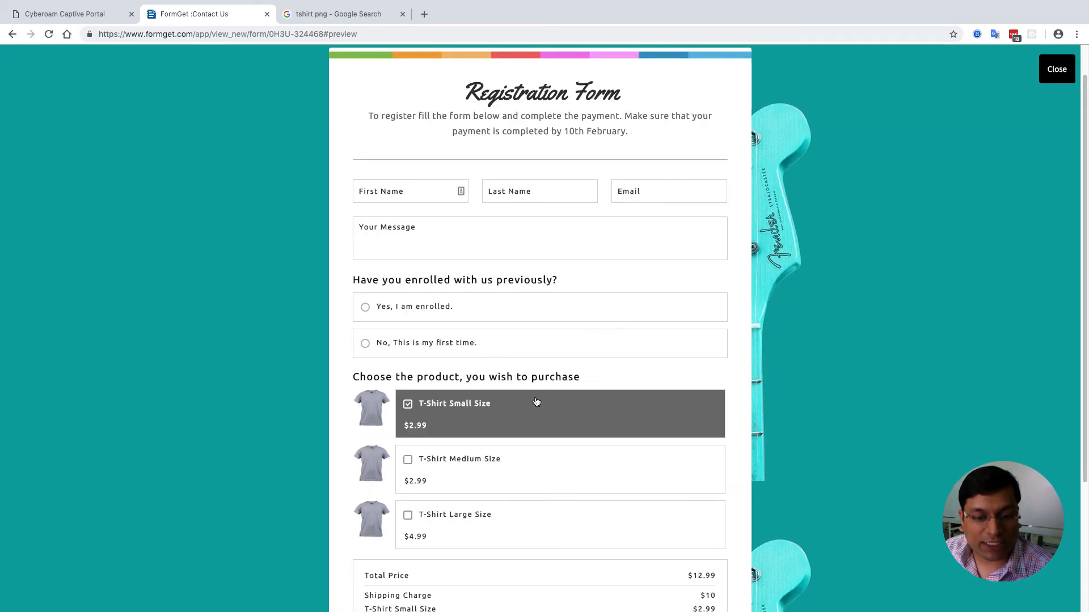
scroll(535, 401, down, 3)
click(502, 243)
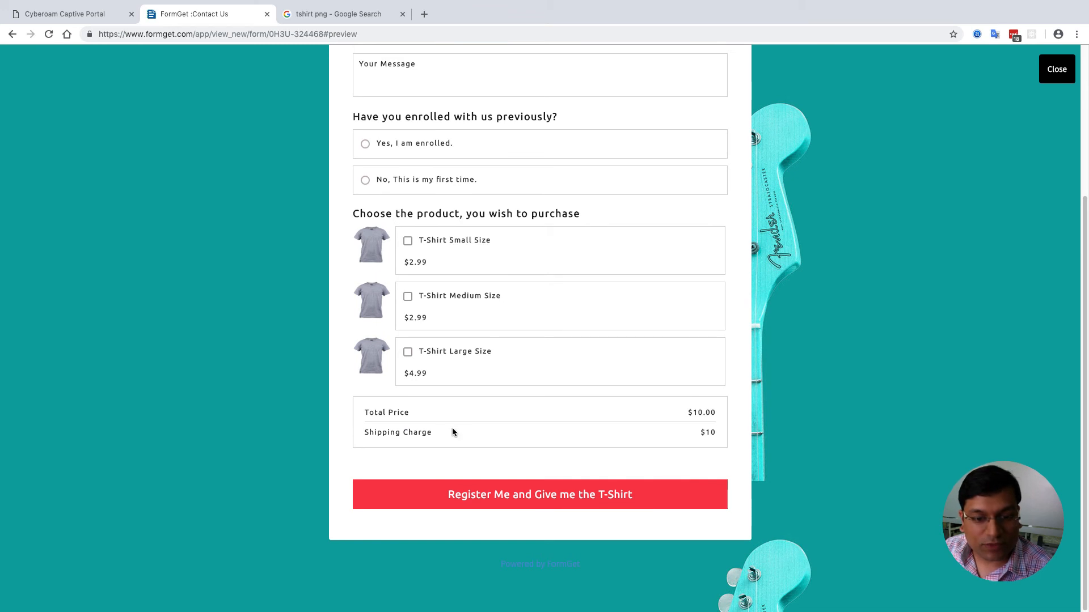
click(474, 308)
click(460, 299)
click(457, 370)
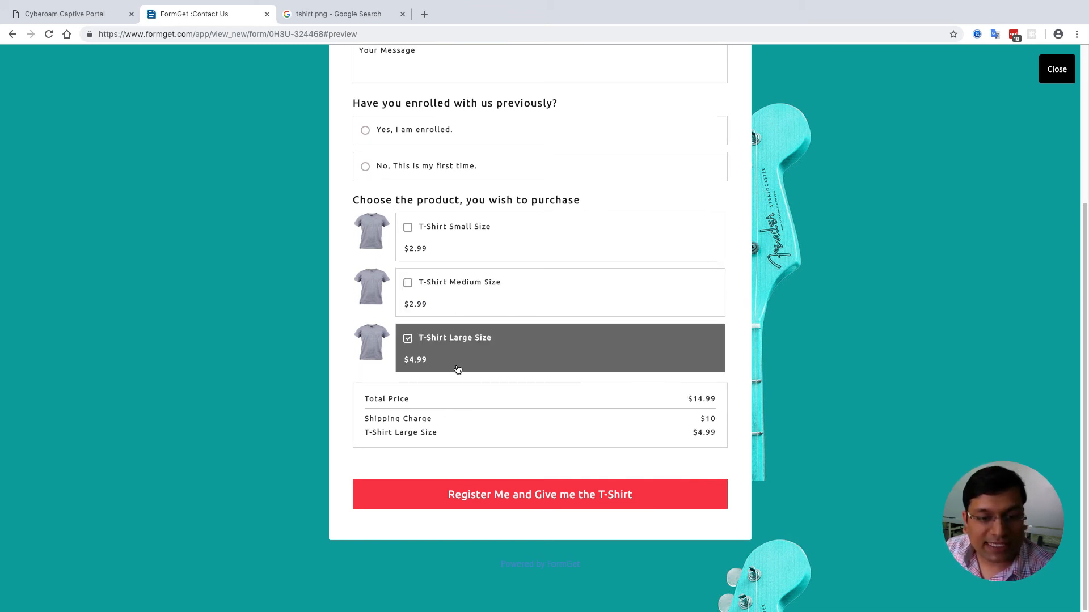
click(466, 349)
click(442, 250)
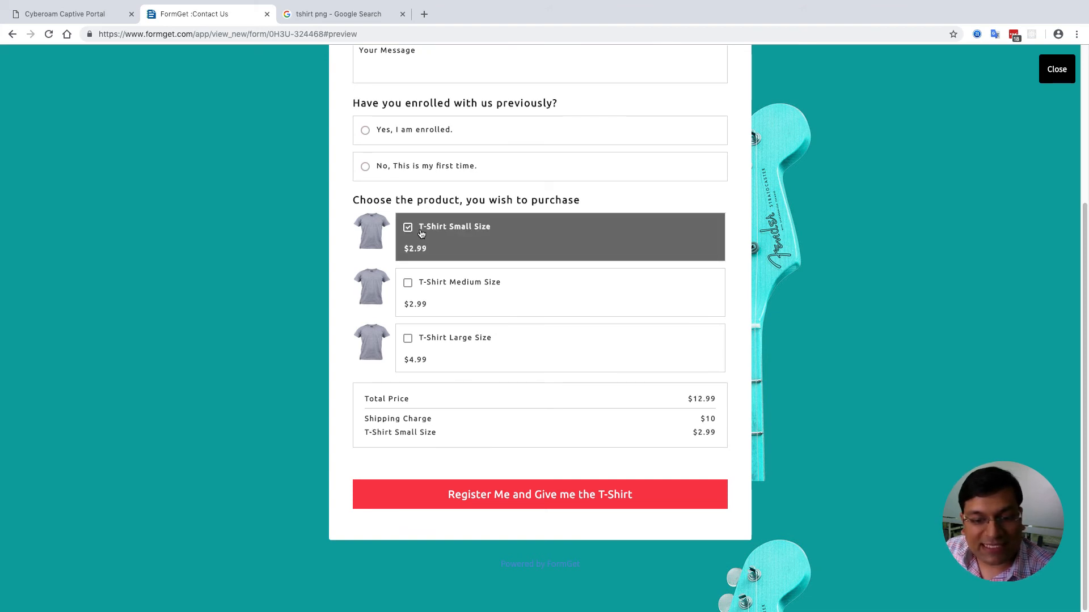
click(421, 234)
scroll(419, 227, up, 4)
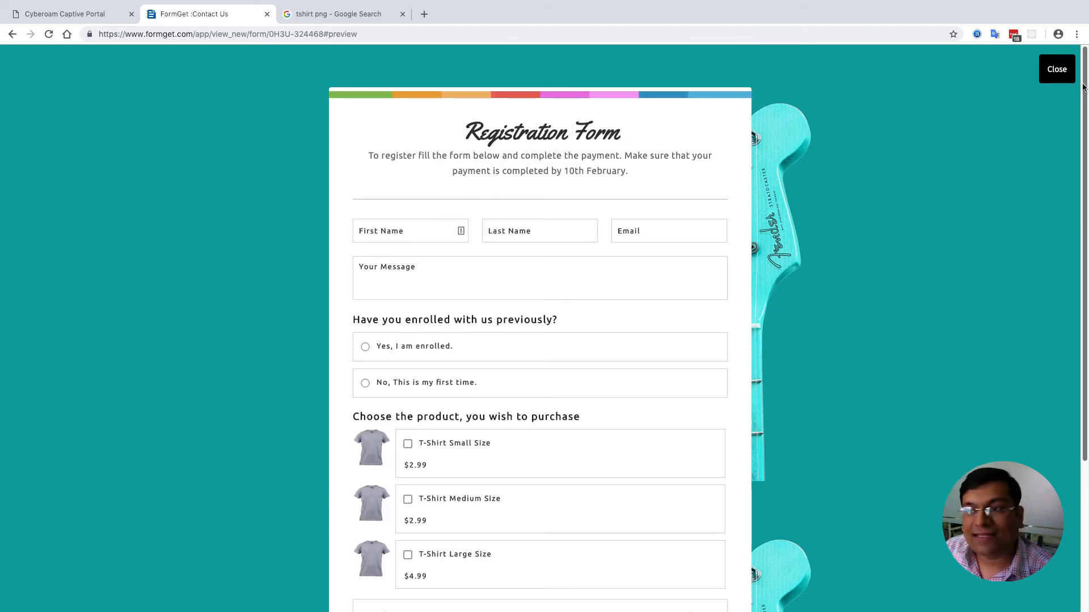
click(1059, 71)
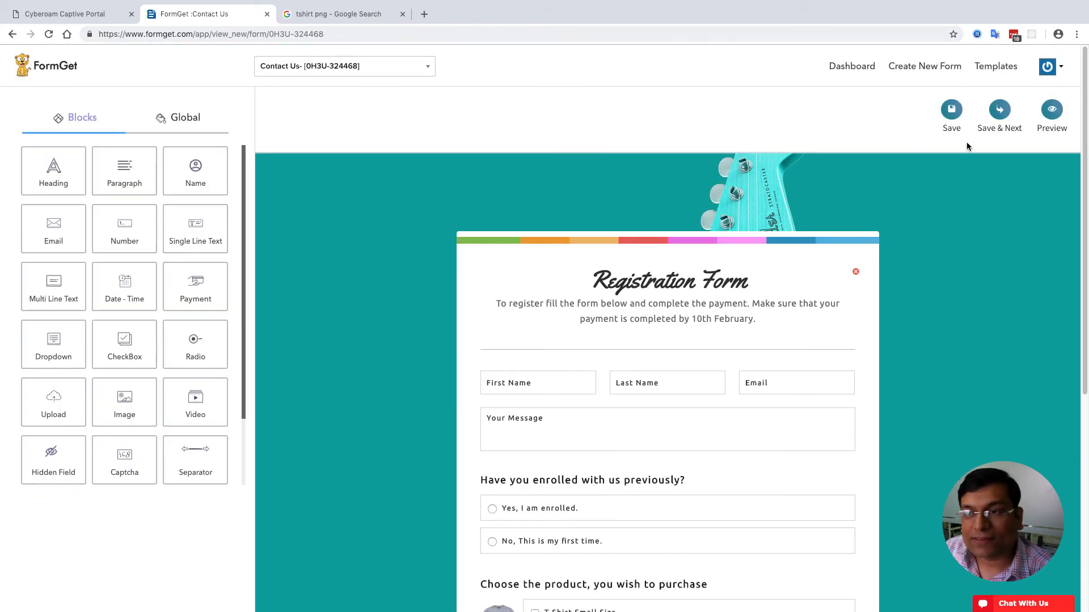
- Save the form, copy its share link and load it in the Google tab
click(1000, 111)
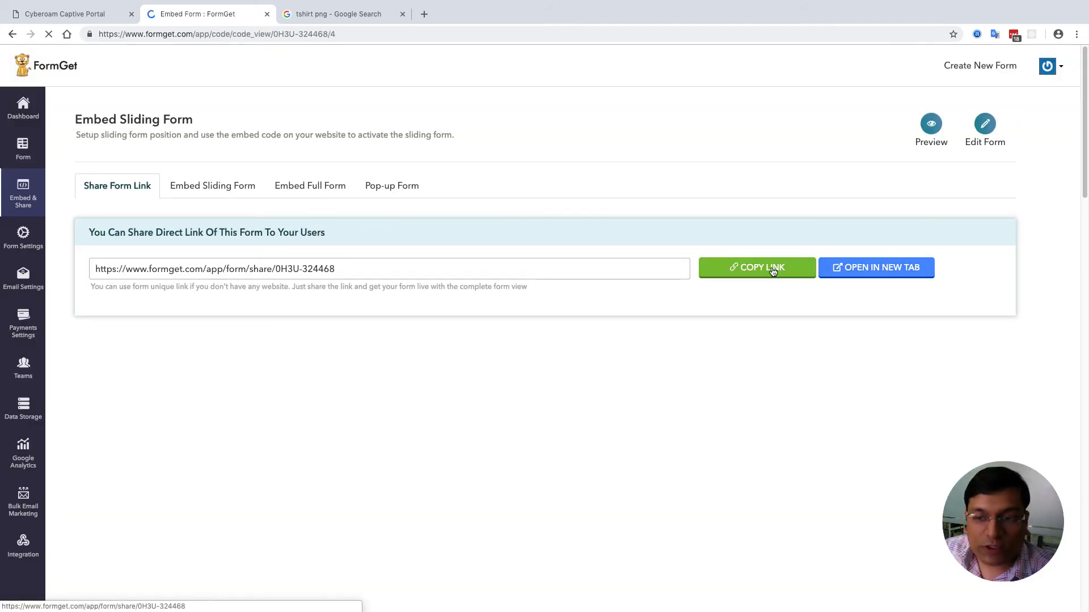
click(753, 270)
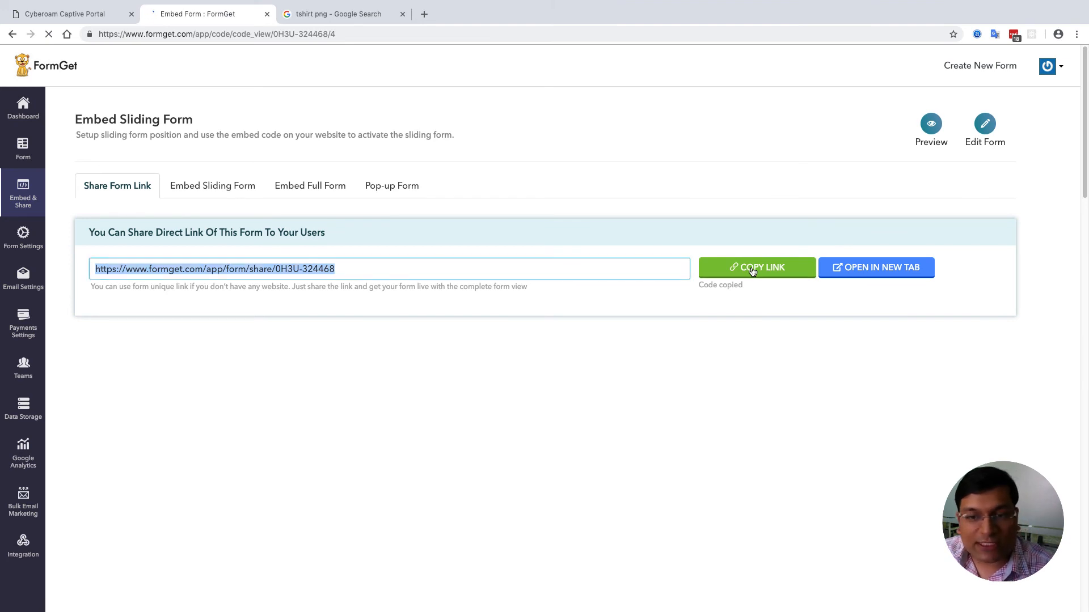
click(326, 17)
click(324, 29)
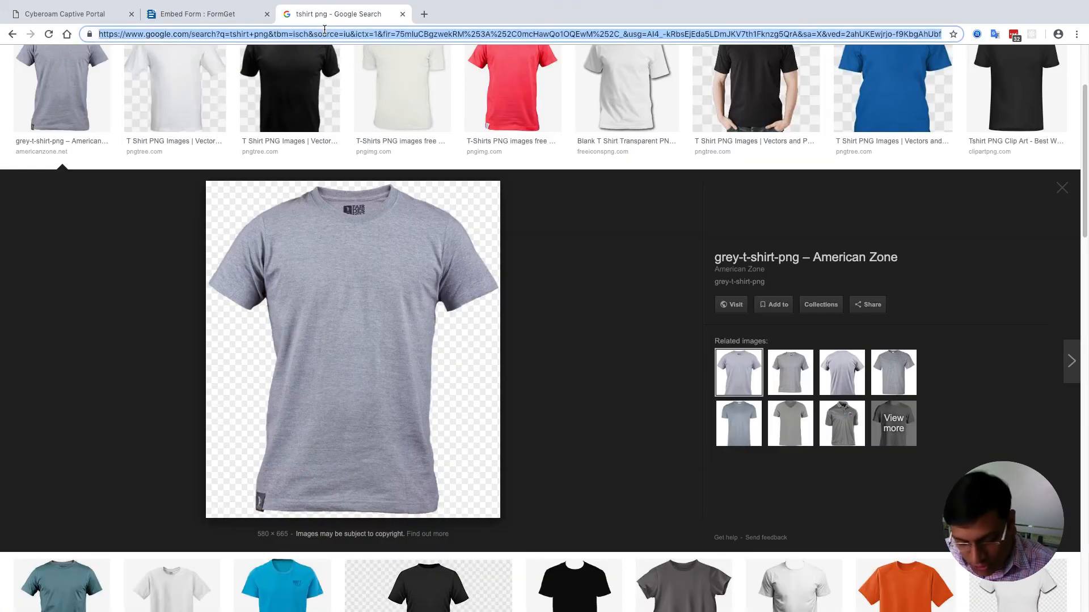
key(ctrl+v)
key(Return)
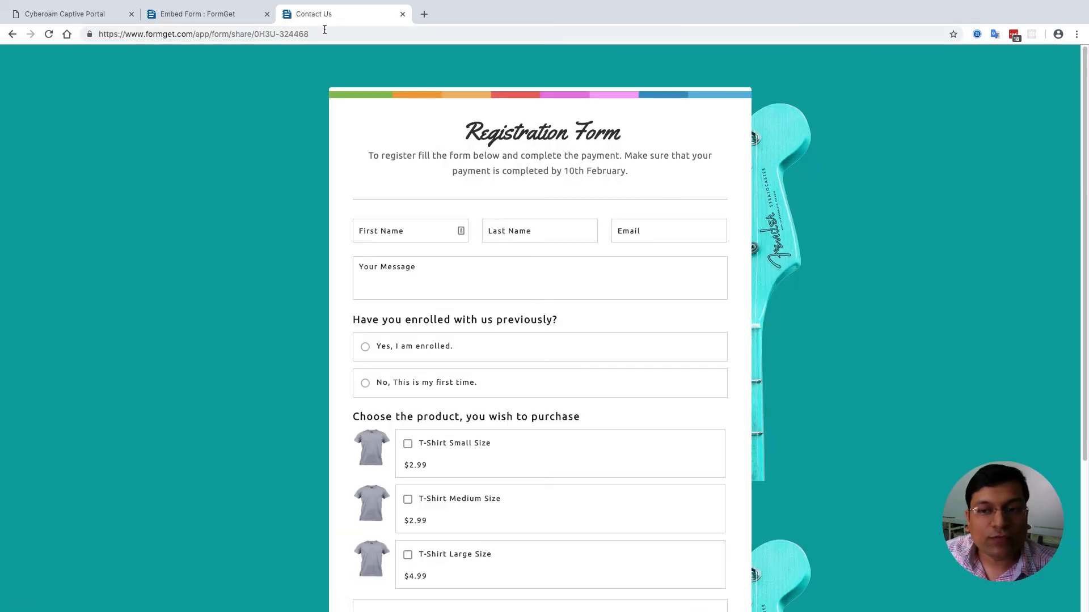
- Fill in the name, e-mail and message 'I want to enroll to the progra'
scroll(247, 253, down, 3)
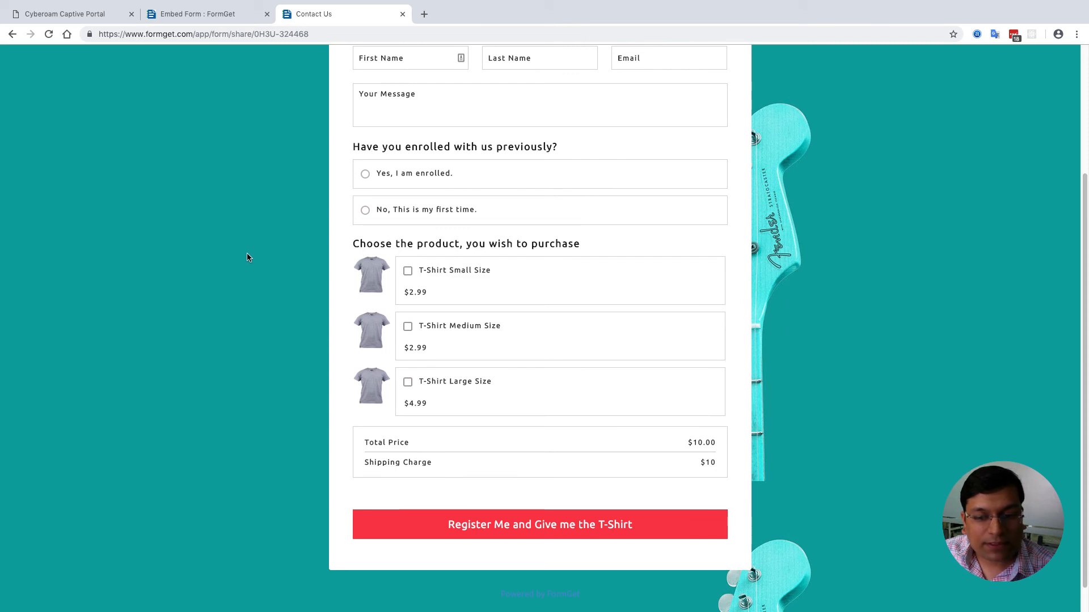
scroll(247, 252, up, 3)
click(423, 230)
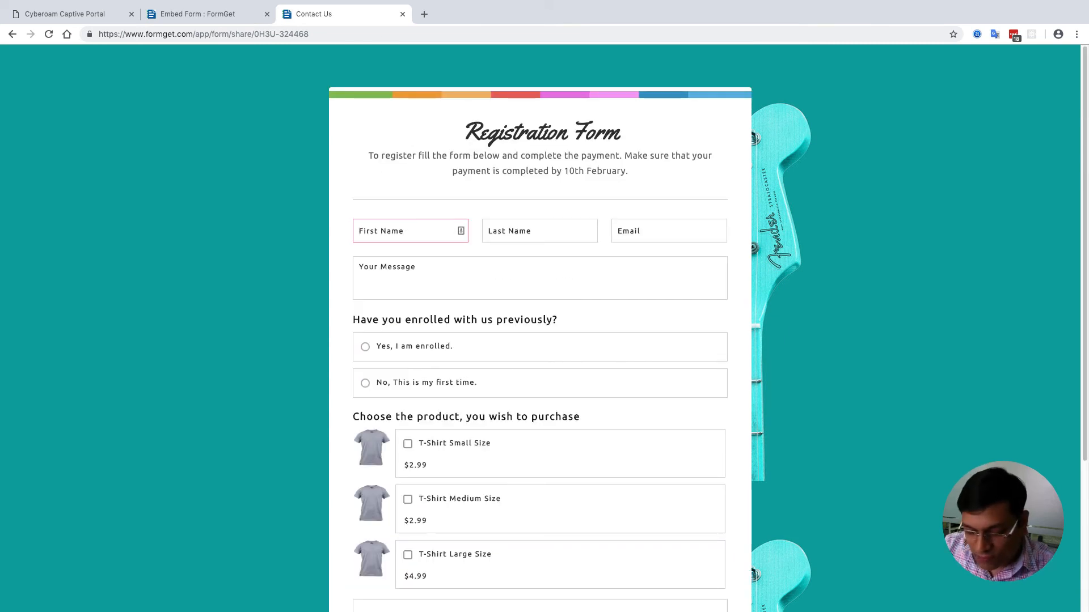
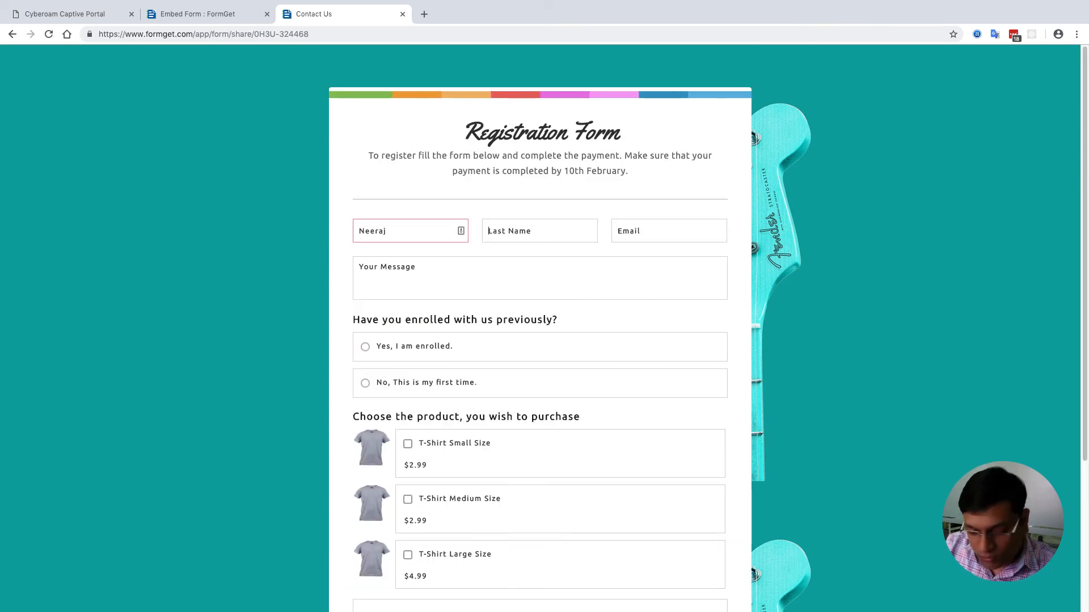
key(Tab)
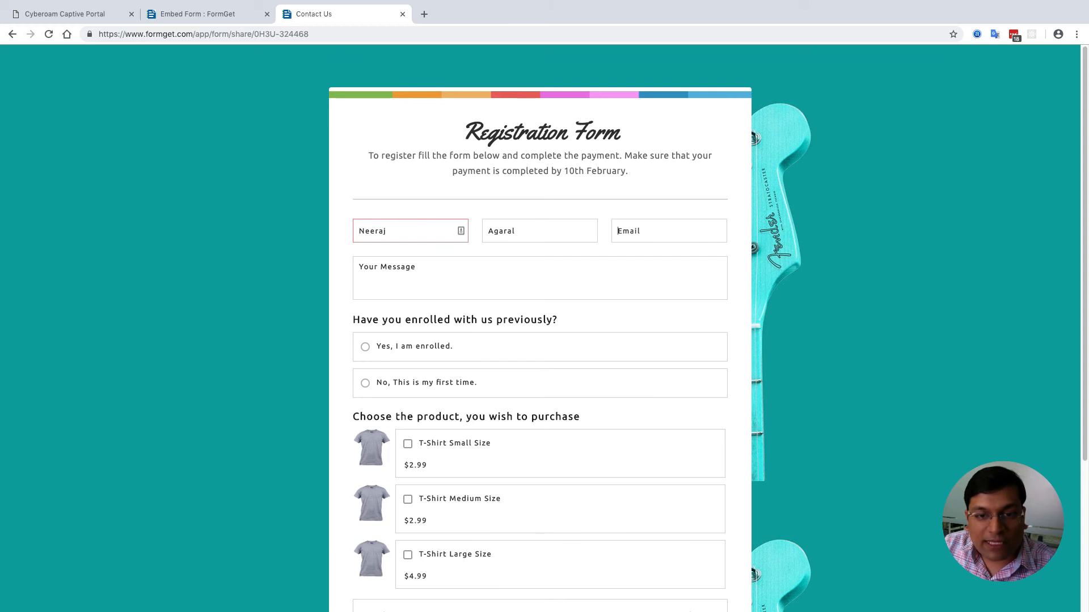
click(538, 228)
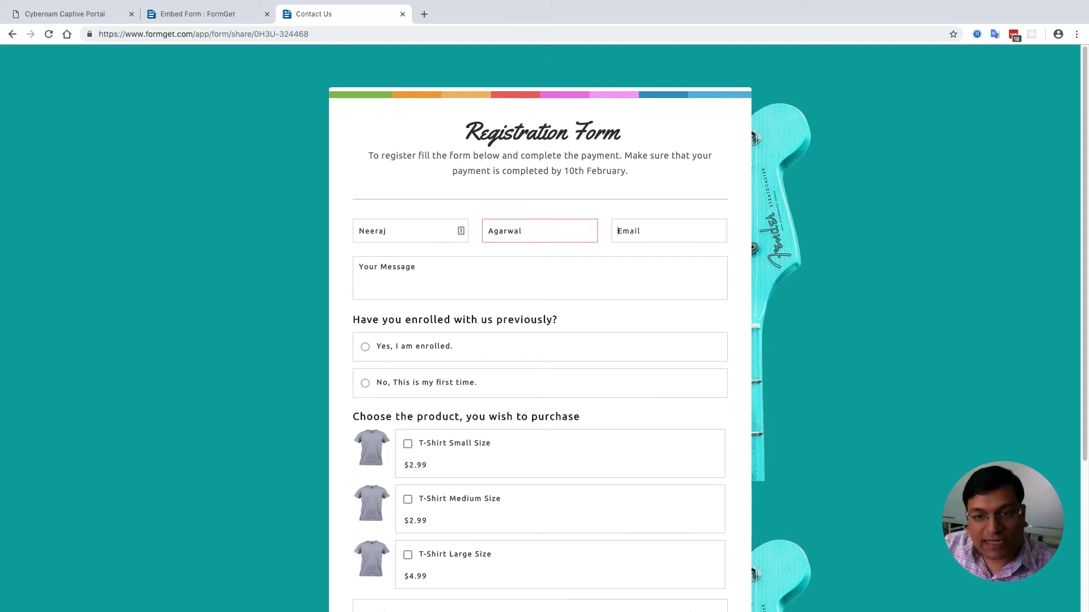
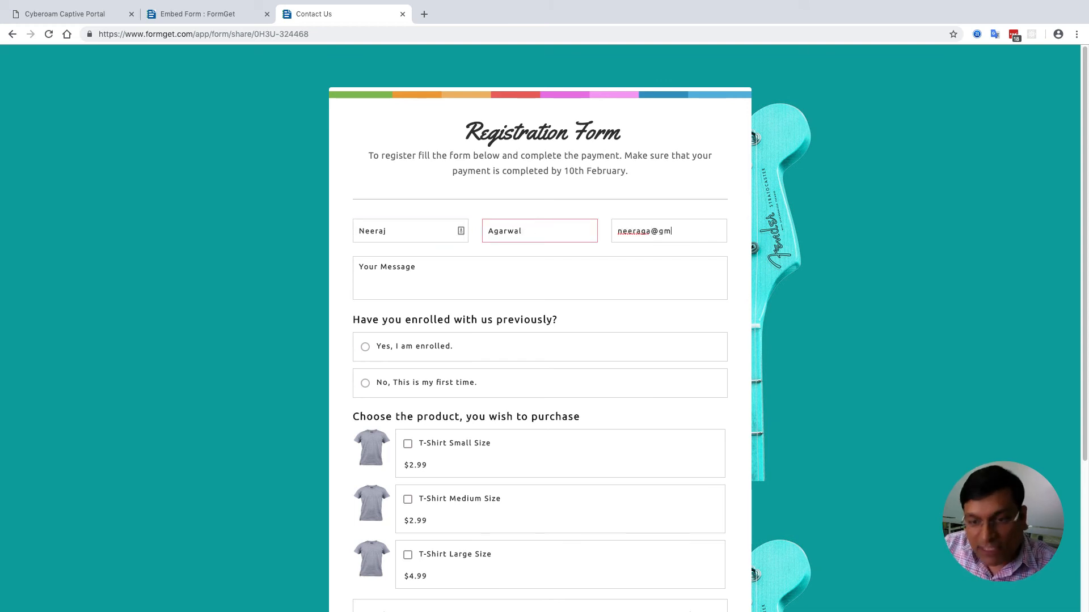
key(Tab)
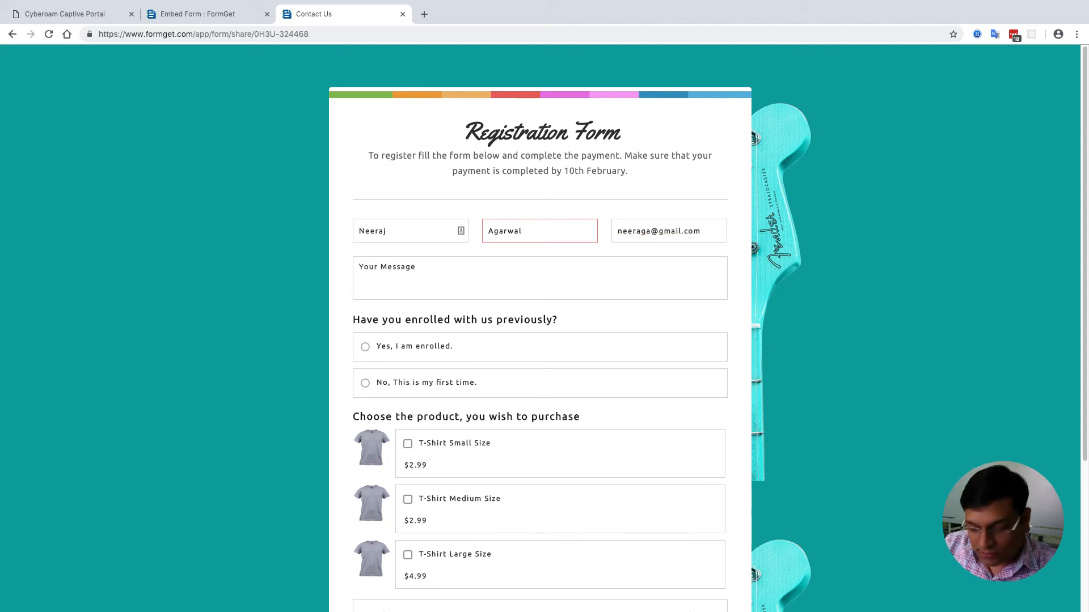
text(I w)
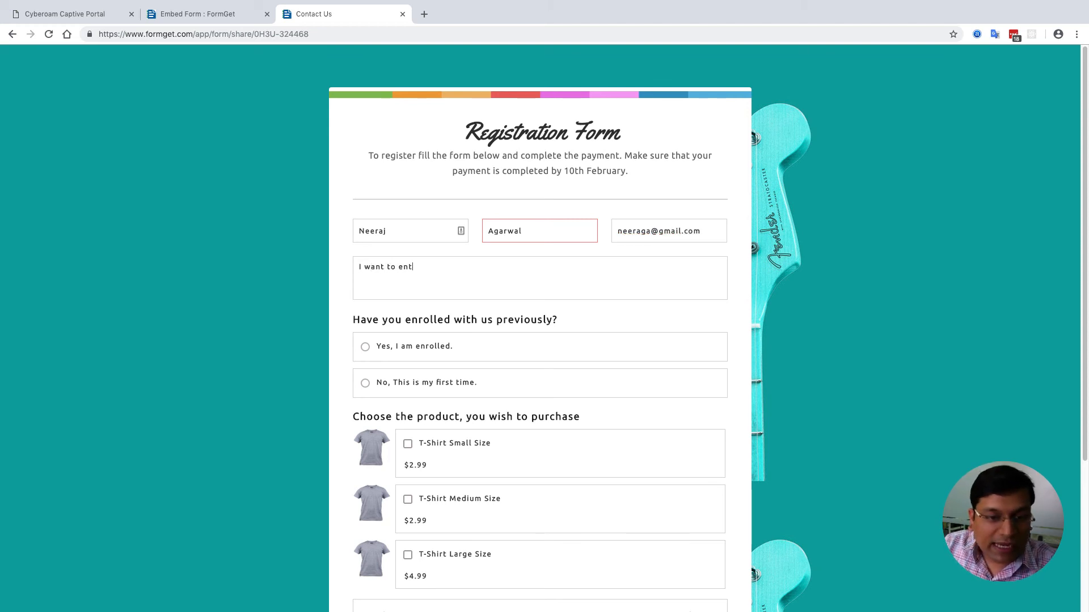
text(ant to ent)
key(BackSpace)
key(BackSpace)
key(BackSpace)
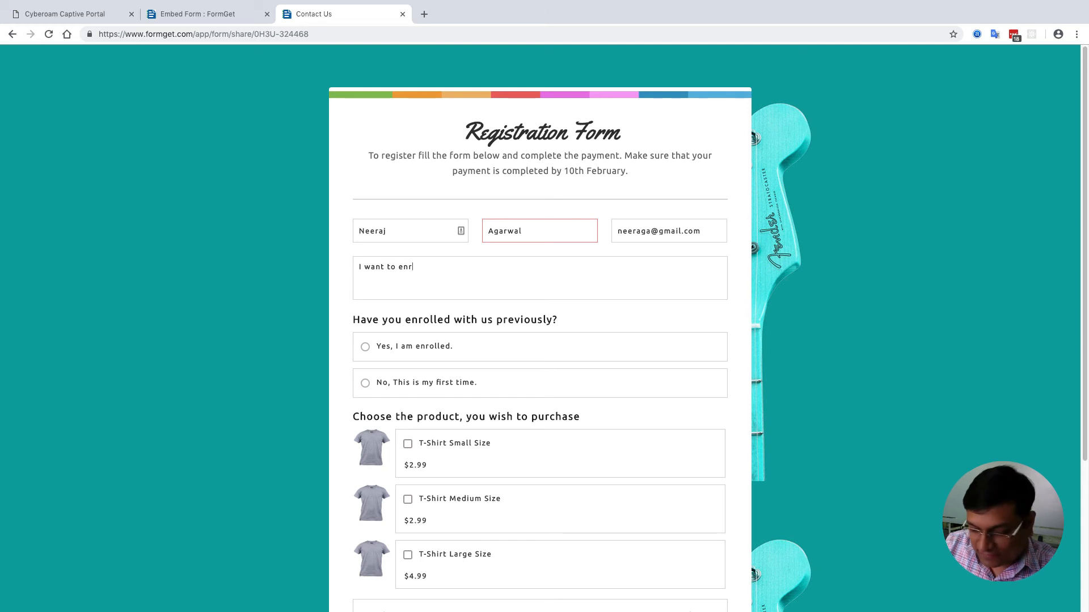
text(oll to the program.)
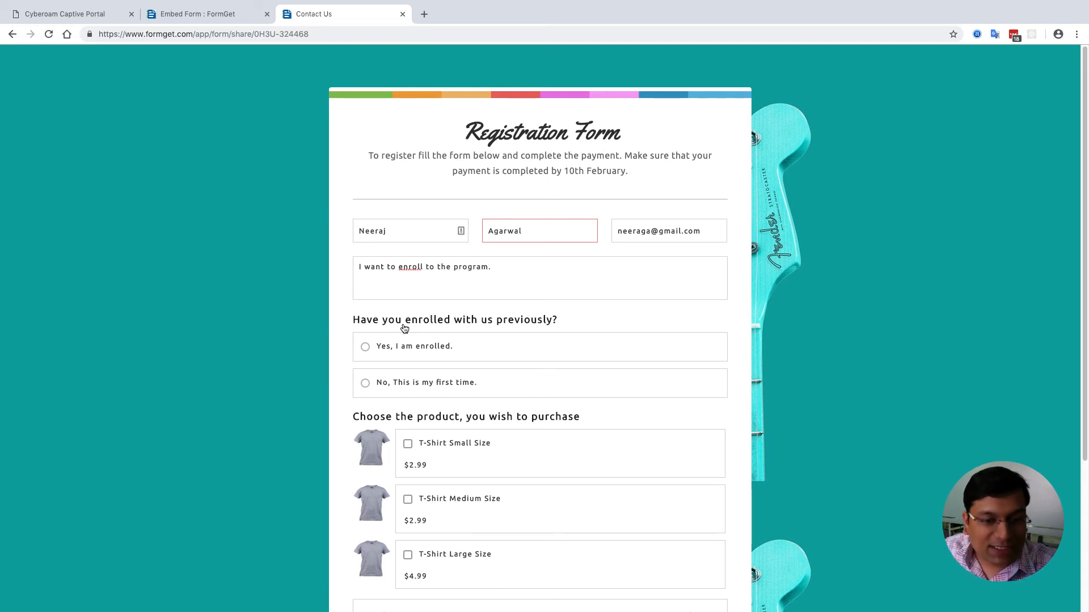
- Choose first-time enrollment, add the T-Shirt Large Size, and submit for $14.99
click(435, 381)
scroll(265, 390, down, 3)
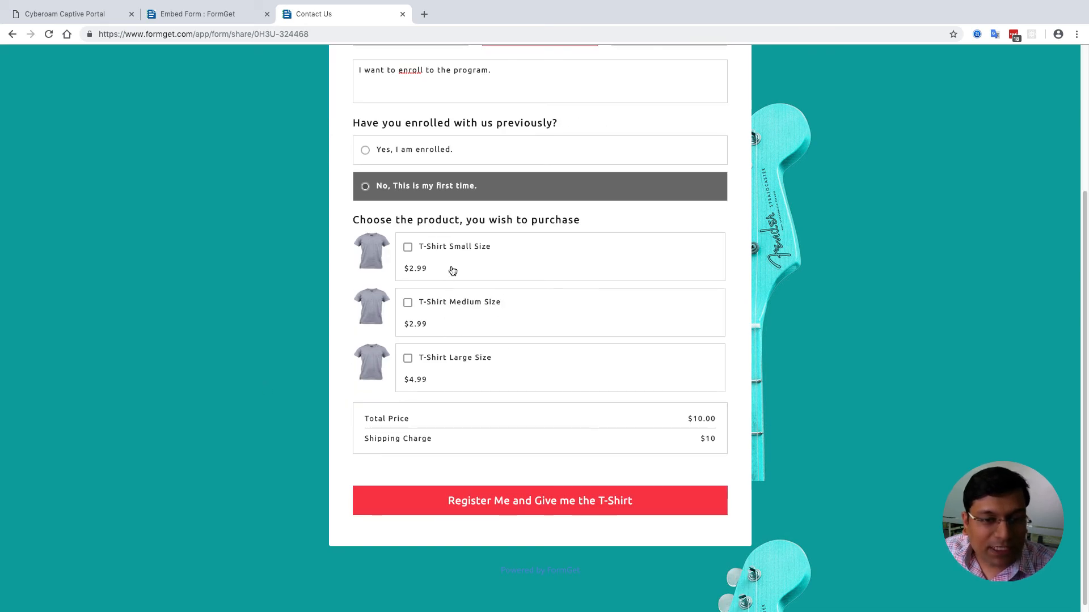
click(457, 362)
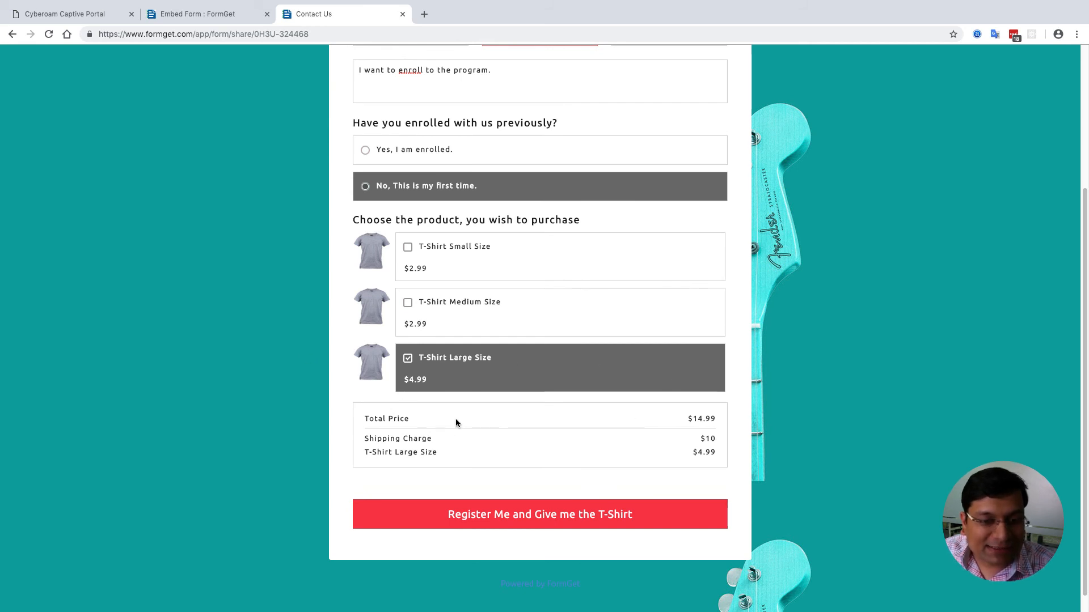
click(505, 522)
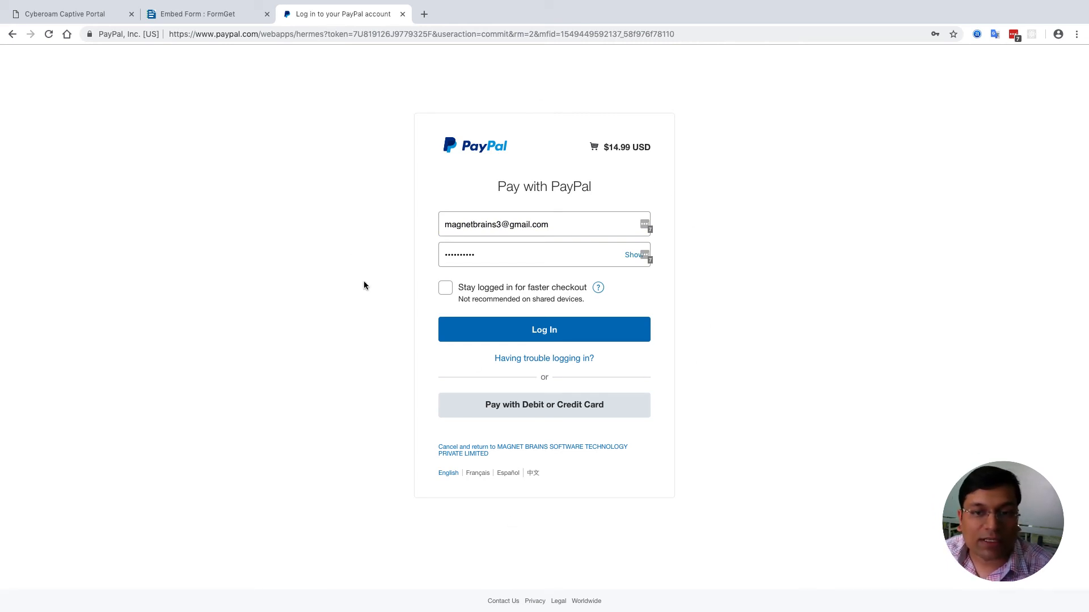
- Log in to PayPal to reach the $14.99 checkout, then return to the FormGet embed page
click(560, 335)
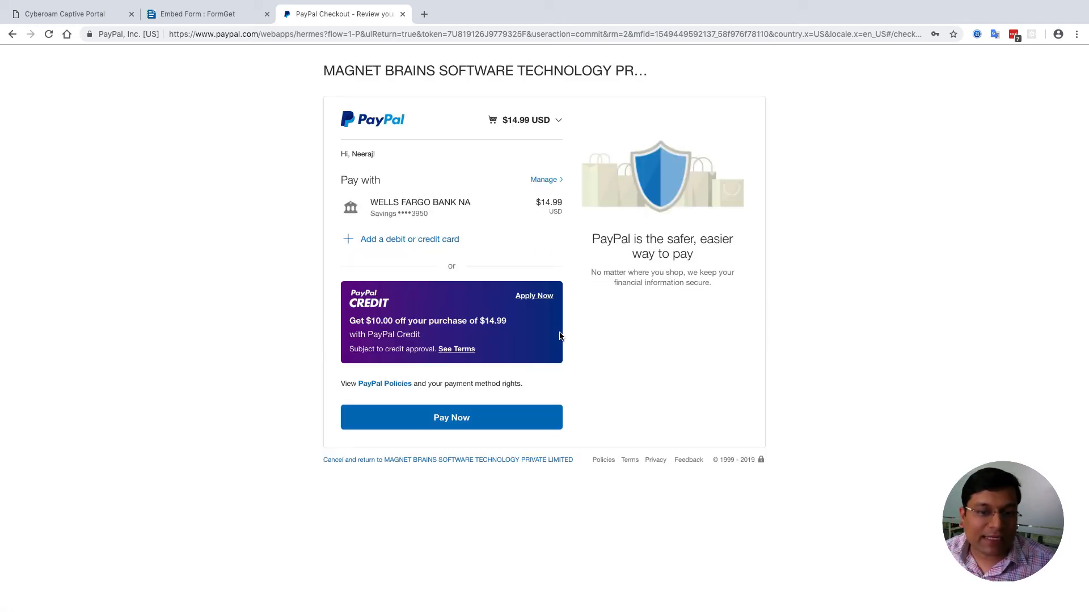
click(213, 17)
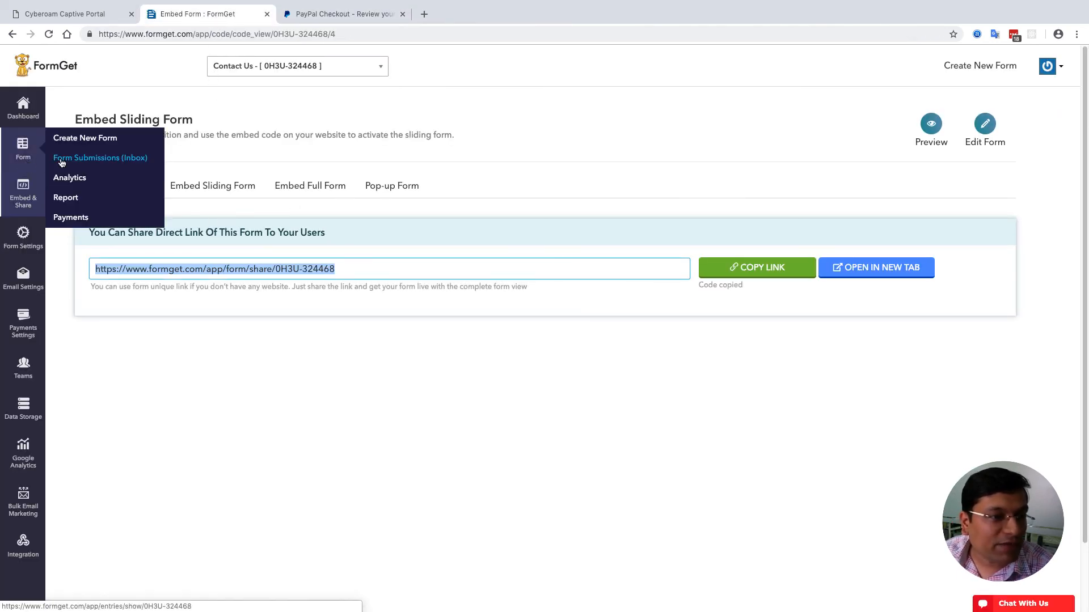
- Go to the forms dashboard and open the Registration Form in a new tab
mouse_move(44, 243)
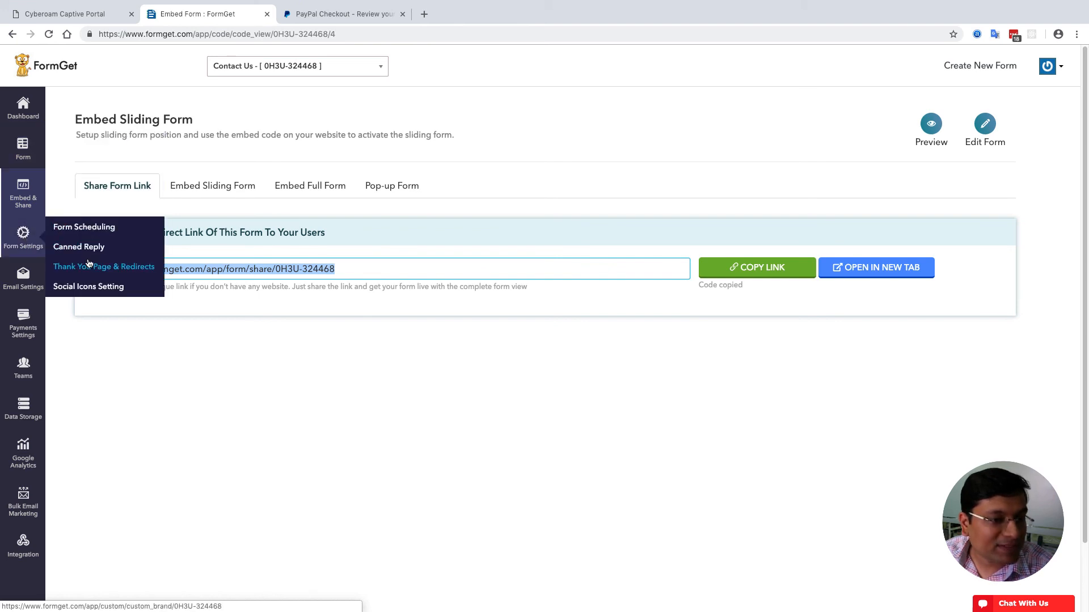
click(361, 348)
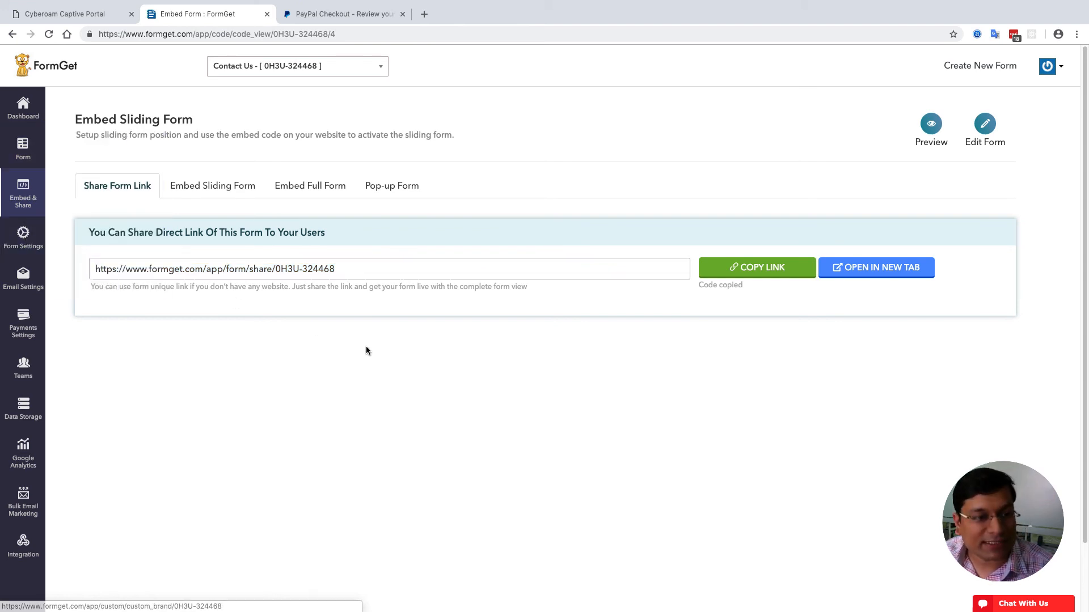
click(20, 110)
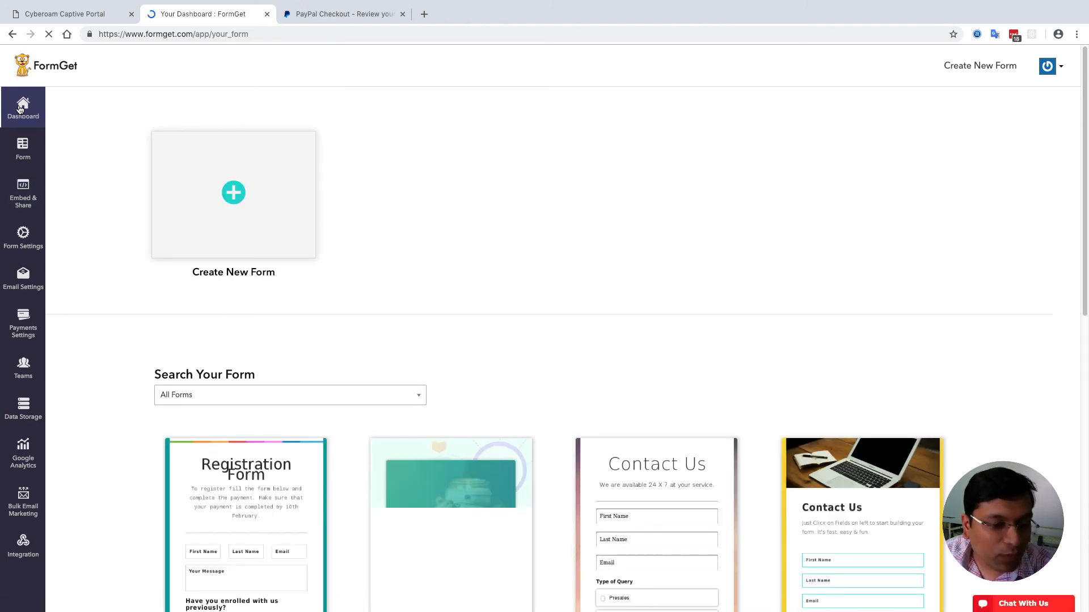
scroll(246, 258, down, 10)
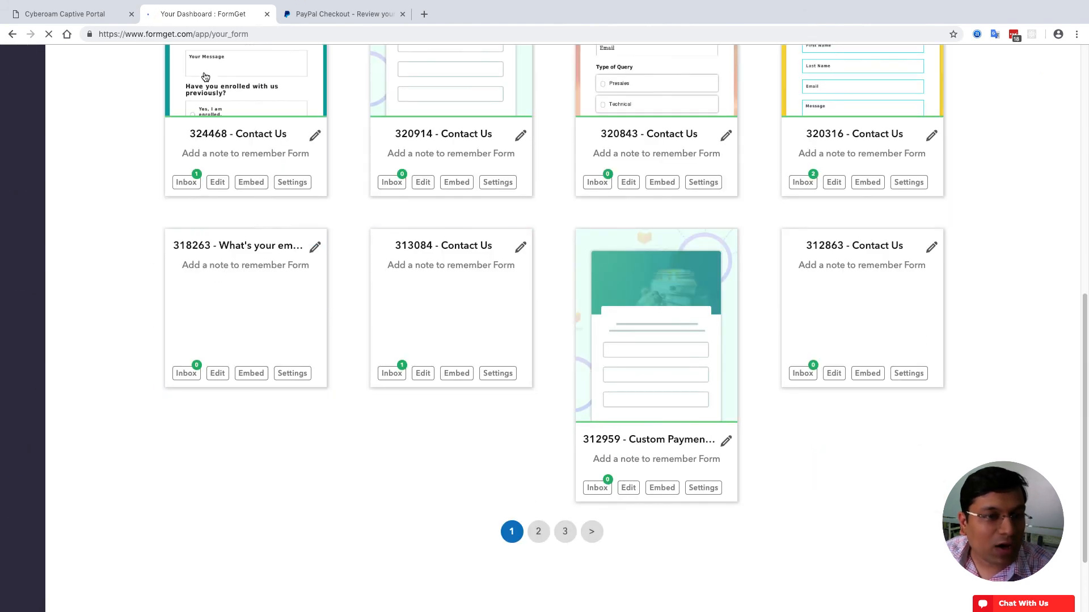
click(236, 77)
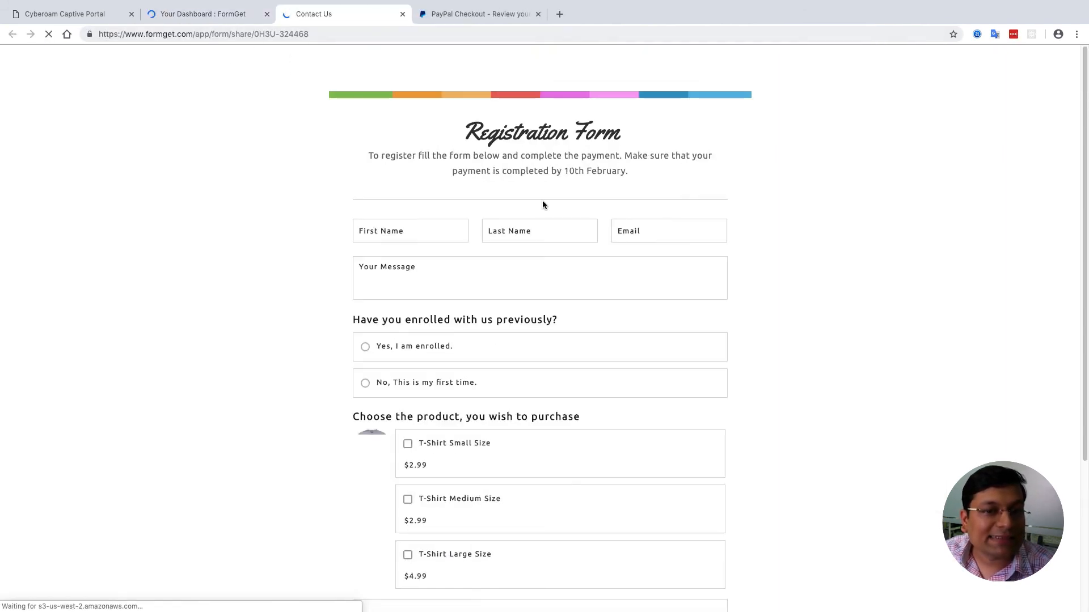
- Back on the dashboard, open the registration form's submissions inbox
scroll(593, 369, down, 4)
scroll(598, 360, up, 4)
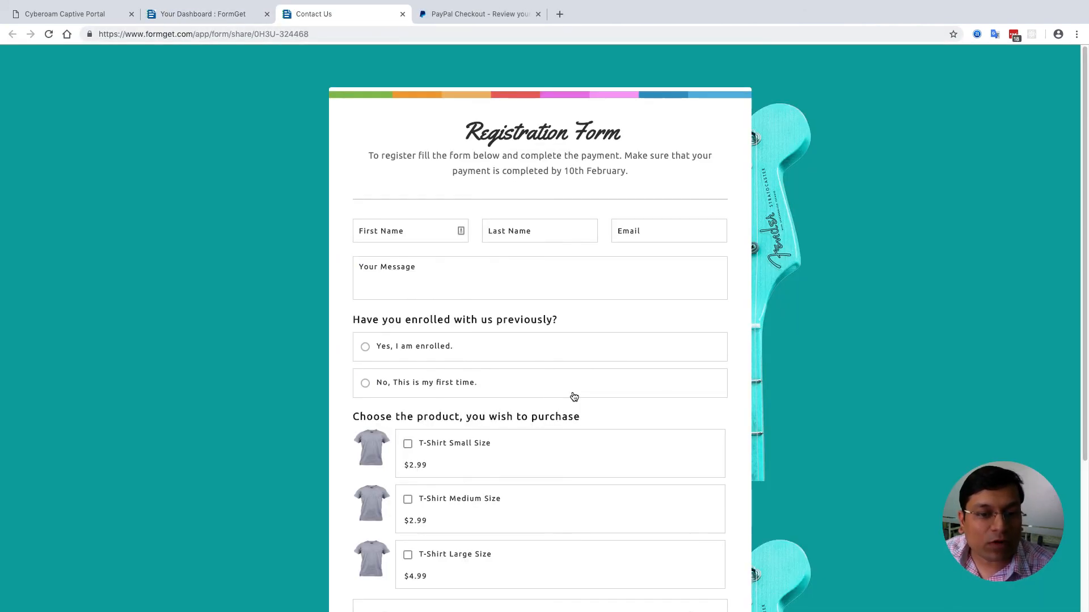
click(214, 14)
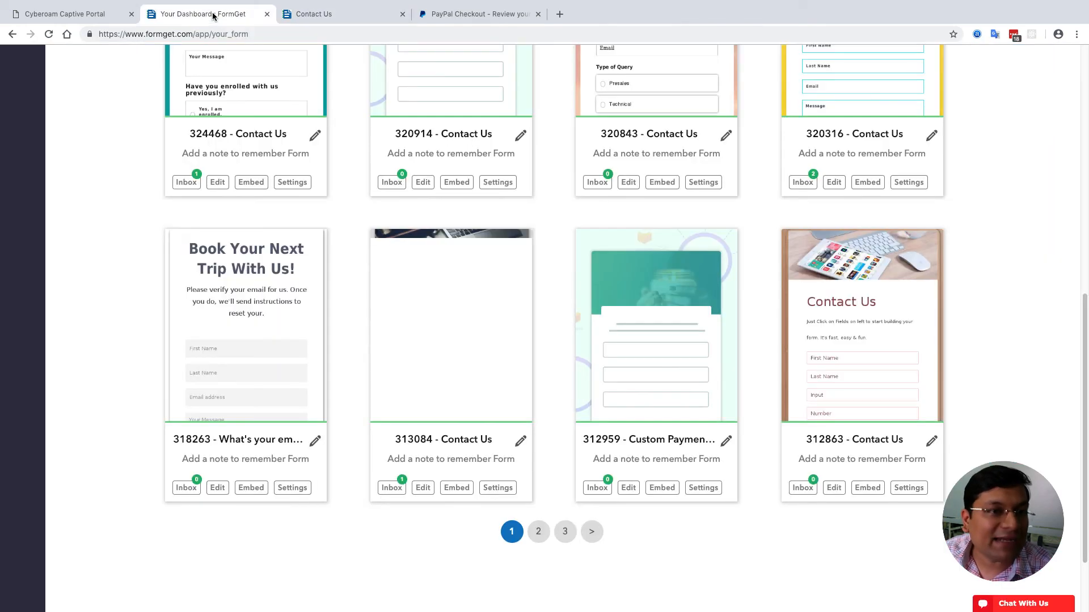
scroll(155, 187, up, 4)
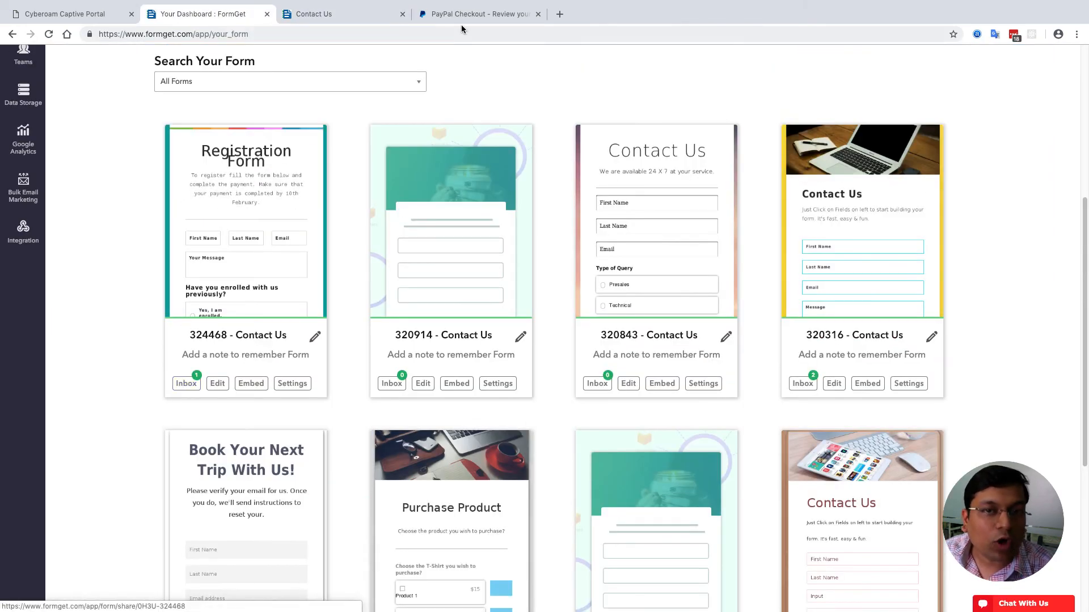
click(187, 383)
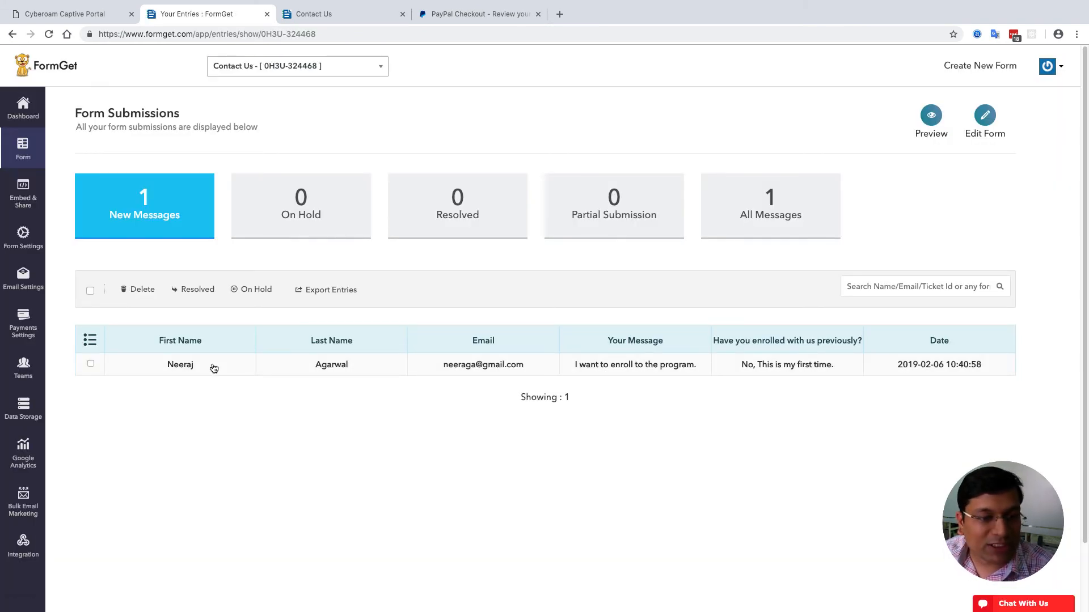
- Open the test submission's details, check its Unpaid Total Price, then close them
click(214, 369)
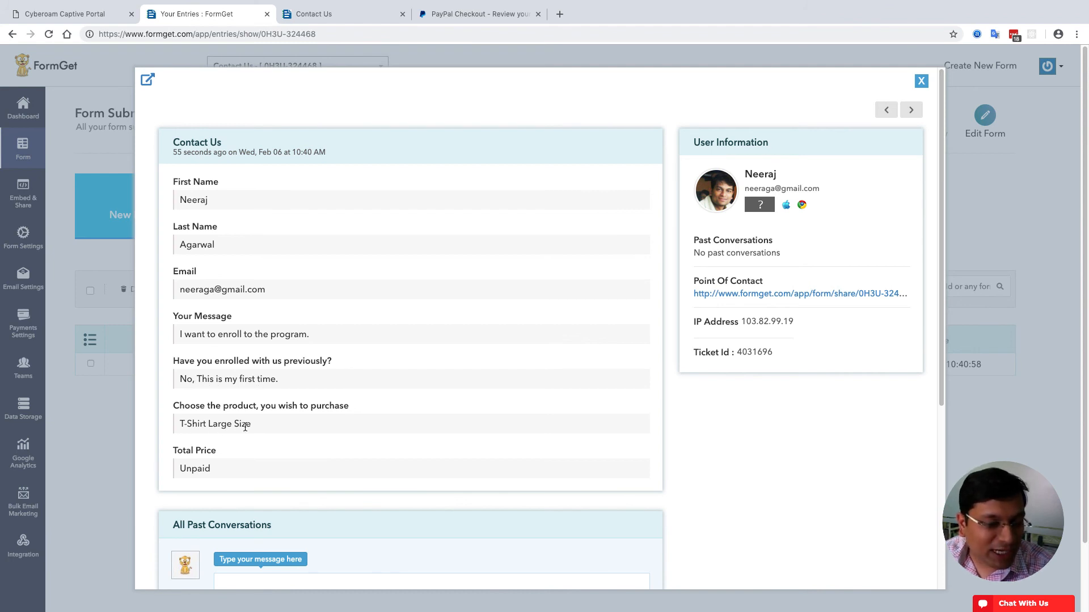
scroll(244, 425, down, 3)
double_click(193, 284)
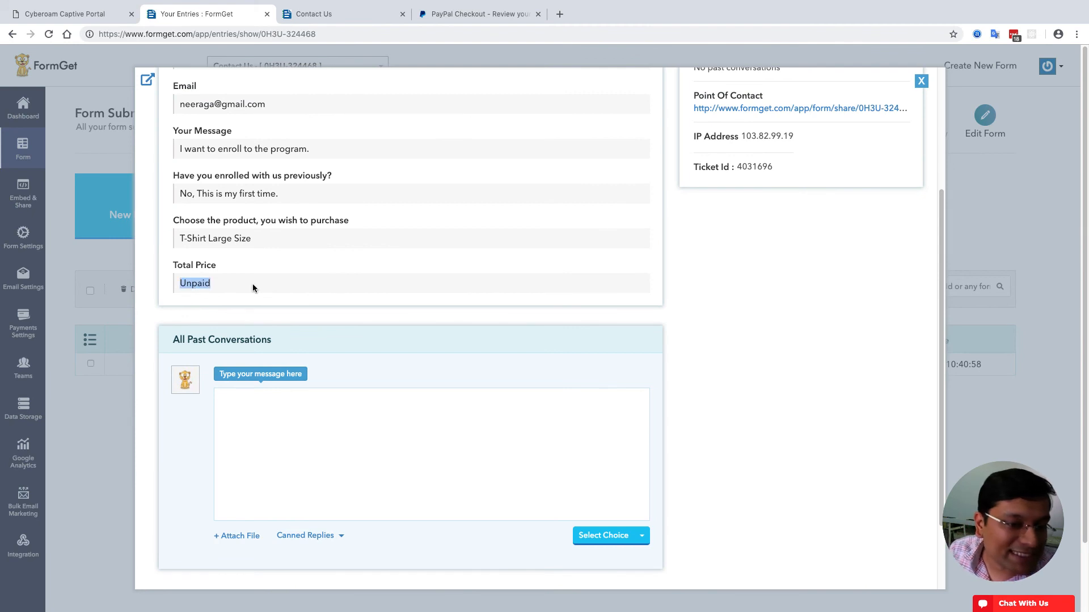
click(220, 280)
double_click(189, 285)
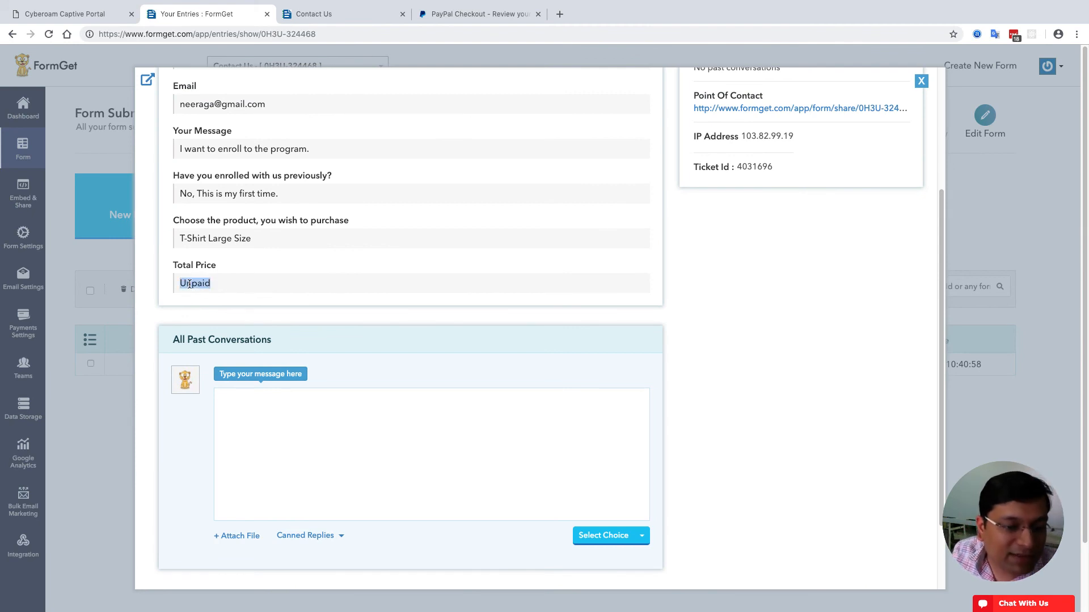
click(190, 284)
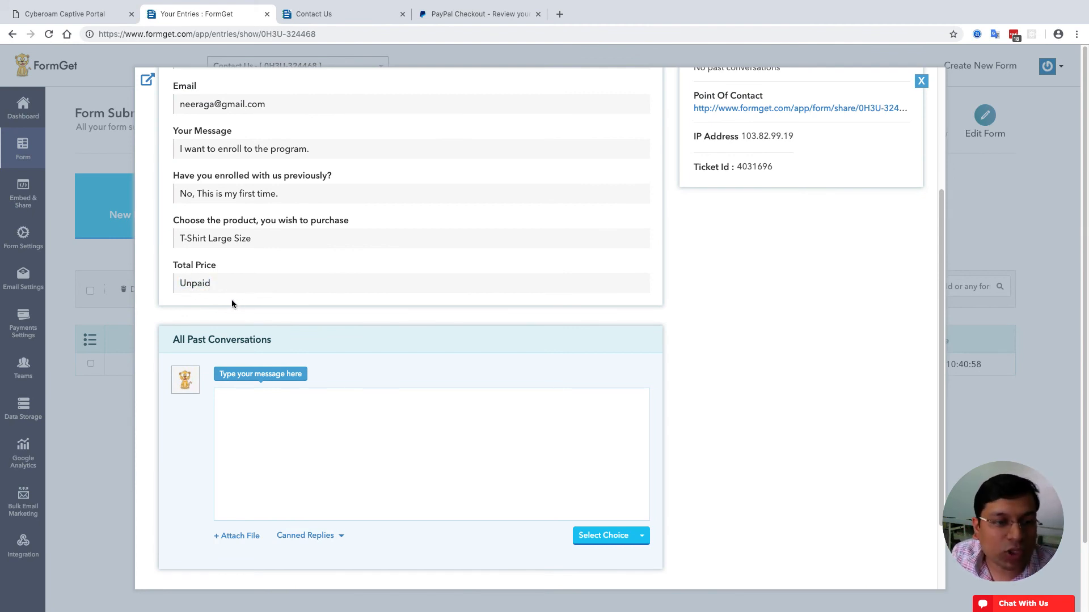
scroll(487, 272, up, 3)
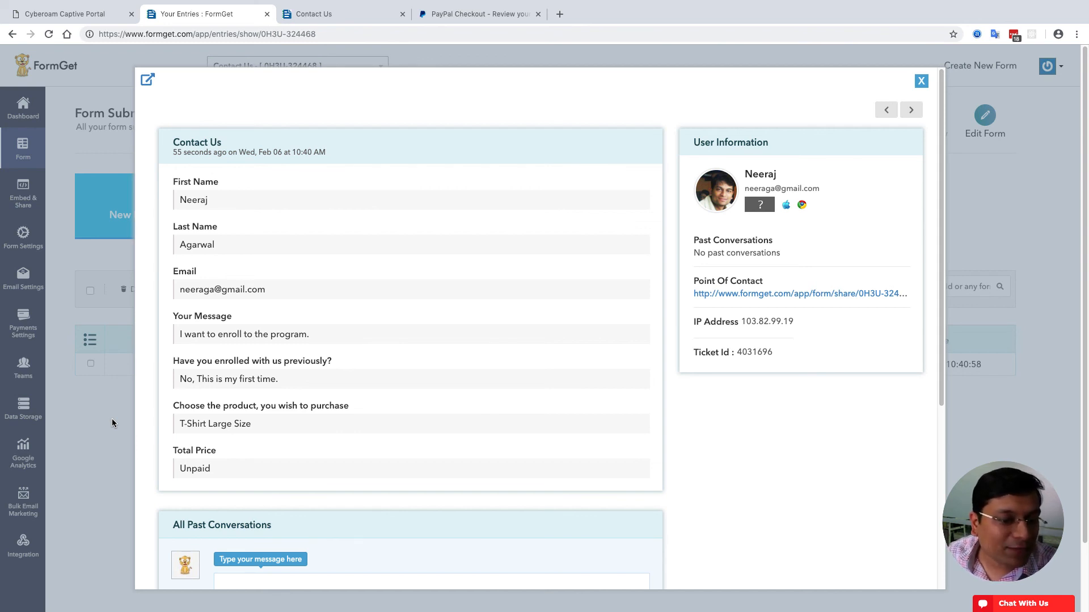
click(85, 433)
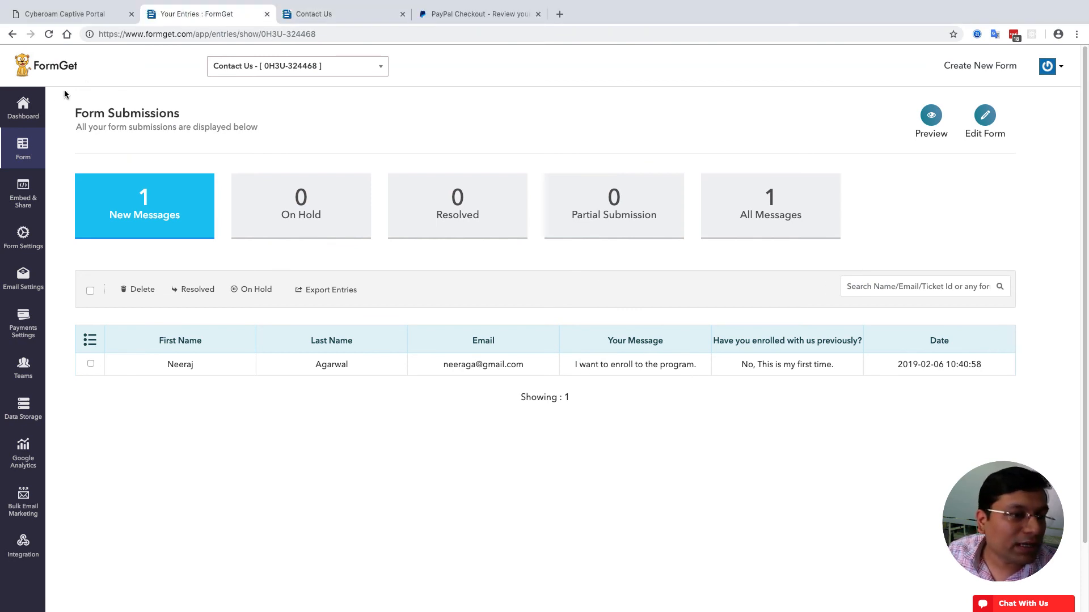
- Open the third and fourth Contact Us, Book Your Next Trip and Purchase Product forms in new tabs
click(27, 108)
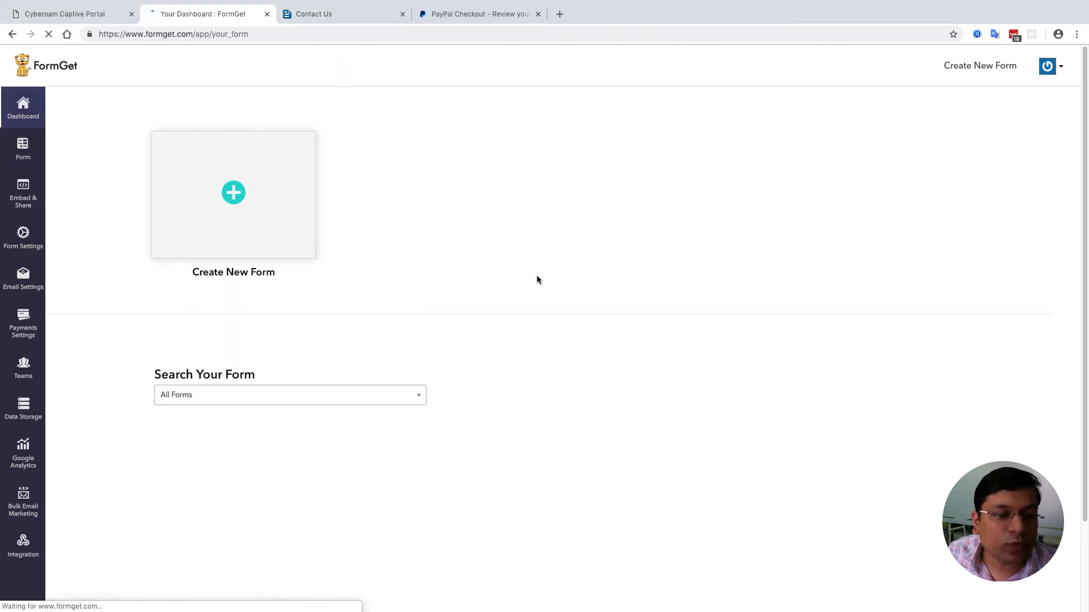
scroll(638, 351, down, 2)
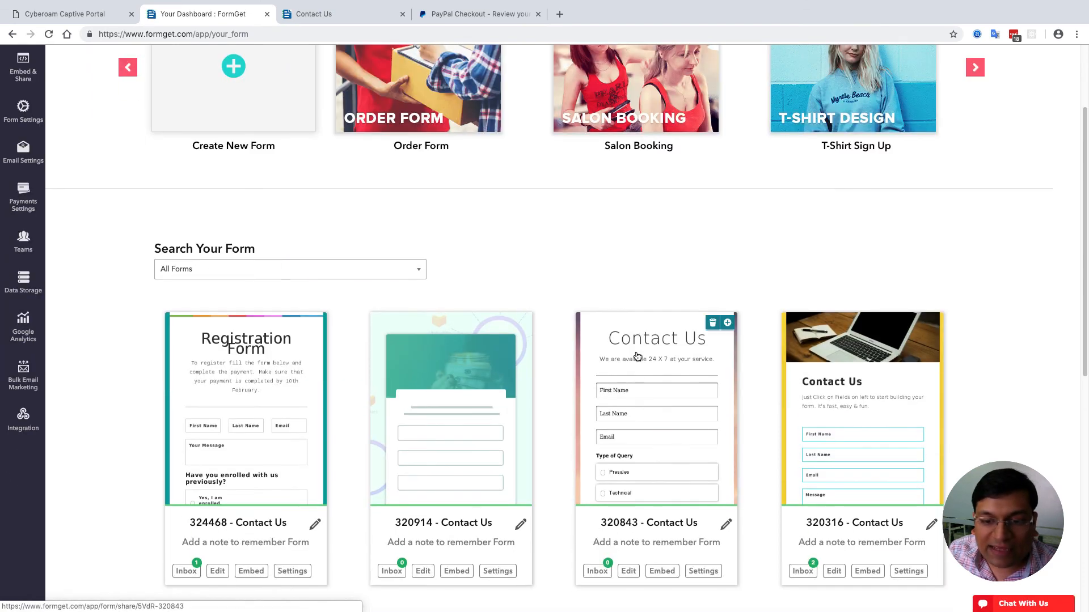
super+click(640, 353)
super+click(823, 386)
scroll(822, 386, down, 9)
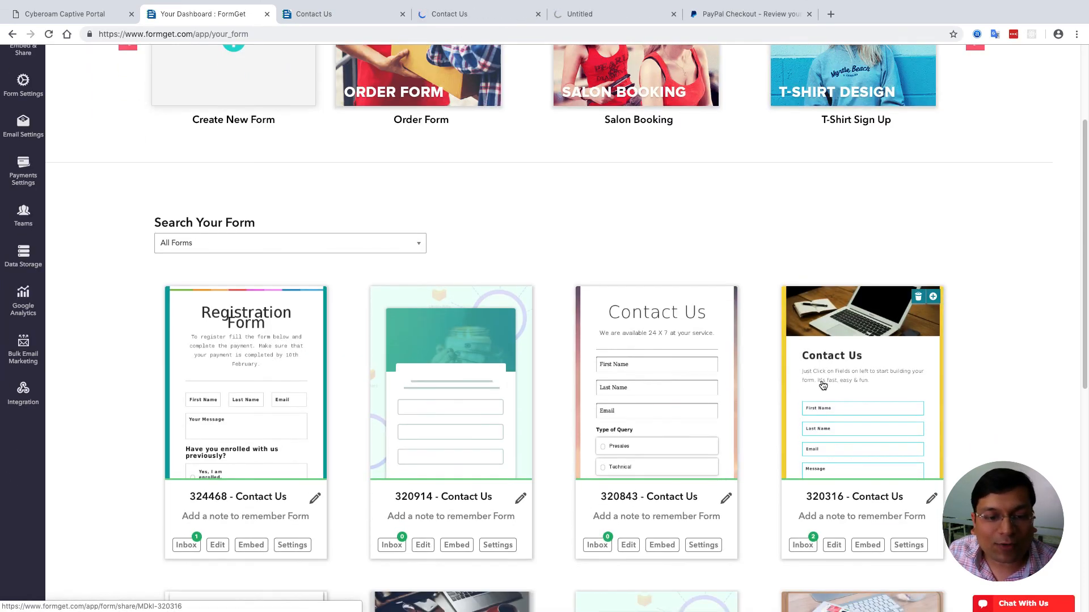
click(259, 225)
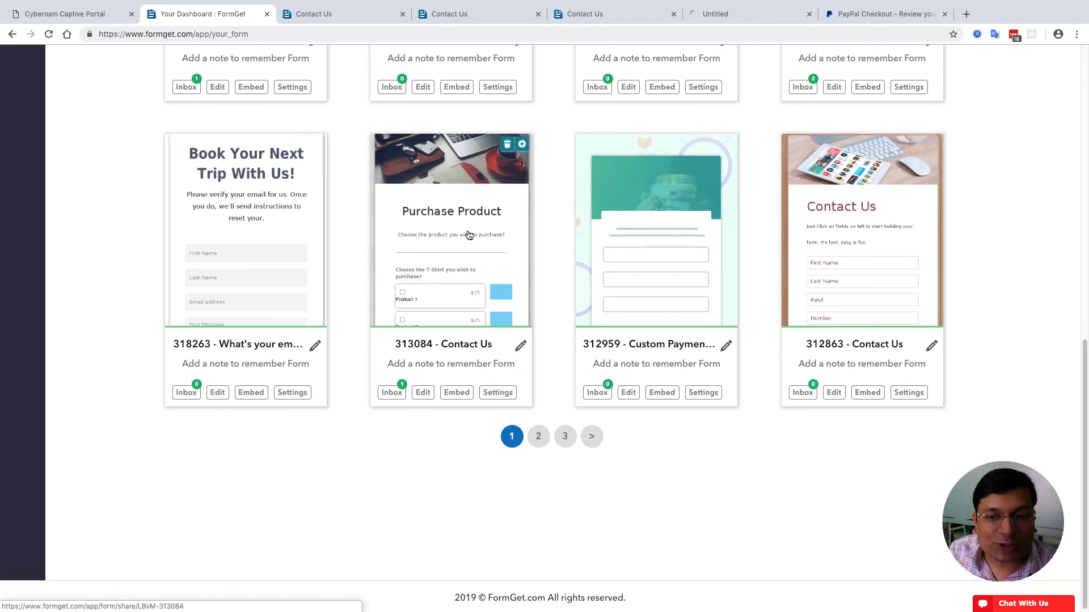
click(841, 238)
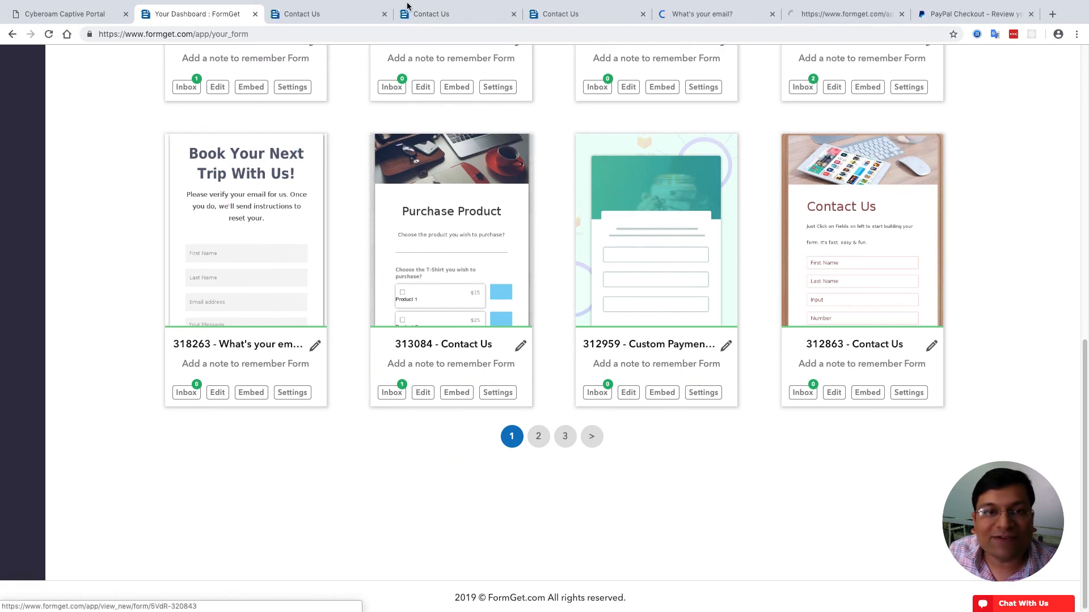
- Choose Presales as the query type on the Paris-themed Contact Us form
click(304, 13)
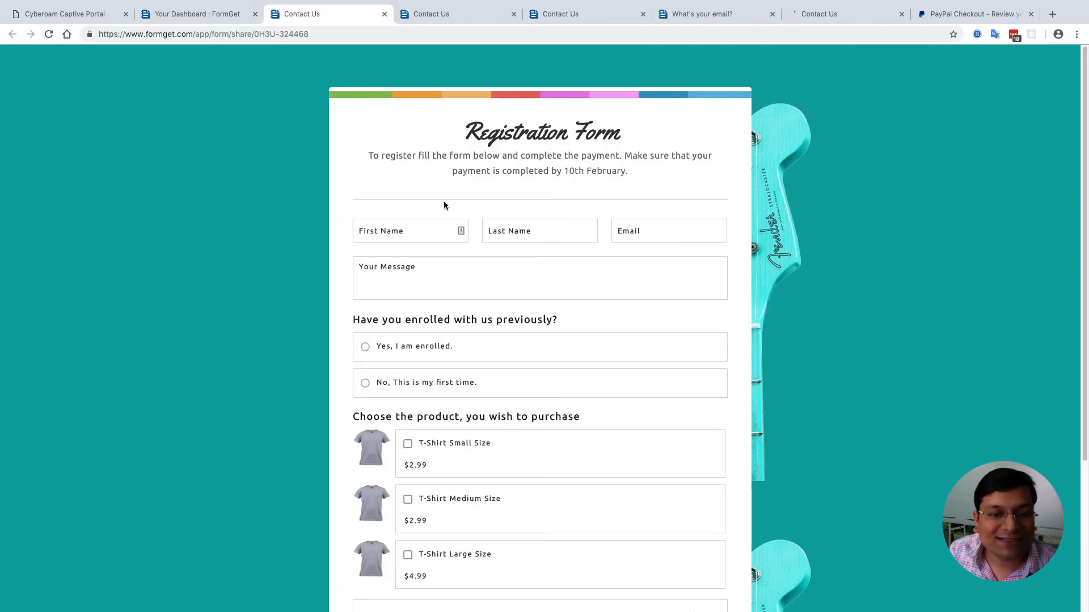
click(432, 12)
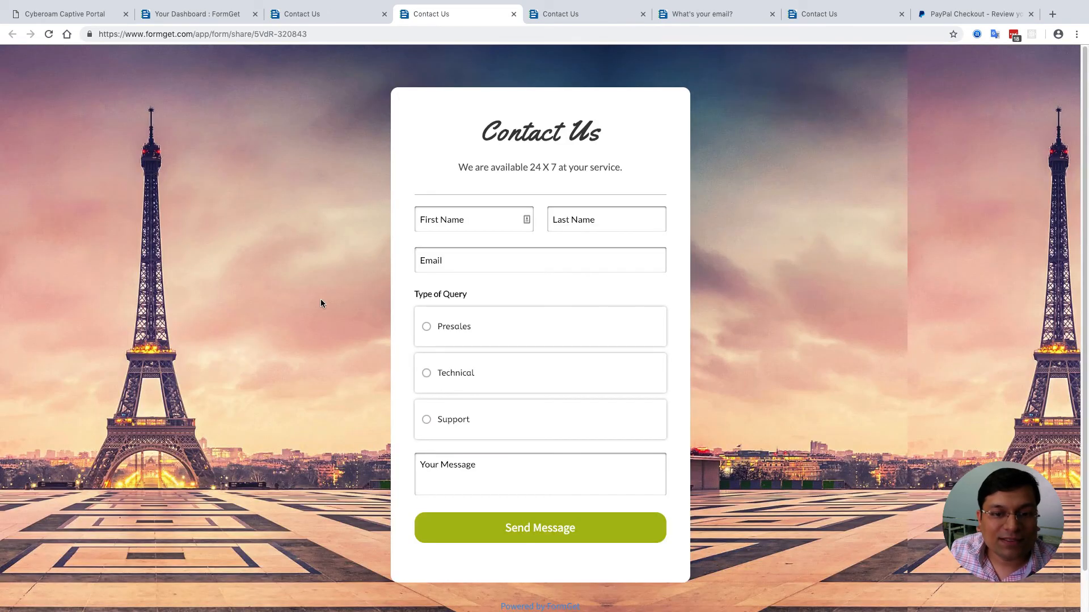
click(503, 327)
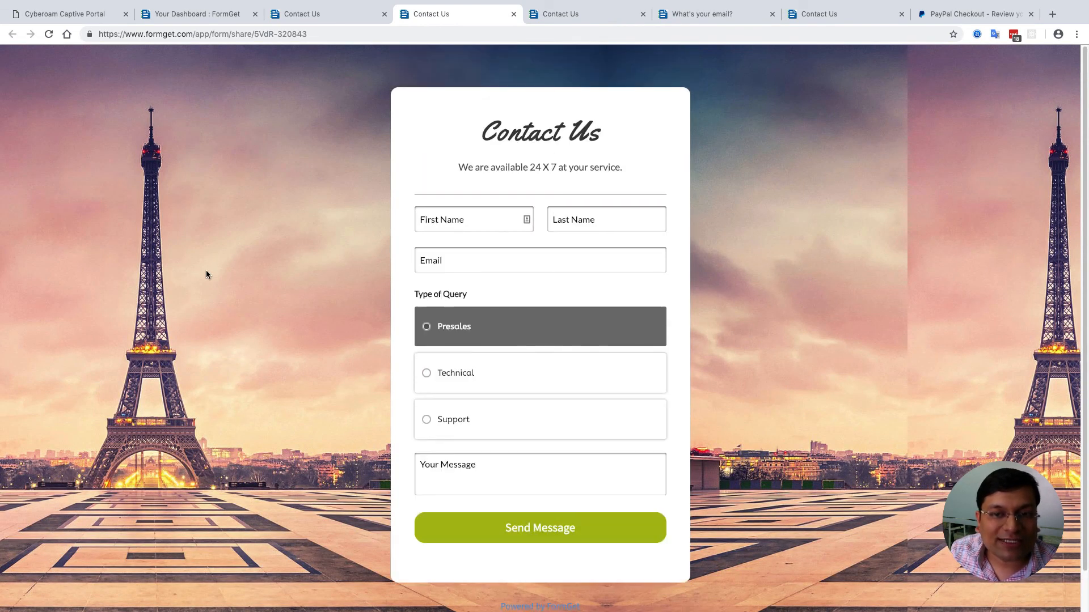
scroll(221, 270, down, 1)
scroll(278, 259, up, 1)
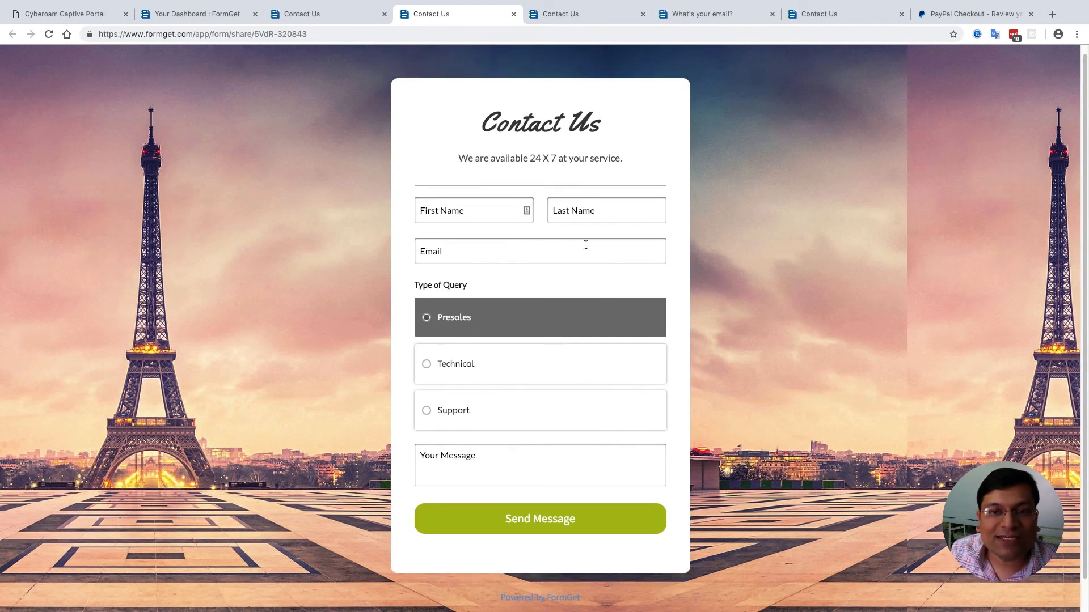
click(578, 18)
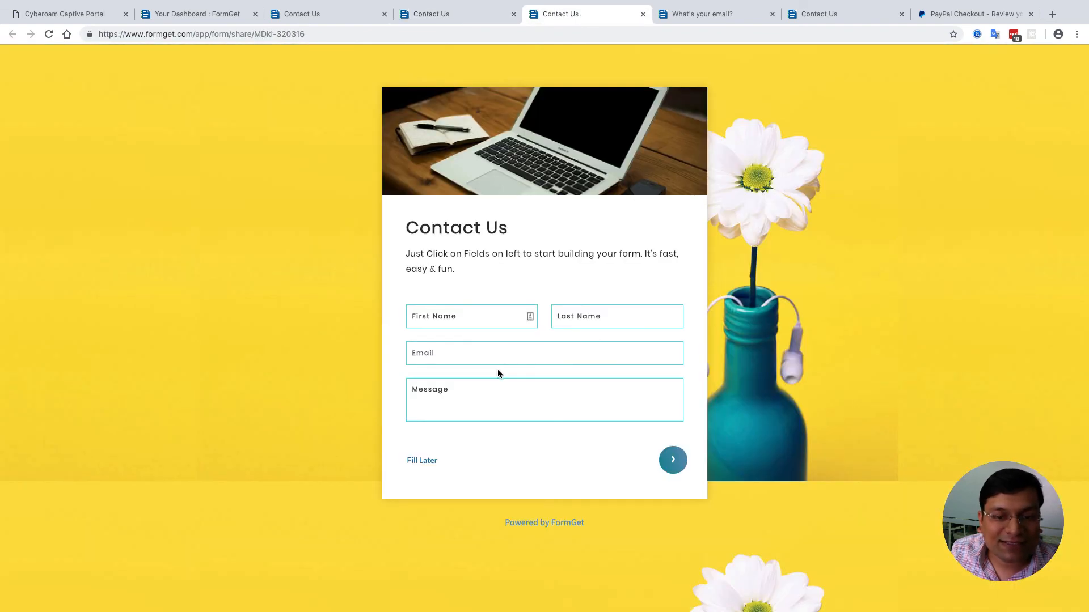
- Fill in the first name, last name, e-mail and message on the yellow Contact Us form
click(671, 459)
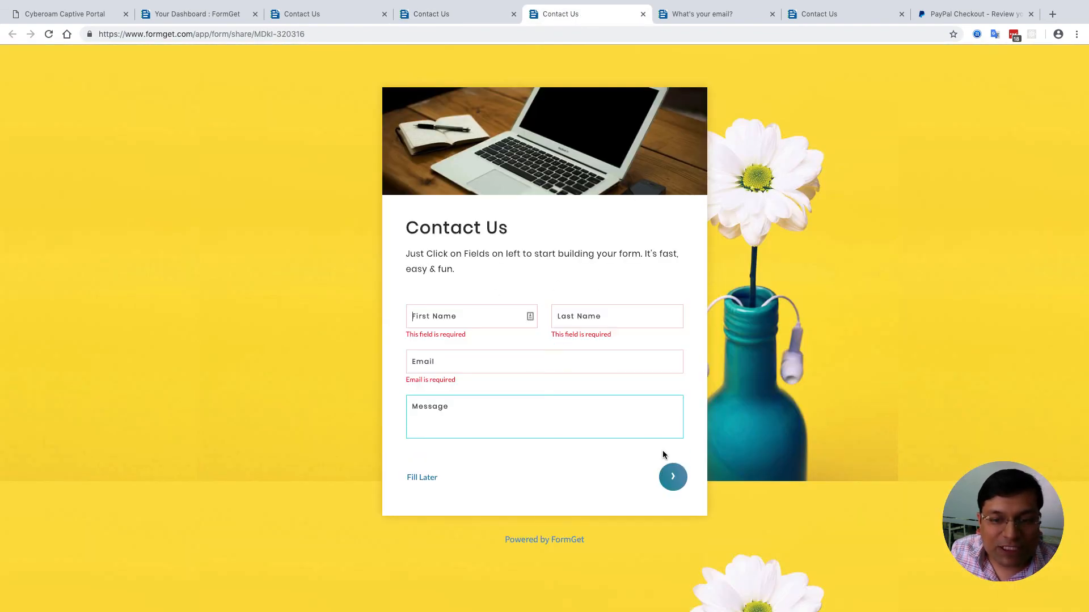
click(469, 317)
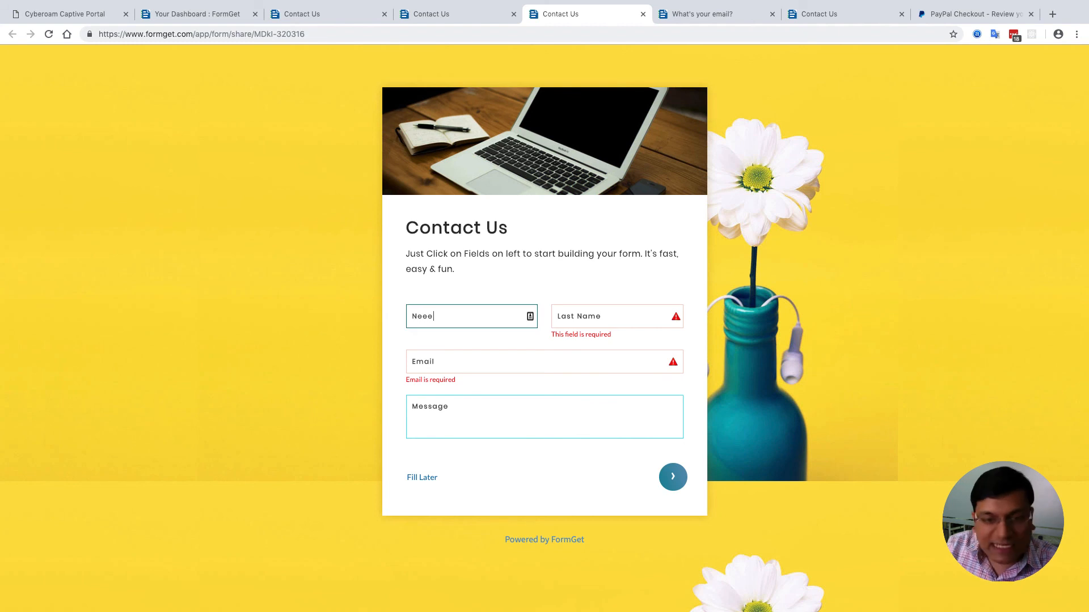
key(BackSpace)
key(Tab)
key(Tab)
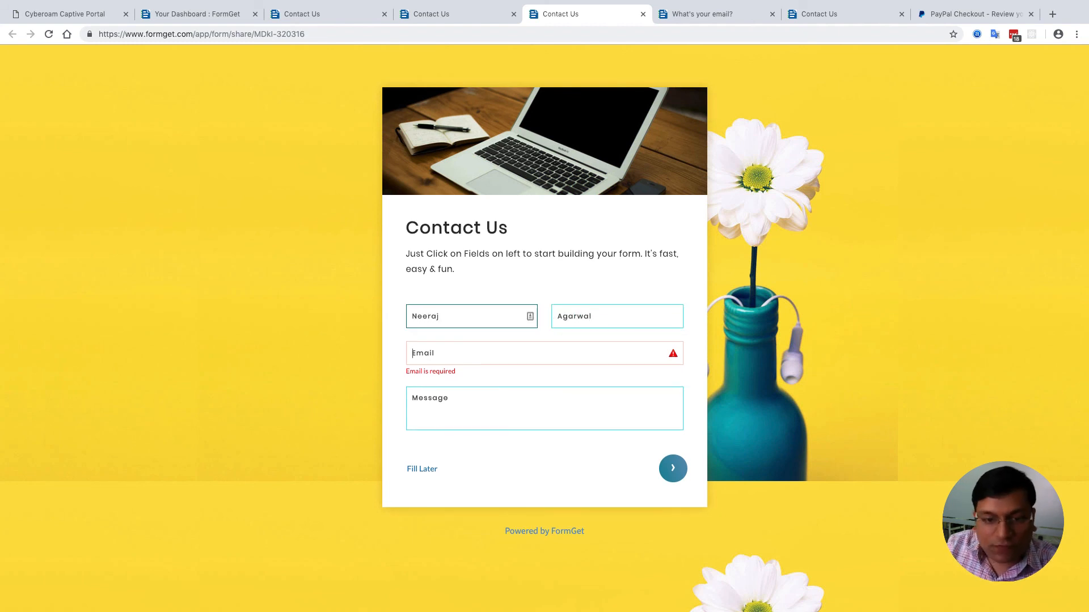
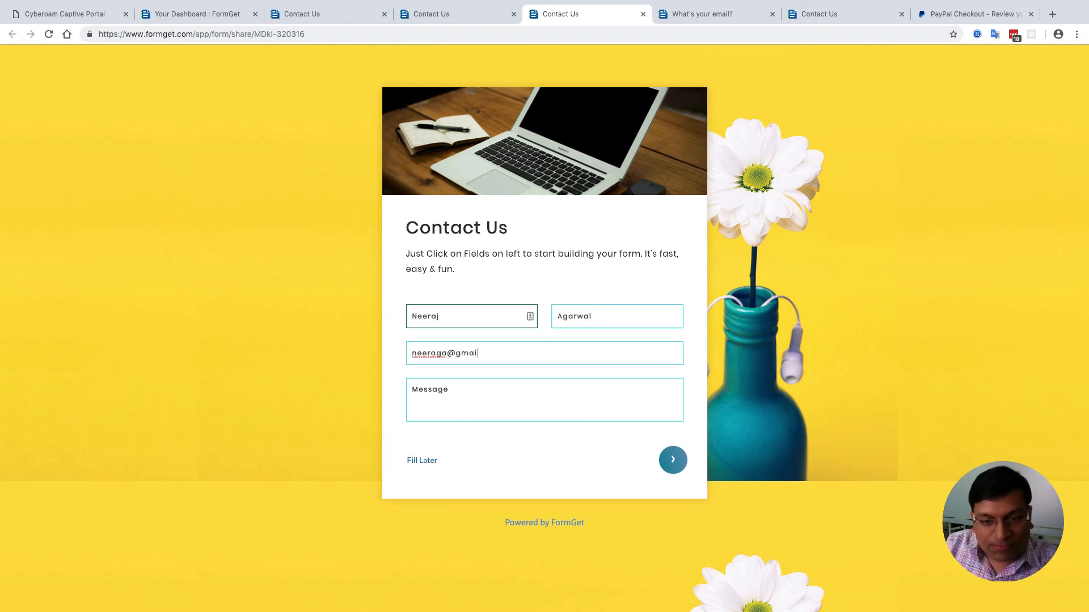
key(Tab)
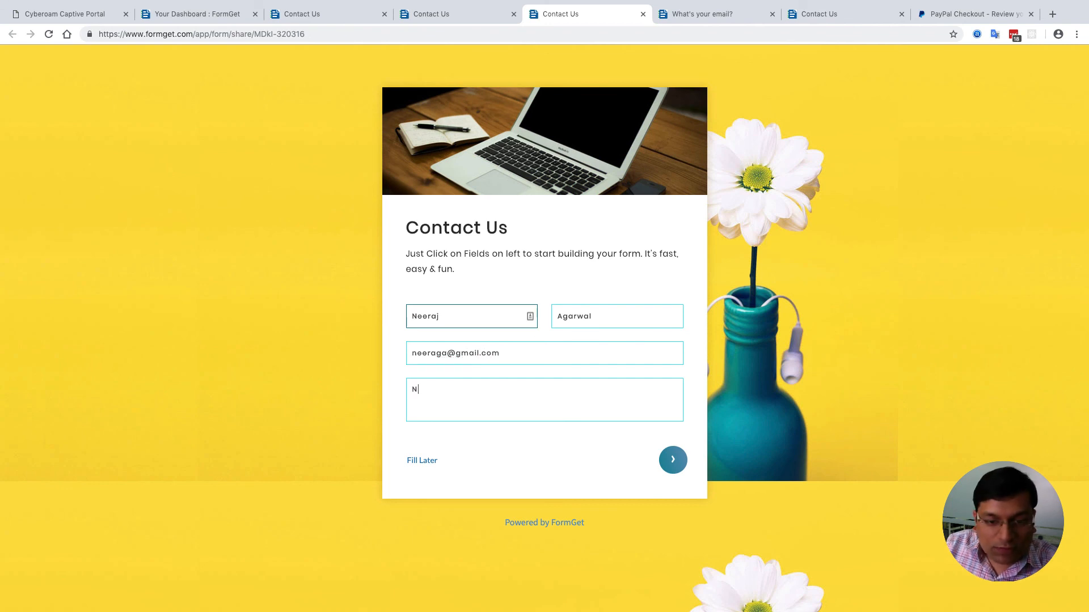
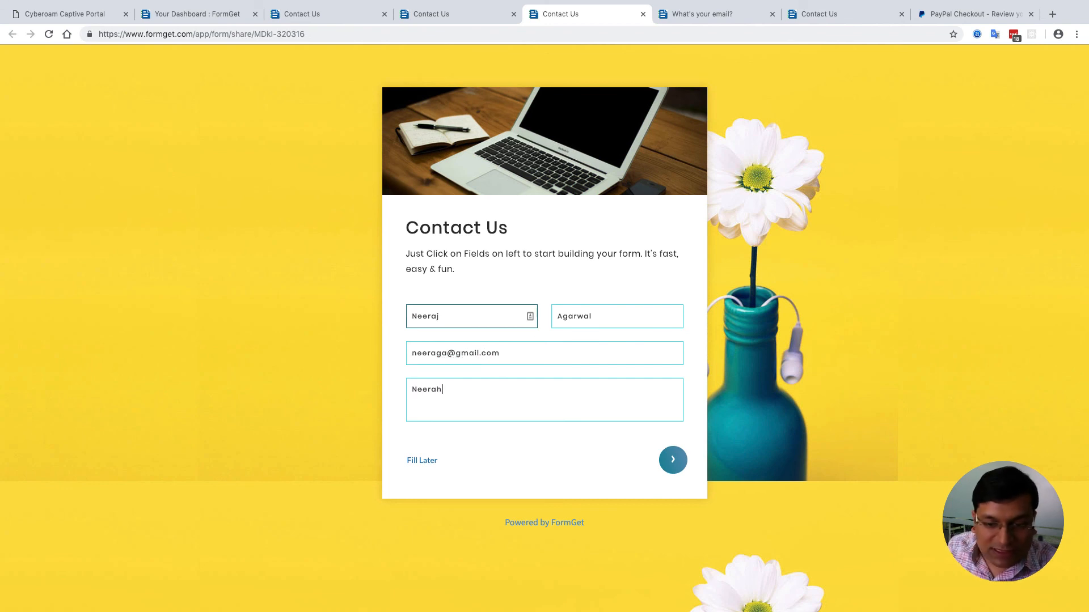
- On the next page, enter 'Hello' in the extra text field and send the message
click(667, 460)
click(457, 230)
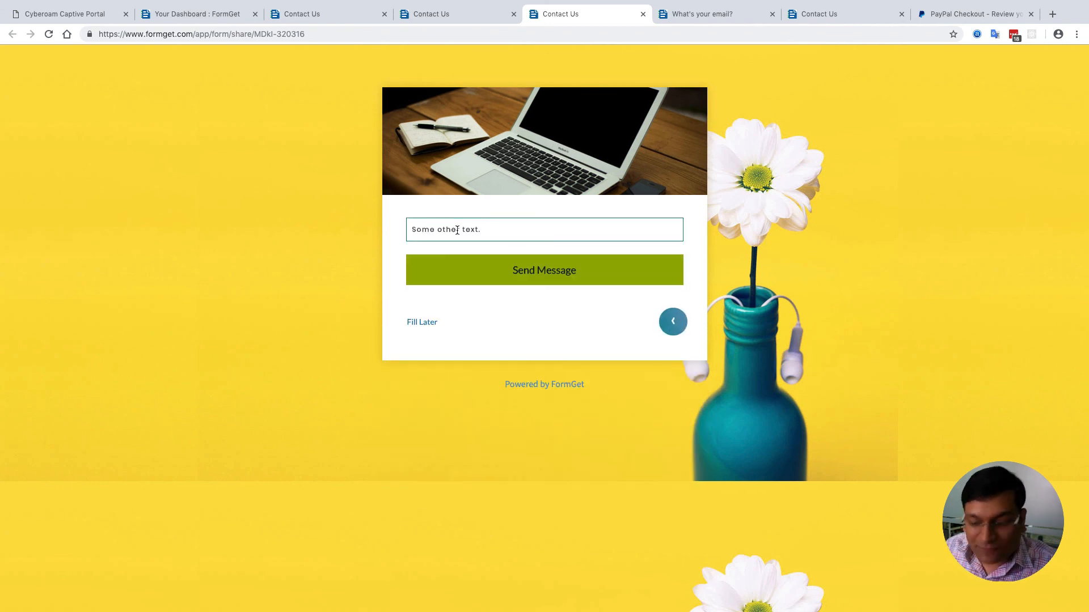
text(Hello)
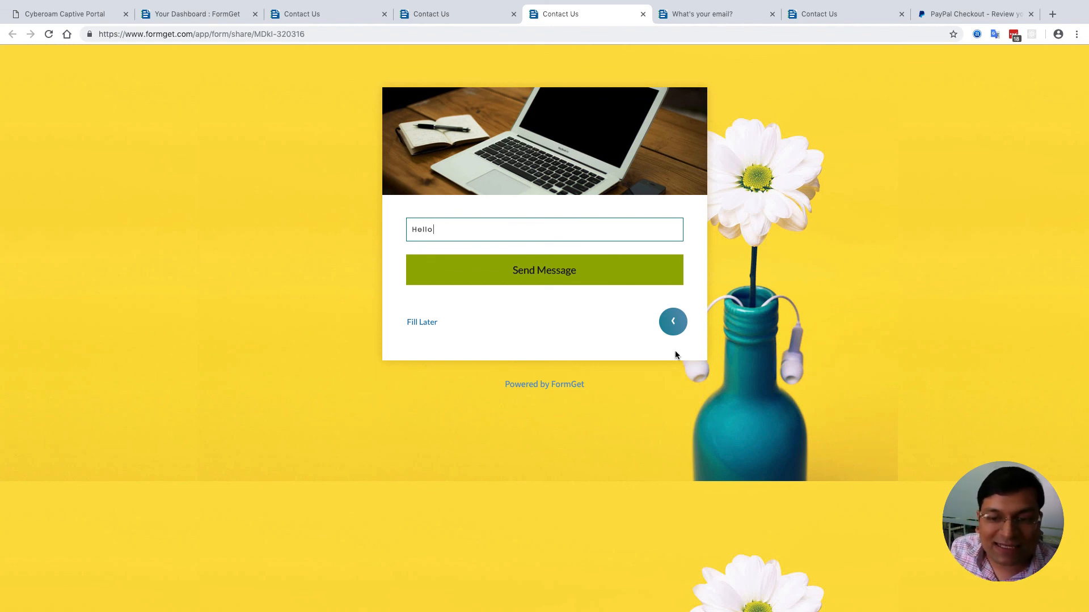
click(605, 276)
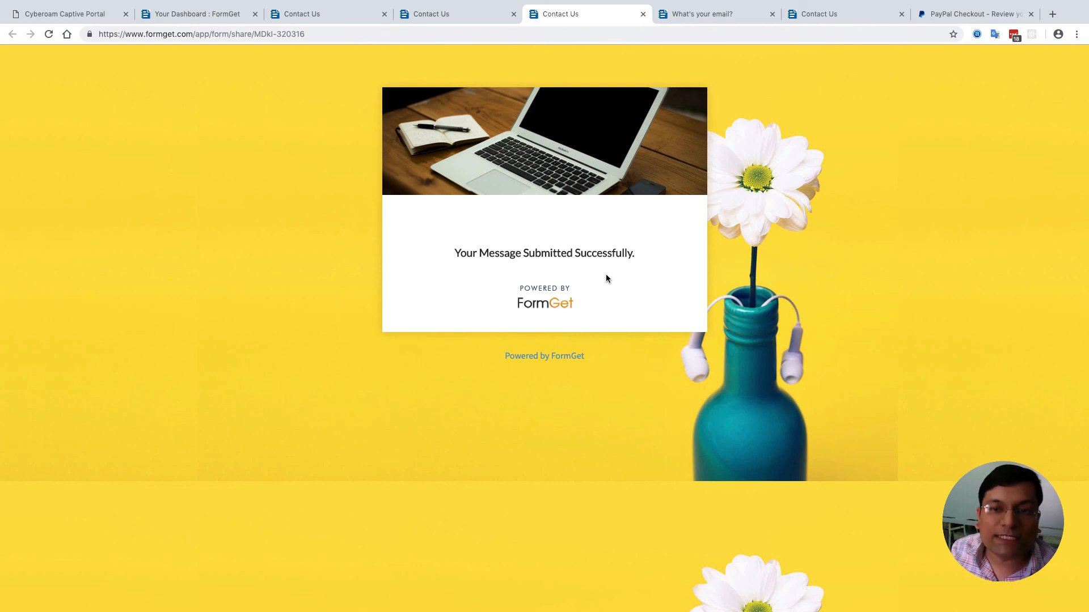
click(719, 15)
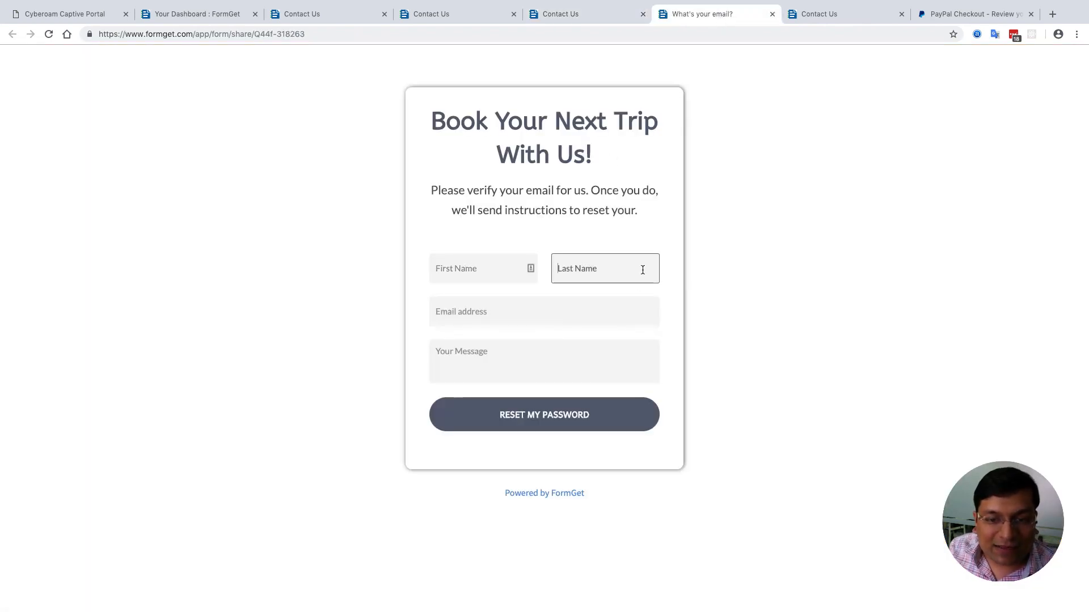
- Review the Book Your Next Trip heading and the tablet-themed Contact Us form, then return to Your Dashboard
triple_click(473, 134)
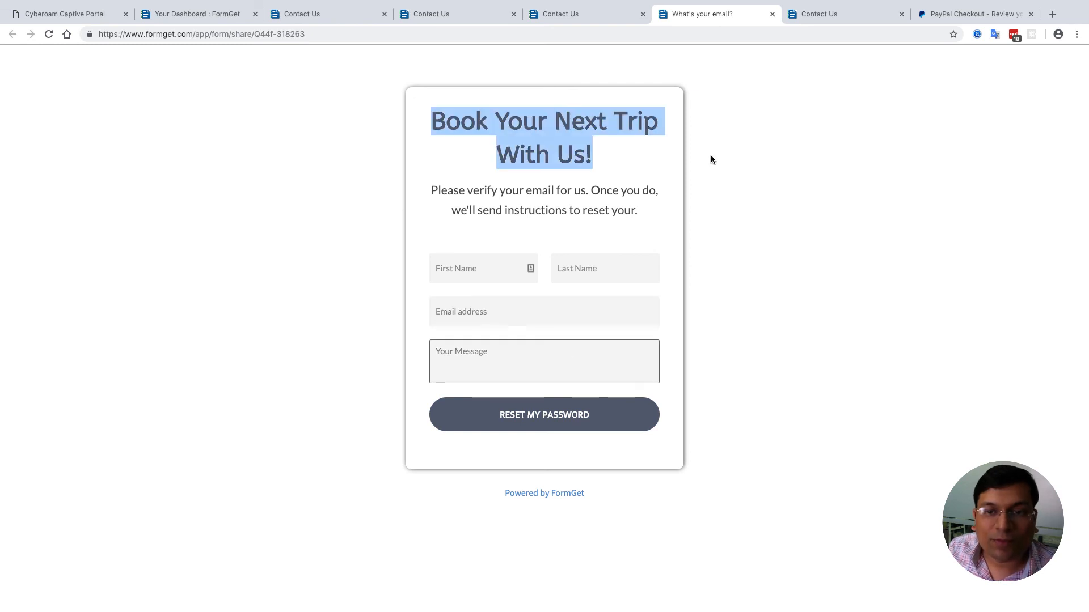
click(854, 11)
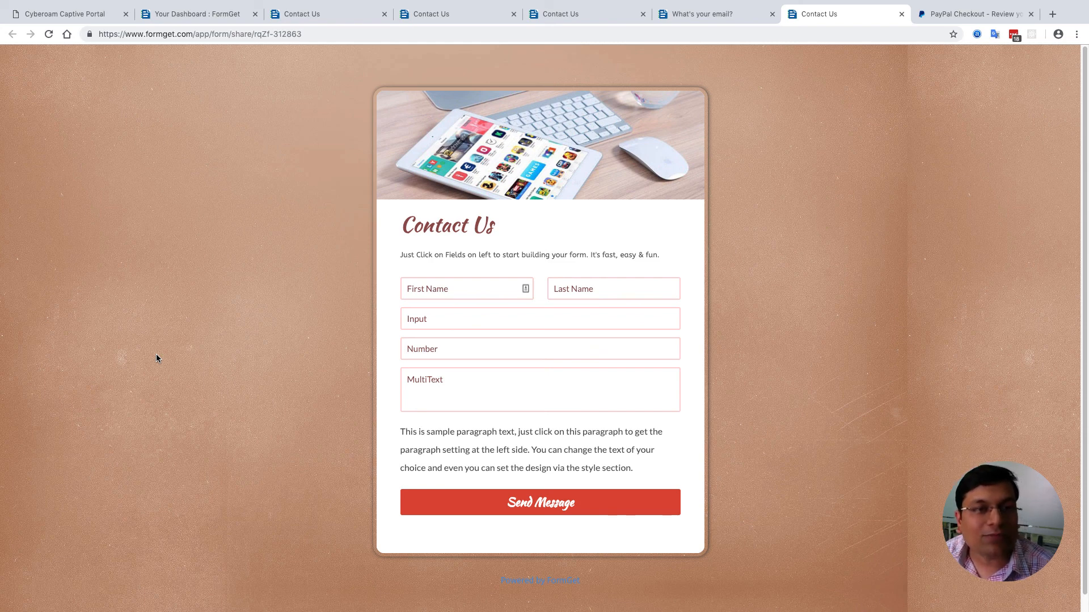
click(187, 15)
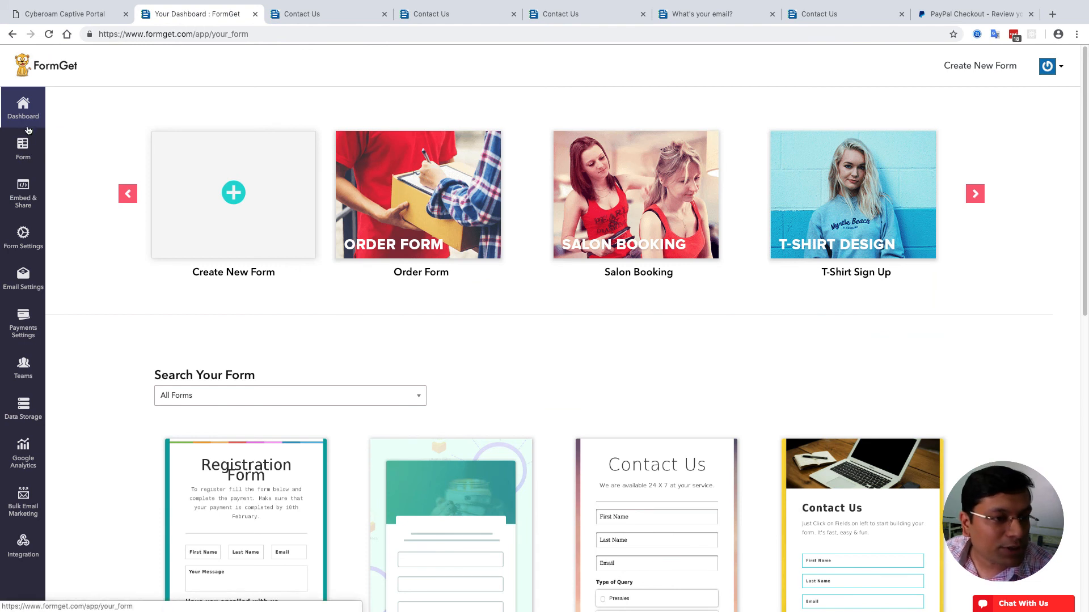
mouse_move(30, 149)
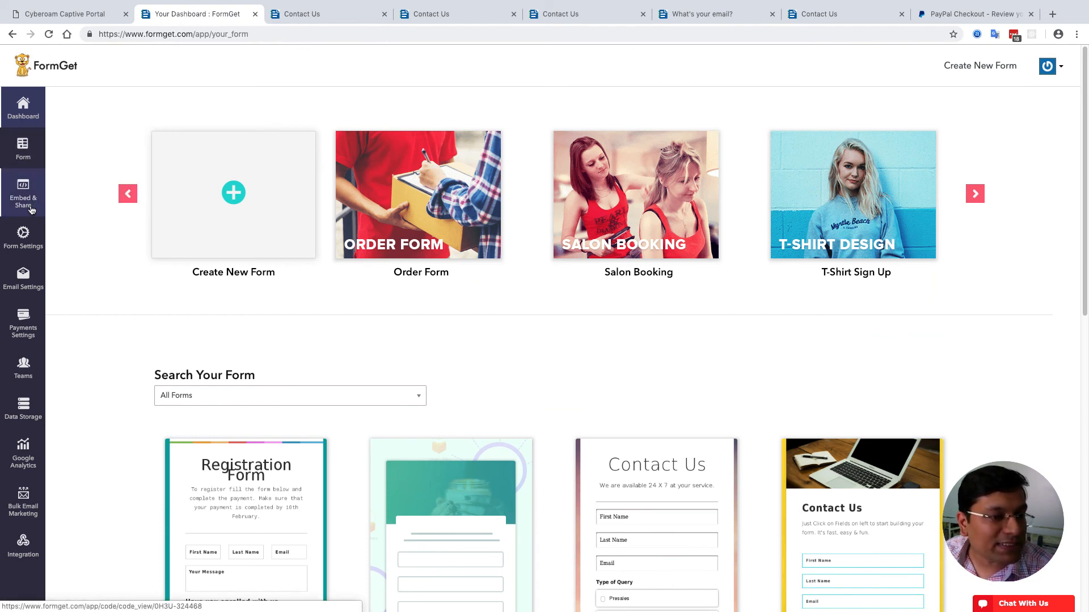
mouse_move(32, 245)
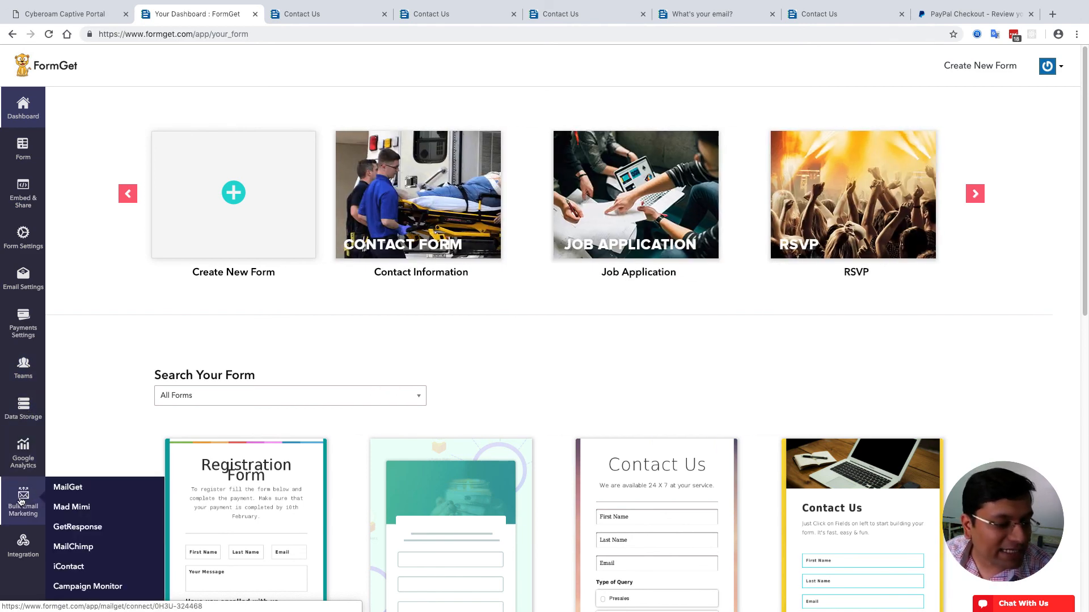
mouse_move(24, 503)
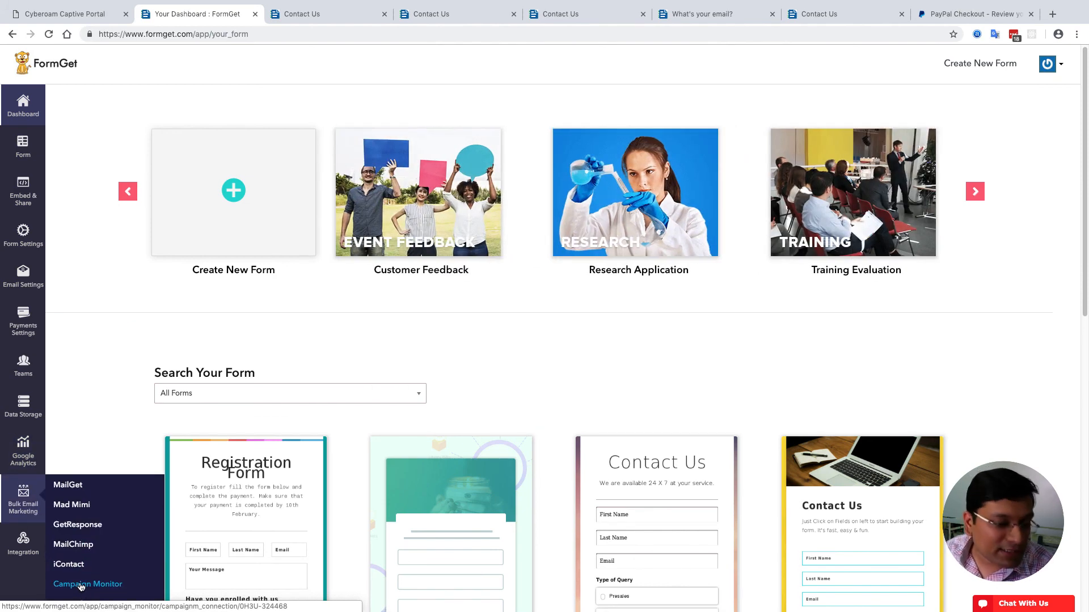
click(30, 559)
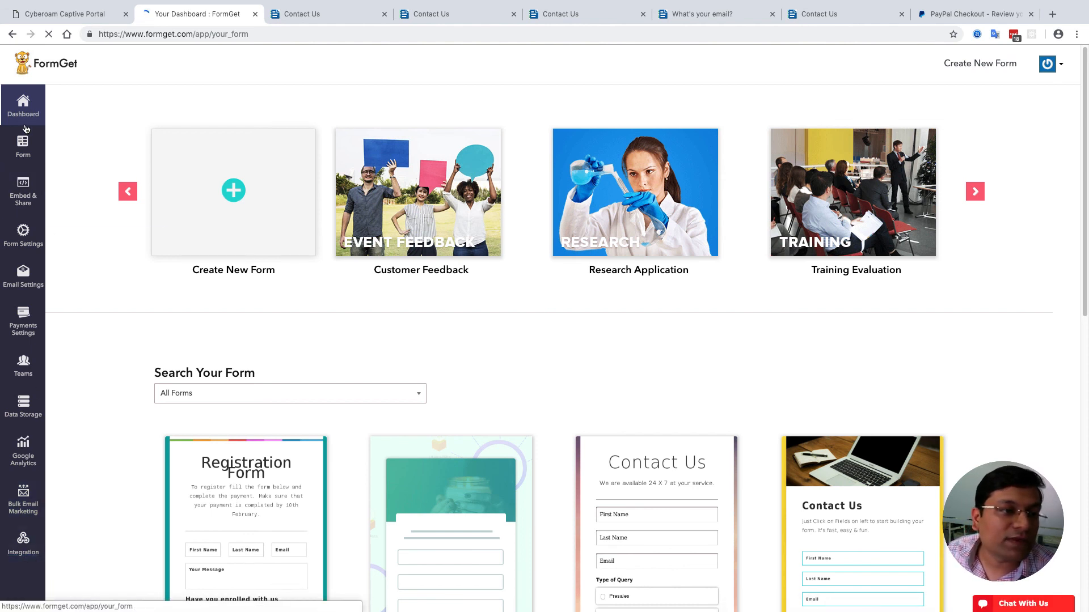
click(20, 106)
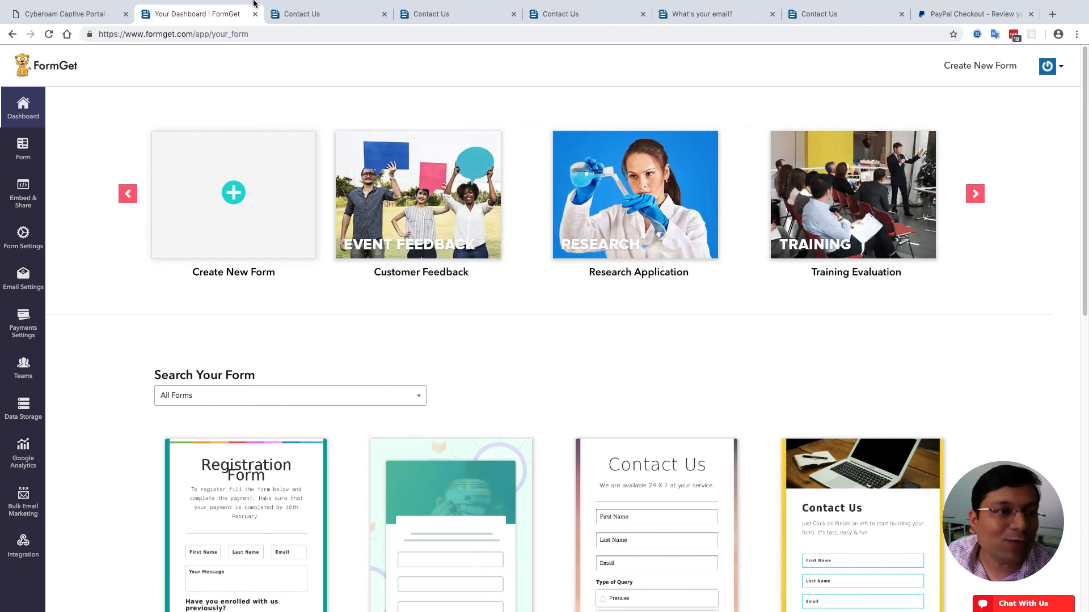
mouse_move(28, 25)
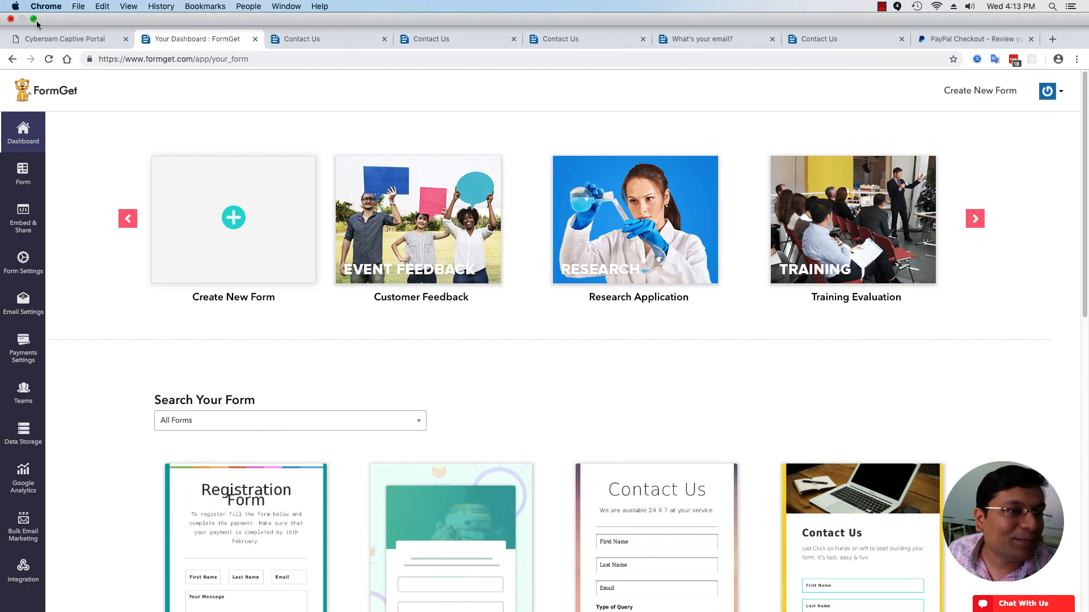
- Exit Chrome's full-screen mode and bring up the screen recorder's stop-recording menu
click(34, 19)
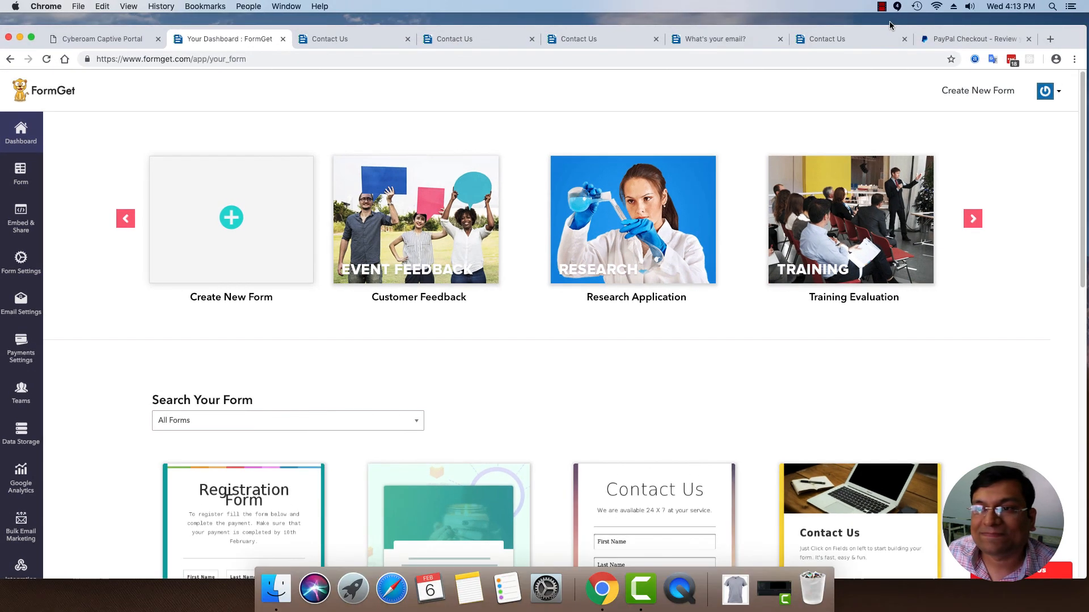
click(881, 7)
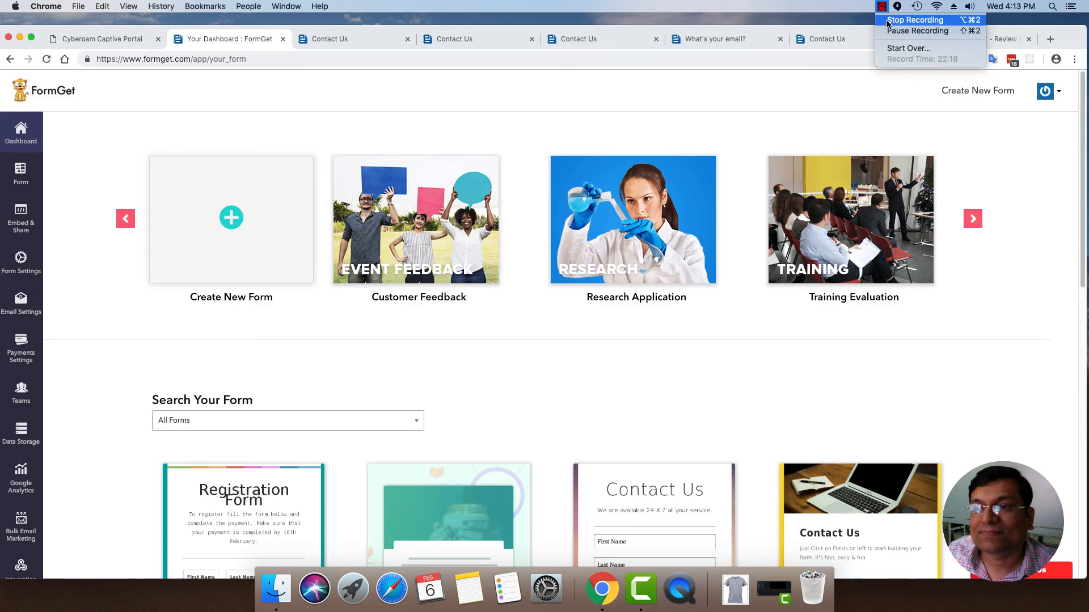